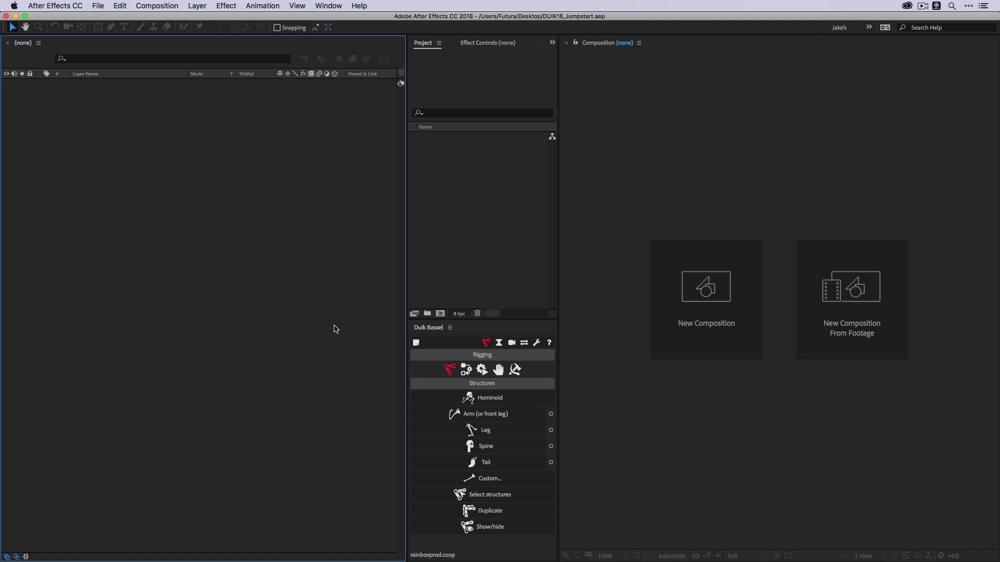
Step: View the Duik Bassel About information and close the help window
left_click(548, 342)
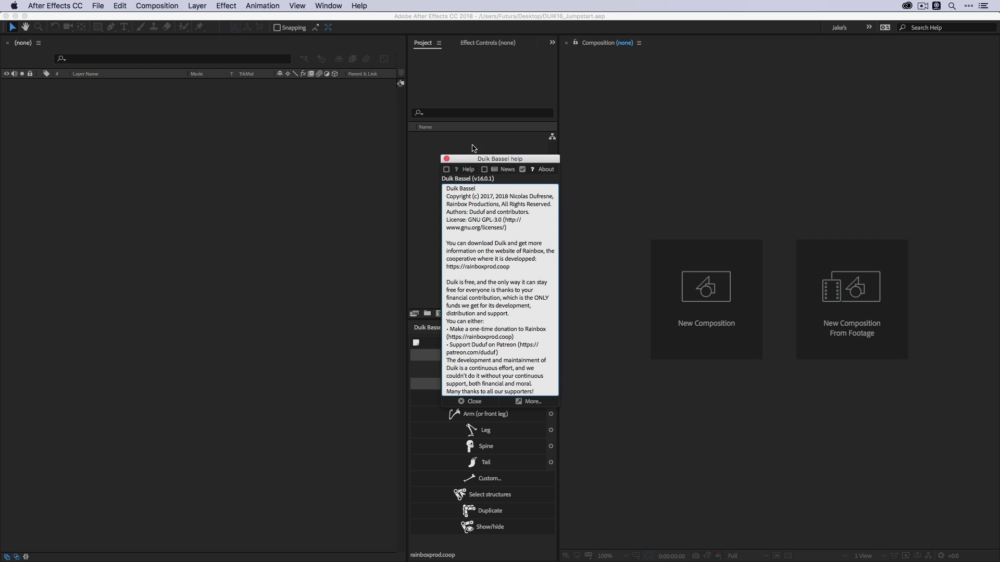
left_click(473, 401)
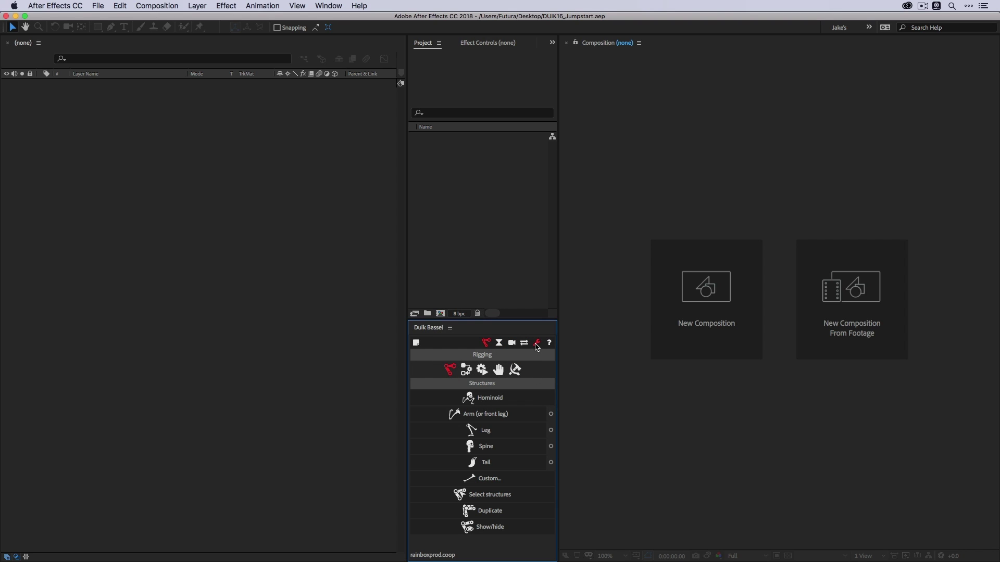
Step: Set Duik Bassel's user interface level to Standard, apply the change, dismiss the news window and return to the rigging tools
left_click(537, 345)
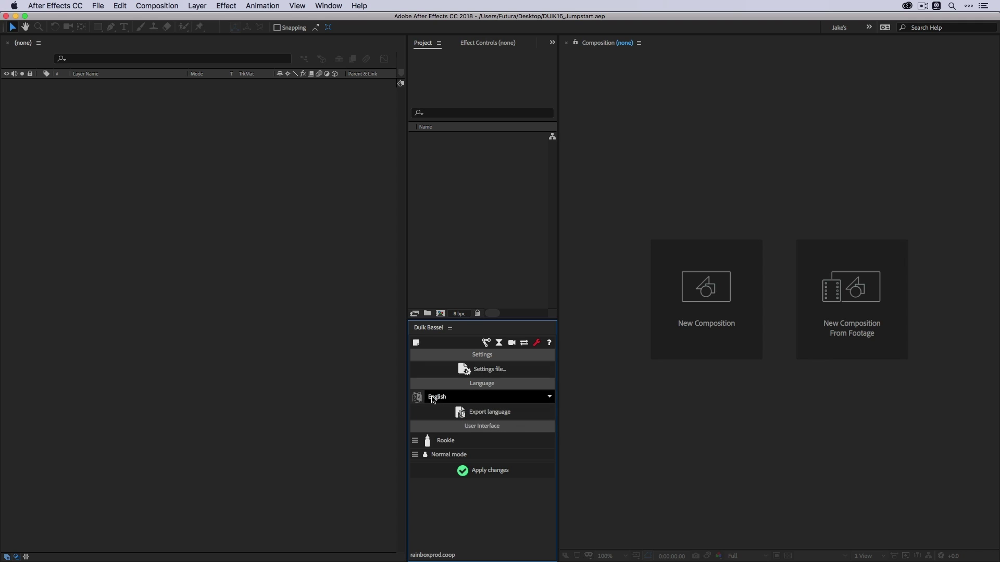
left_click(441, 445)
left_click(458, 459)
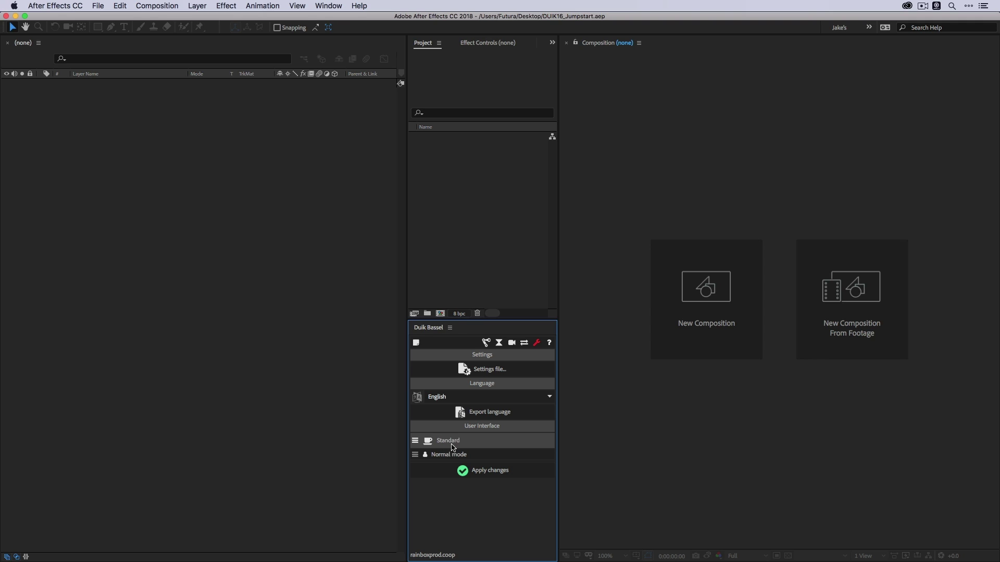
left_click(446, 444)
left_click(441, 446)
left_click(458, 459)
left_click(441, 446)
left_click(448, 442)
left_click(448, 442)
left_click(464, 470)
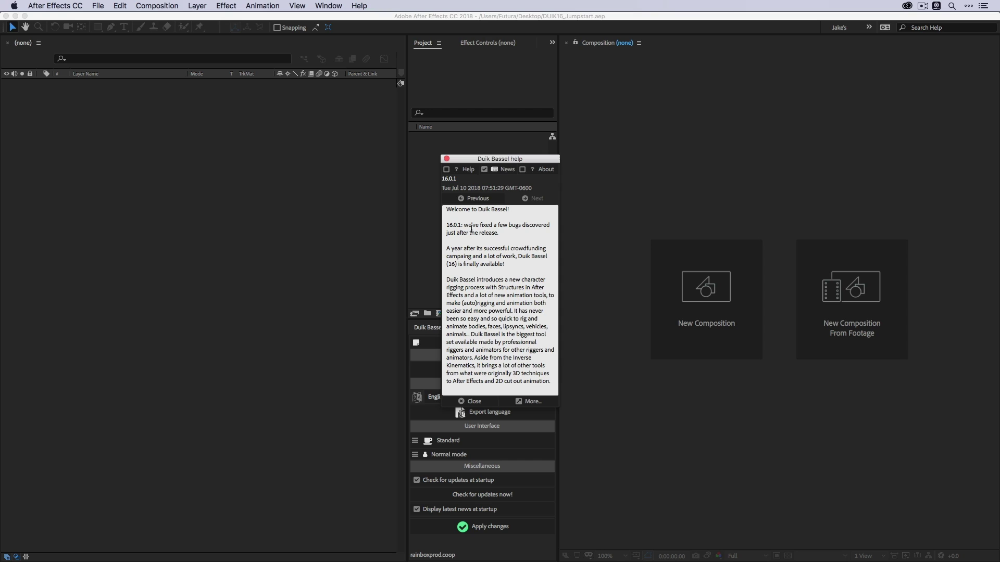
left_click(446, 159)
left_click(487, 343)
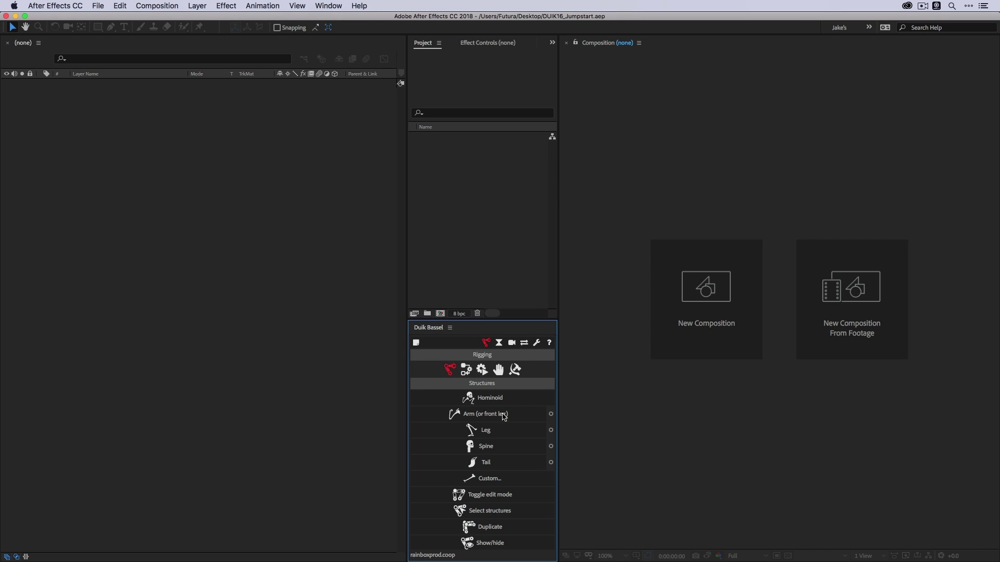
Step: Choose DUIK16_Character01_Rigid.ai from the Desktop as the file to import into the project
left_click(439, 187)
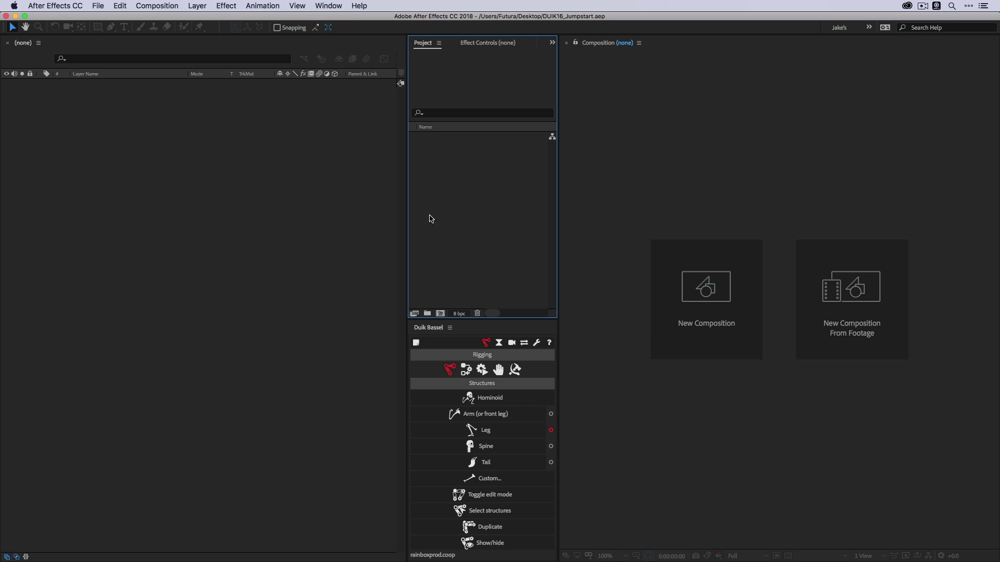
double_click(472, 210)
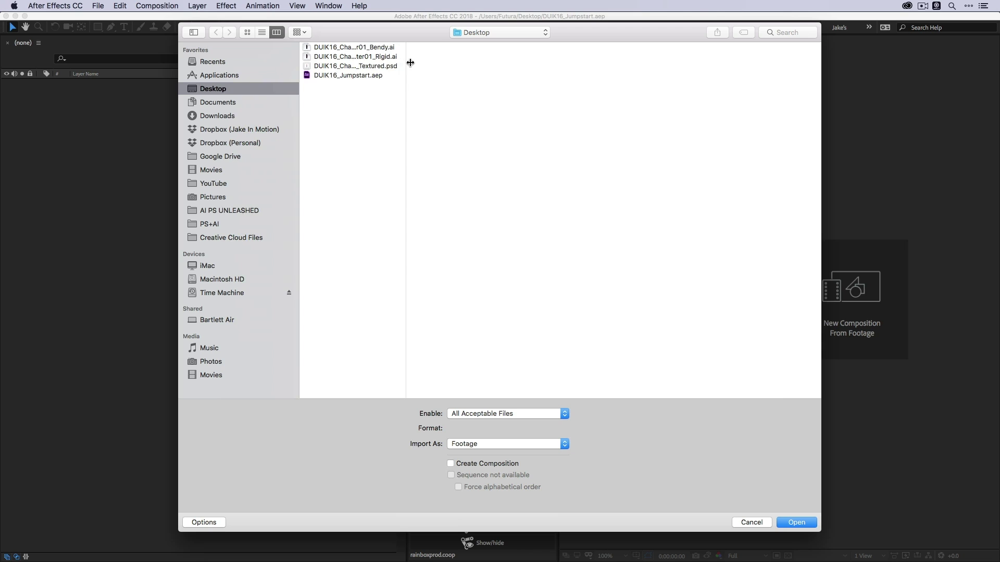
left_click_drag(408, 63, 495, 66)
left_click(383, 58)
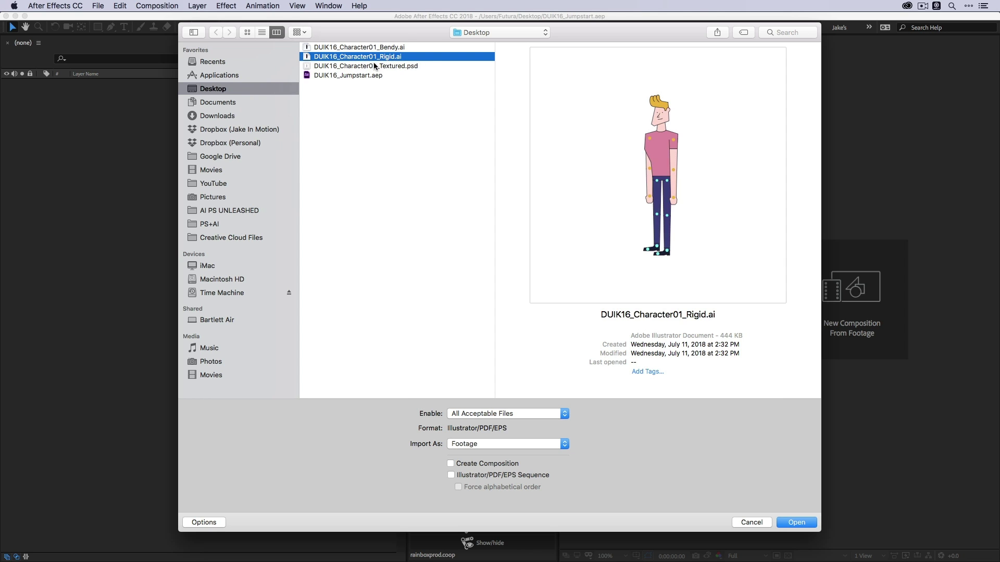
key("Return")
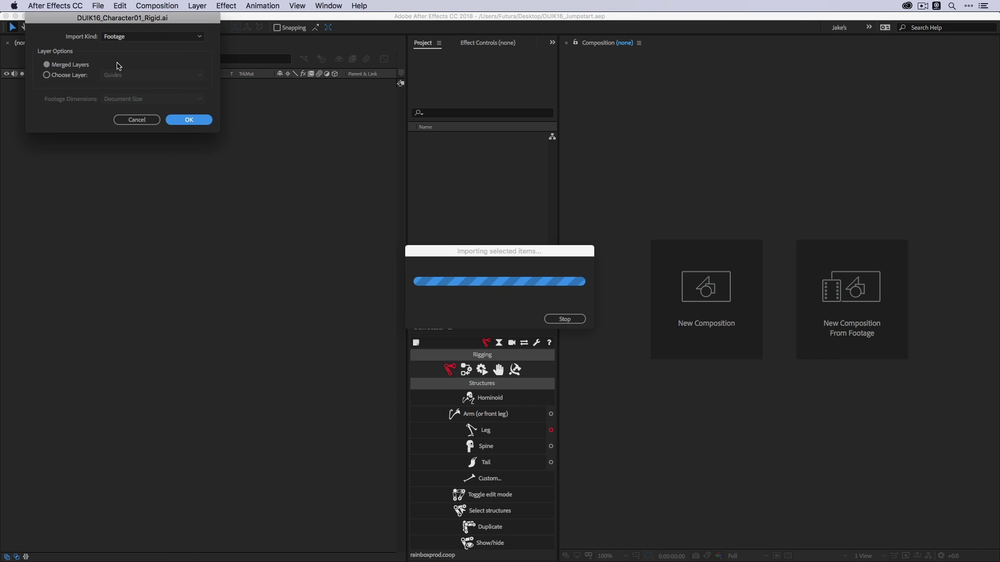
Step: Import the Illustrator file as a Composition with footage dimensions set to Layer Size
left_click(115, 38)
left_click(123, 50)
left_click(127, 36)
left_click(126, 58)
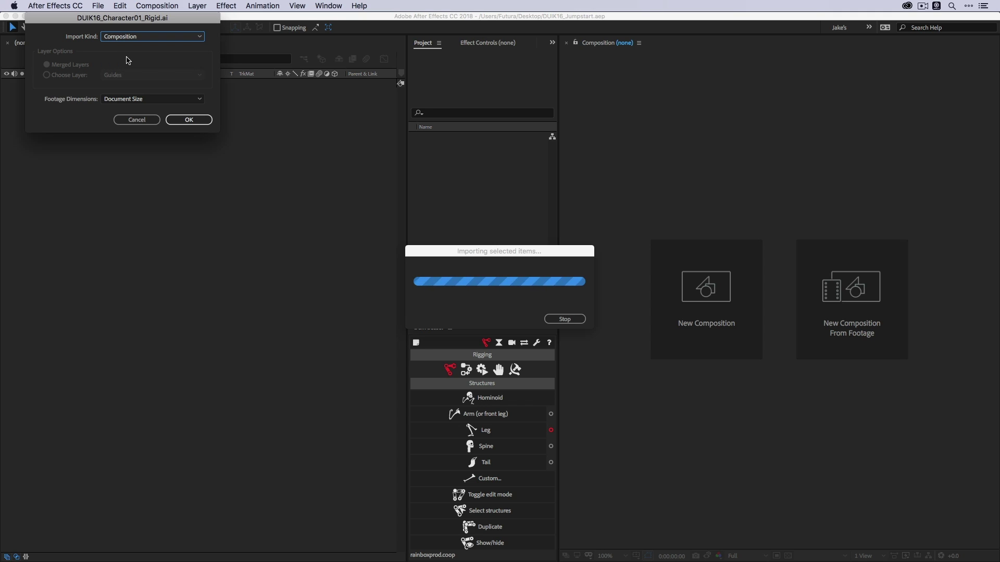
left_click(140, 98)
left_click(139, 111)
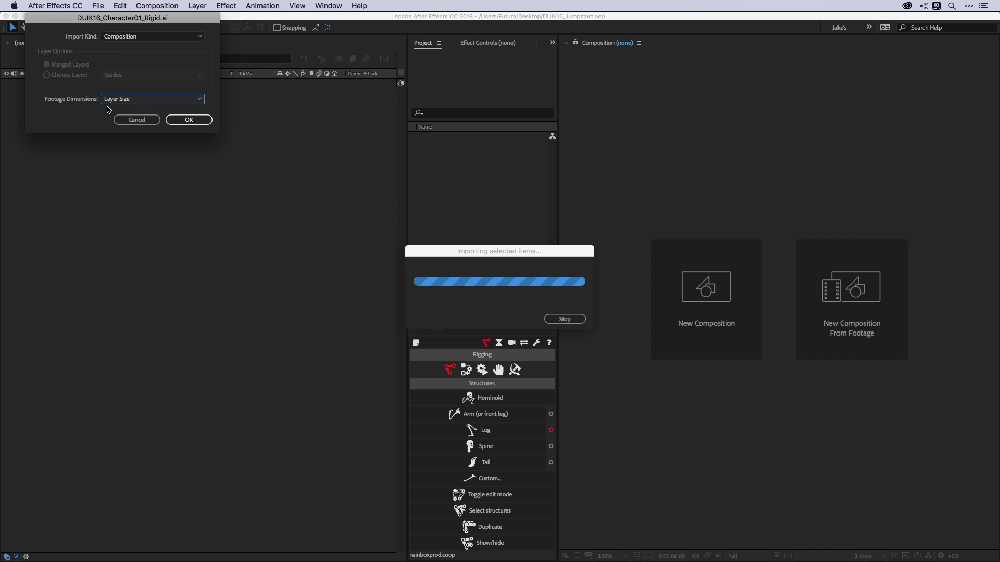
left_click(351, 211)
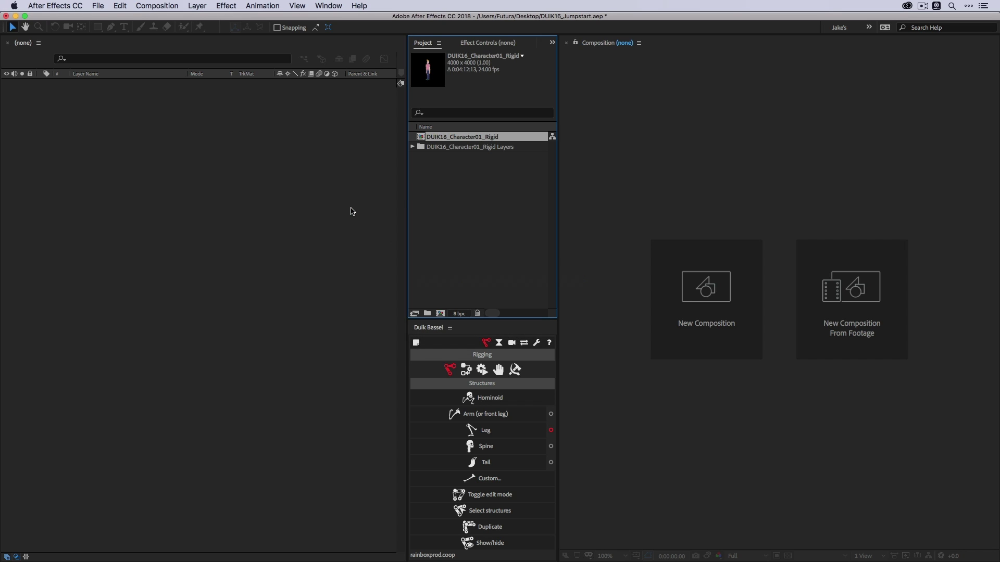
Step: Open the DUIK16_Character01_Rigid composition and view the whole character
double_click(422, 139)
scroll(676, 193, "down", 1)
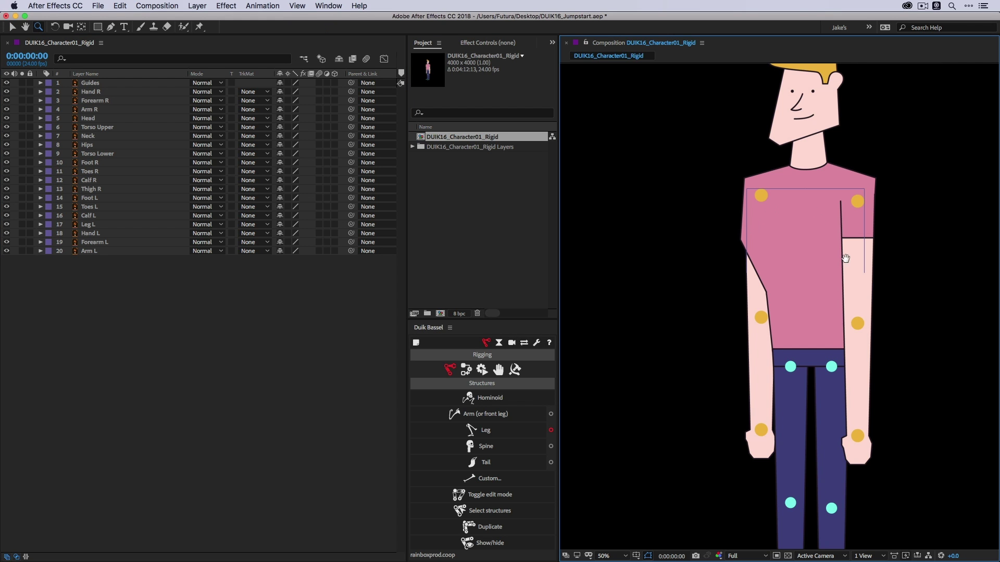
left_click_drag(845, 259, 787, 232)
left_click(787, 262, "alt")
left_click_drag(800, 312, 786, 315)
key("v")
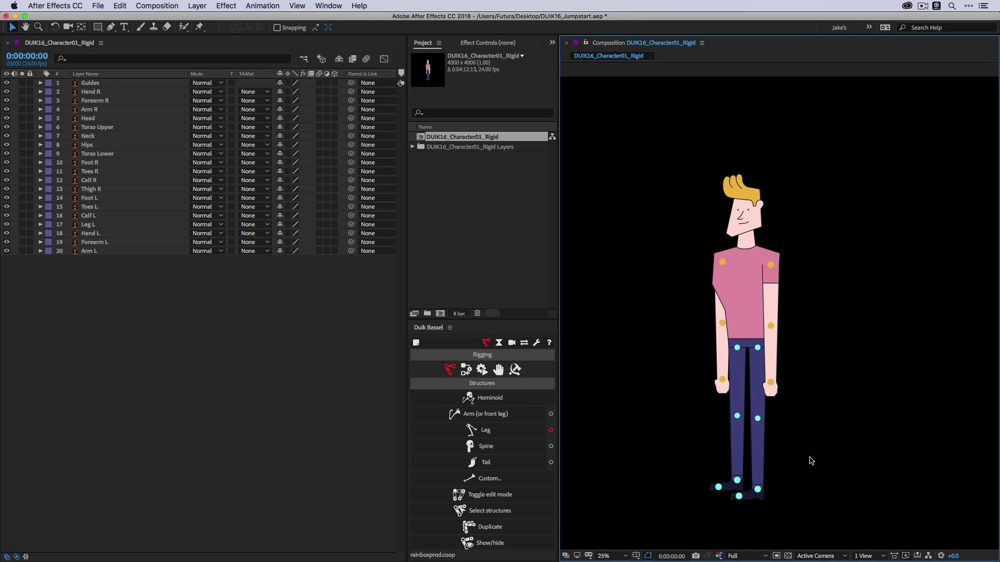
Step: Duplicate the DUIK16_Character01_Rigid composition and rename the copy DUIK16_Character01_Rigid_Rig
left_click(497, 139)
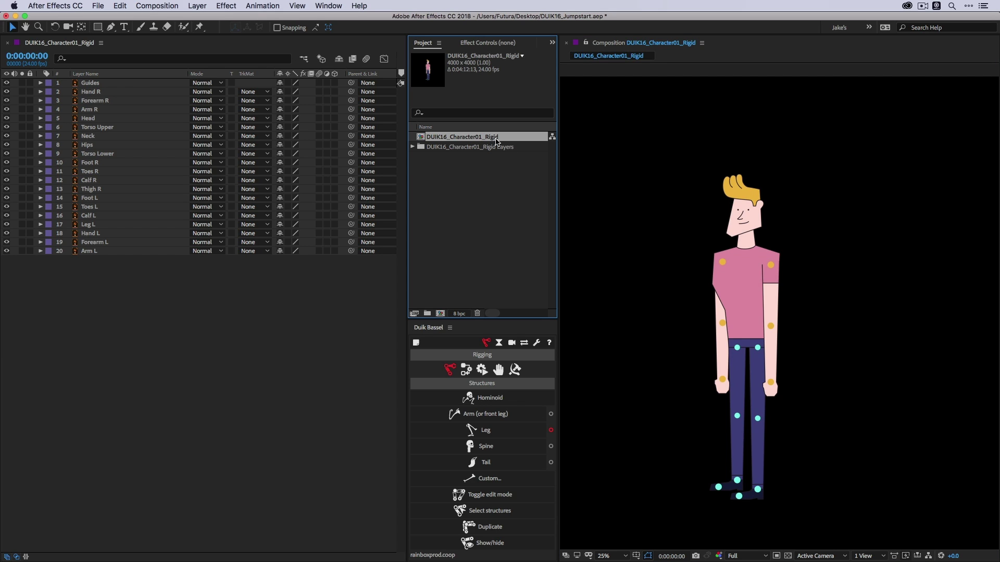
key("ctrl+d")
key("Return")
left_click(507, 147)
key("BackSpace")
key("BackSpace")
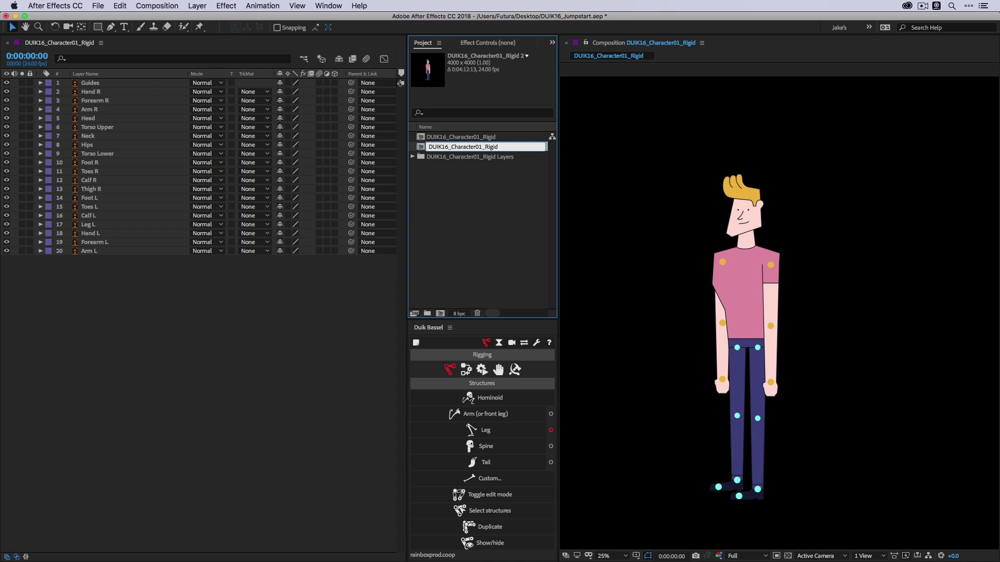
type("_Rig")
key("Return")
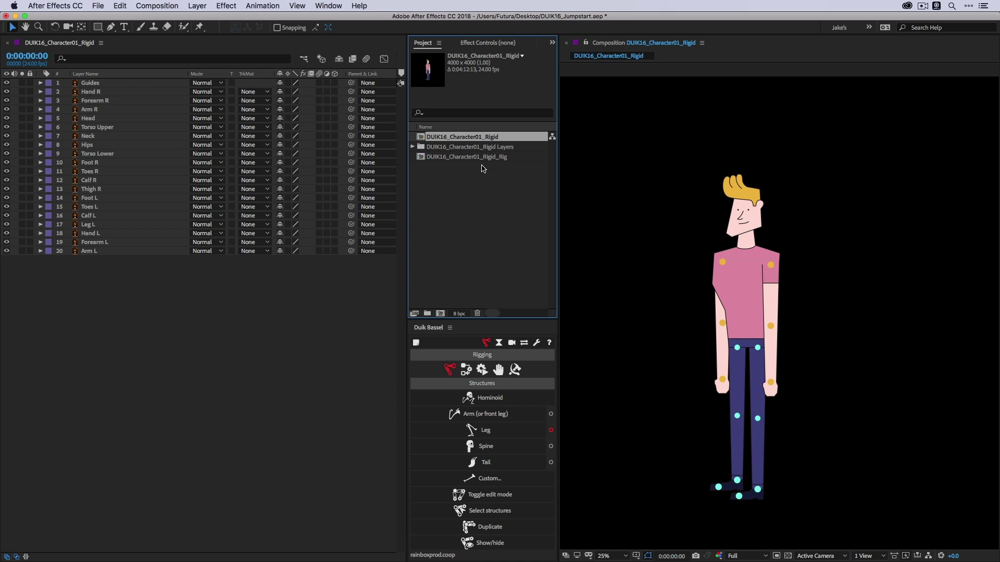
Step: Open the DUIK16_Character01_Rigid_Rig composition and add a Duik Hominoid structure to it
double_click(468, 157)
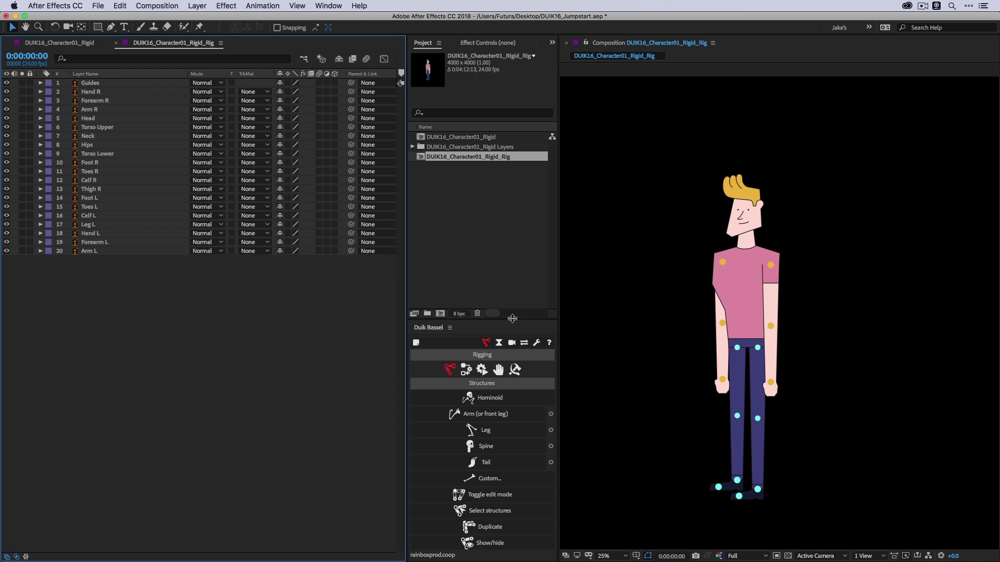
left_click_drag(513, 320, 510, 307)
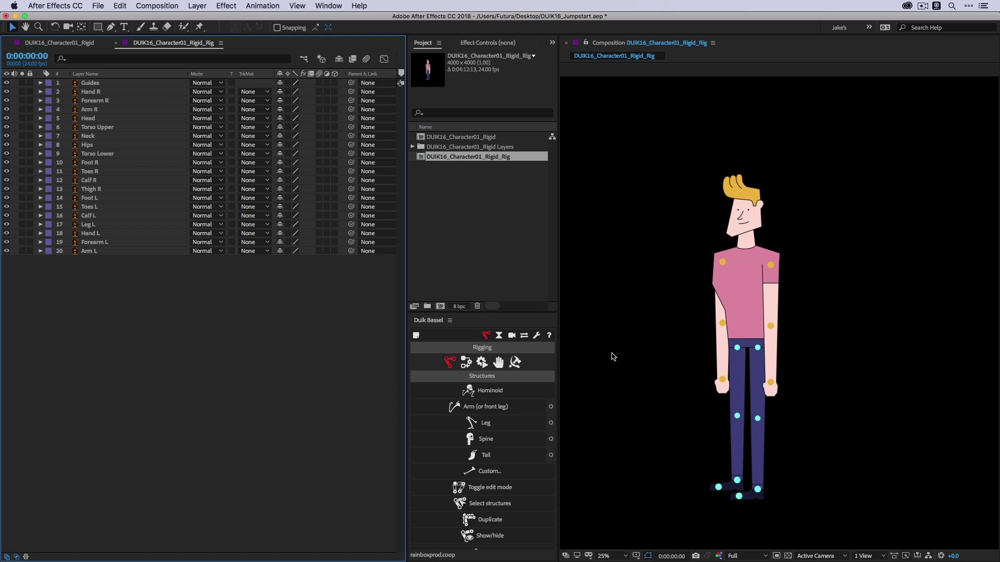
mouse_move(501, 313)
left_mouse_down()
mouse_move(500, 282)
mouse_move(500, 293)
left_mouse_up()
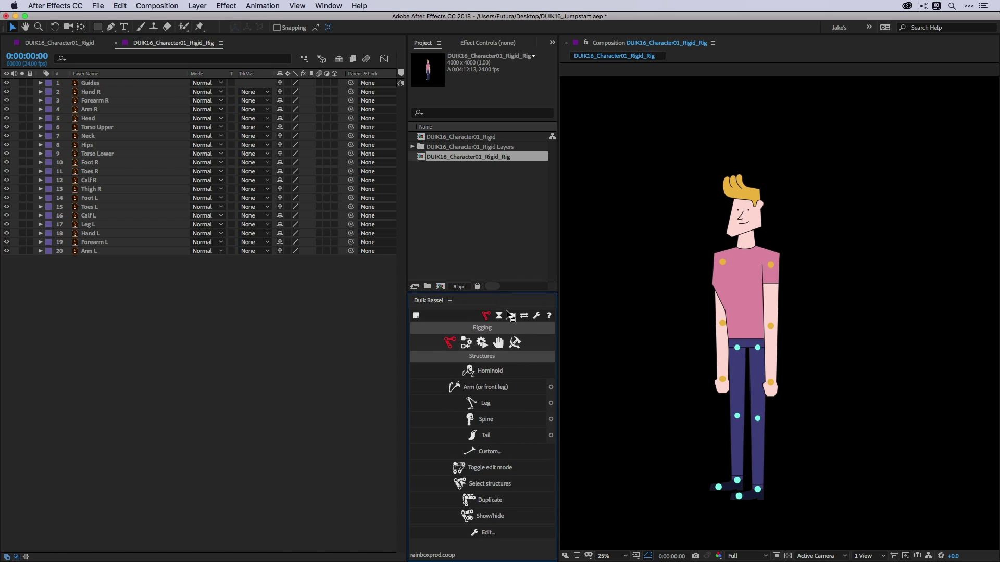
left_click(471, 373)
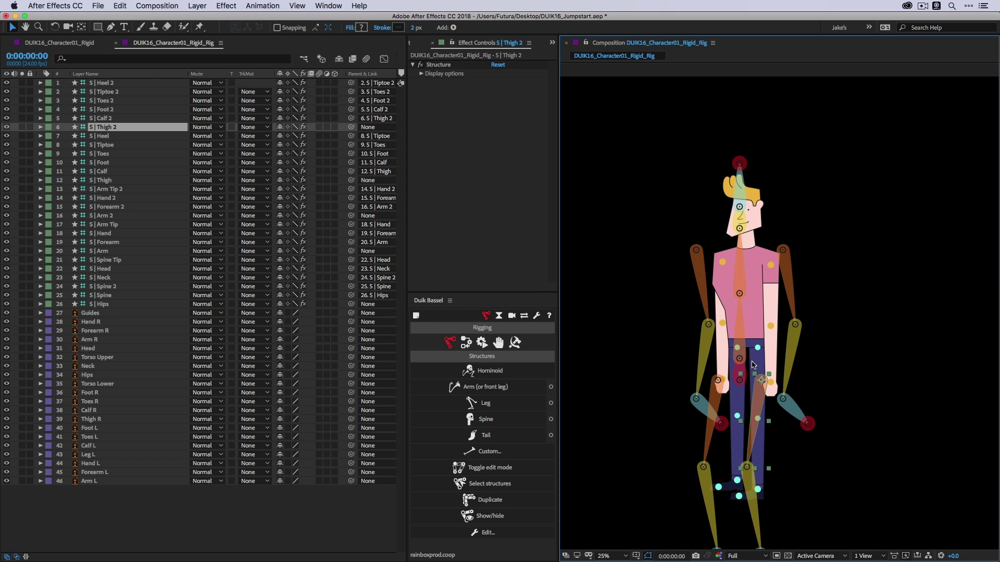
Step: Move the S | Hand structure out to the side of the body and shift the S | Forearm structure outward with it
key("comma")
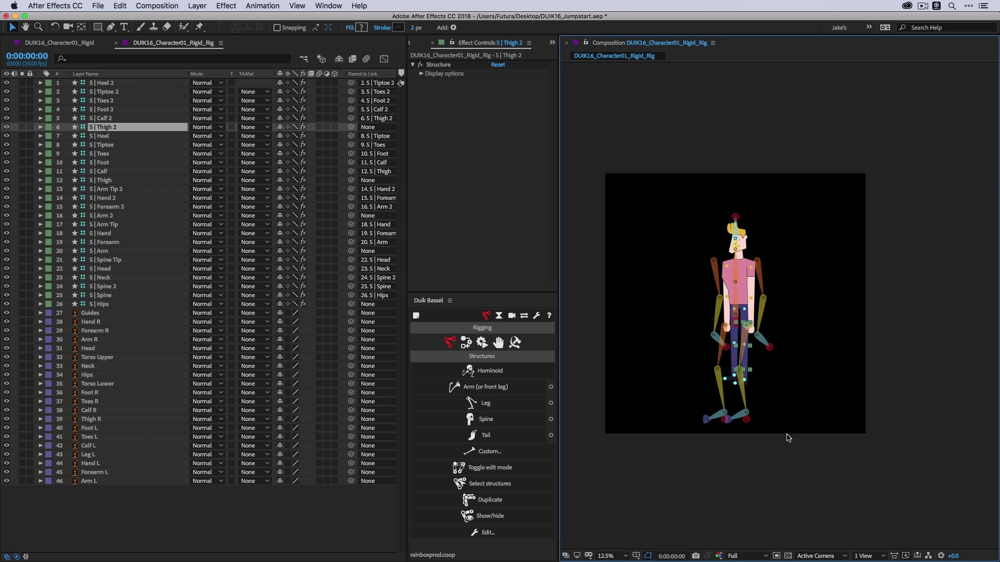
key("z")
left_click(747, 237)
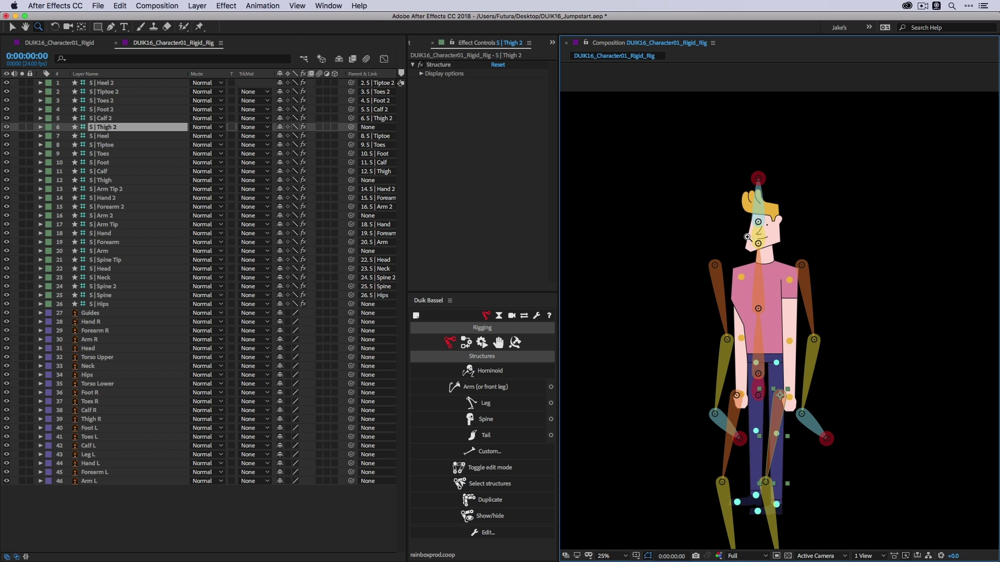
left_click_drag(775, 350, 767, 283)
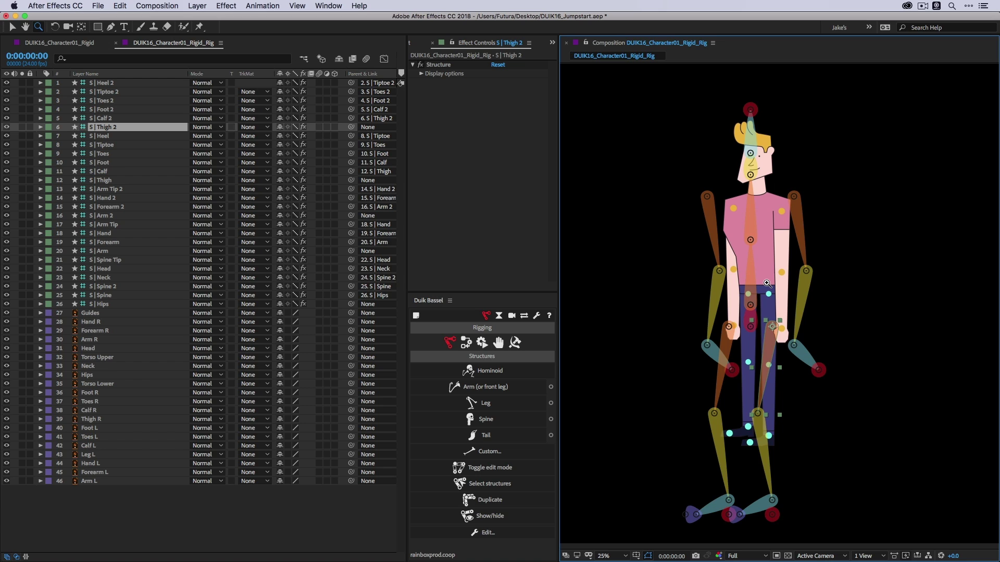
key("v")
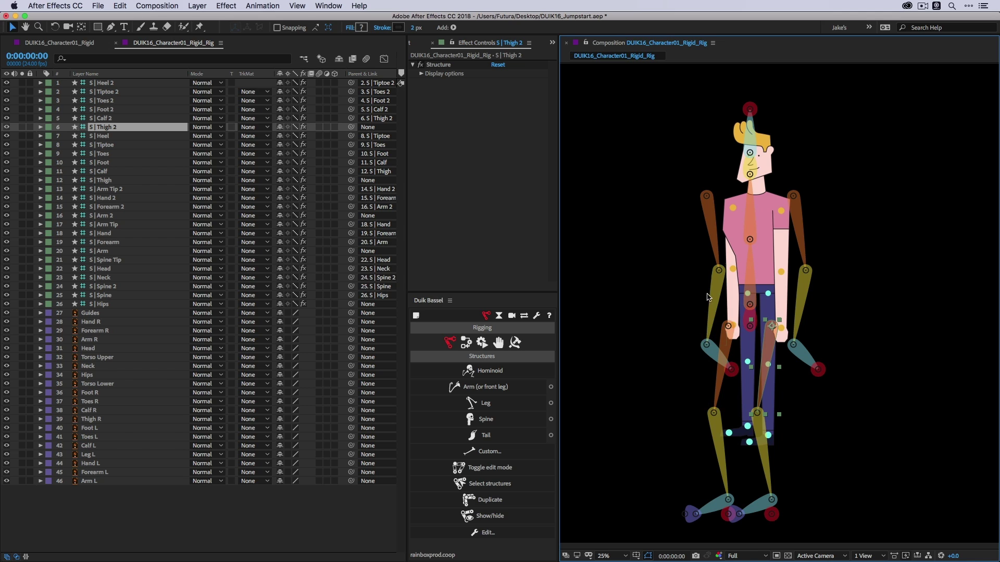
left_click(705, 356)
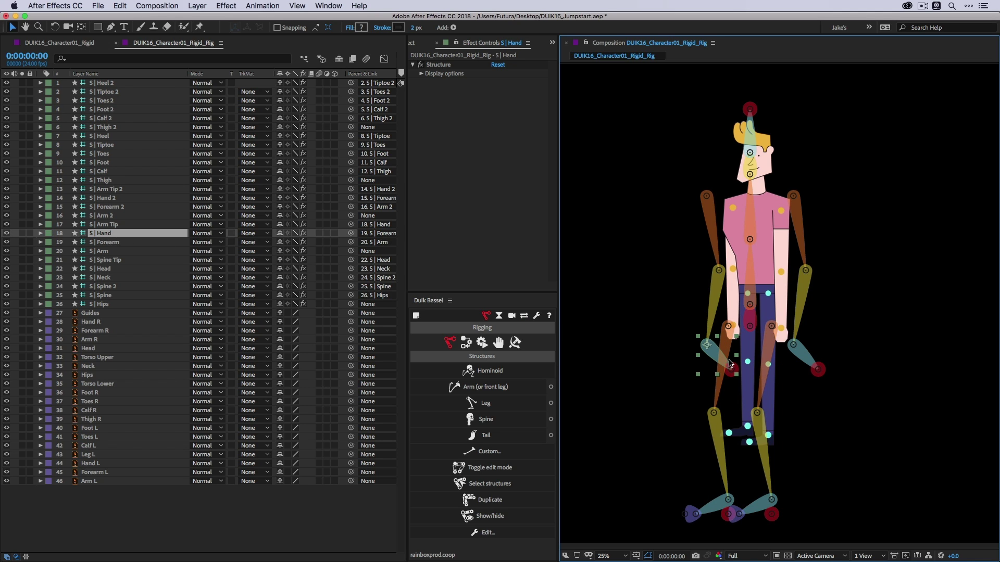
left_click_drag(706, 348, 580, 204)
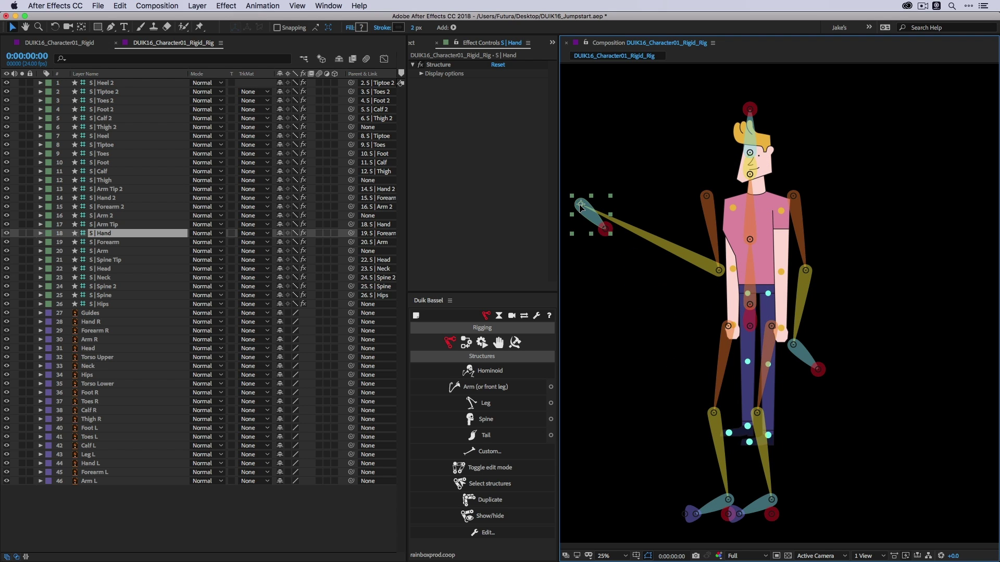
left_click_drag(651, 302, 656, 305)
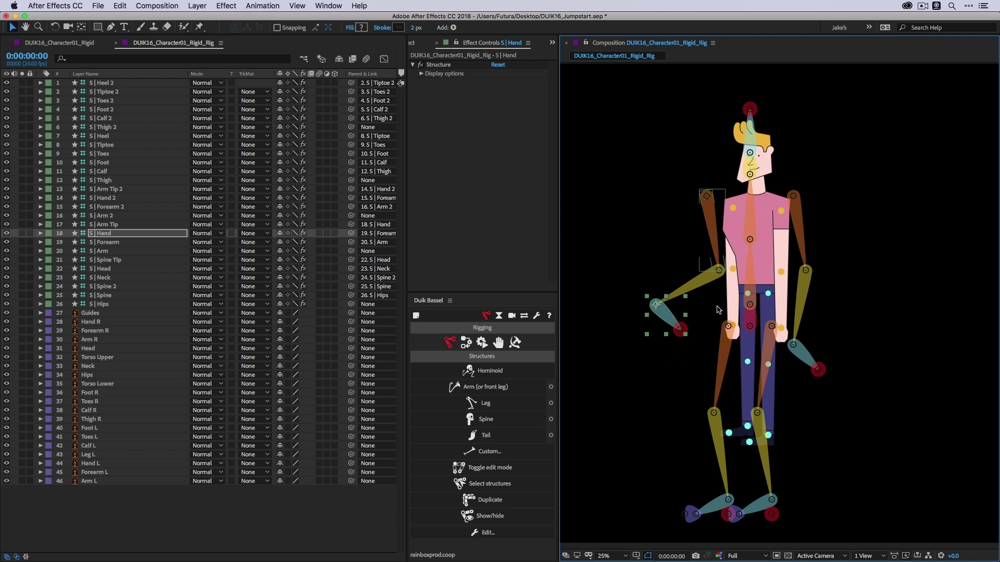
left_click_drag(718, 272, 680, 249)
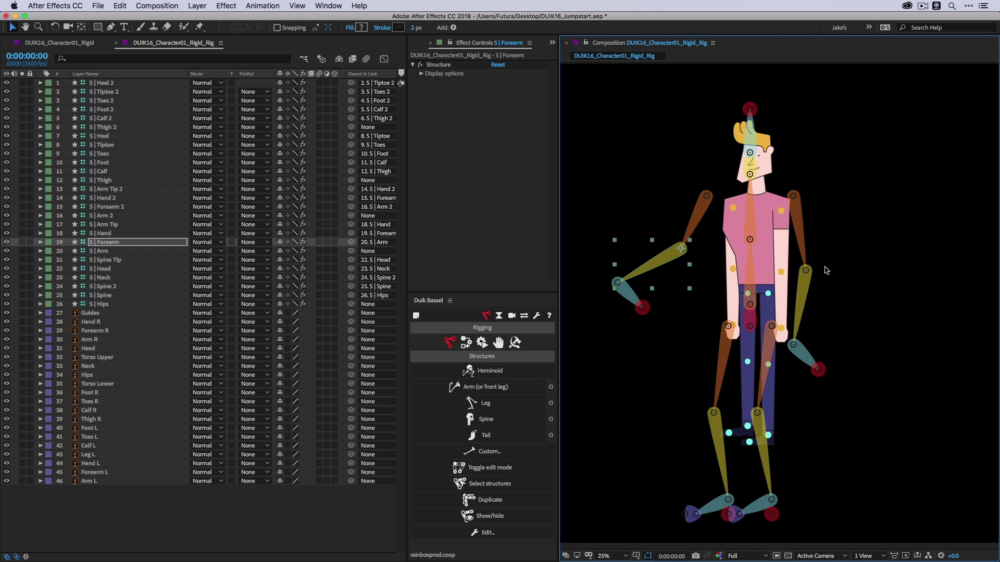
Step: Move the S | Arm and S | Arm 2 structures outward, clear of the character's body on either side
left_click(792, 200)
left_click_drag(704, 202, 667, 202)
left_click(842, 204)
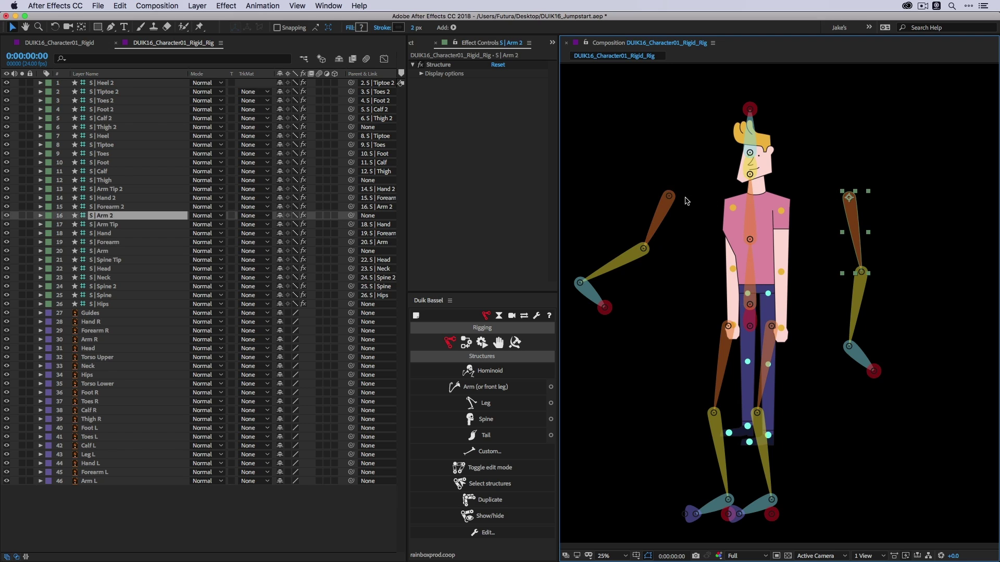
left_click(660, 210)
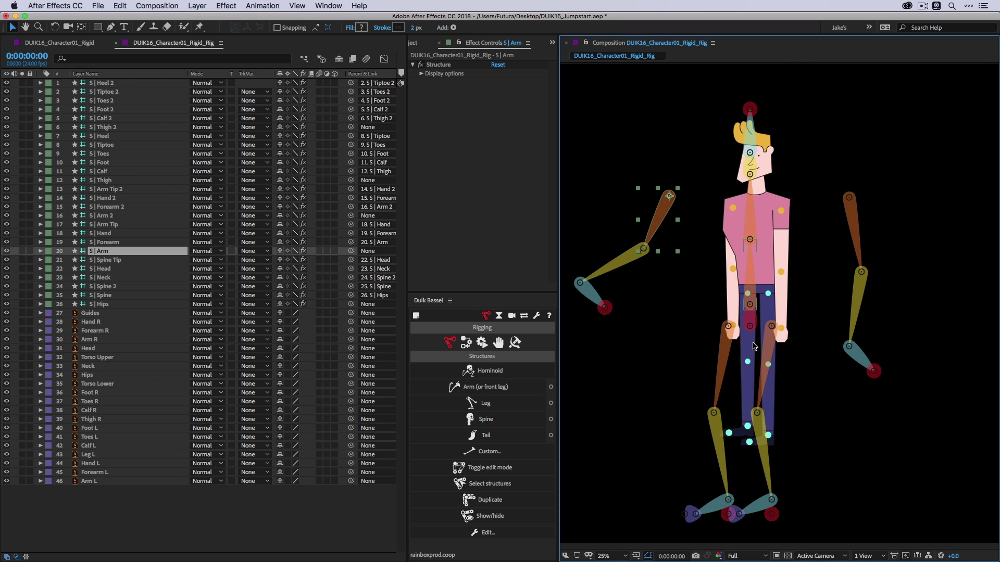
Step: Move the S | Thigh and S | Thigh 2 structures outward, clear of the character's legs, and select the S | Hips structure
left_click(727, 333)
left_click_drag(691, 326, 684, 326)
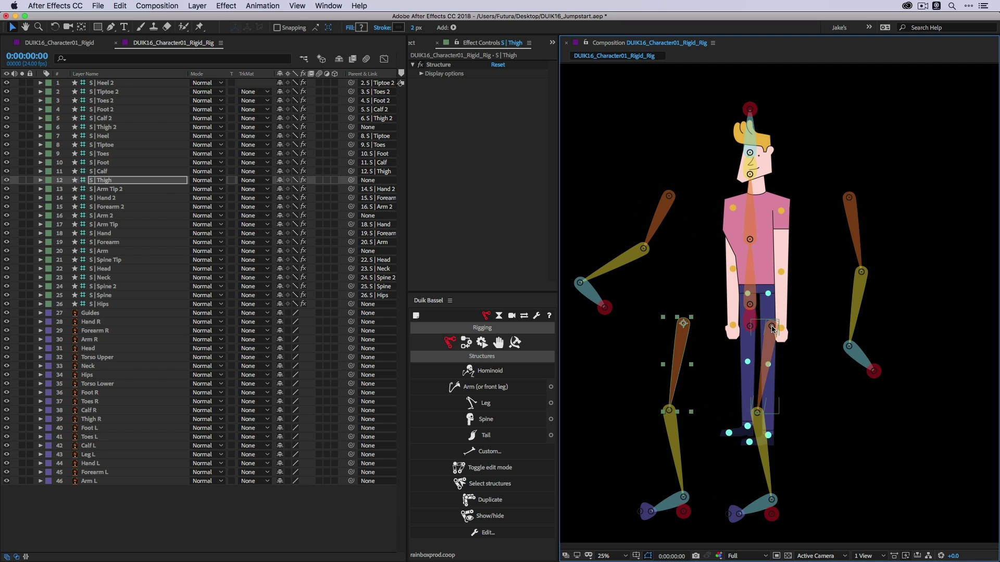
left_click_drag(771, 326, 807, 327)
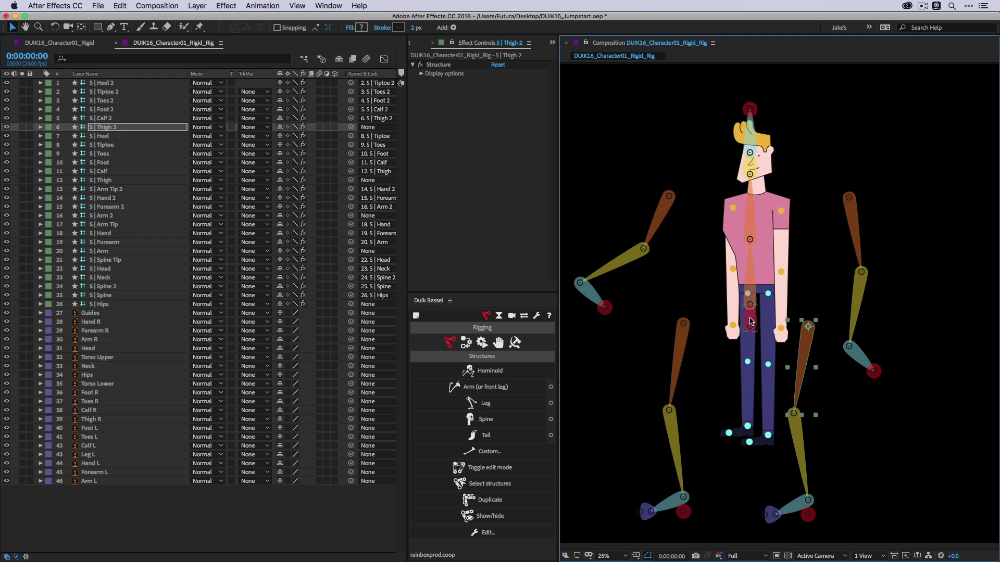
left_click(750, 326)
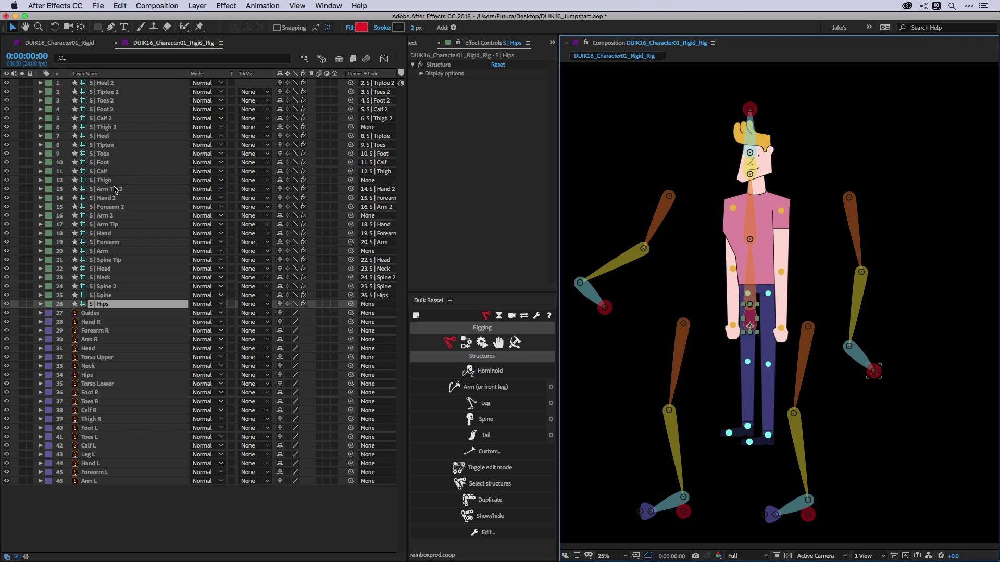
Step: Move the S | Hips structure so the whole spine chain is centred on the character's body
left_click(755, 108)
left_click(751, 326)
mouse_move(751, 323)
left_mouse_down()
mouse_move(755, 302)
mouse_move(758, 318)
left_mouse_up()
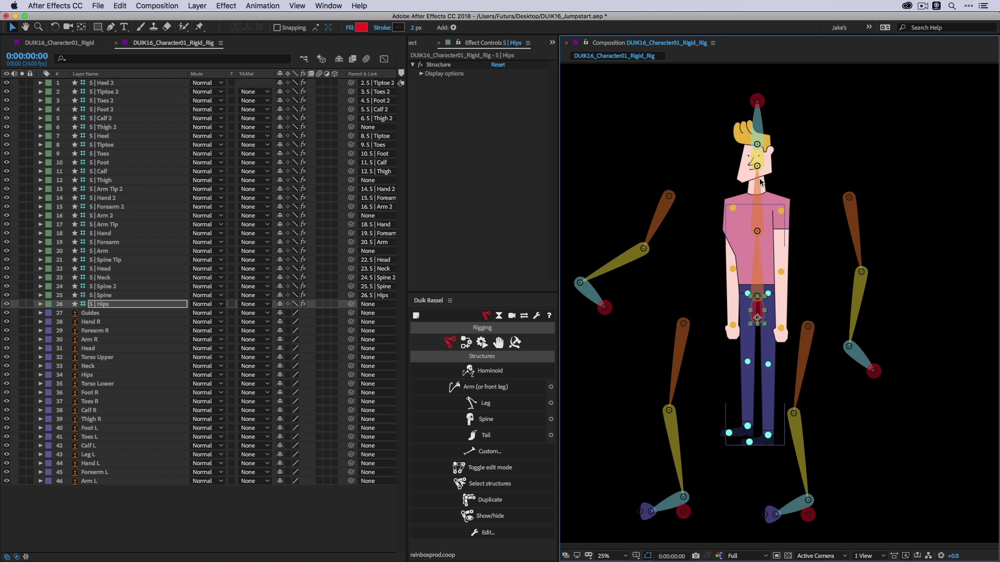
Step: Select the S | Spine Tip structure and hide the timeline's mode and switch columns to expose the layer bars and markers
left_click(758, 100)
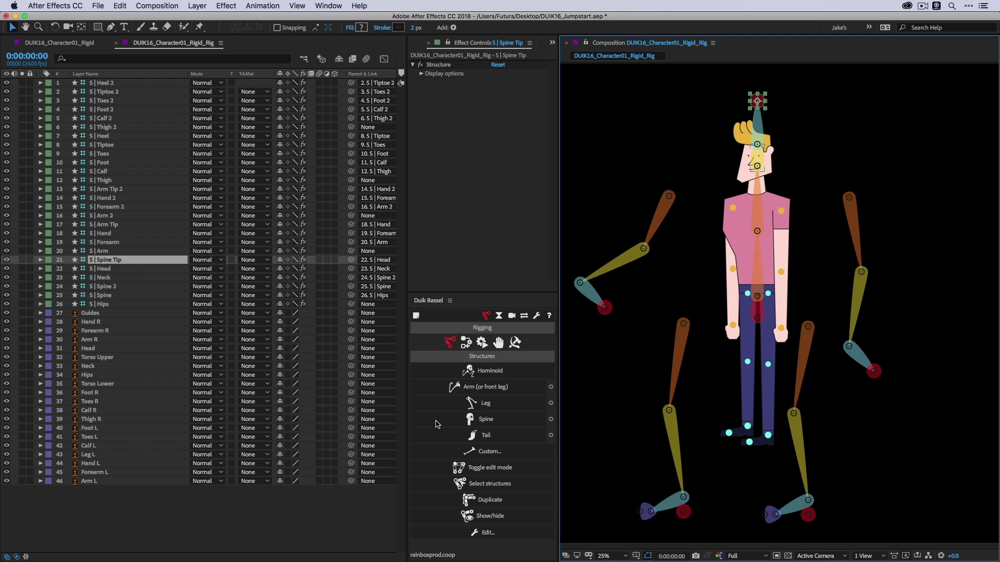
left_click(16, 556)
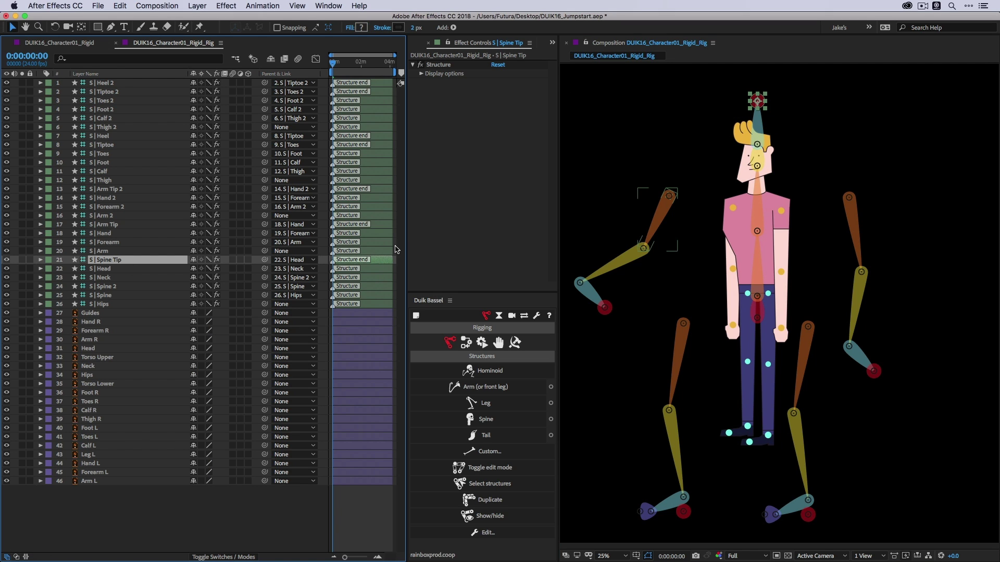
left_click(7, 556)
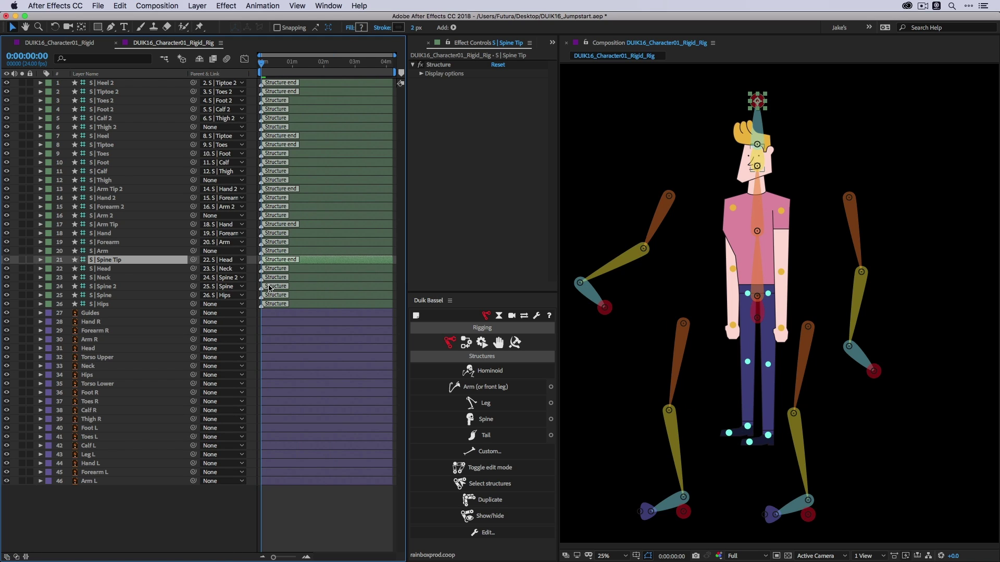
Step: Highlight all the Structure end layers, covering the arm tips, spine tip, tiptoes and heels, to examine them on the character
left_click(303, 225)
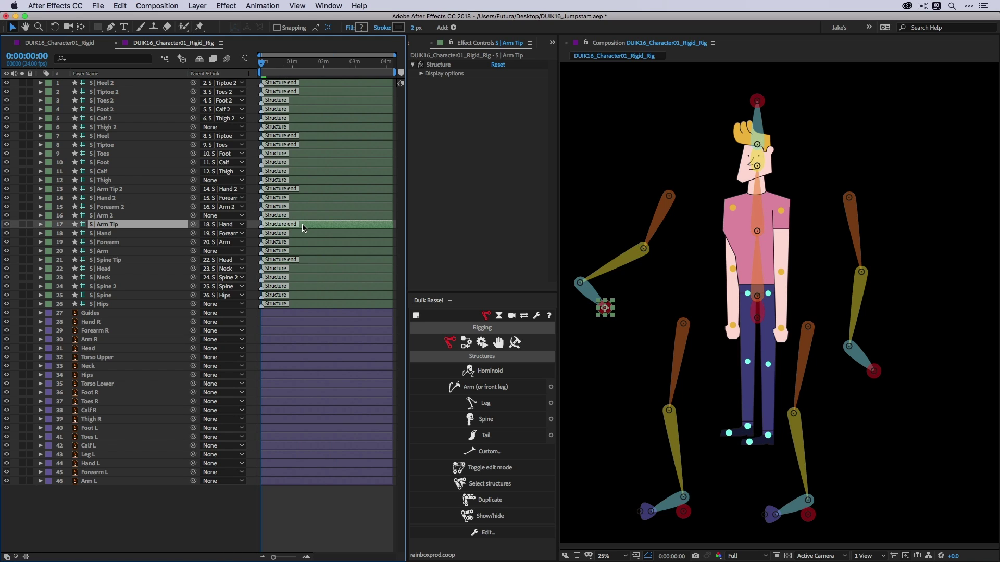
left_click(306, 259, "super")
left_click(310, 190, "super")
left_click(310, 144, "super")
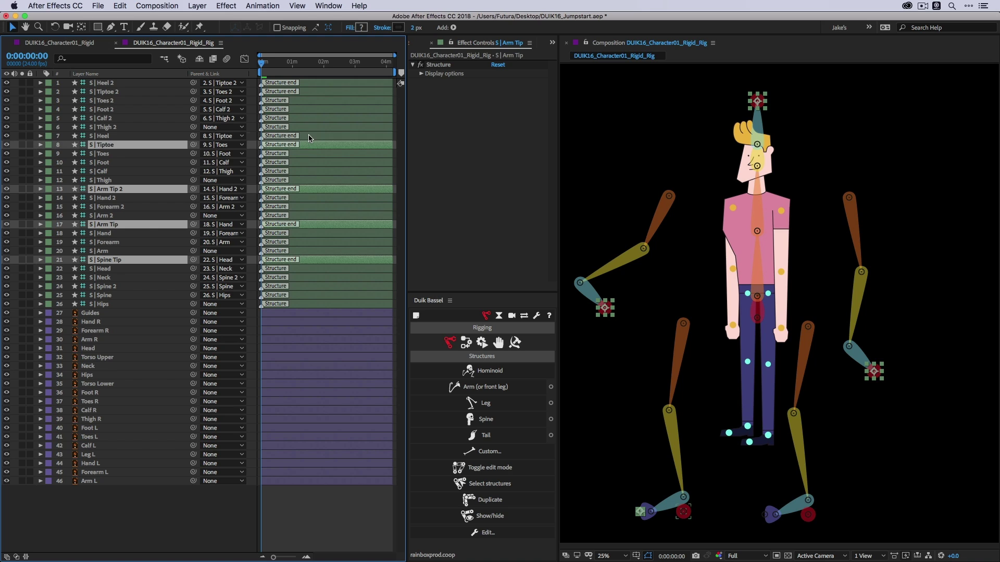
left_click(312, 137, "super")
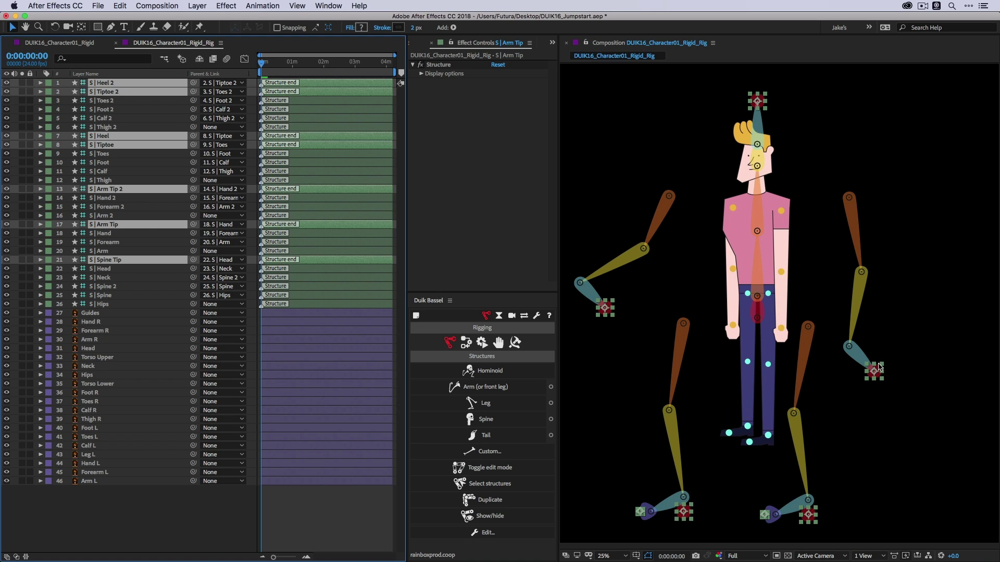
left_click(536, 370)
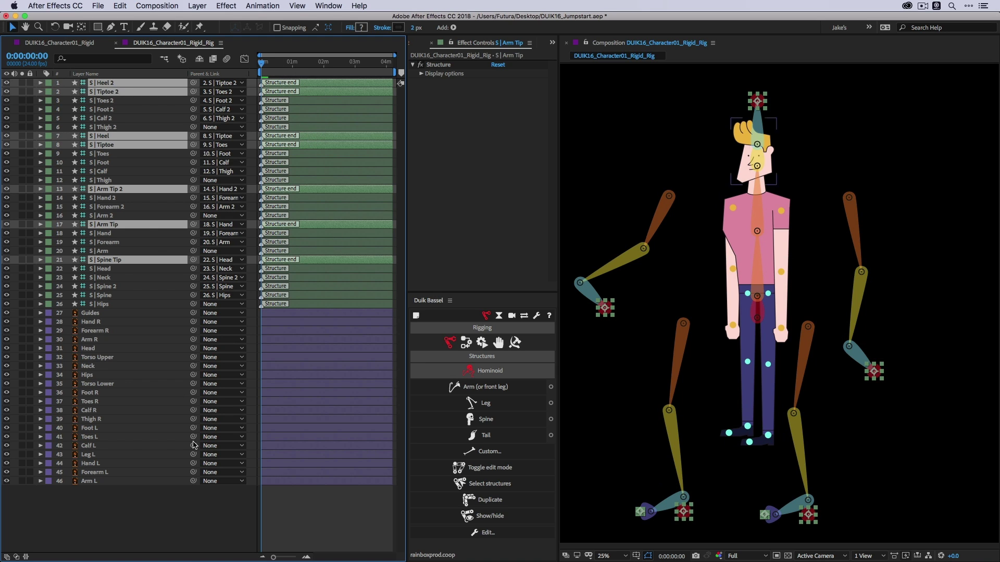
left_click(290, 525)
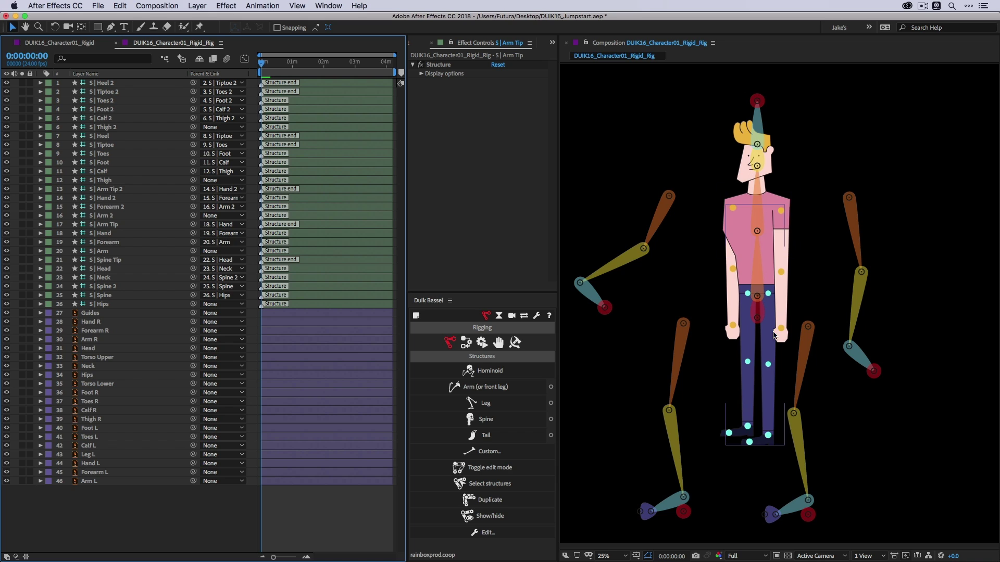
Step: Move the S | Hips structure up to the character's waist, just above and between the two hip guide points
left_click(757, 316)
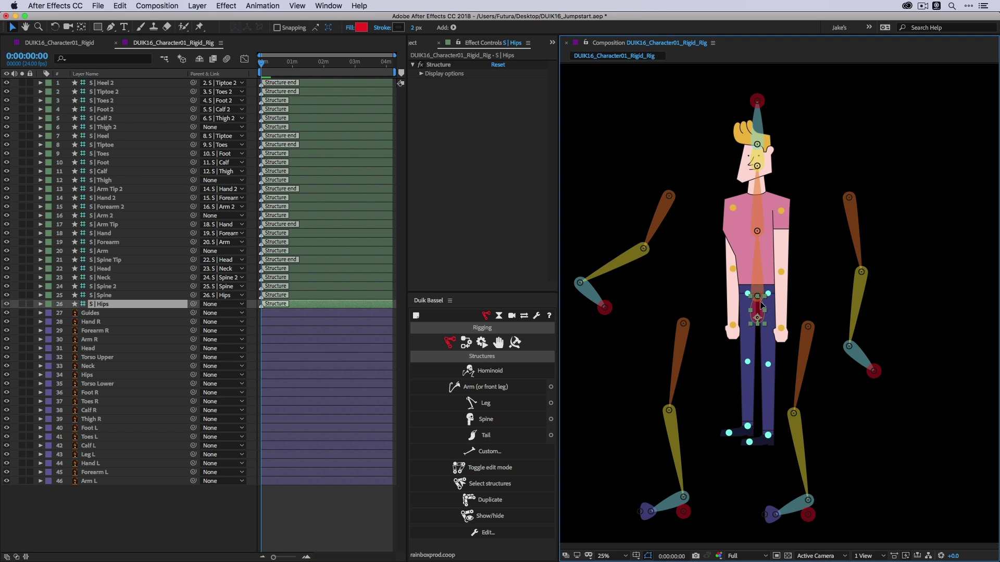
left_click_drag(760, 304, 785, 312)
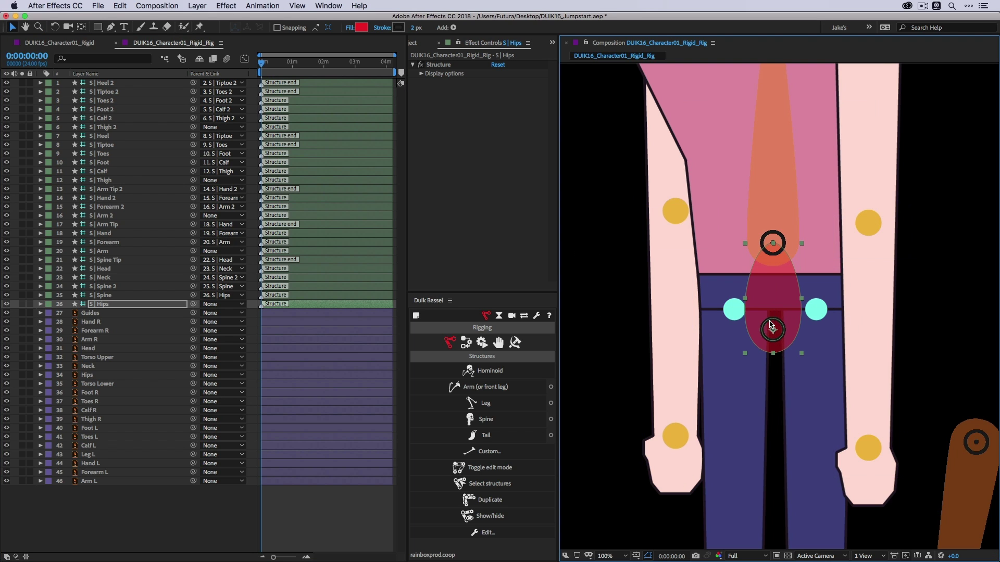
left_click_drag(773, 320, 774, 293)
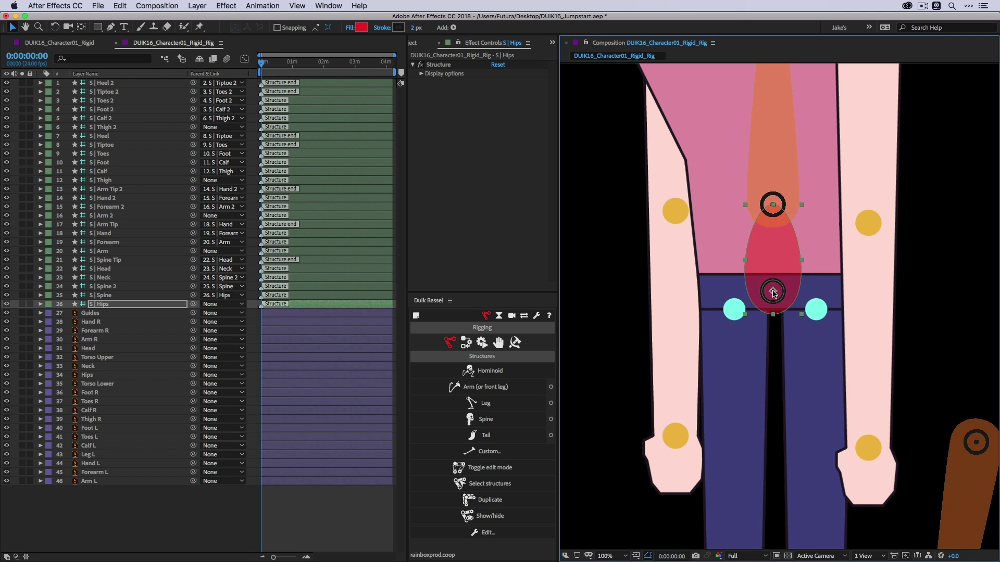
Step: Solo the Torso Lower and Torso Upper layers to check how they overlap, and move the S | Spine structure down to the waist
left_click(771, 161)
key("space")
left_click_drag(856, 191, 811, 317)
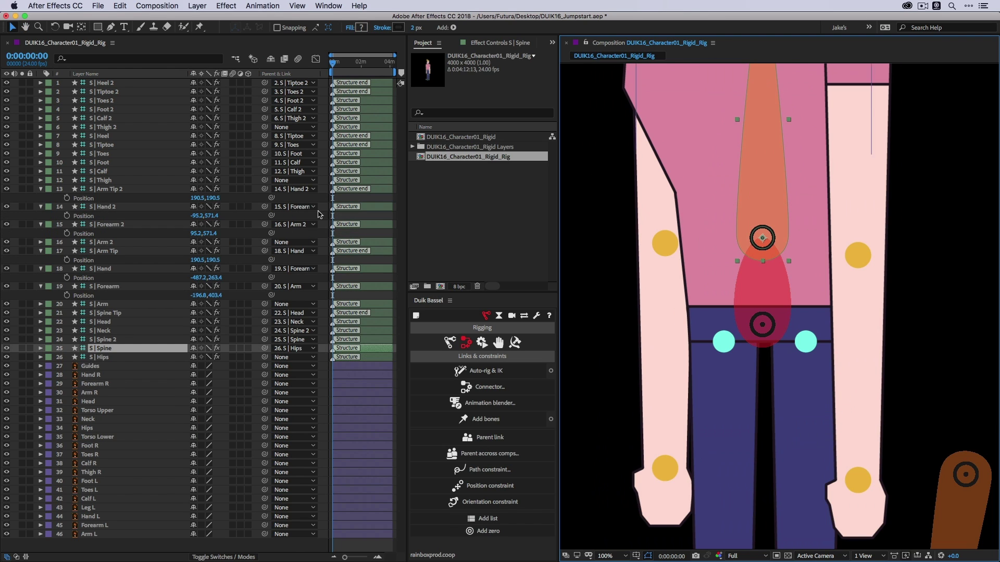
key("space")
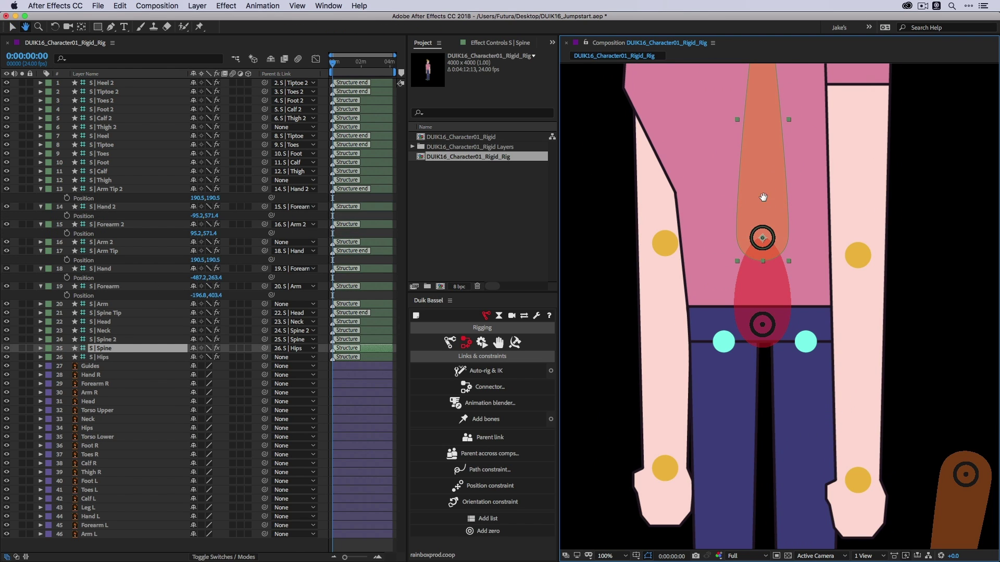
left_click_drag(769, 178, 759, 216)
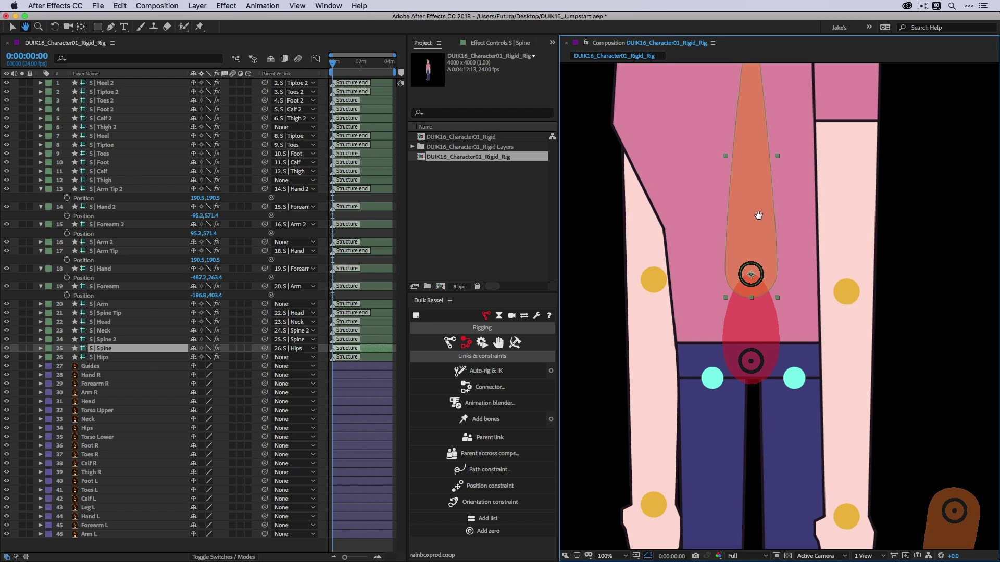
left_click(77, 439)
left_click(22, 437)
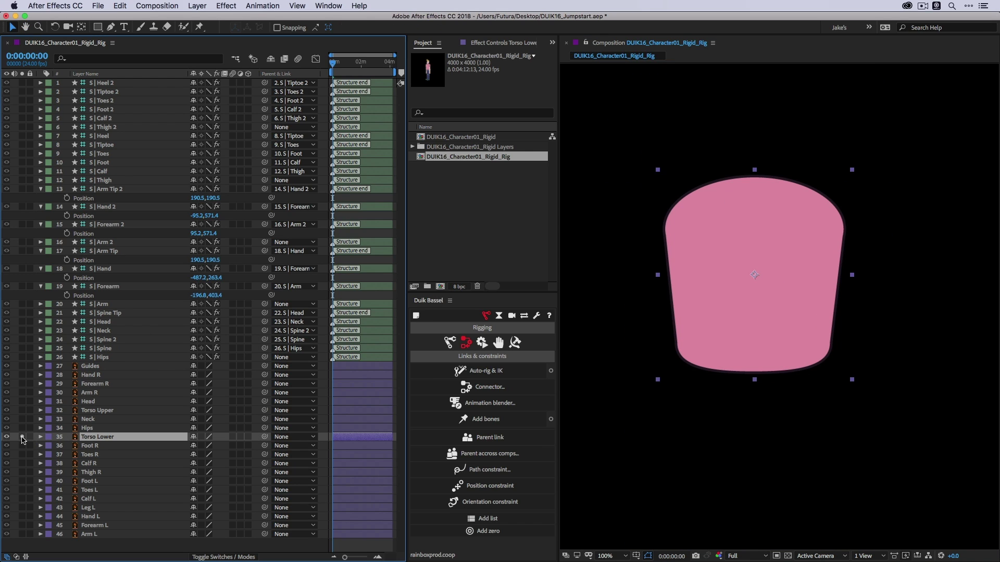
left_click(22, 411)
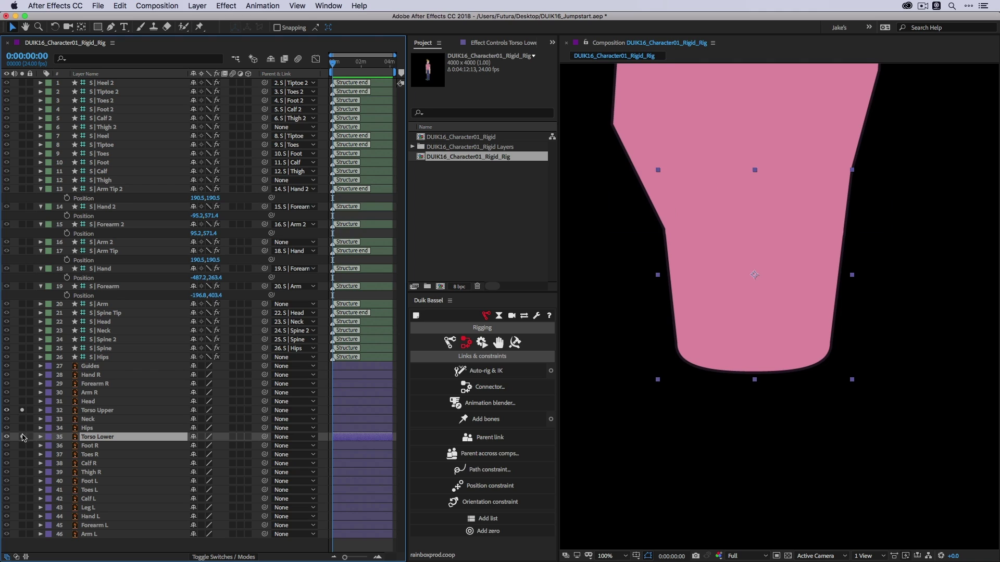
left_click(22, 436)
left_click(21, 437)
left_click(22, 411)
left_click(21, 437)
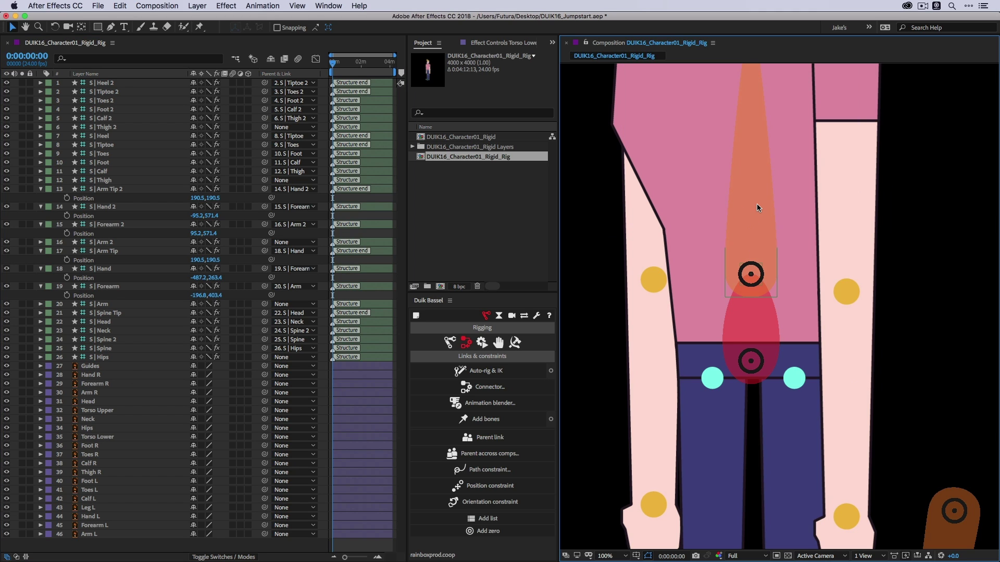
left_click(757, 204)
left_click_drag(751, 275, 751, 345)
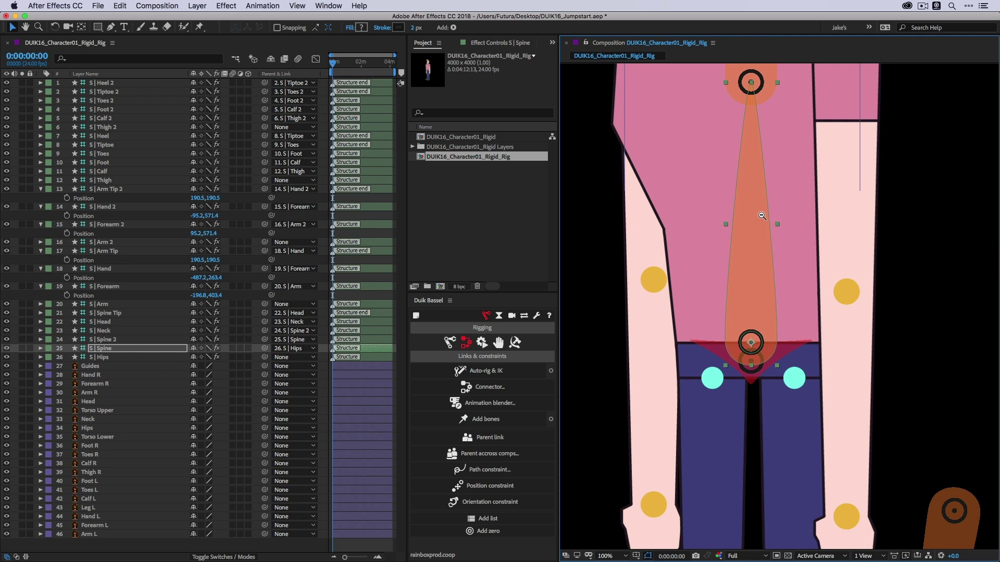
Step: Move the S | Spine 2 structure down to the lower edge of the Torso Upper artwork, briefly soloing that layer as a check
scroll(759, 213, "down", 1)
left_click_drag(817, 259, 784, 287)
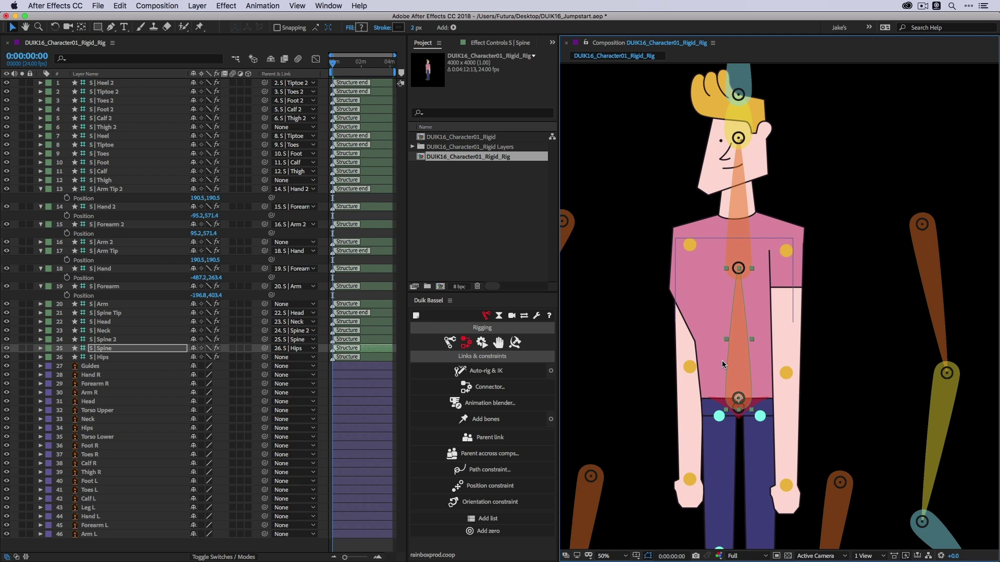
left_click(739, 233)
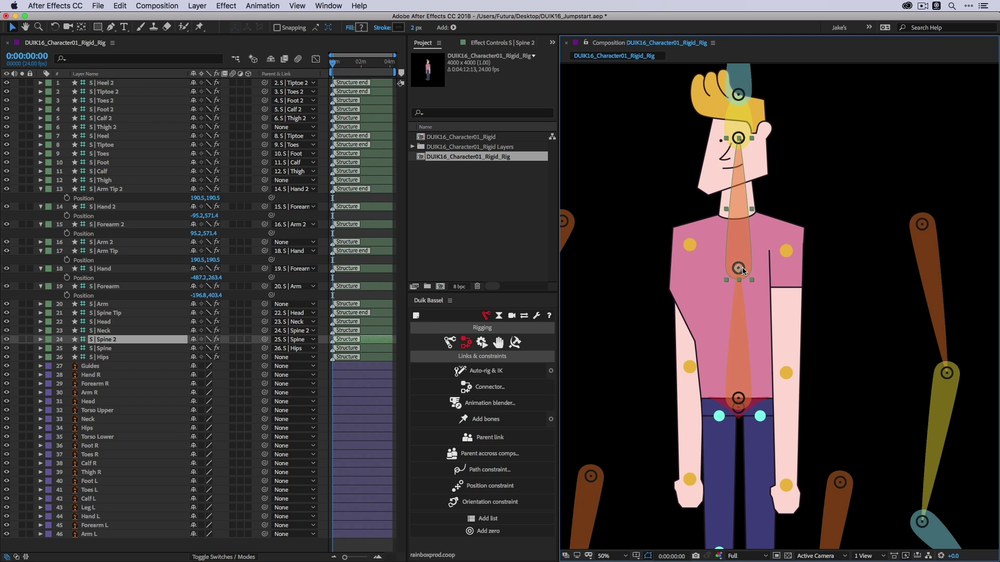
left_click_drag(739, 267, 735, 336)
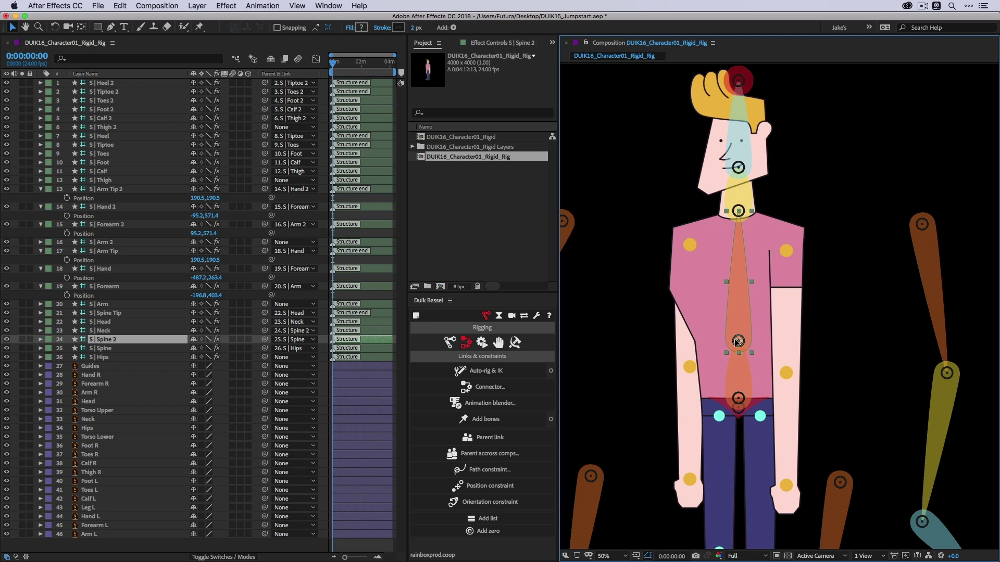
left_click(698, 342)
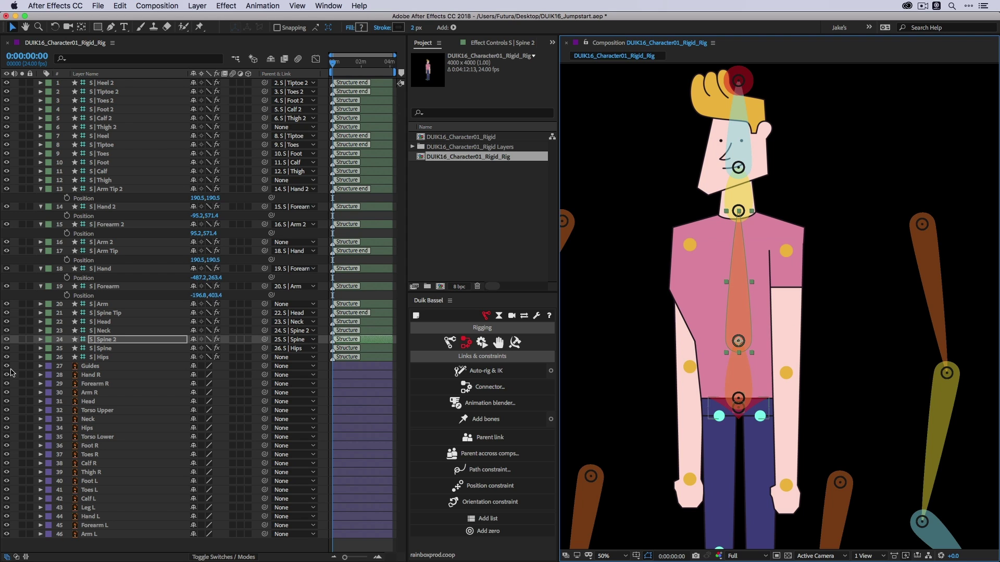
left_click(22, 410)
left_click(22, 410)
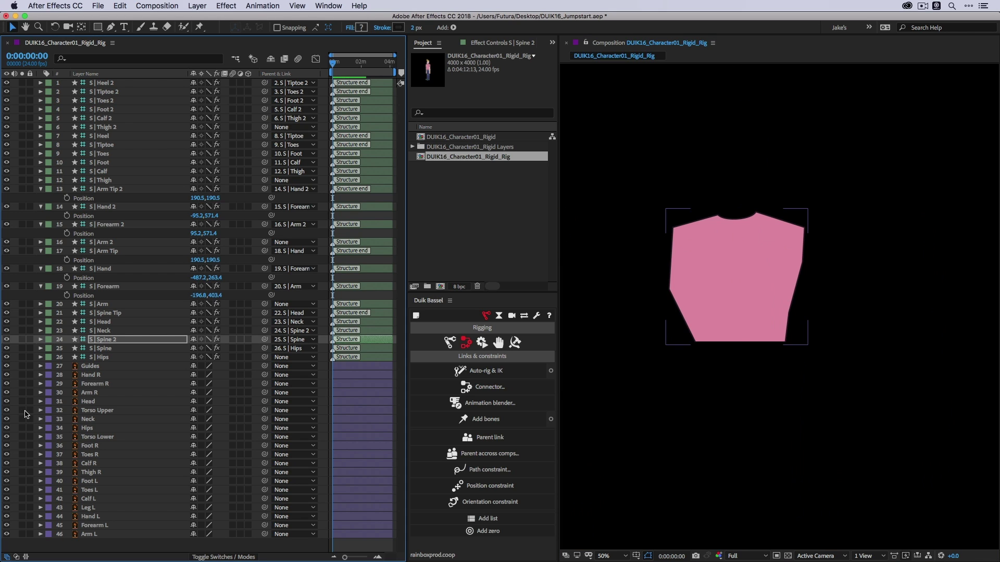
left_click(740, 343)
left_click_drag(739, 342, 740, 344)
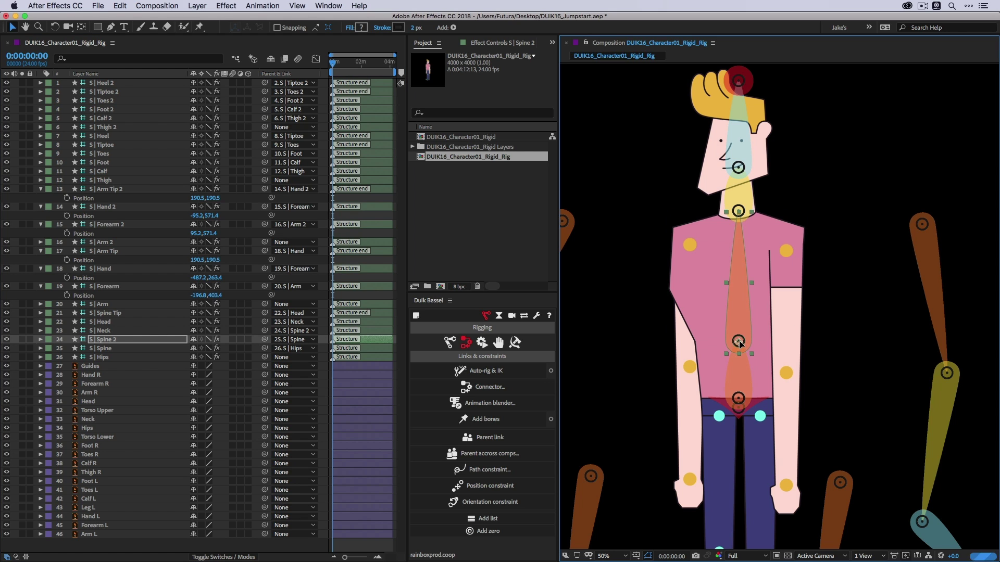
Step: Position the S | Neck structure at the collar and S | Head at the top of the neck, briefly hiding the Head artwork to check
left_click(738, 212)
left_click_drag(739, 216, 737, 221)
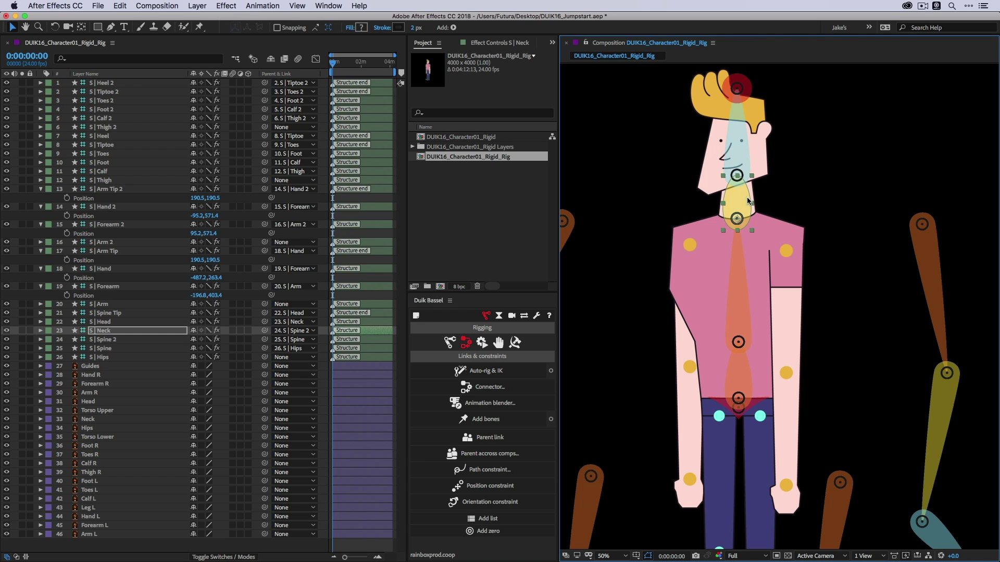
left_click(737, 176)
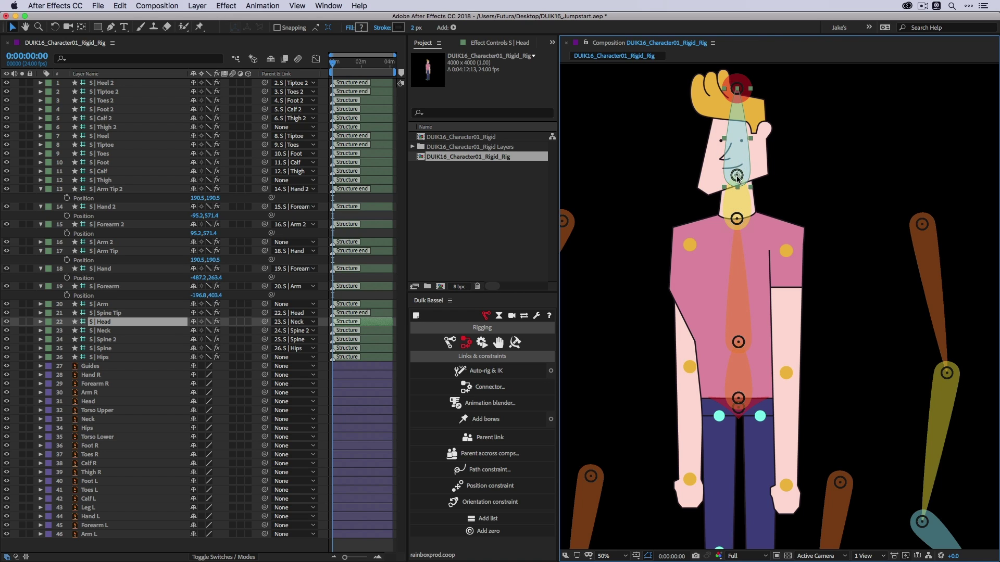
left_click_drag(739, 177, 737, 173)
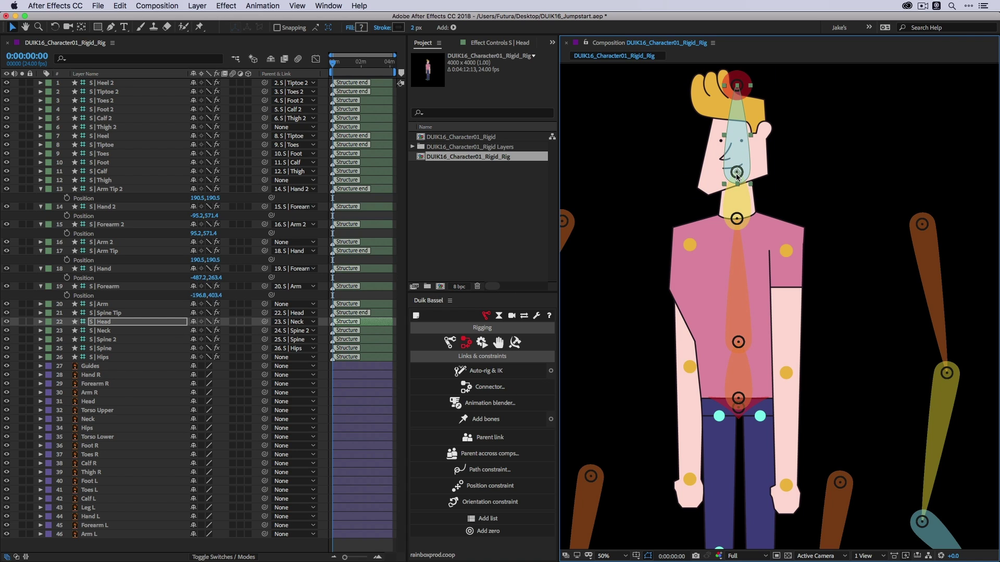
left_click(7, 401)
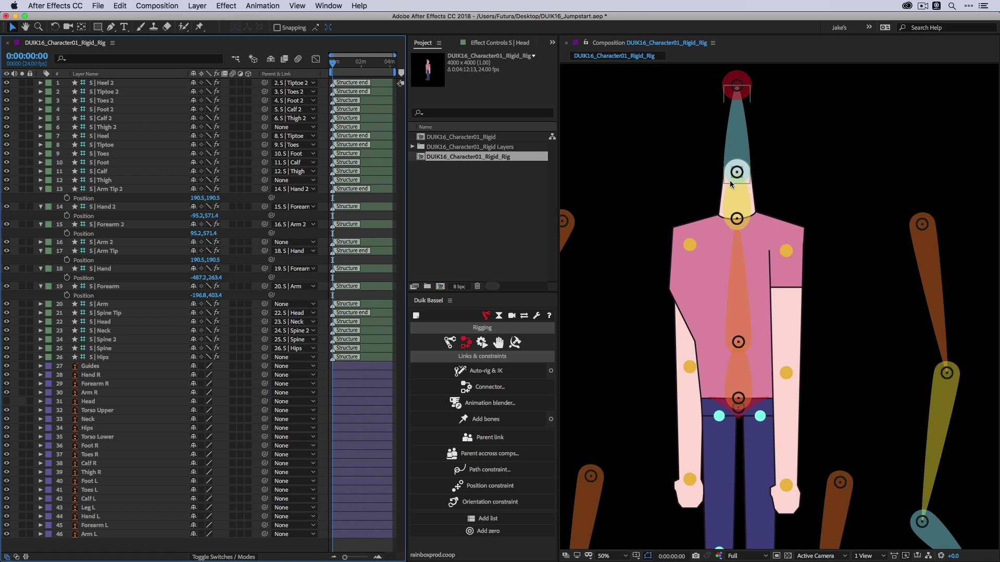
left_click(6, 401)
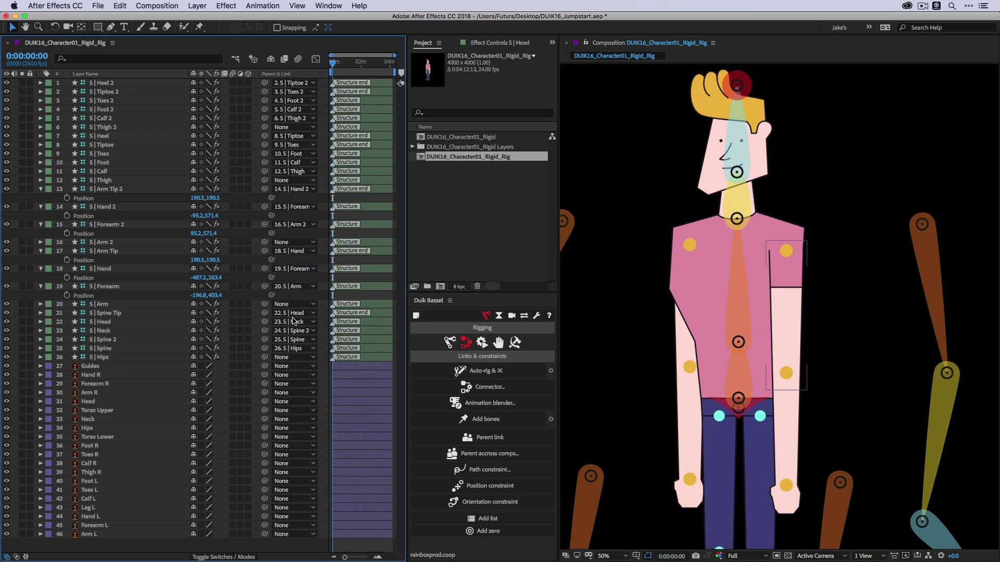
Step: Move the S | Spine Tip structure down slightly so it sits within the hair on the character's head
left_click(737, 89)
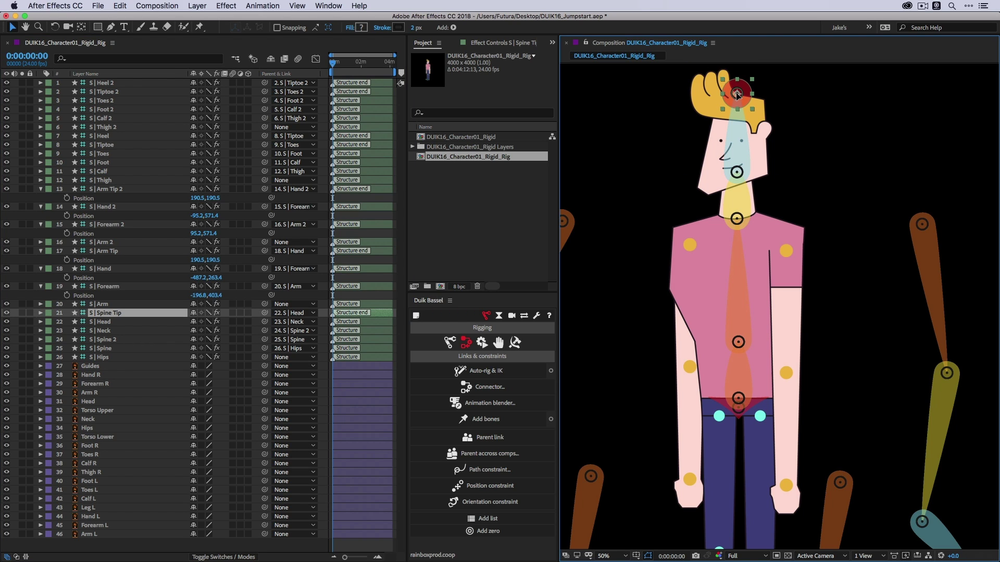
key("Return")
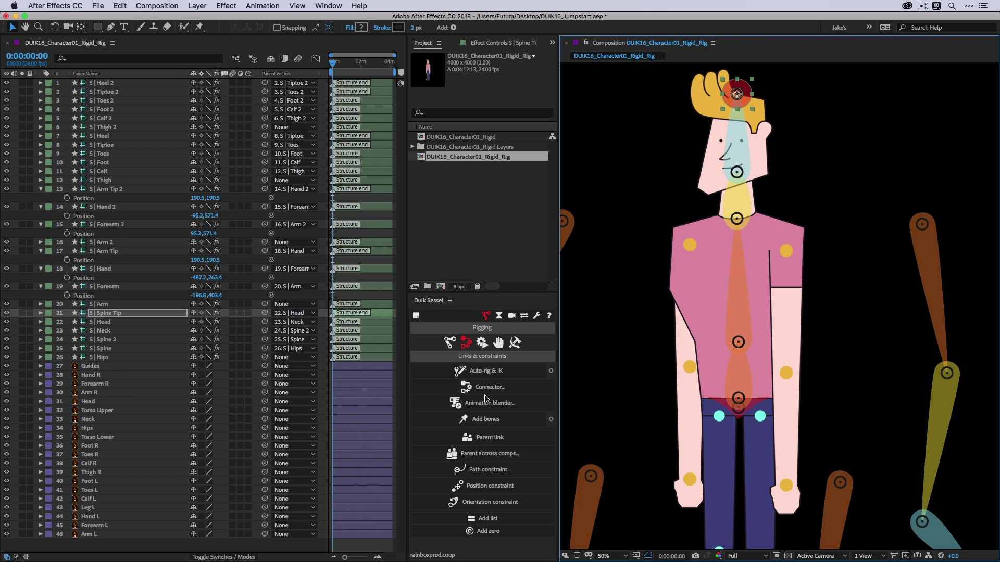
left_click(490, 438)
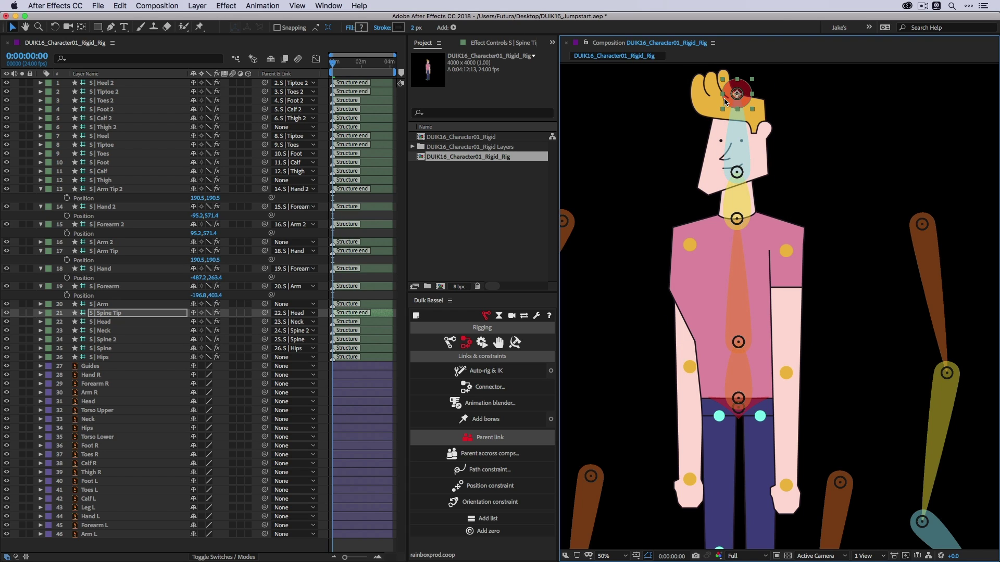
left_click(115, 315)
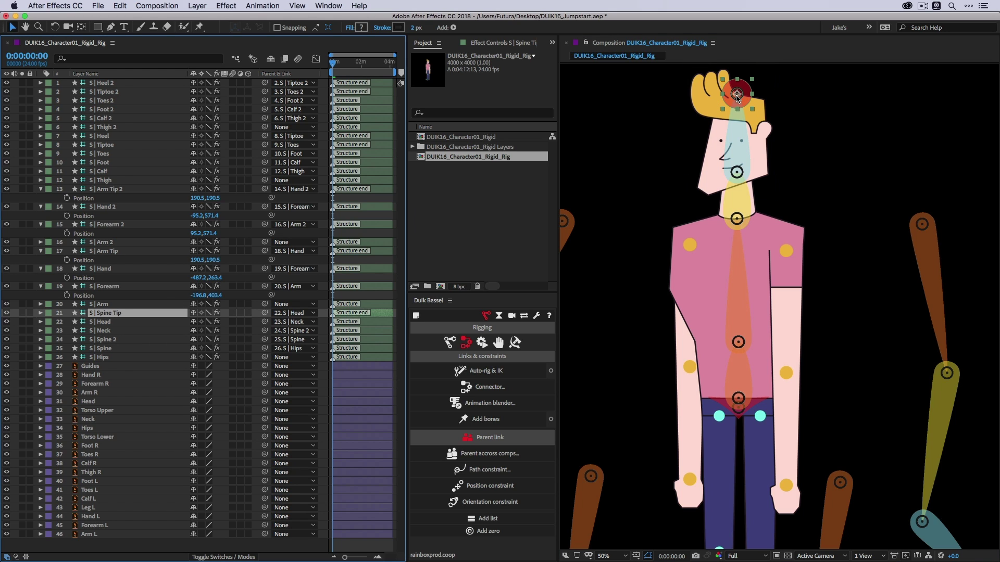
mouse_move(737, 97)
left_mouse_down()
mouse_move(738, 112)
mouse_move(751, 97)
left_mouse_up()
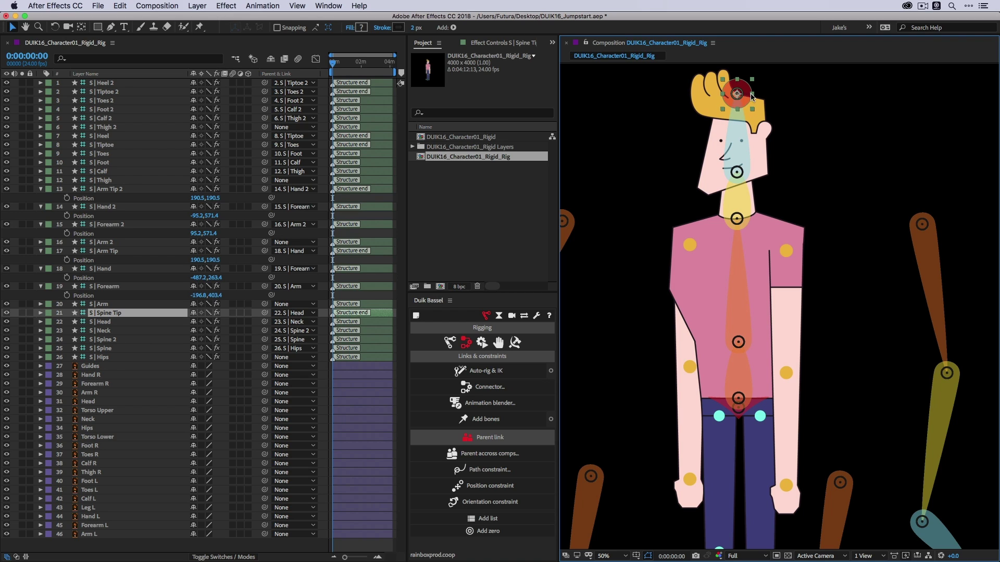
Step: Move the S | Arm 2 structure onto the shoulder guide at the short pink sleeve
key("z")
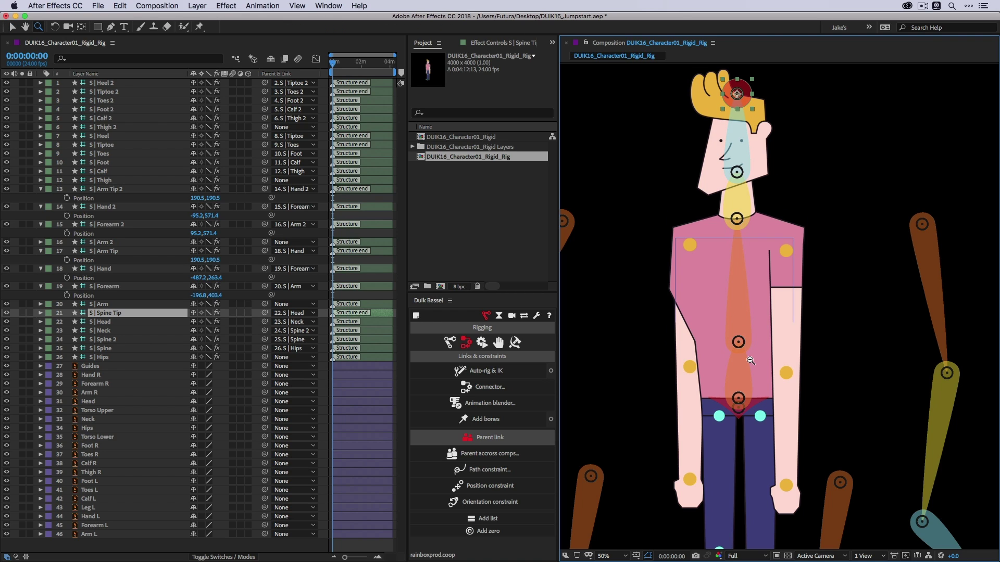
left_click(750, 361, "alt")
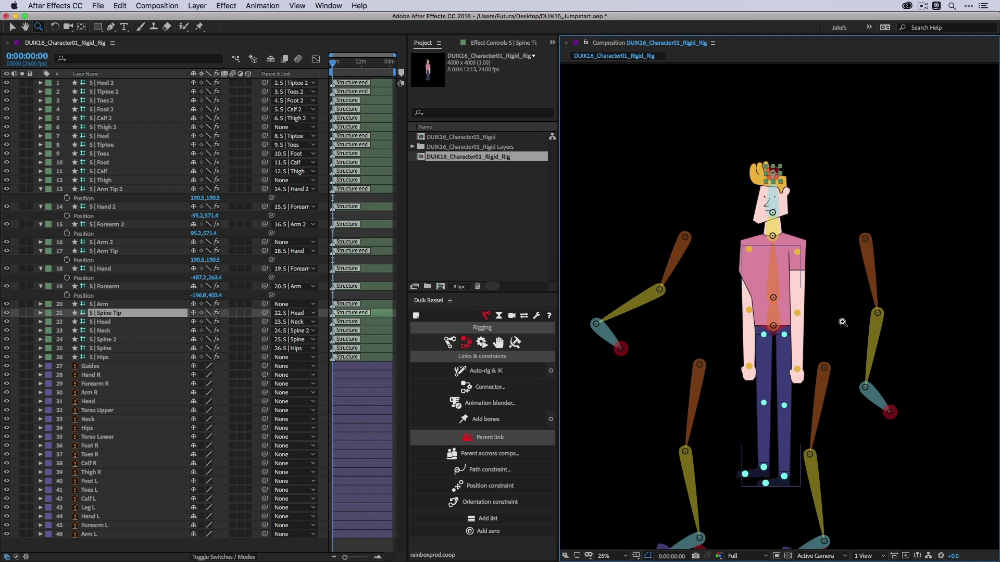
left_click(855, 276)
key("v")
left_click(800, 244)
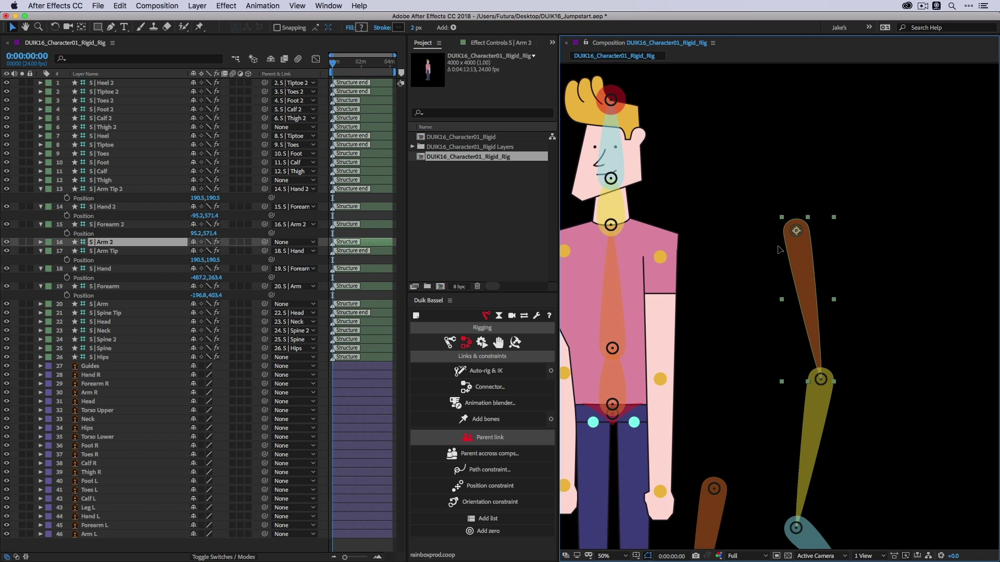
left_click_drag(797, 234, 662, 260)
left_click(756, 310)
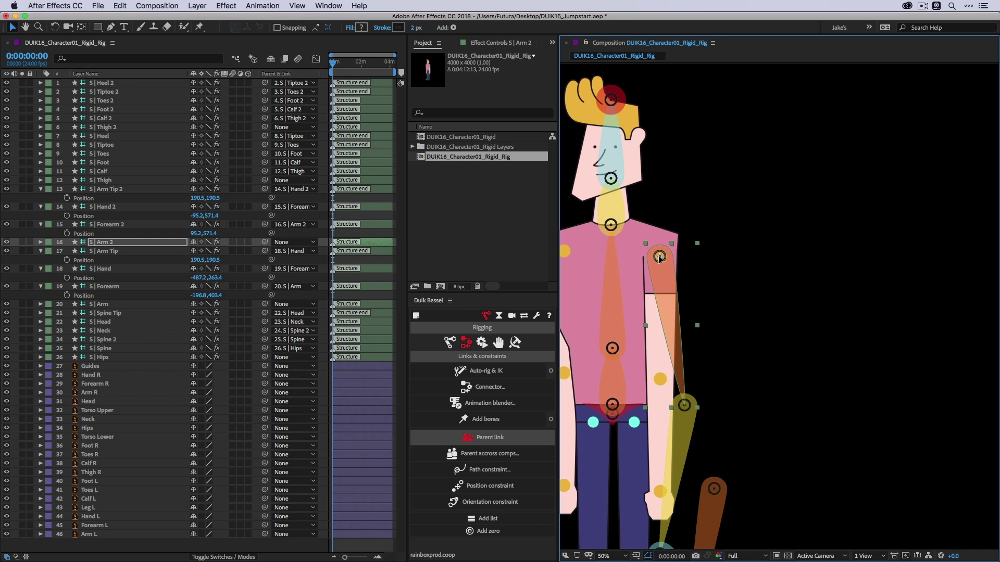
left_click_drag(659, 256, 659, 257)
Step: Align S | Forearm 2 with the elbow guide and S | Hand 2 with the wrist guide of the same arm
key("space")
left_click_drag(716, 430, 713, 341)
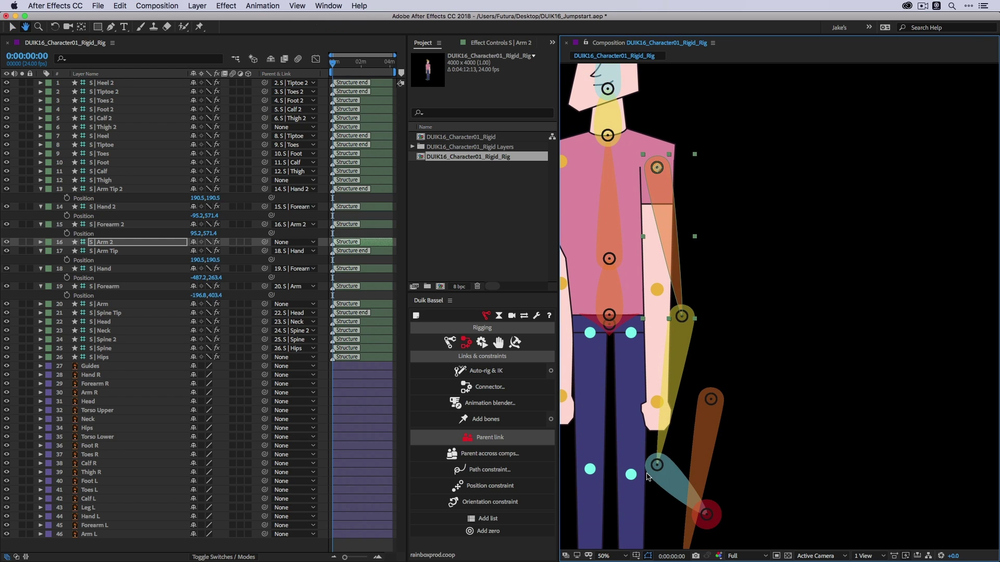
left_click_drag(656, 465, 659, 403)
left_click_drag(681, 316, 659, 293)
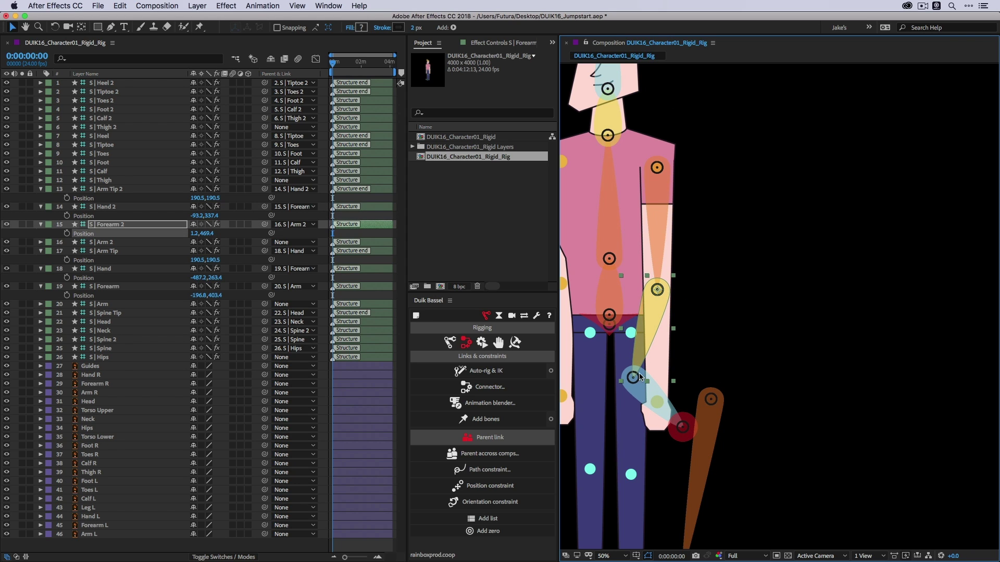
left_click_drag(642, 382, 657, 403)
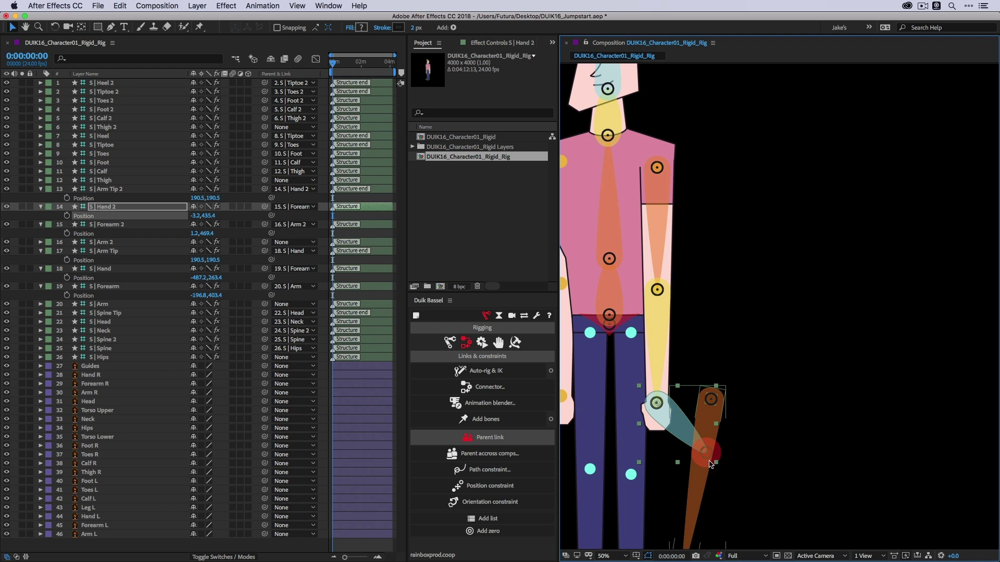
Step: Shift S | Thigh 2 away from the hand area and place S | Arm Tip 2 at the lower end of the hand
left_click(709, 417)
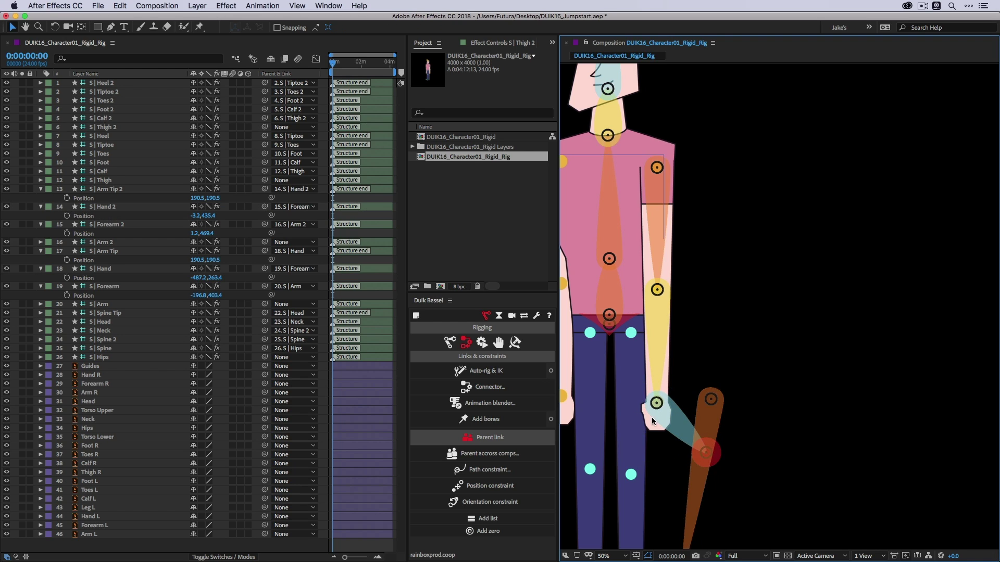
left_click_drag(711, 399, 773, 400)
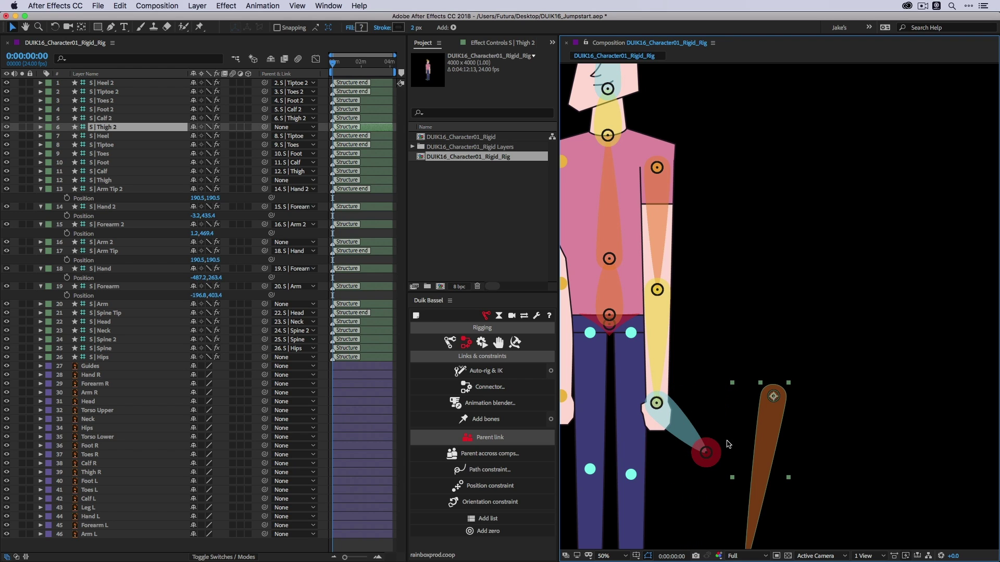
left_click(707, 452)
left_click_drag(709, 455, 656, 432)
Step: Change the composition's background color to a grey with 50% brightness
key("super+k")
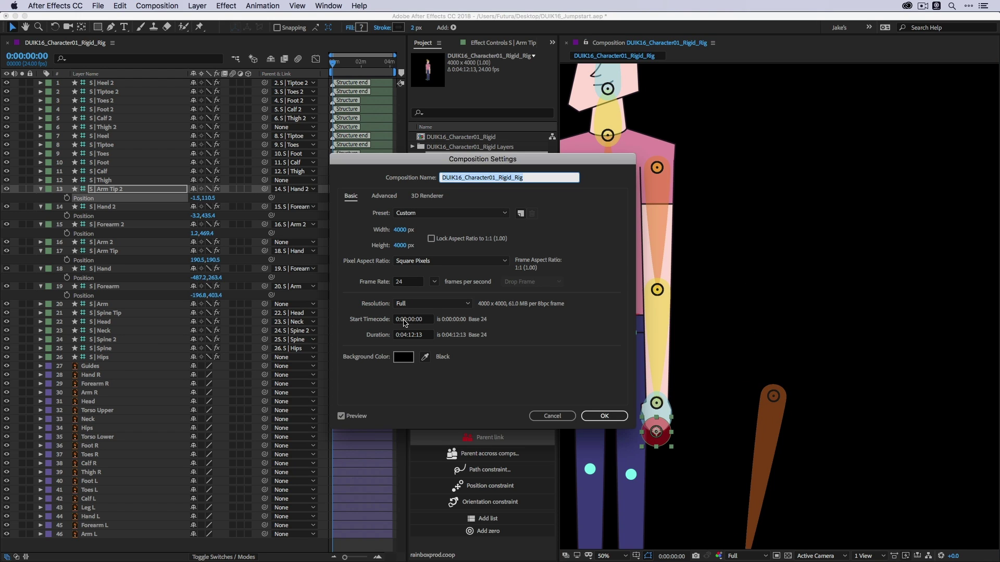
left_click(403, 357)
left_click(661, 264)
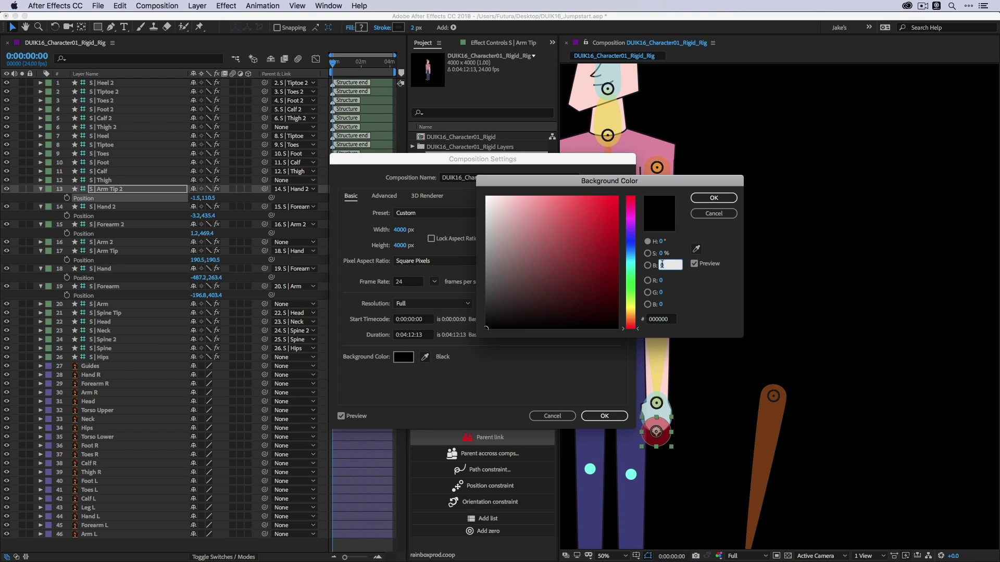
type("50")
key("Return")
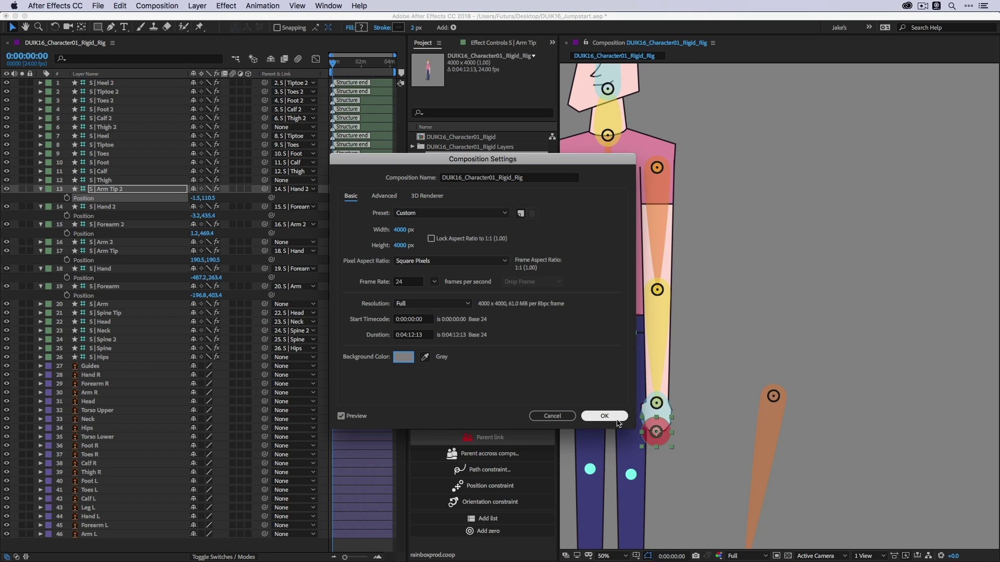
left_click(617, 420)
Step: Fine-tune S | Arm Tip 2 upward so its centre sits on the hand's lower outline
key("z")
left_click_drag(638, 417, 674, 447)
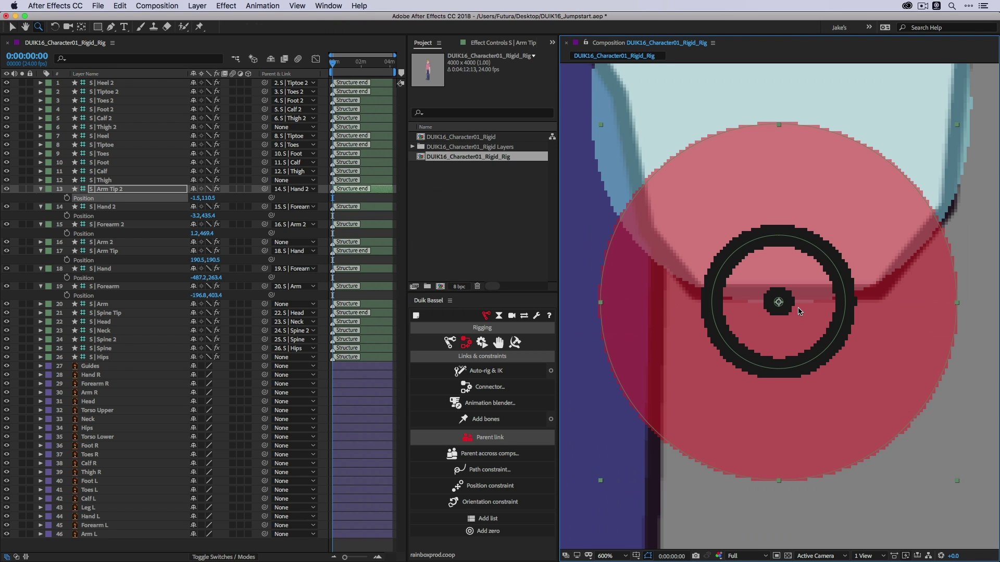
key("v")
left_click_drag(778, 301, 777, 294)
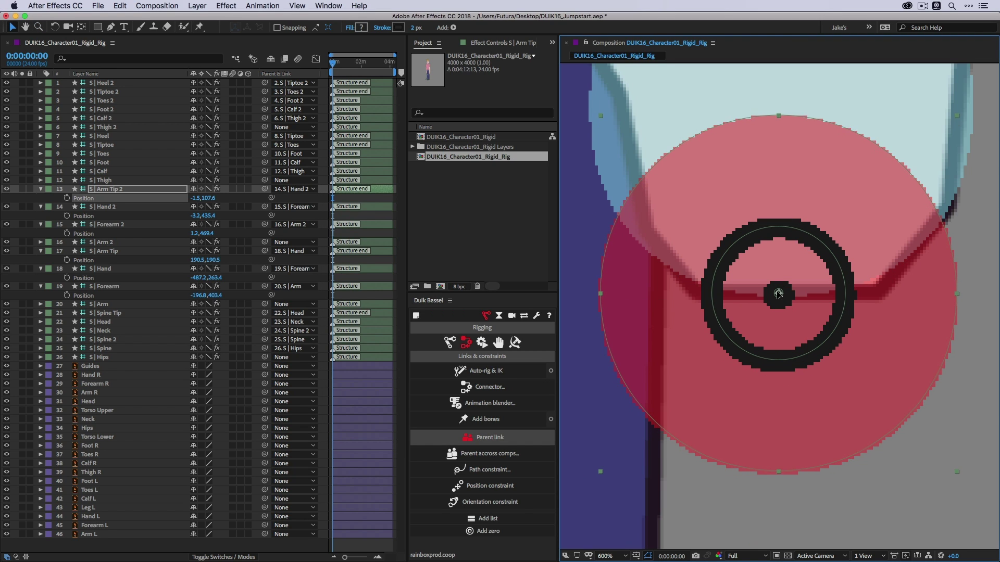
Step: Try S | Arm Tip 2 higher up inside the palm, then undo that move
key("z")
left_click(776, 325, "alt")
left_click(775, 328, "alt")
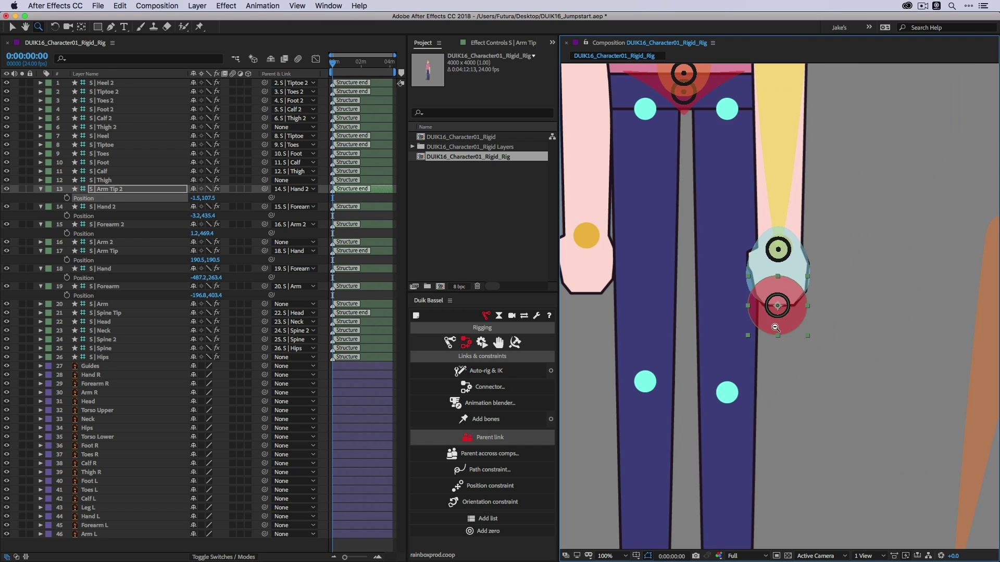
key("v")
mouse_move(779, 304)
left_mouse_down()
mouse_move(779, 276)
mouse_move(780, 286)
left_mouse_up()
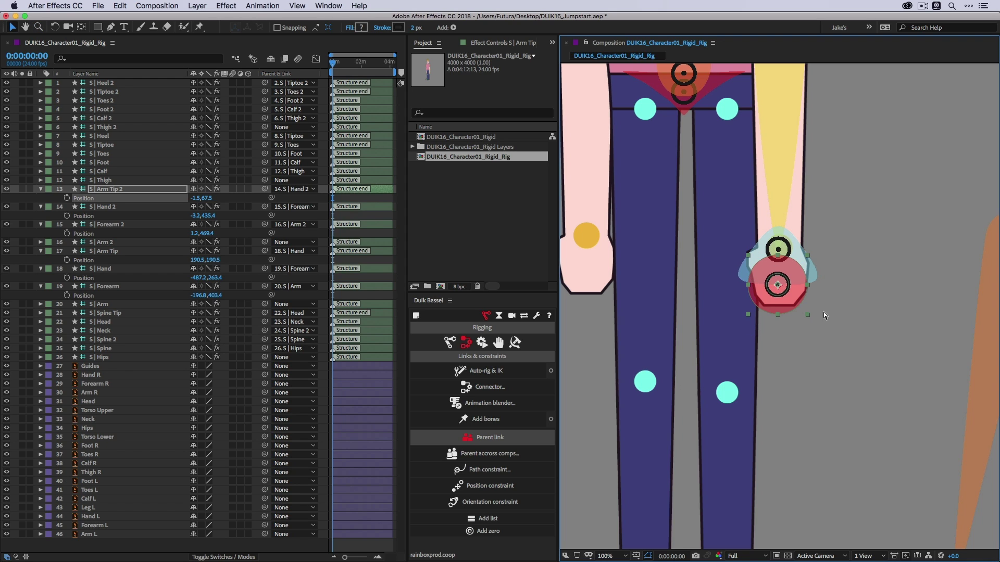
key("ctrl+z")
key("ctrl+z")
Step: Place S | Arm, S | Forearm and S | Hand on the other arm's guides and S | Arm Tip at the end of its hand
key("z")
left_click(813, 308, "alt")
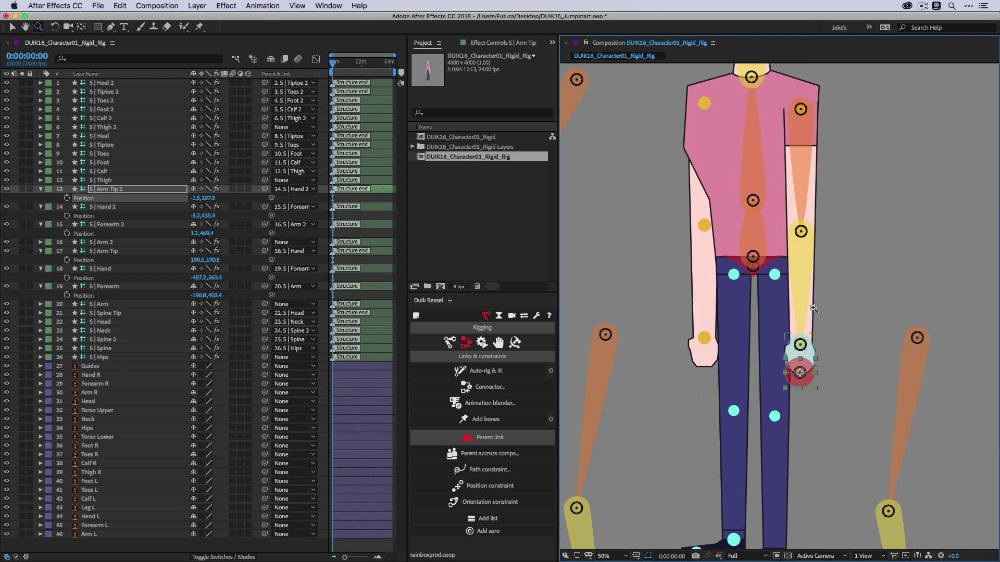
key("v")
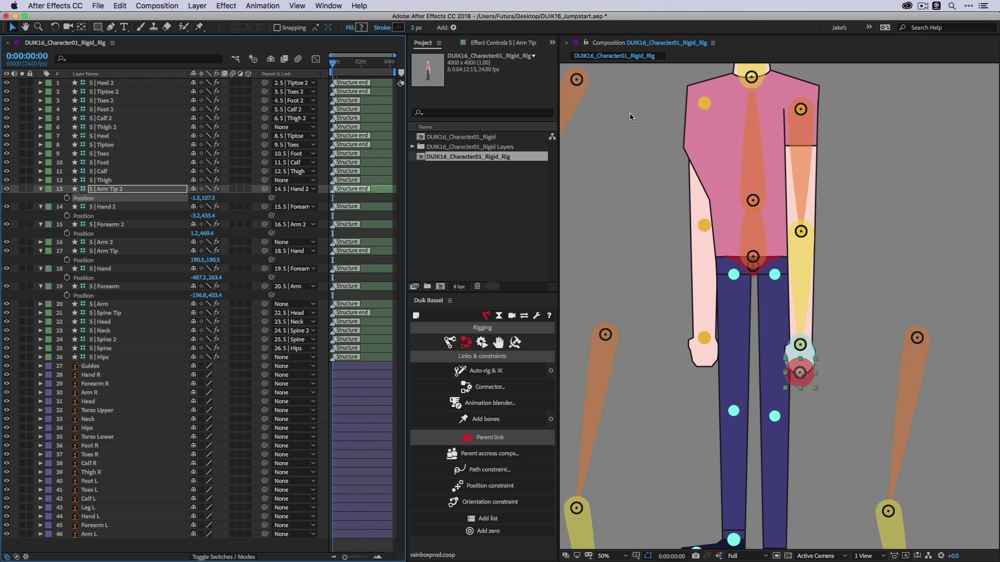
left_click(704, 103)
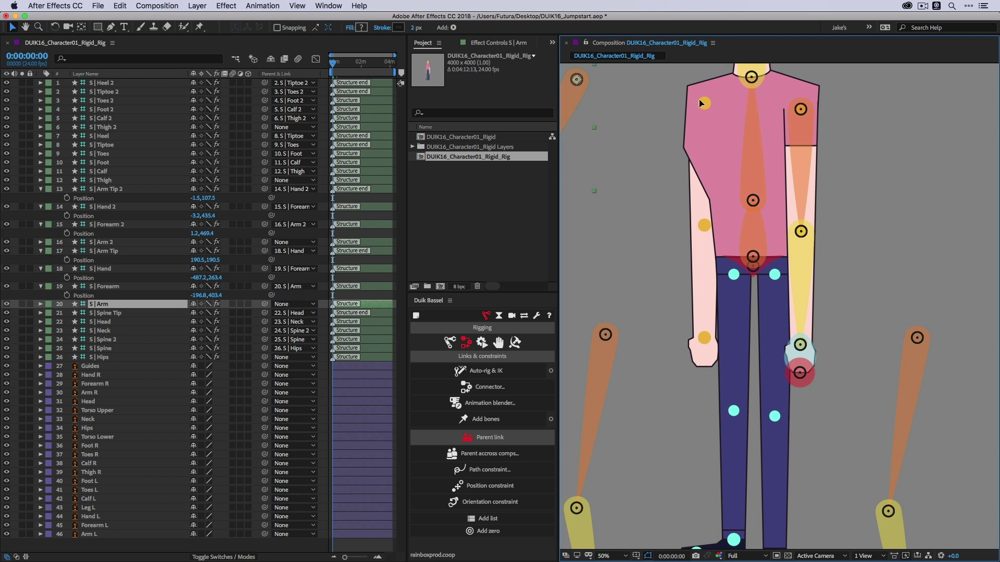
left_click_drag(704, 105, 706, 105)
left_click_drag(654, 208, 704, 224)
left_click_drag(577, 294, 705, 338)
left_click_drag(755, 387, 705, 367)
Step: Place S | Thigh, S | Calf, S | Foot and S | Toes on the hip, knee, ankle and foot guides of the leg on the same side
left_click_drag(605, 335, 734, 274)
left_click_drag(705, 447, 733, 411)
left_click_drag(763, 365, 735, 324)
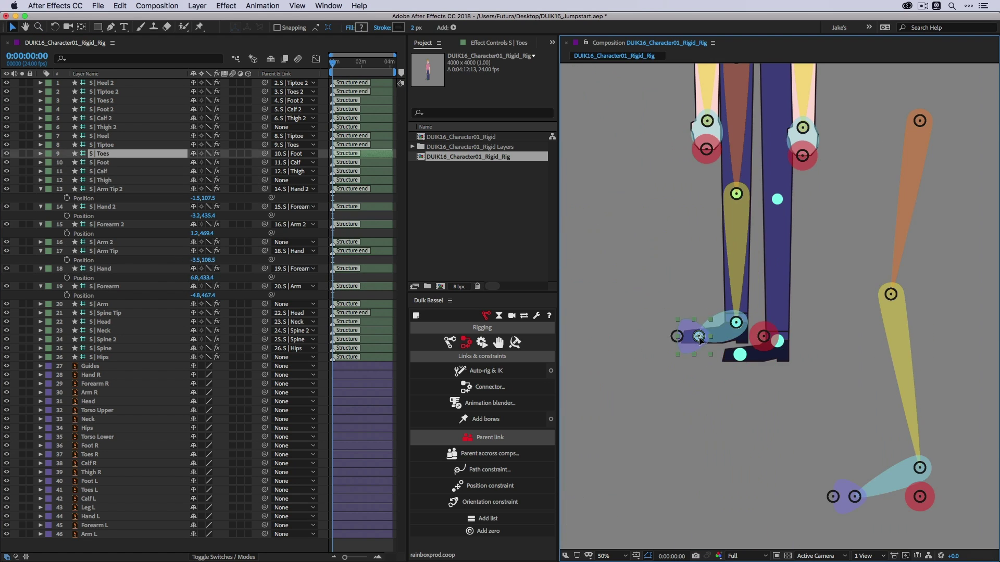
Step: Place S | Thigh 2, S | Calf 2 and S | Foot 2 on the hip, knee and ankle guides of the other leg
left_click_drag(898, 275, 755, 211)
left_click_drag(726, 386, 756, 354)
left_click_drag(756, 355, 765, 261)
left_click_drag(792, 434, 765, 403)
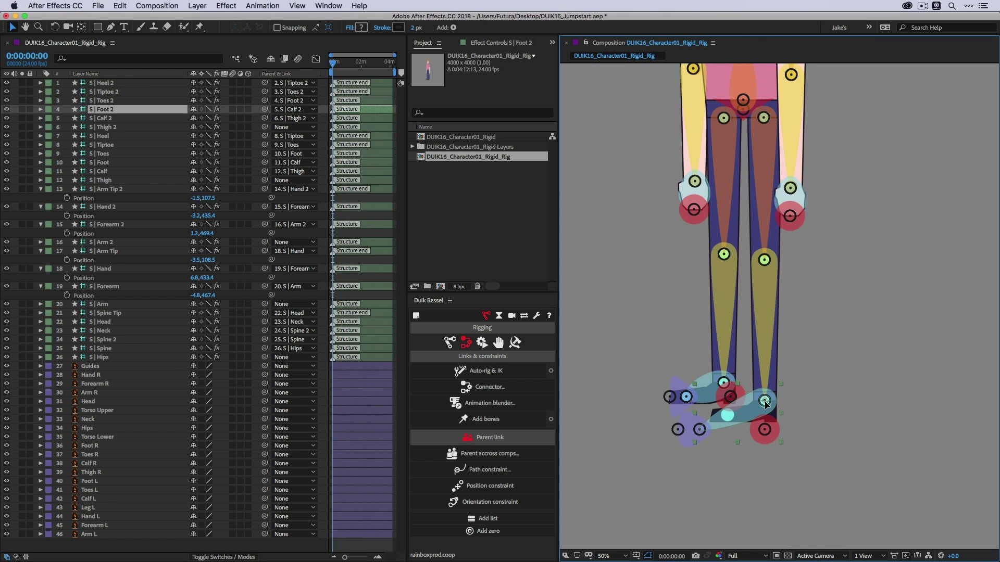
left_click(727, 420)
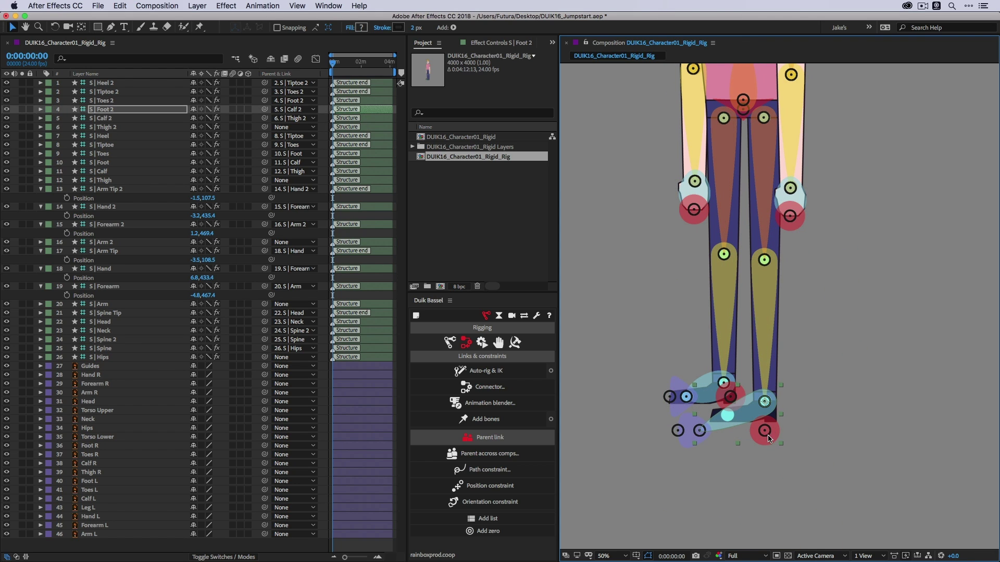
Step: Move S | Toes 2 onto the guide at the ball of the foot and nudge it up slightly
left_click(699, 430)
left_click_drag(699, 430, 727, 417)
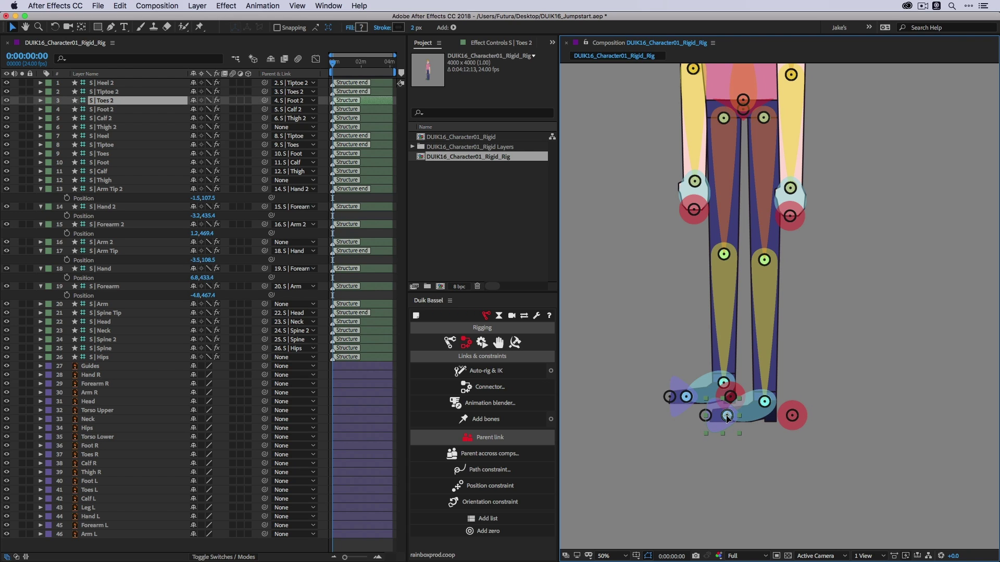
key("Up")
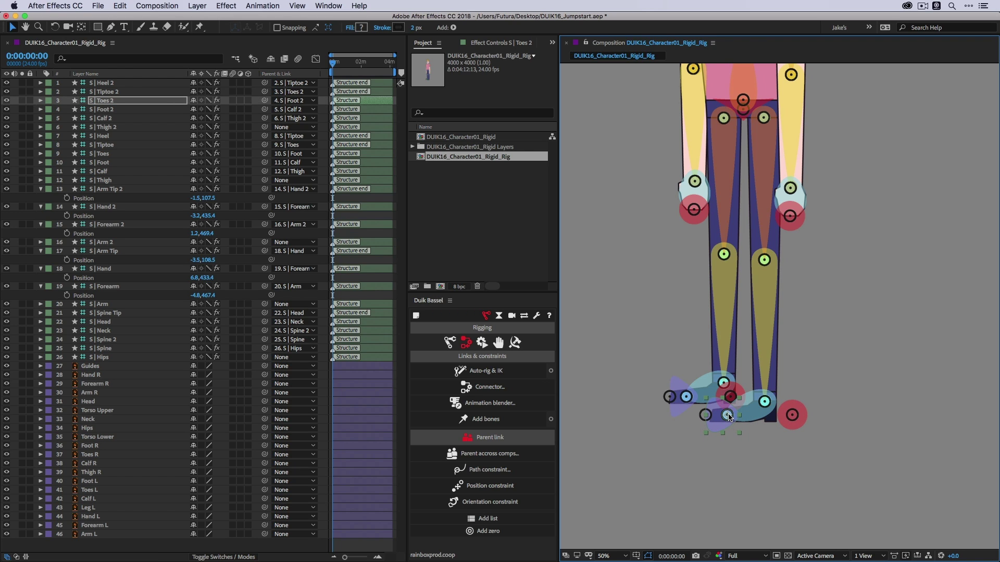
Step: Nudge S | Tiptoe 2 inward at the tip of the shoe and move S | Heel 2 in to the shoe's heel
left_click(704, 416)
left_click_drag(706, 416, 706, 416)
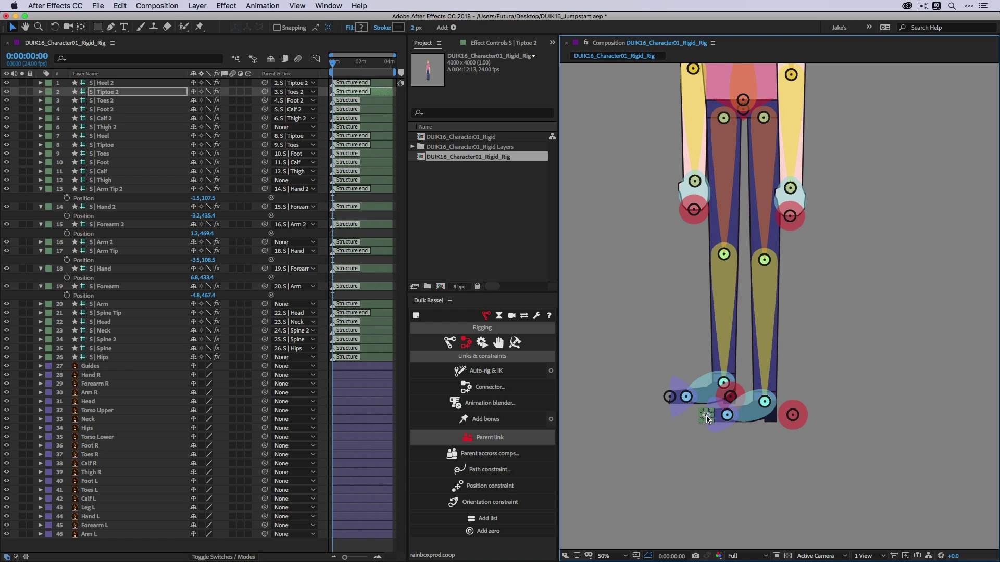
key("Right")
key("Right")
key("Right")
key("Right")
key("Right")
key("Right")
key("Right")
left_click(796, 415)
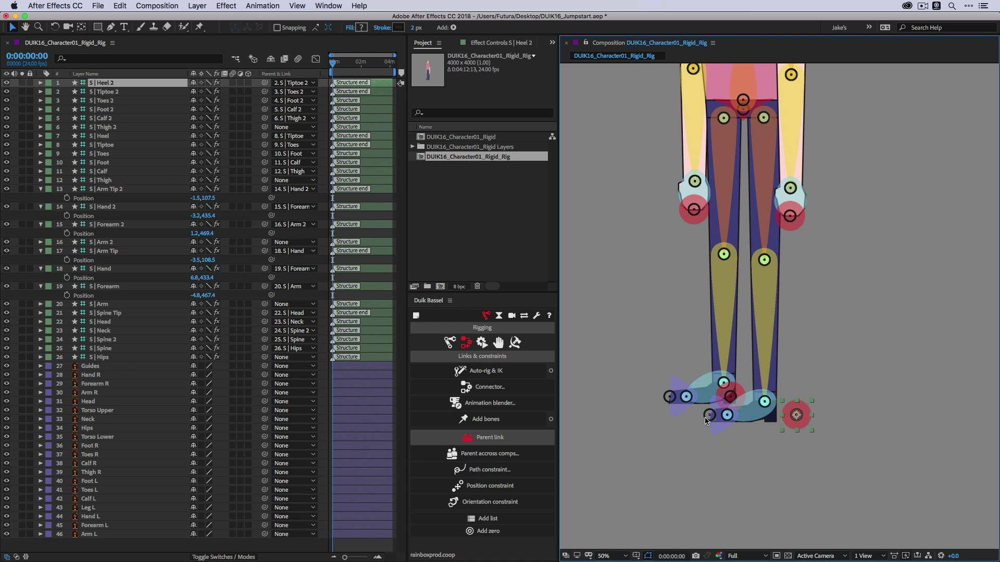
left_click(709, 416)
key("Right")
key("Right")
left_click(797, 414)
left_click_drag(786, 416, 758, 415)
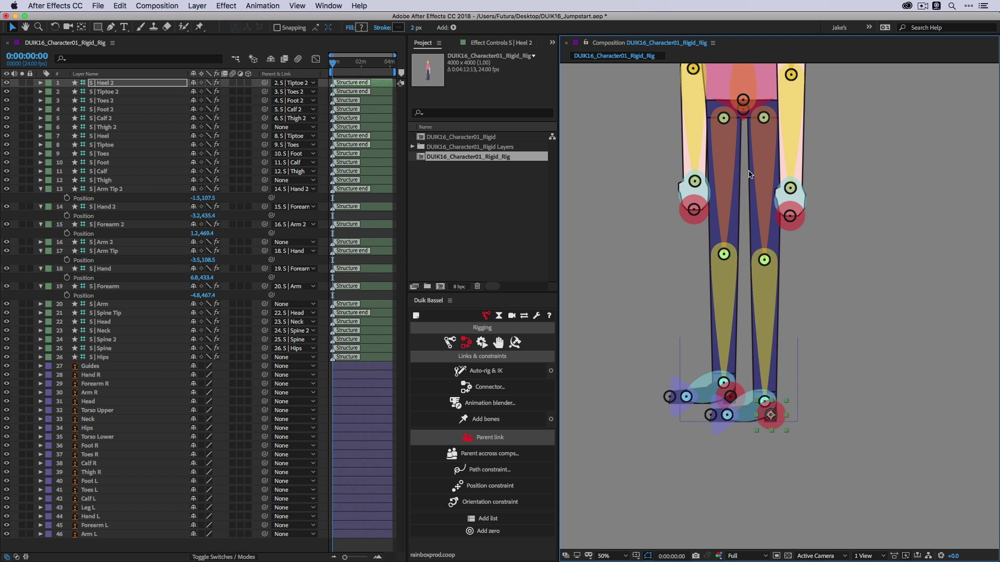
Step: Temporarily solo all artwork layers from Guides to Arm L to examine the character without its structures
left_click_drag(752, 132, 723, 368)
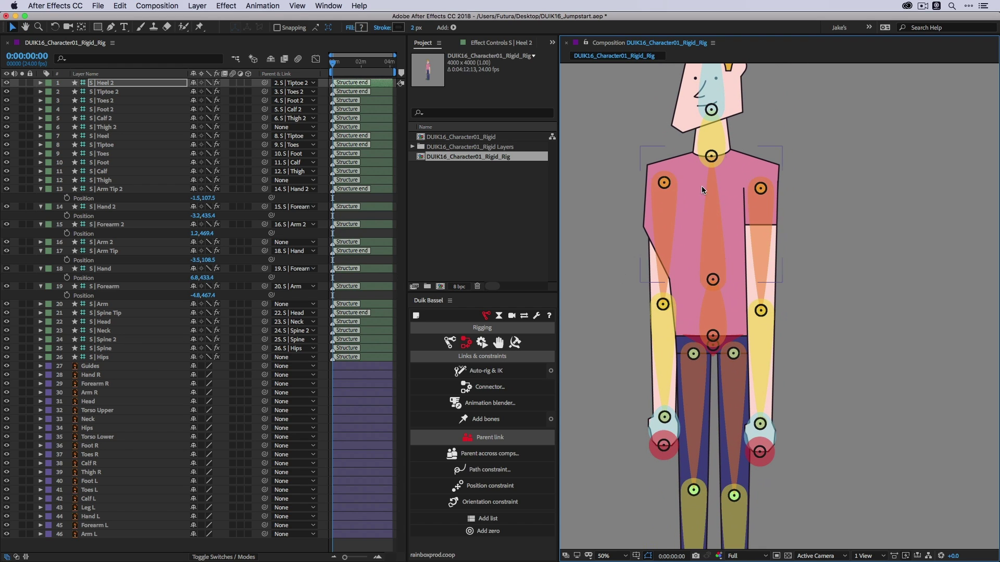
left_click(758, 191)
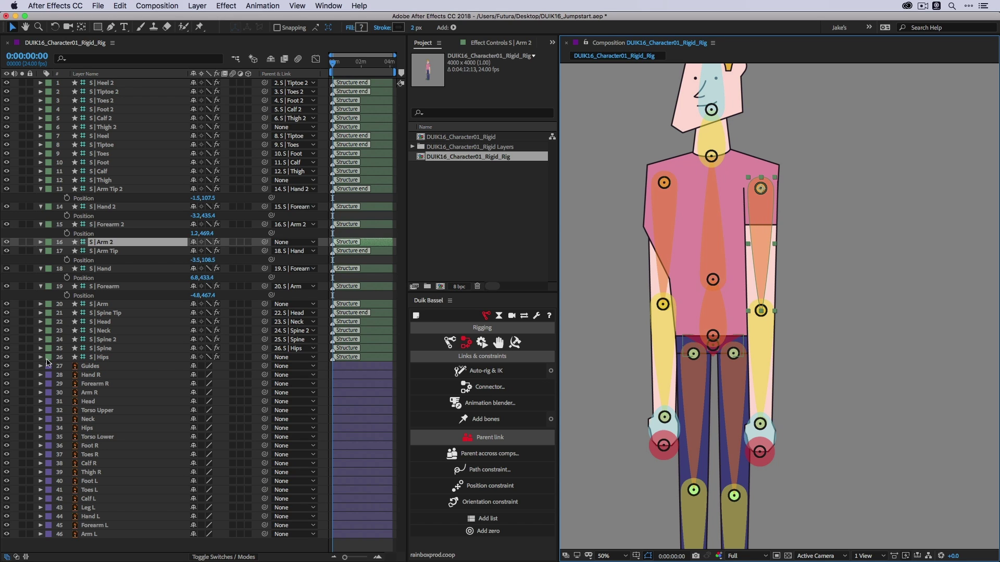
left_click(22, 367)
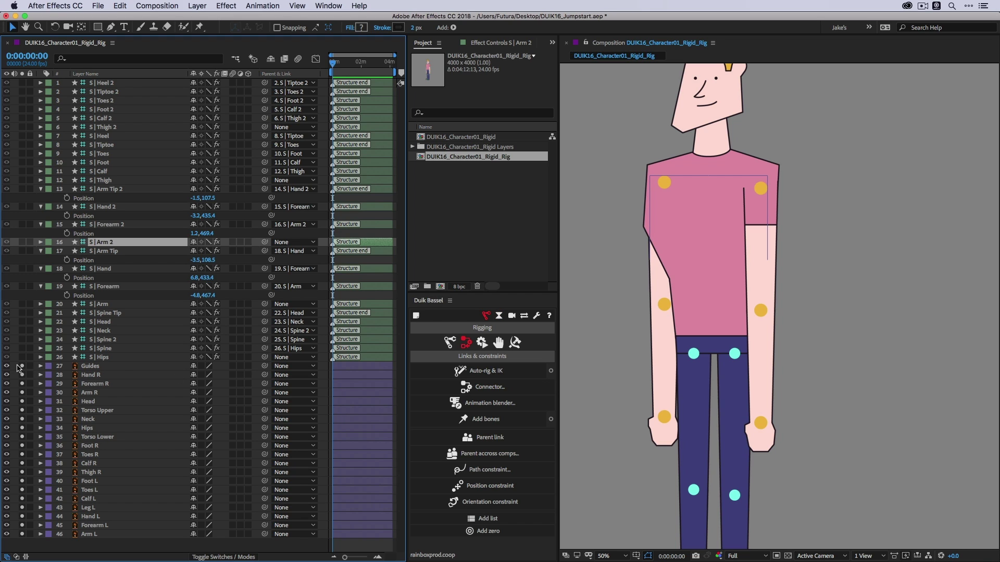
left_click_drag(13, 534, 13, 536)
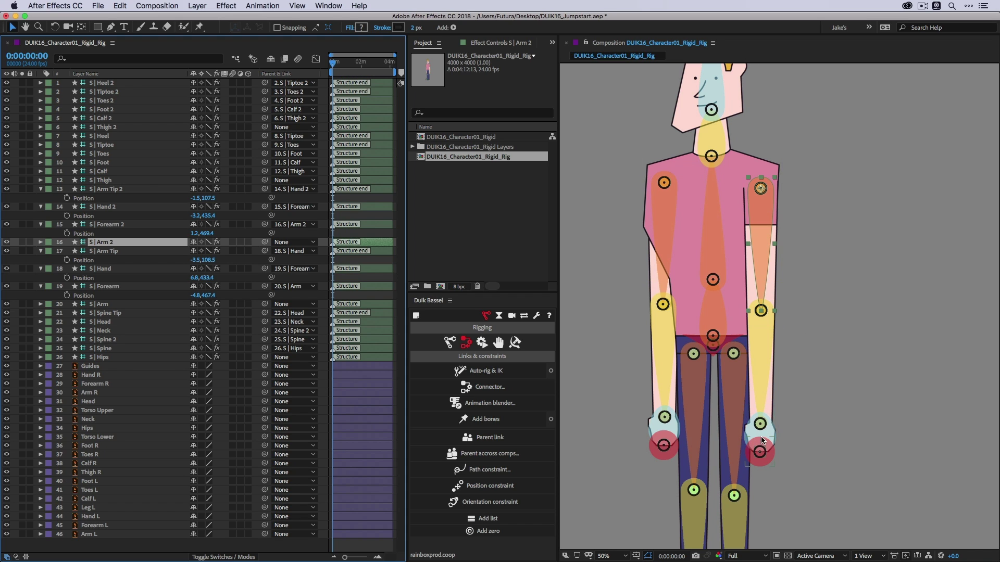
Step: Show the positions of S | Forearm 2, S | Hand 2 and S | Arm Tip 2 and set S | Arm Tip 2's X position to 0
left_click(787, 315)
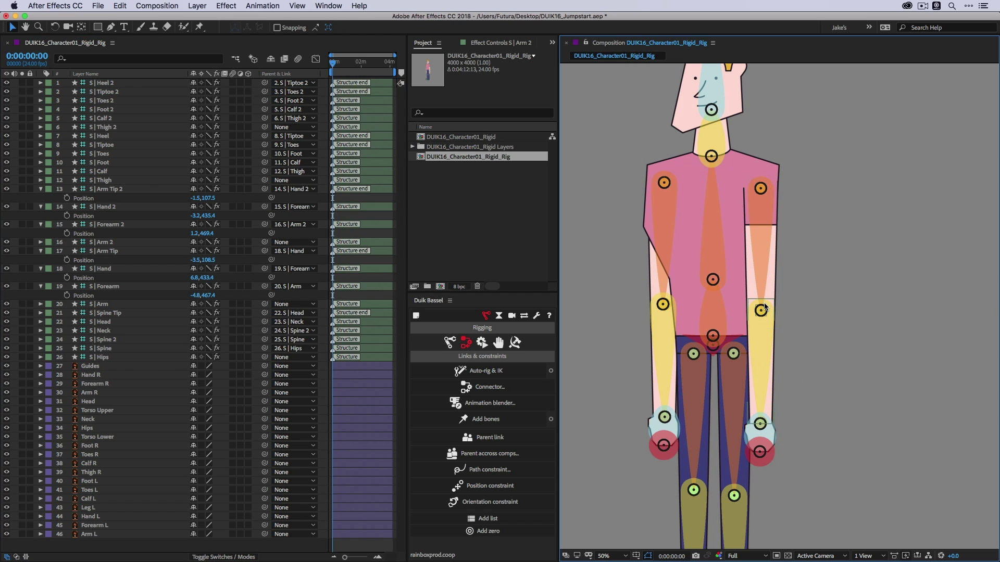
left_click(763, 313)
left_click(767, 434, "shift")
left_click(766, 465, "shift")
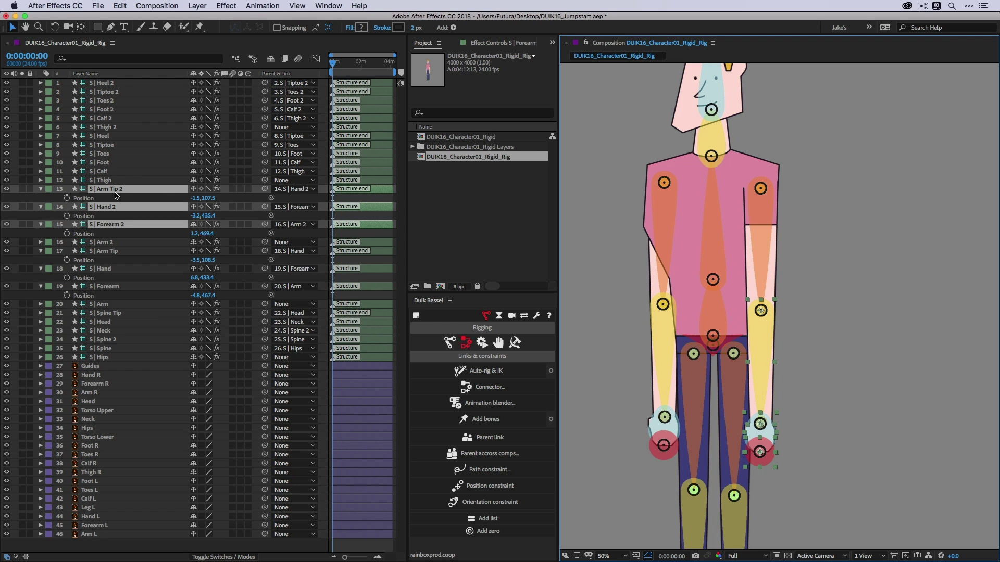
key("p")
key("p")
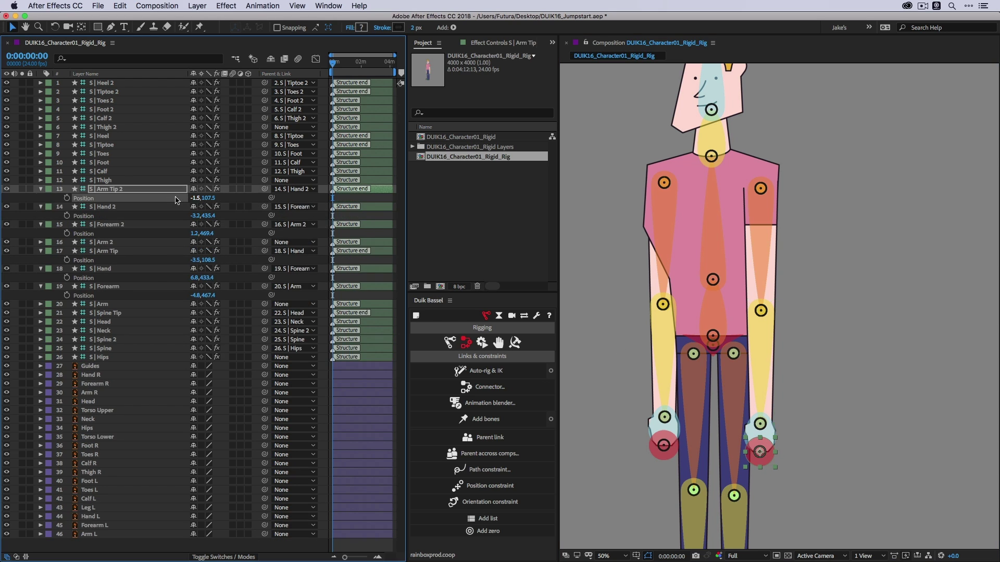
left_click(179, 198)
left_click(194, 198)
type("0")
key("Return")
Step: Set the X position of both S | Hand 2 and S | Forearm 2 to 0
left_click(194, 215)
type("0")
key("Return")
left_click(196, 233)
type("0")
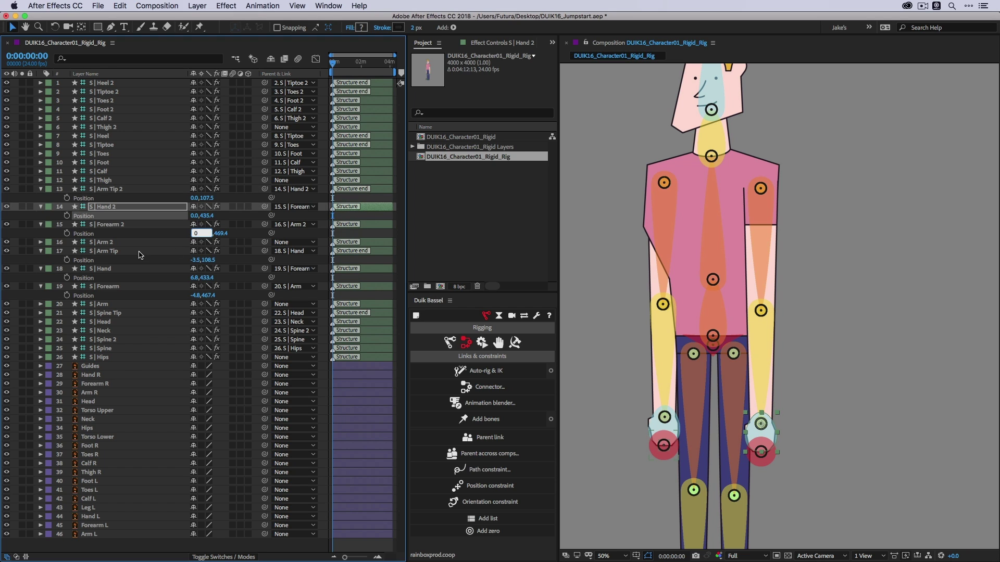
Step: Set the X position of S | Arm Tip, S | Hand and S | Forearm to 0 to straighten the other arm
left_click(138, 252)
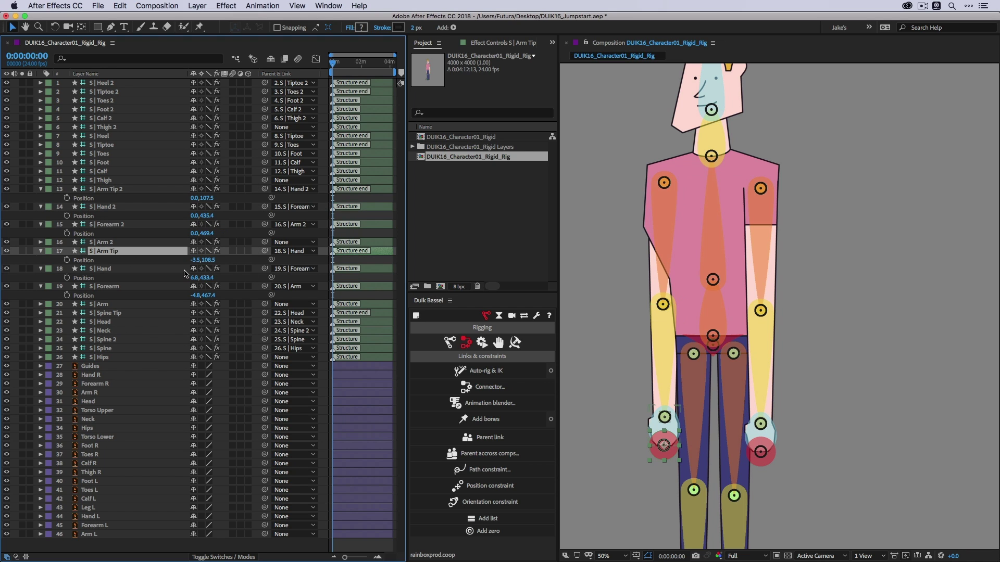
left_click(194, 260)
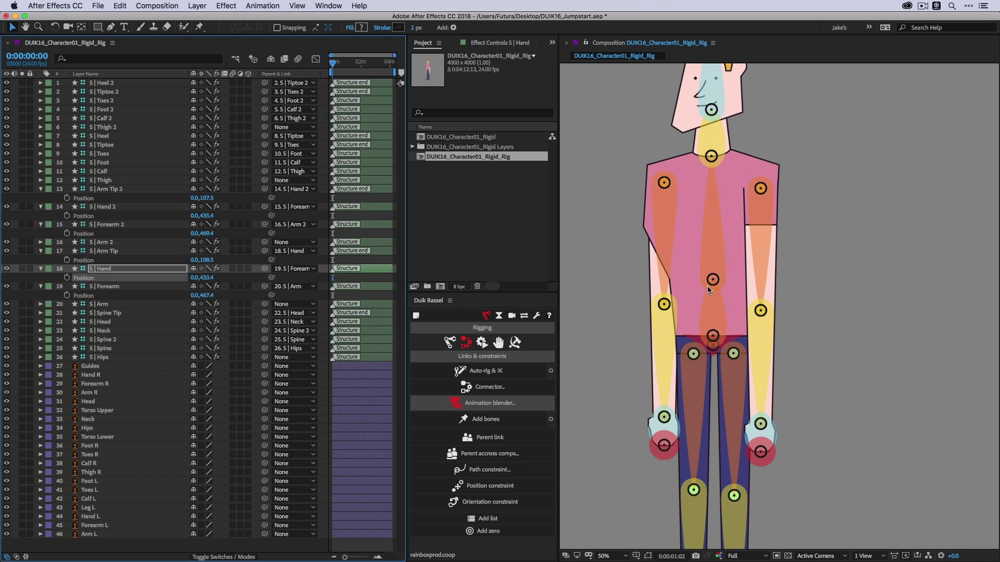
Step: Set the X position of S | Calf and S | Foot to 0 to straighten that leg
left_click_drag(707, 286, 706, 184)
left_click(690, 255)
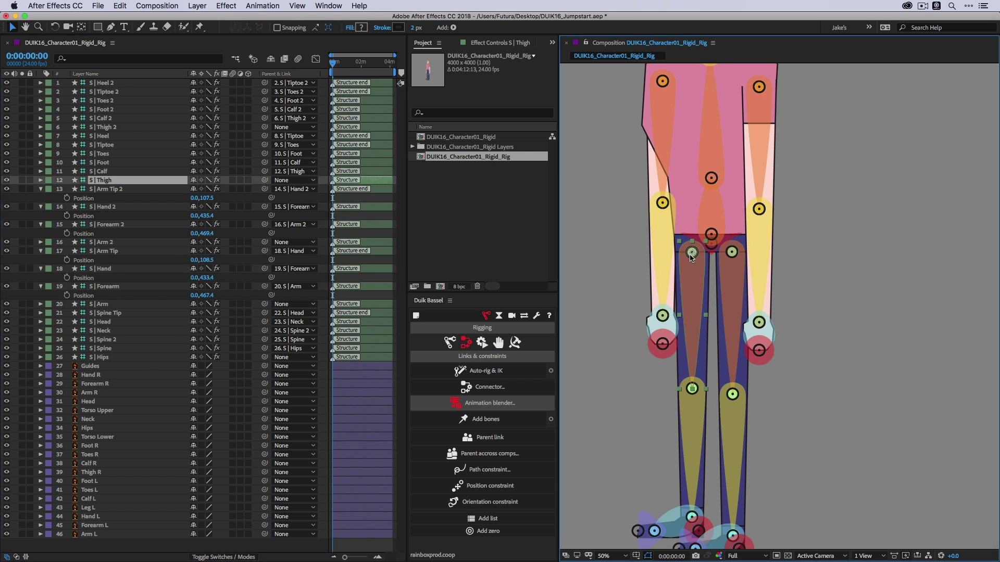
left_click(691, 387)
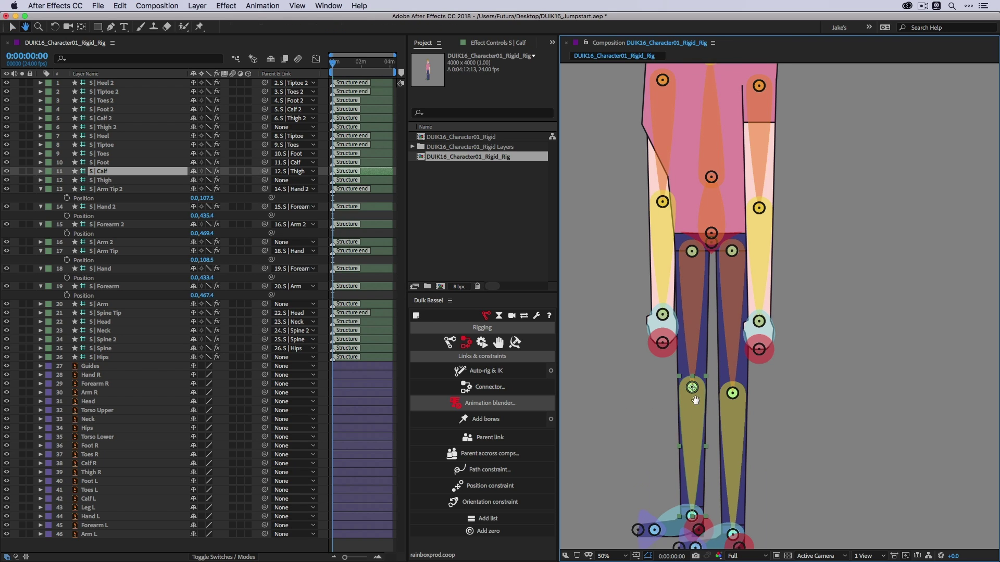
left_click_drag(695, 400, 691, 321)
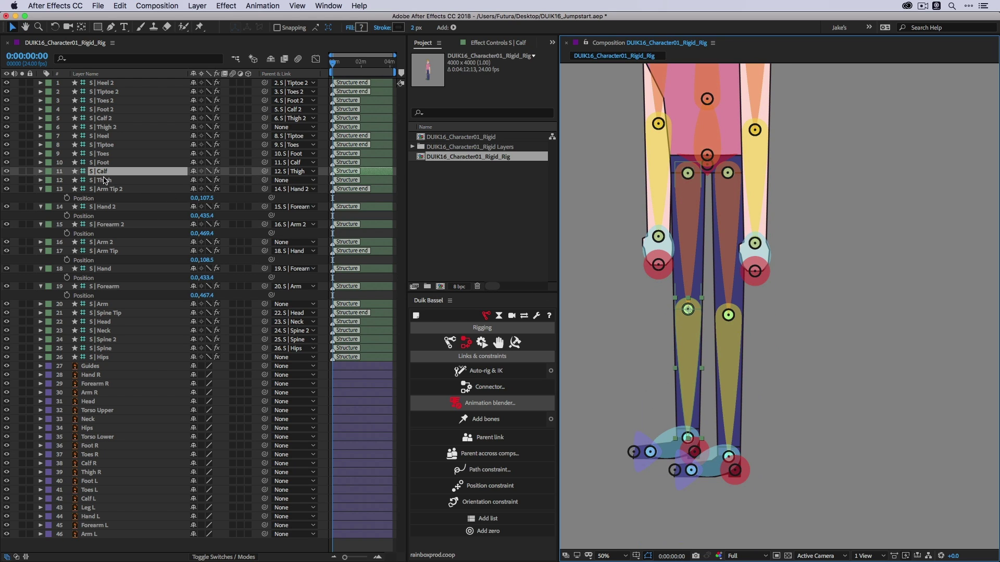
key("p")
left_click(168, 184)
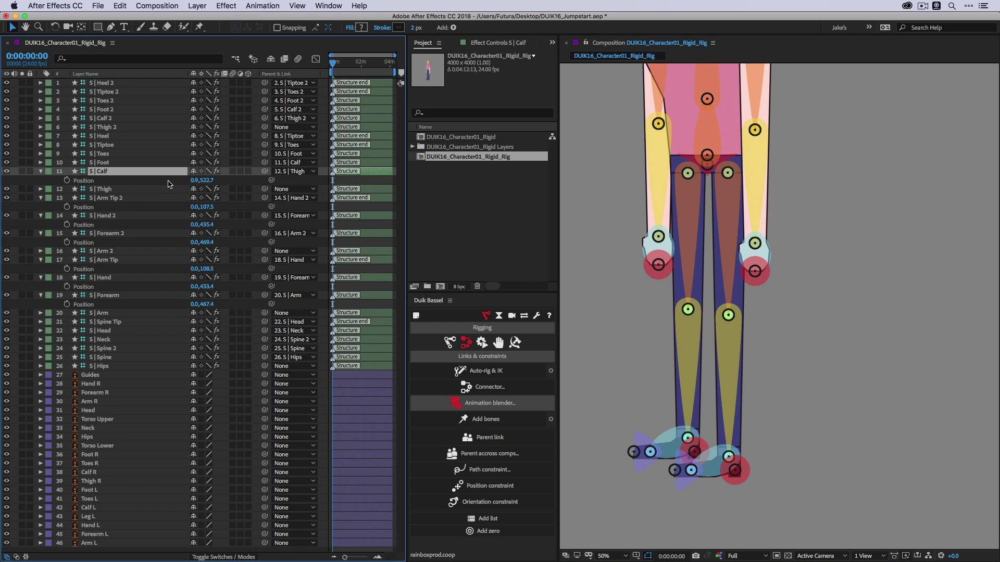
left_click(168, 182)
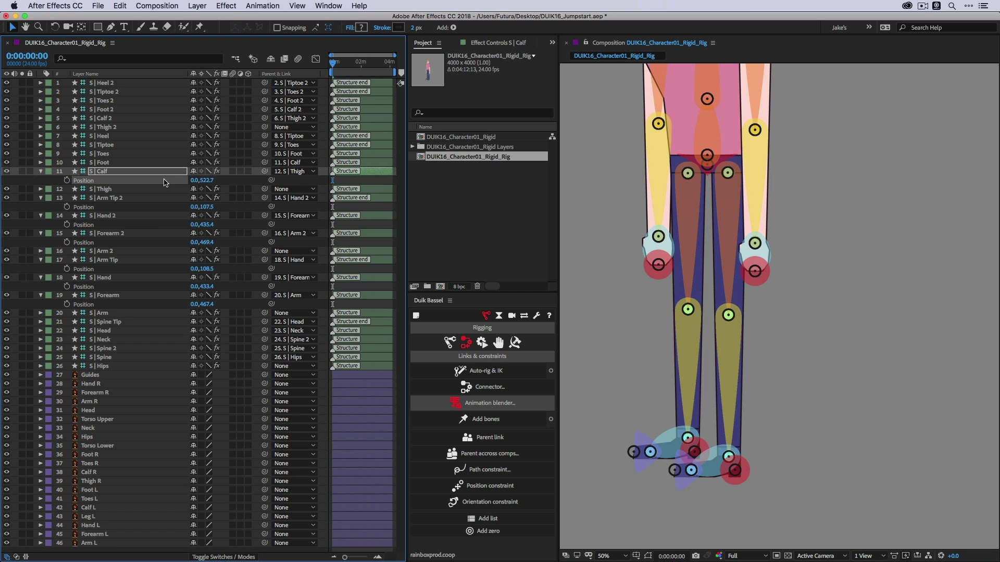
left_click(109, 164)
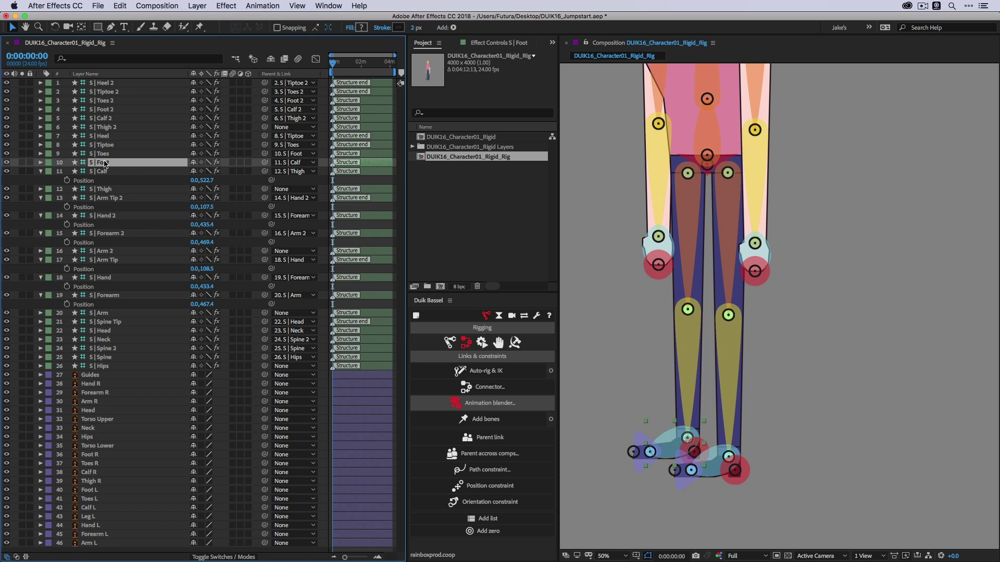
key("p")
left_click(195, 171)
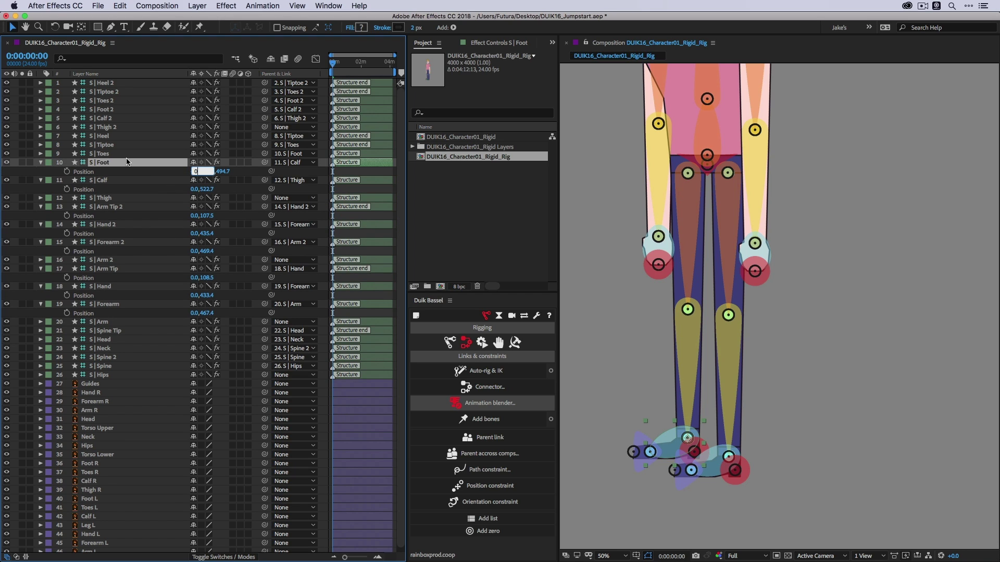
left_click(125, 156)
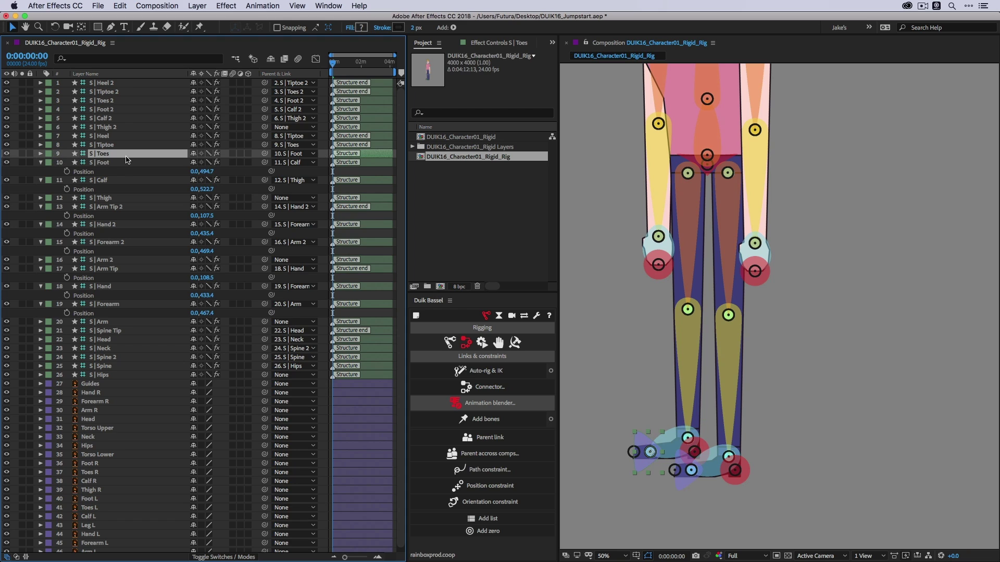
Step: Set the X position of S | Foot 2 and S | Calf 2 to 0 to straighten the second leg
left_click(116, 109)
left_click(117, 119, "shift")
key("p")
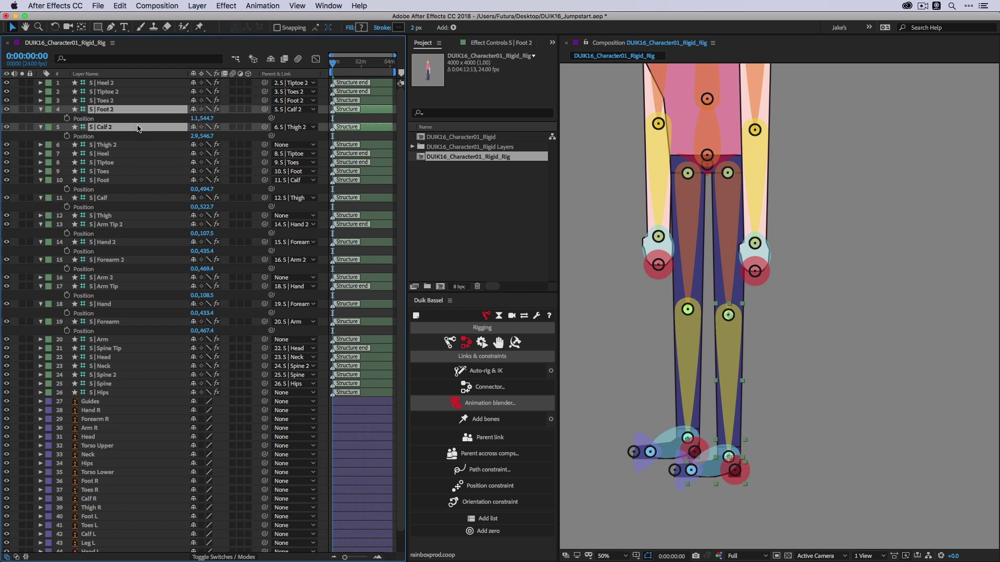
left_click(194, 118)
type("0")
left_click(196, 136)
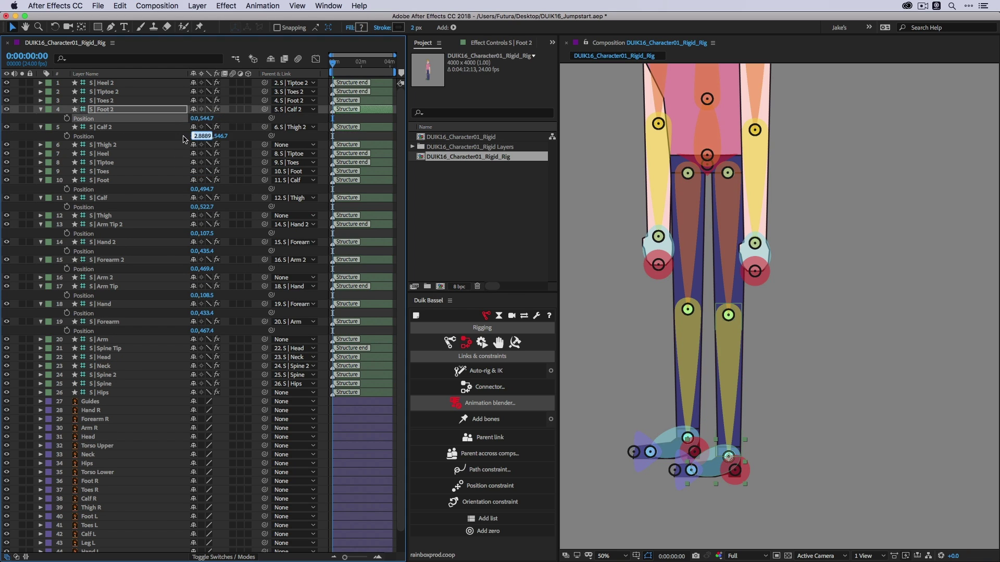
type("0")
key("Return")
Step: Select all structure layers from S | Hips to S | Heel 2 and apply Duik's Auto-rig & IK to them
key("shift+slash")
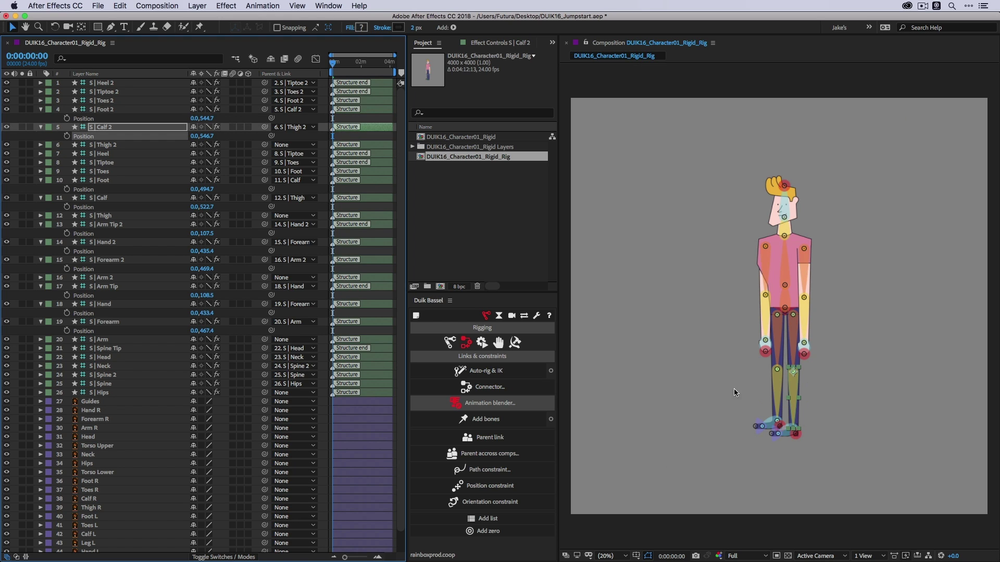
left_click(449, 342)
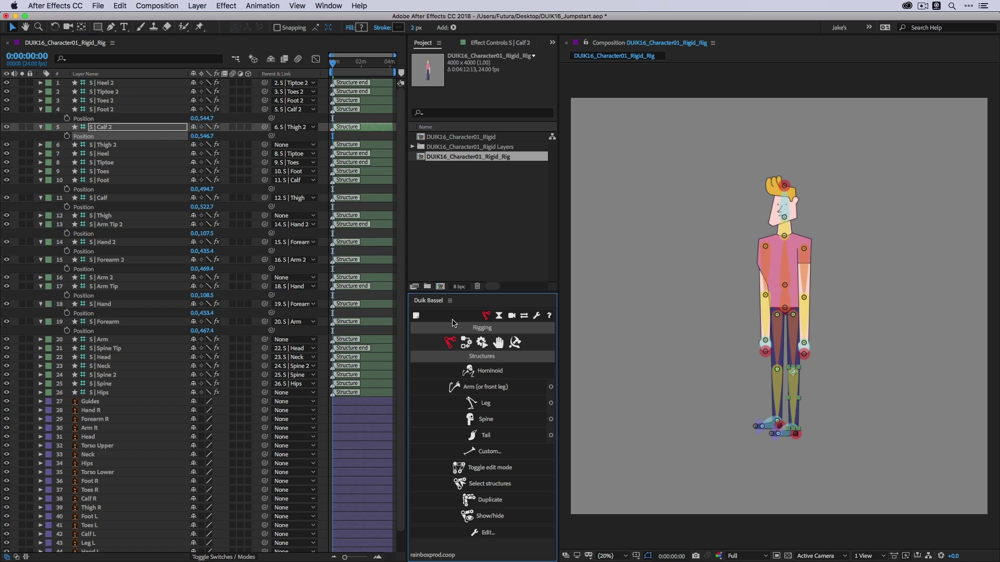
left_click(467, 348)
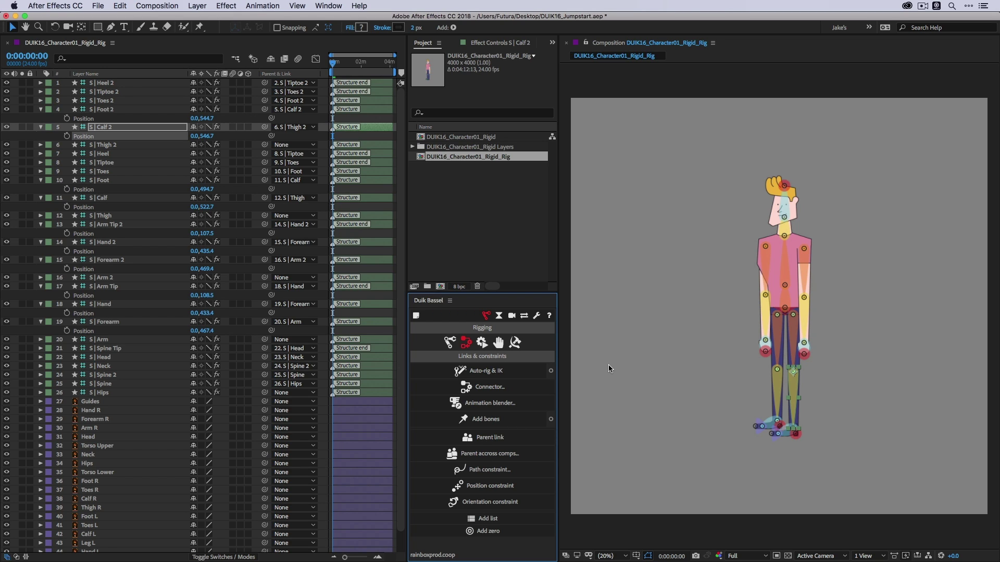
left_click(480, 373)
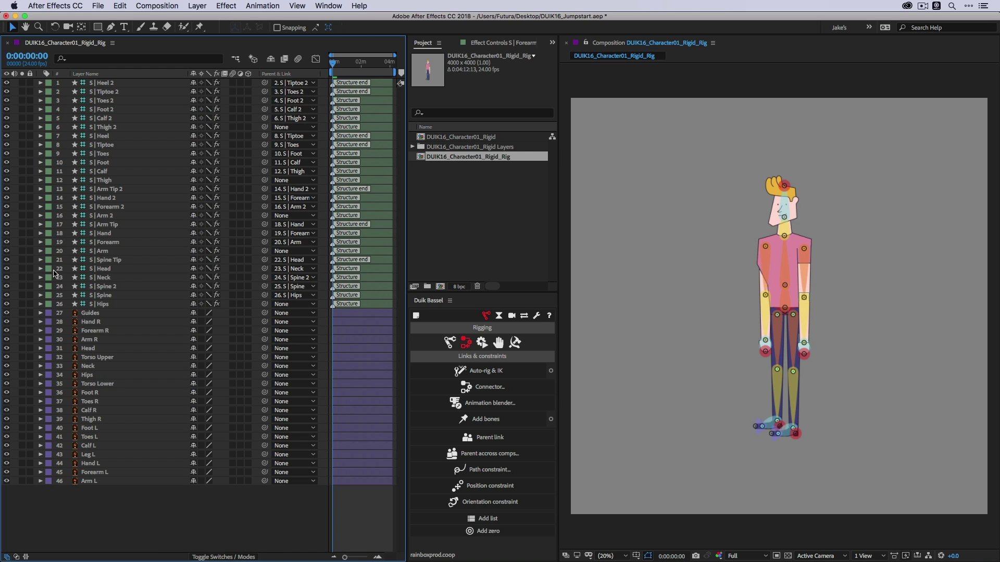
left_click(107, 306)
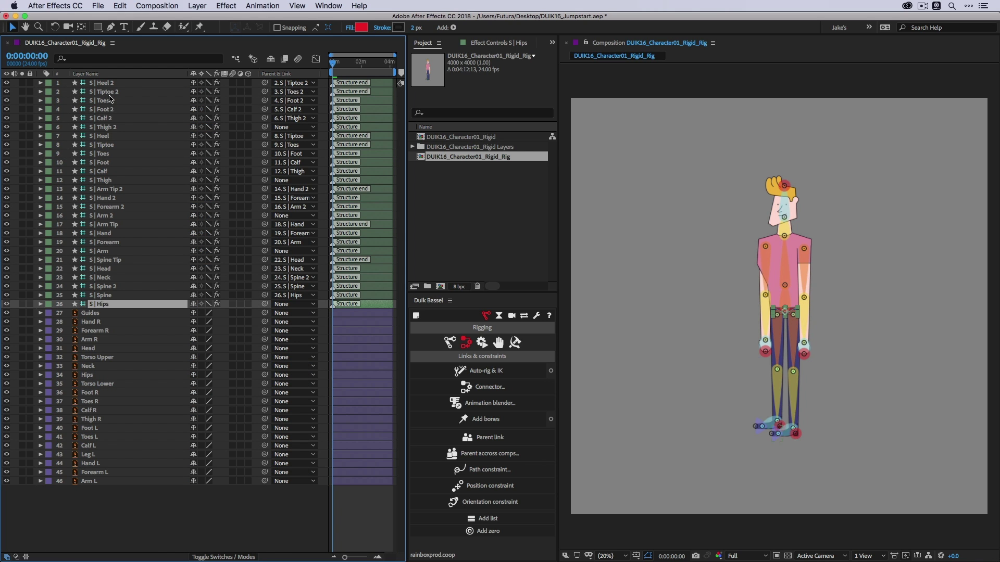
left_click(90, 84, "shift")
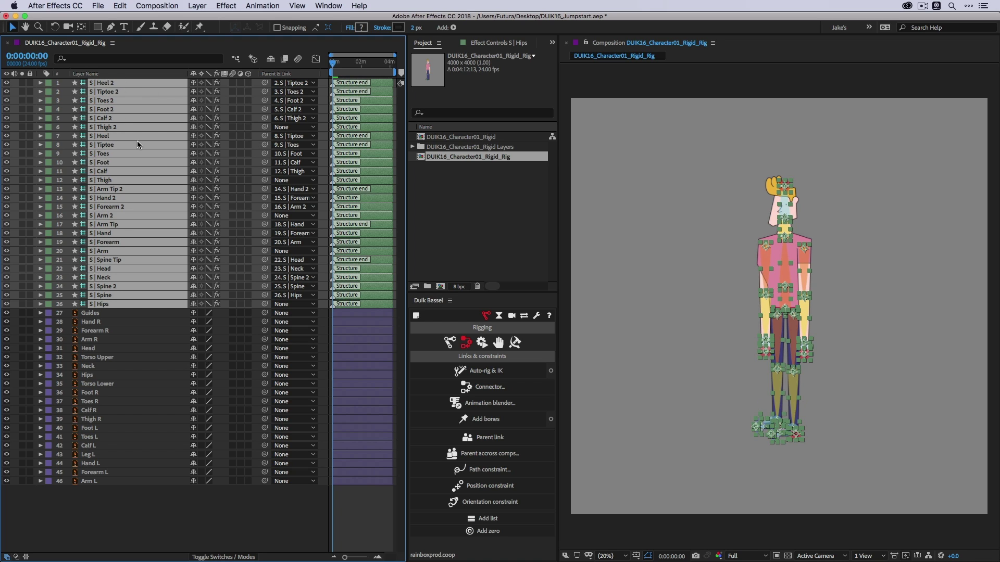
left_click(463, 372)
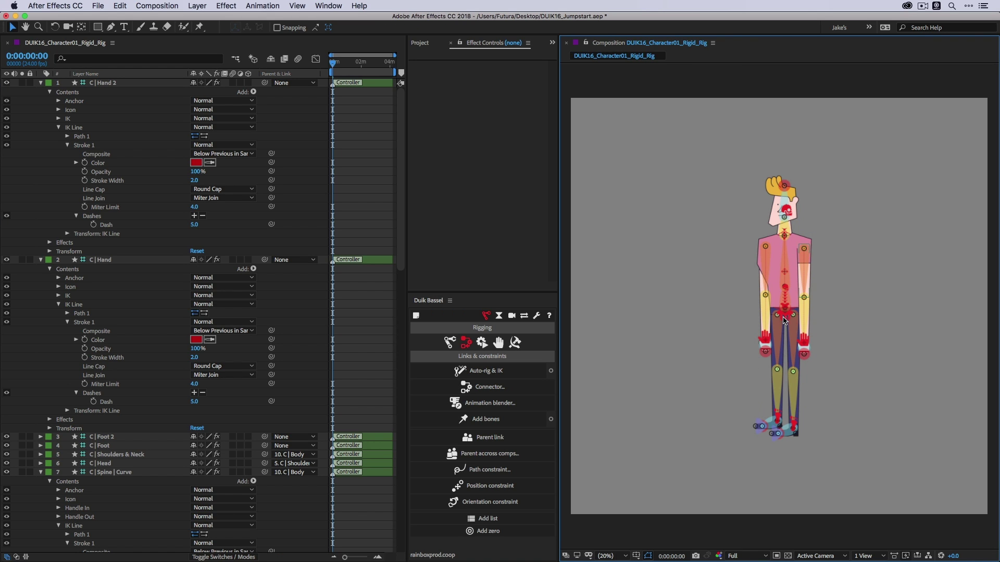
Step: Hide all artwork layers from Guides to Arm L so only structures and controllers show
left_click(843, 312)
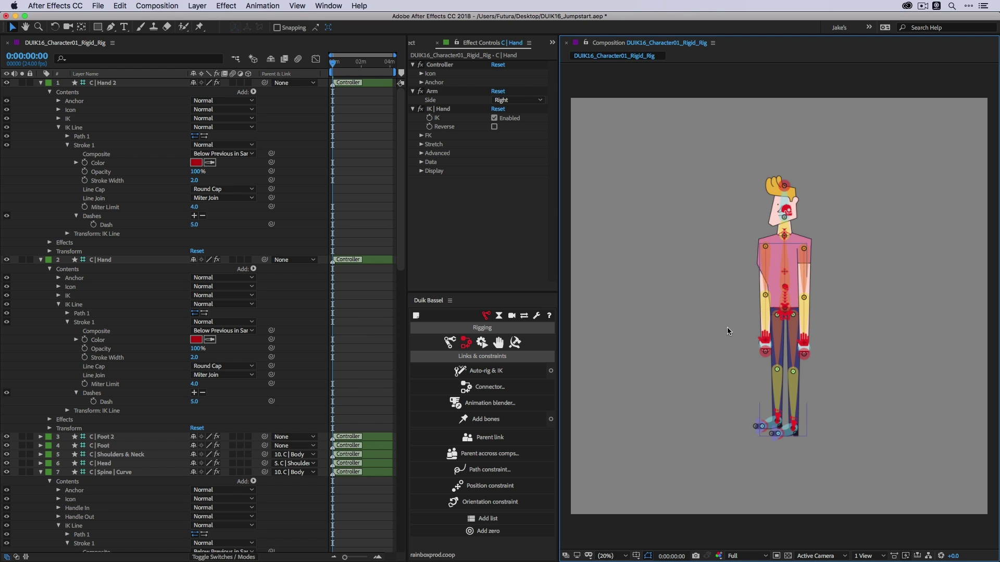
scroll(24, 436, "down", 15)
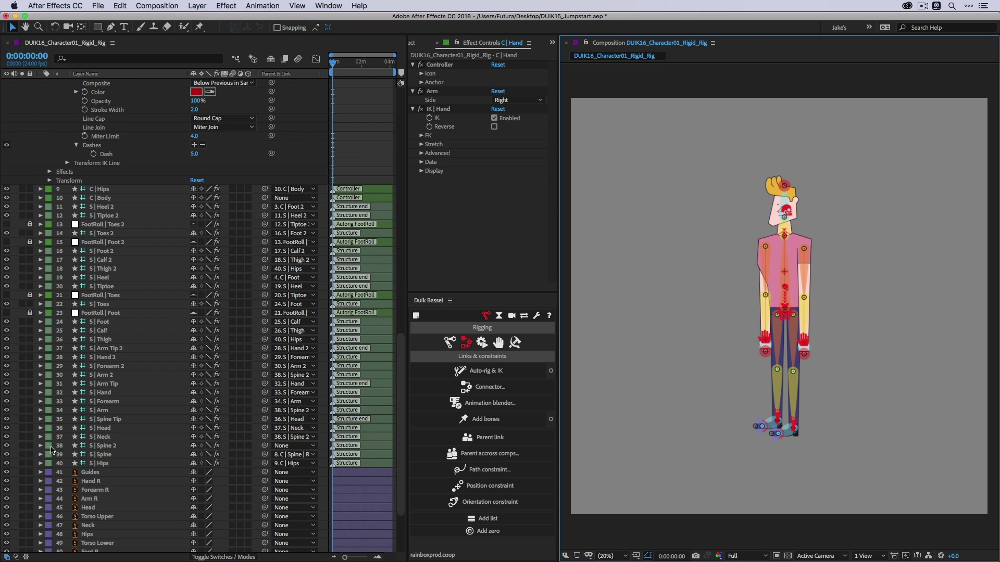
left_click_drag(6, 380, 7, 552)
left_click(848, 298)
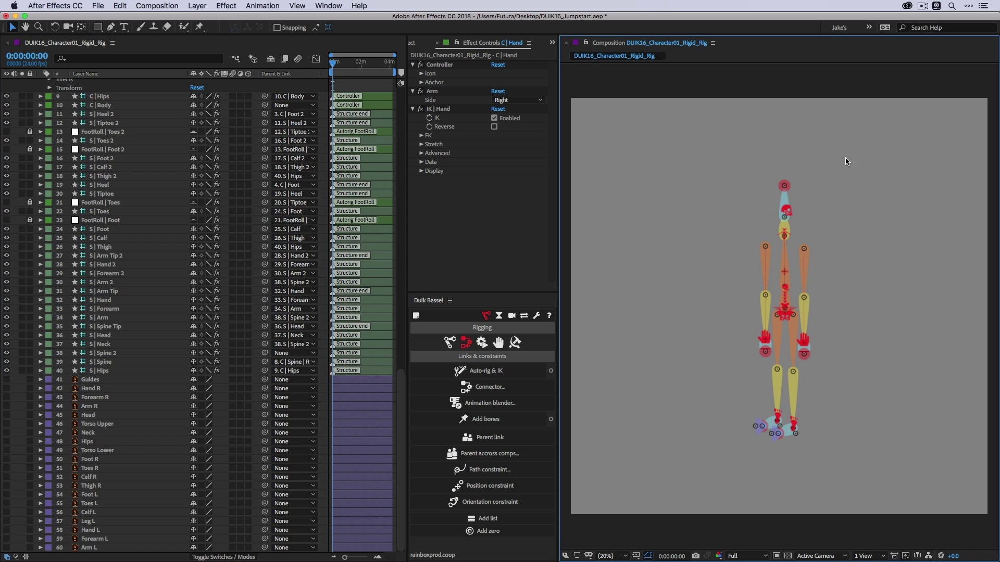
Step: Test the arm and leg IK by moving C | Hand 2 up and outward and raising a foot controller, undoing the moves
left_click(807, 341)
left_click_drag(832, 297, 825, 260)
key("super+z")
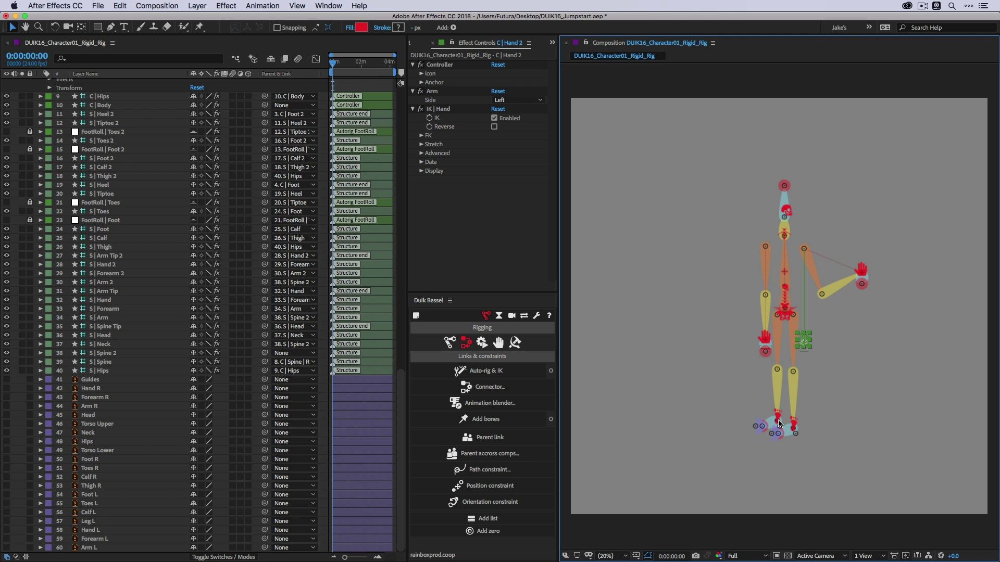
left_click_drag(777, 418, 776, 389)
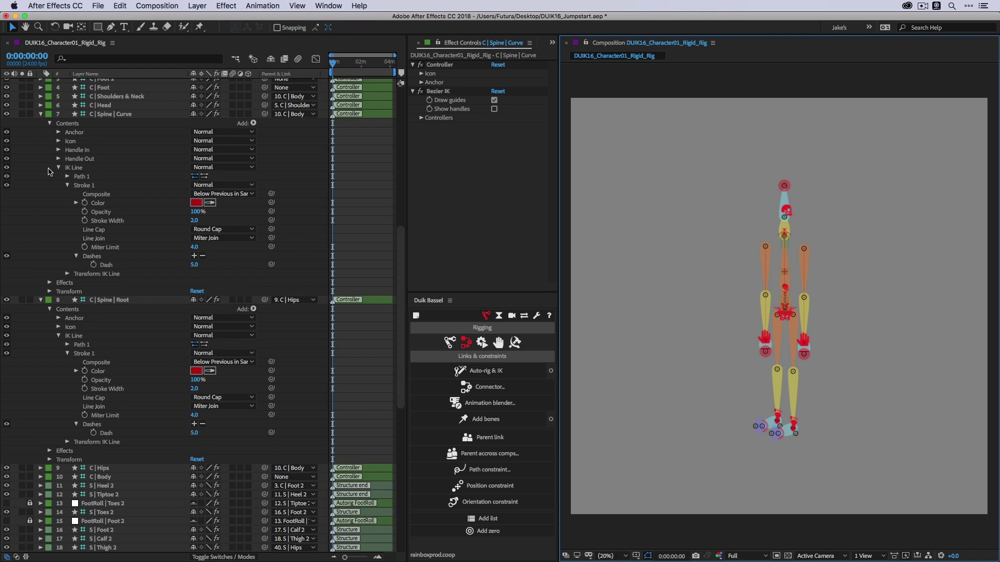
Step: Collapse the expanded properties of all layers in the timeline
left_click(48, 169)
key("e")
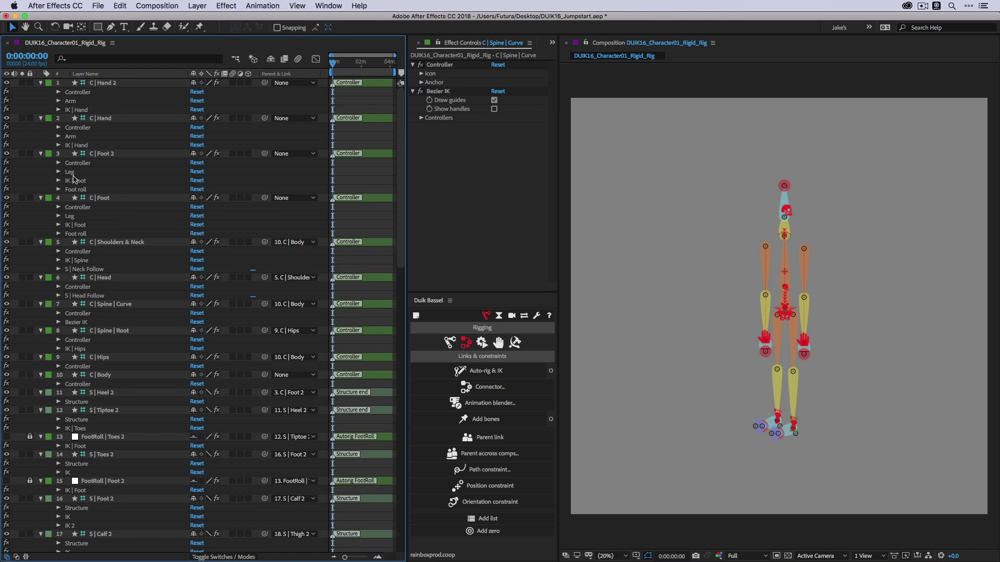
key("e")
Step: Lower the C | Body controller to test how the limbs bend, and undo the move
left_click(107, 163)
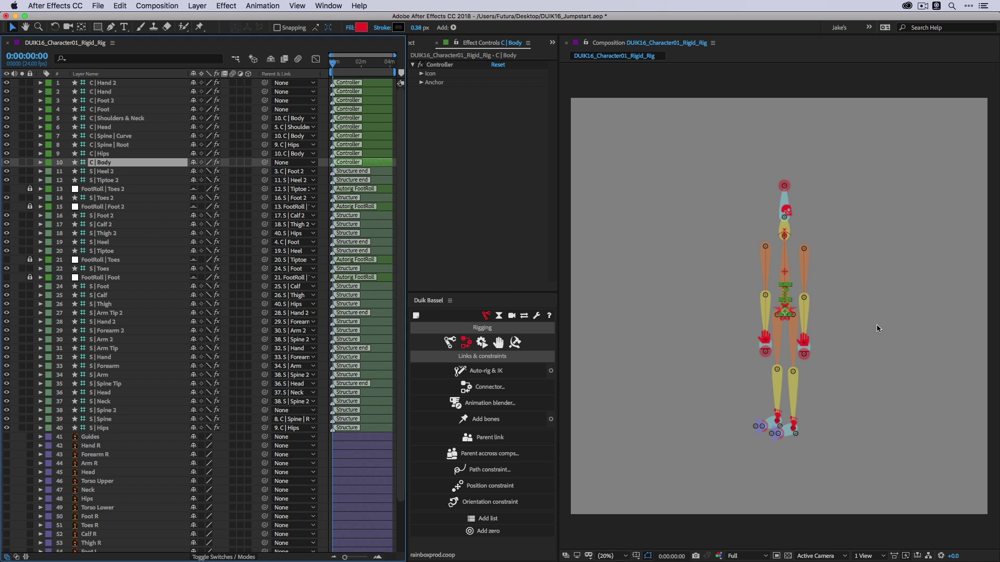
left_click_drag(782, 307, 784, 337)
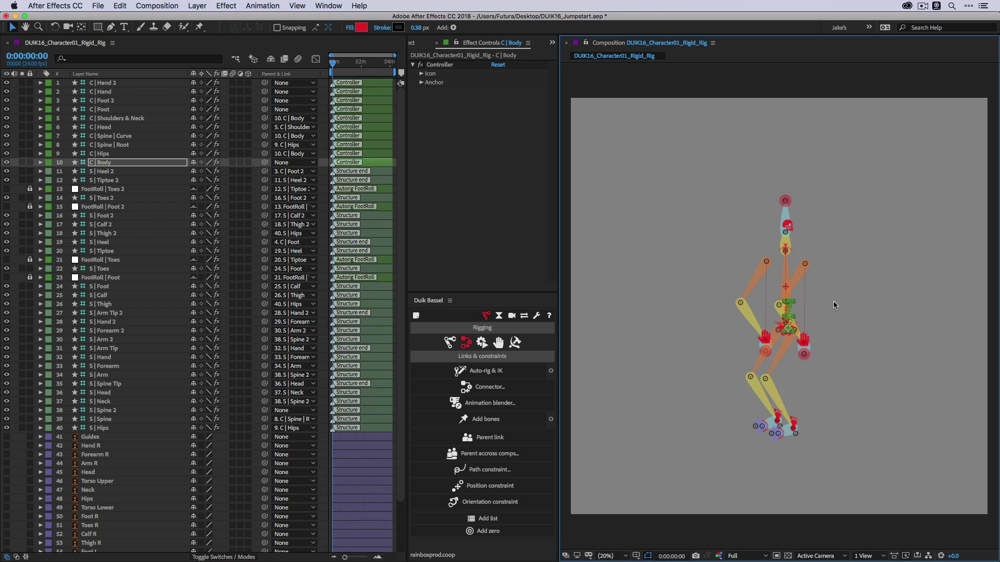
key("super+z")
Step: Enable Reverse in the IK | Hand effect of both C | Hand 2 and C | Hand
left_click(804, 343)
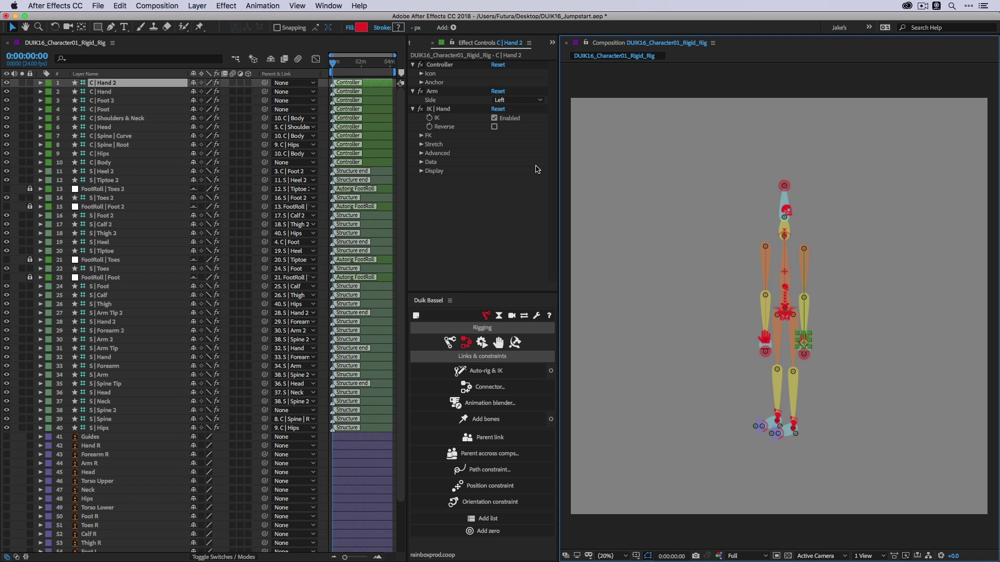
left_click(494, 128)
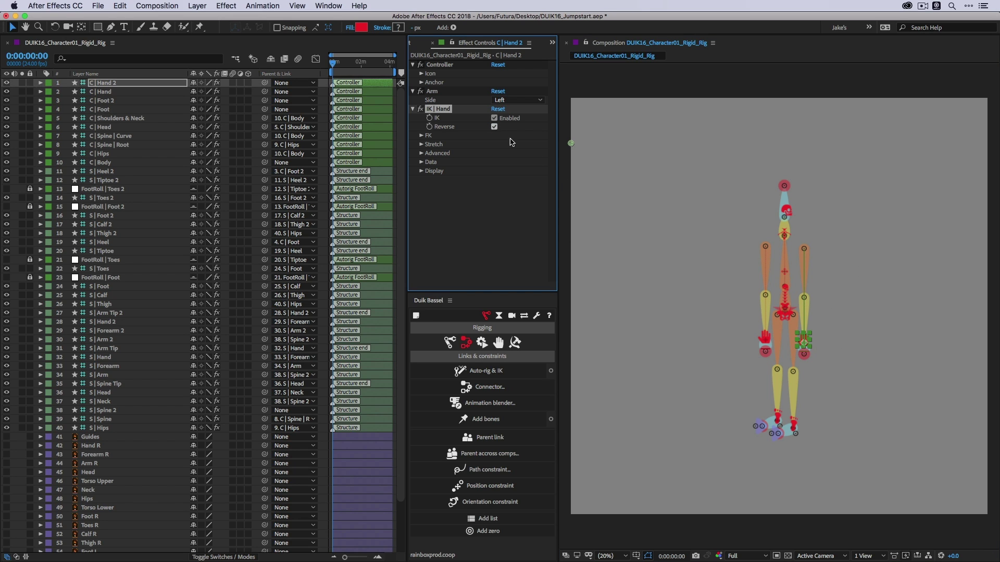
left_click(764, 340)
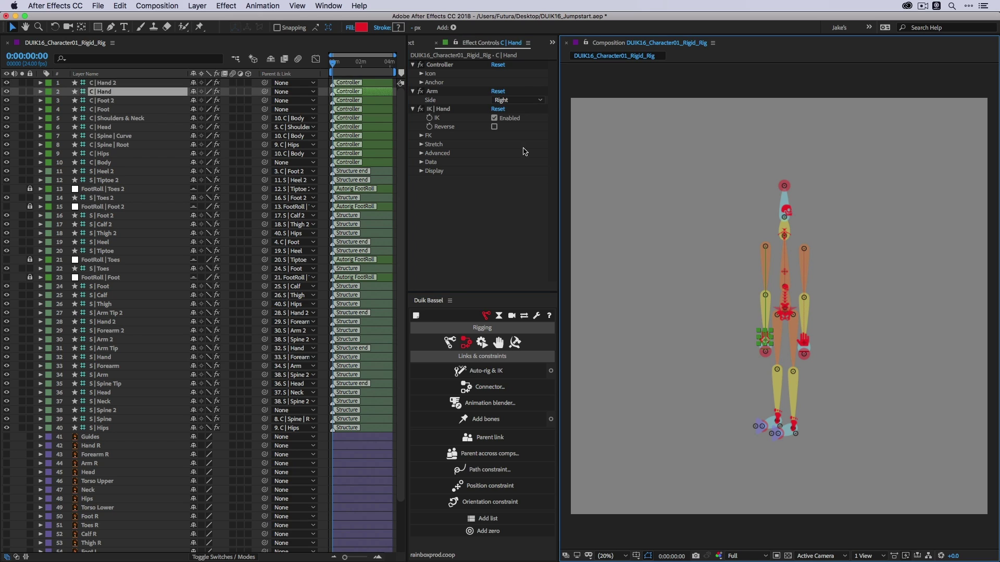
left_click(494, 128)
Step: Select the C | Spine | Curve, C | Hips and C | Body controllers in turn to identify each in the composition
left_click(680, 301)
left_click(786, 308)
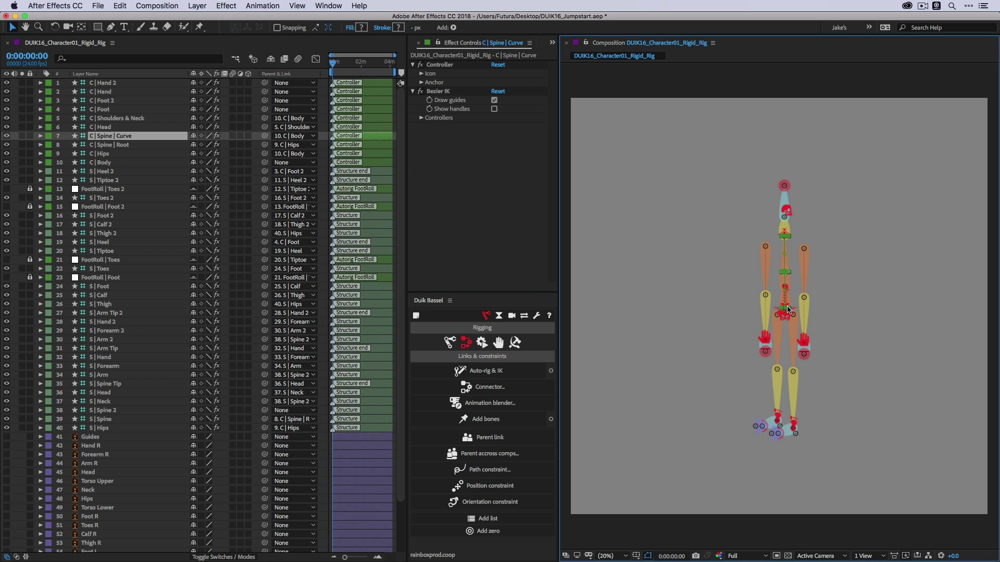
left_click(792, 314)
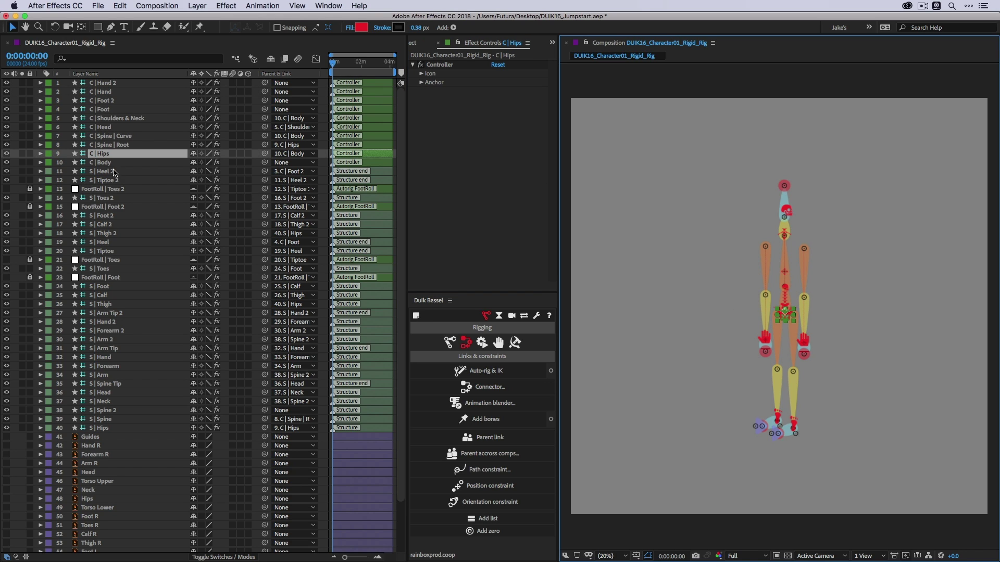
mouse_move(784, 315)
left_mouse_down()
mouse_move(766, 338)
mouse_move(785, 314)
left_mouse_up()
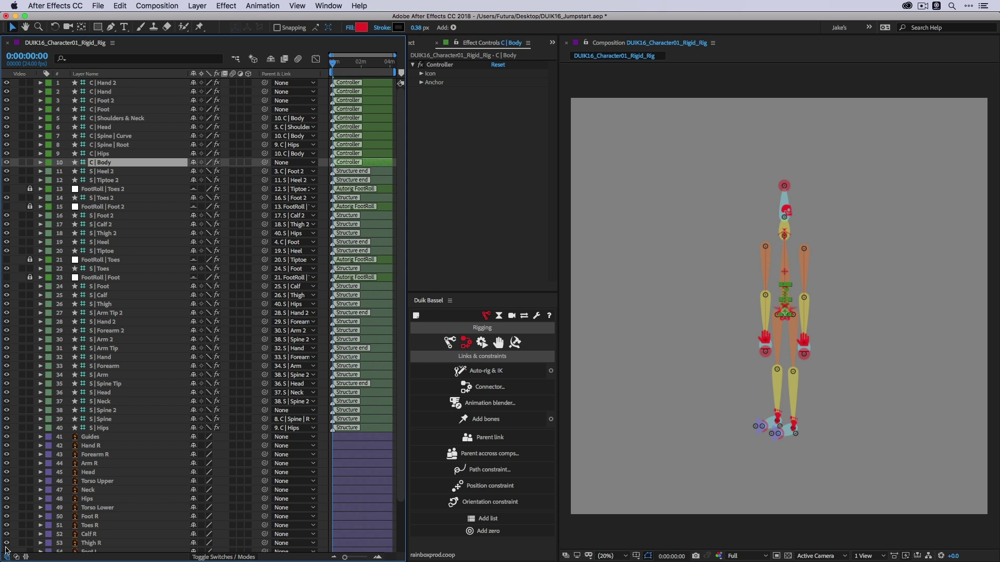
Step: Parent the Hips artwork layer to the S | Hips structure
scroll(9, 551, "down", 2)
scroll(9, 551, "down", 2)
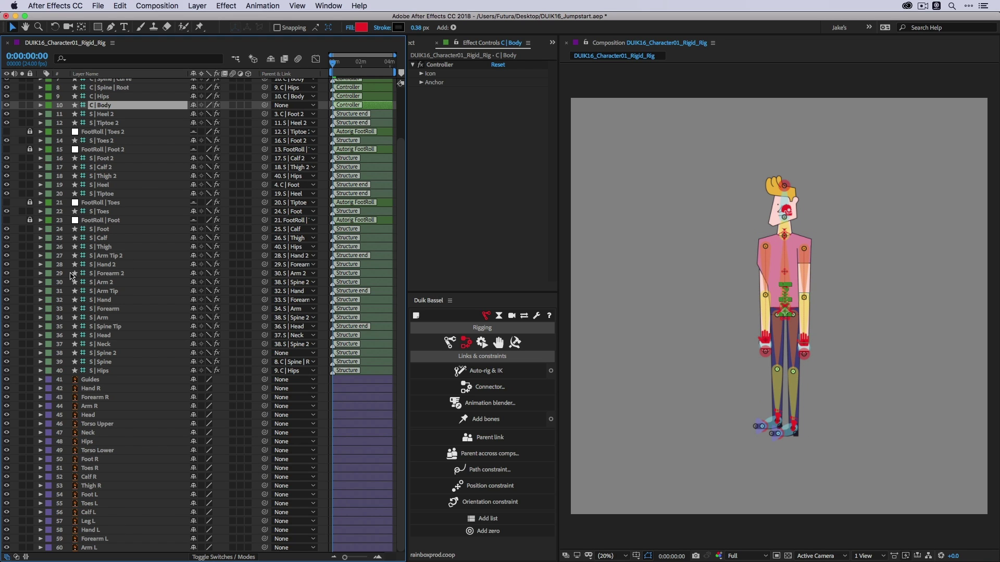
left_click(109, 371)
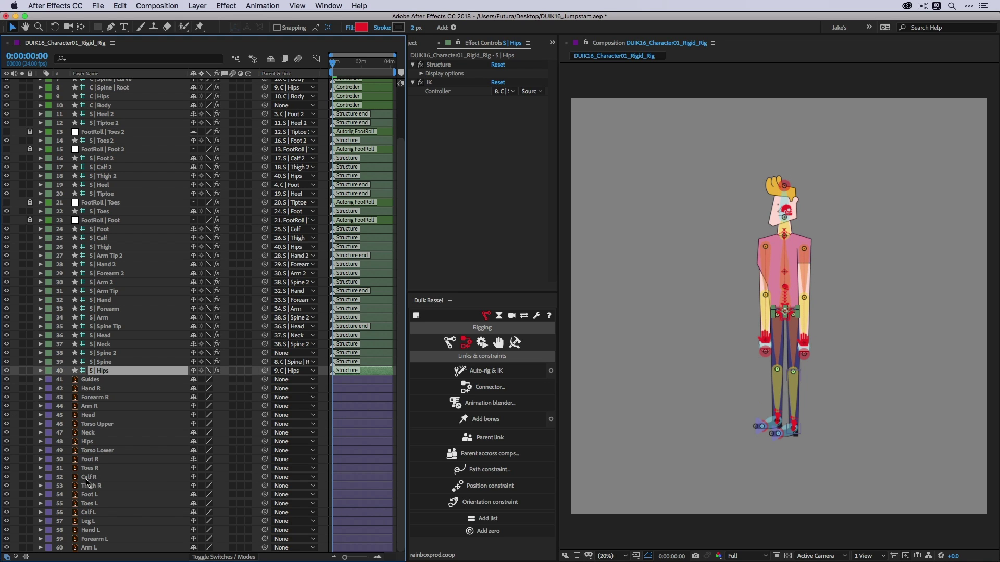
left_click(93, 442)
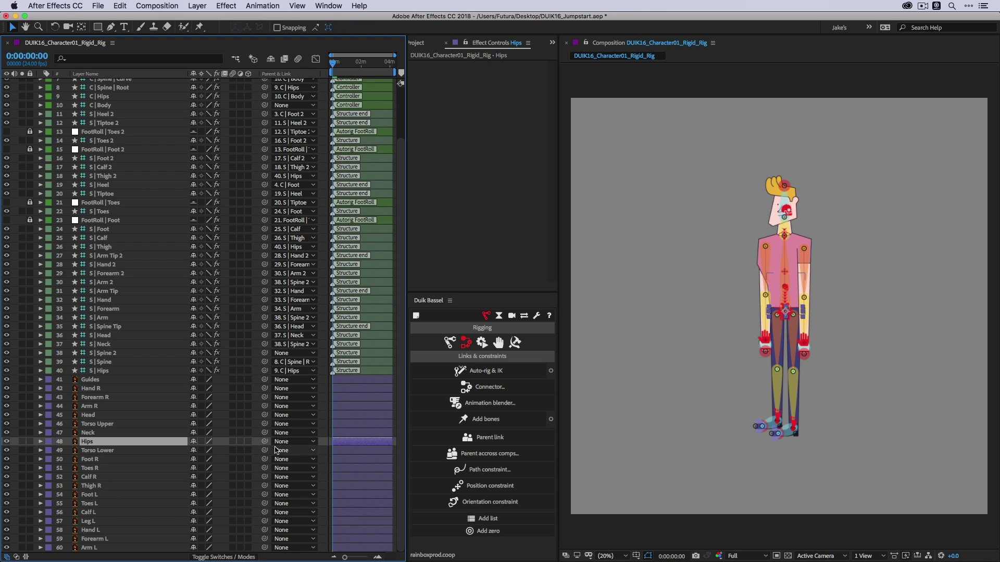
left_click_drag(264, 441, 115, 372)
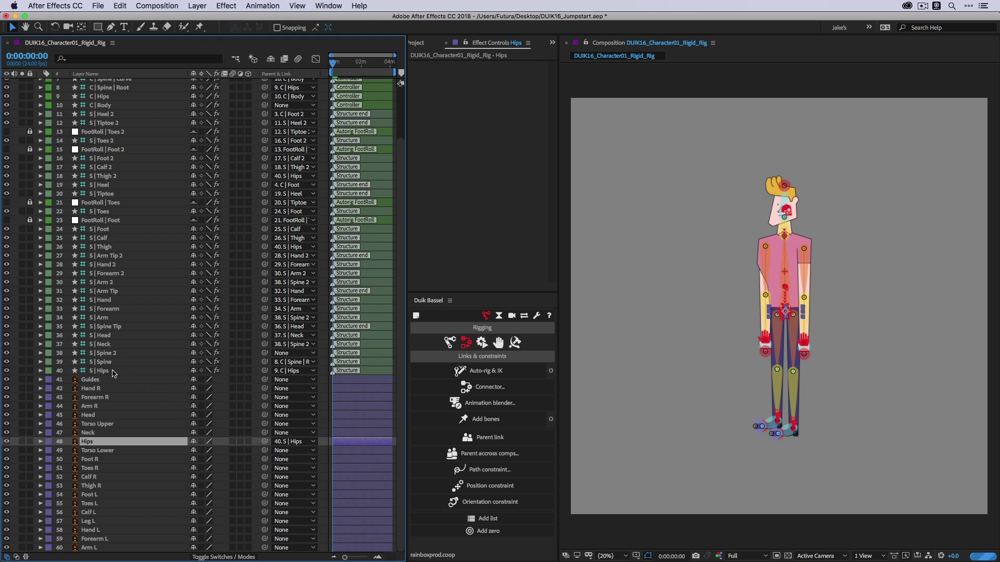
left_click(113, 371)
Step: Parent the Torso Lower artwork to S | Spine and the Torso Upper artwork to S | Spine 2
left_click(106, 363)
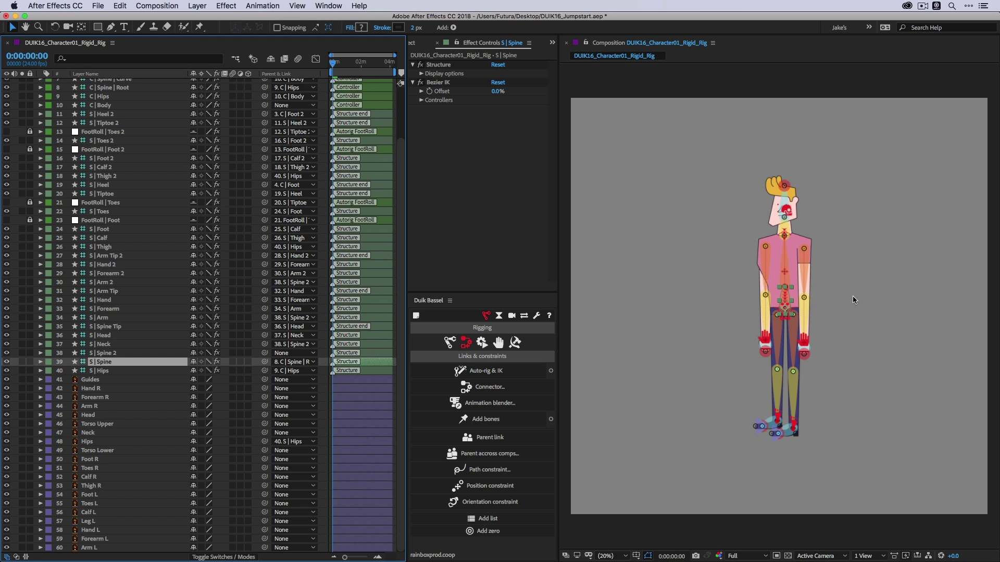
left_click(99, 451)
left_click_drag(263, 454, 108, 363)
left_click(108, 427)
left_click_drag(264, 424, 114, 356)
left_click(115, 354)
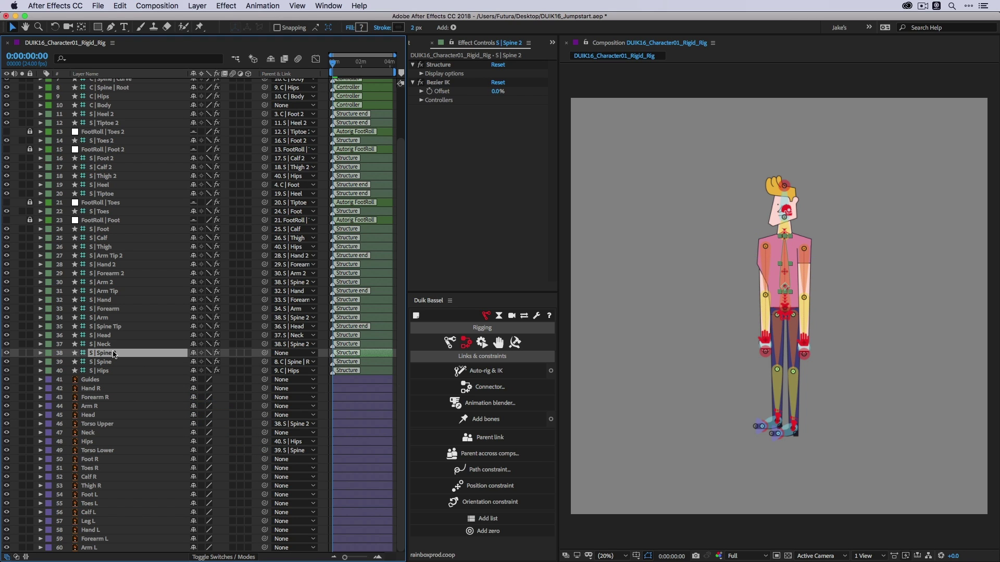
Step: Parent the Neck artwork to S | Neck and the Head artwork to S | Head
left_click(116, 433)
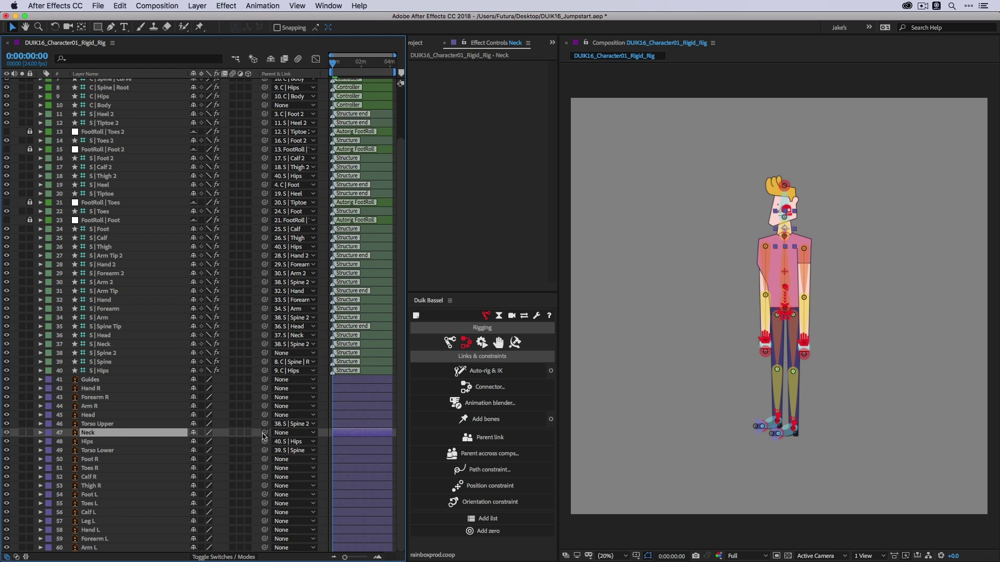
left_click_drag(264, 433, 111, 344)
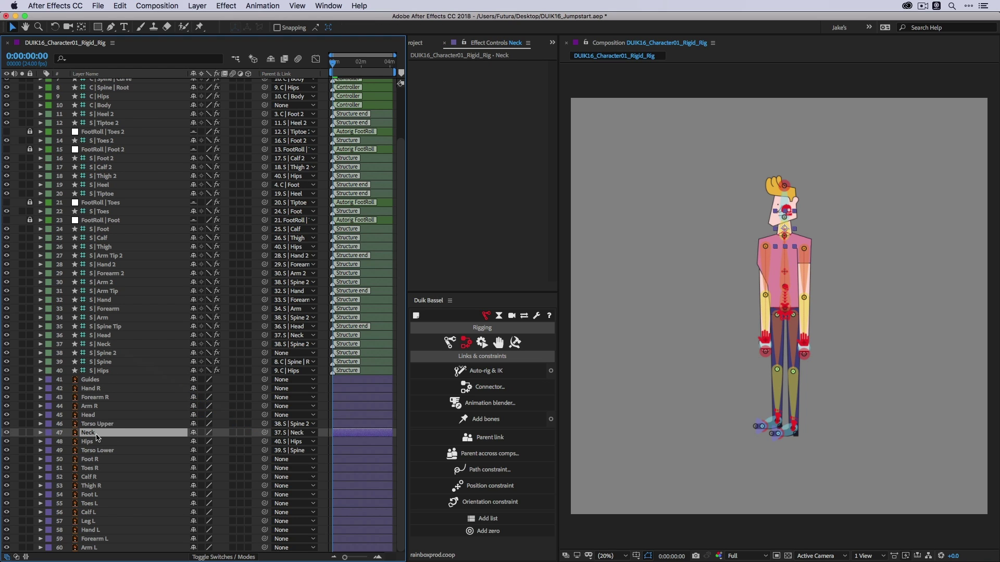
left_click(87, 415)
left_click_drag(264, 415, 118, 336)
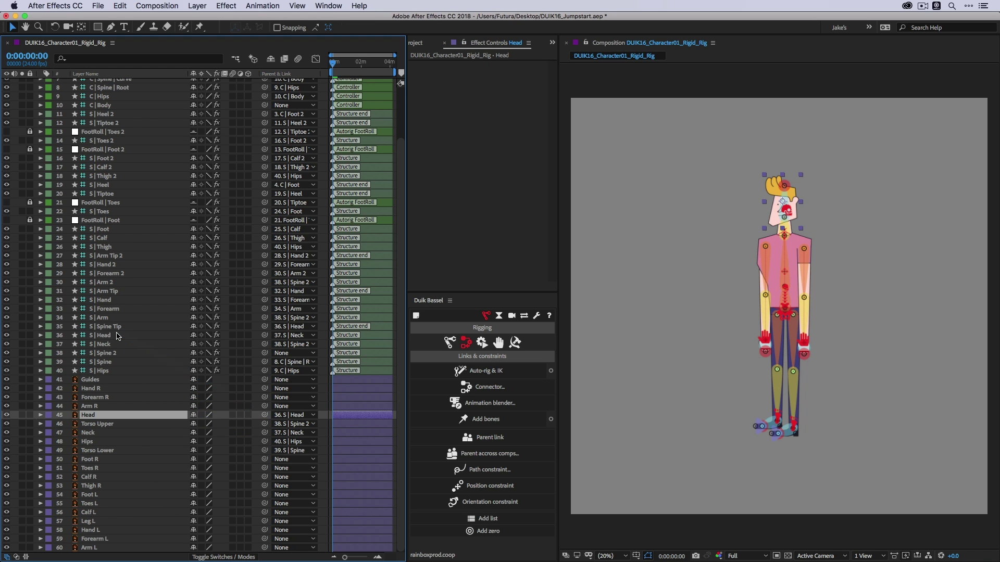
left_click(118, 337)
Step: Test the torso rig by moving the C | Body controller sideways, and undo the move
scroll(820, 182, "up", 2)
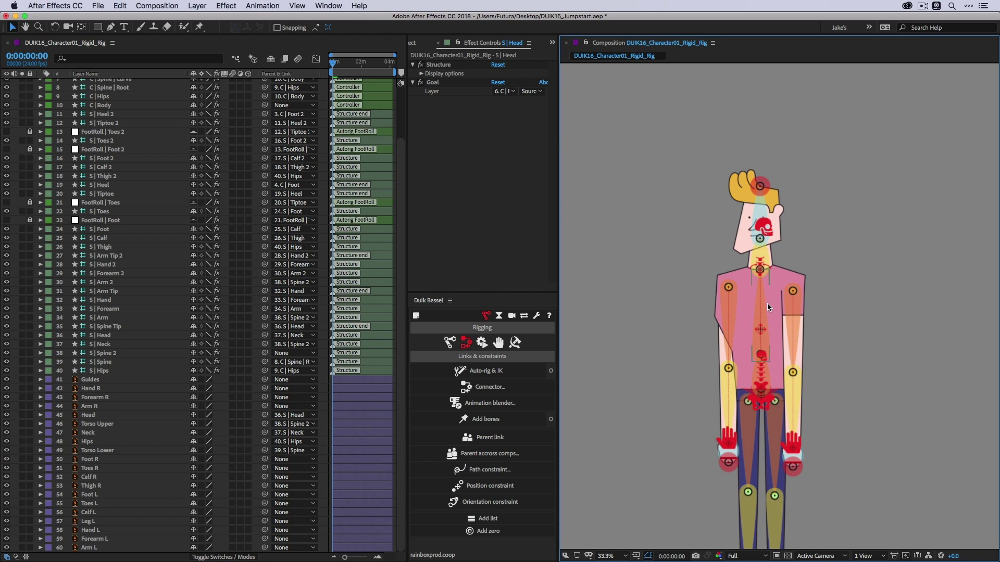
left_click(109, 87)
left_click(109, 105)
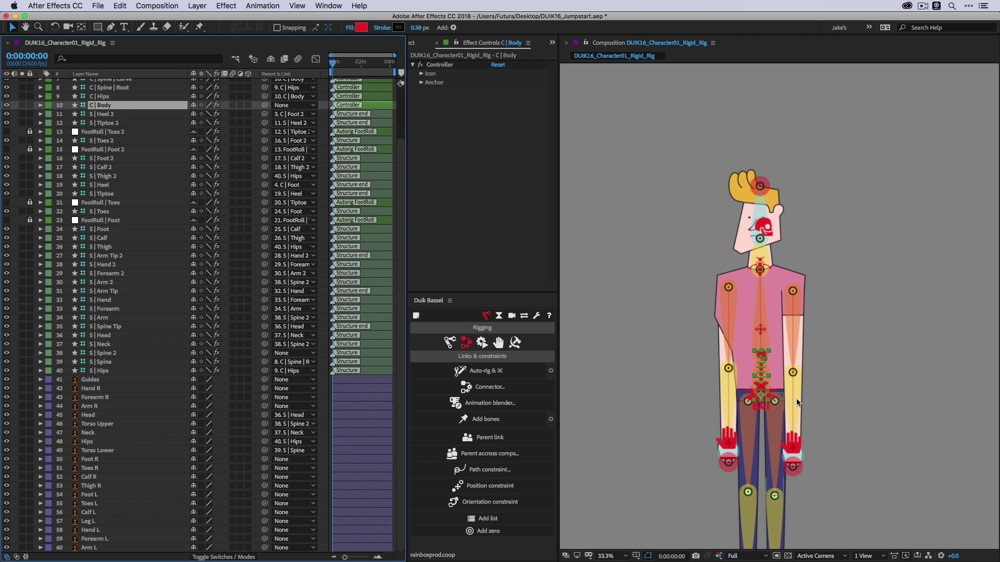
left_click_drag(749, 361, 775, 360)
key("w")
key("ctrl+z")
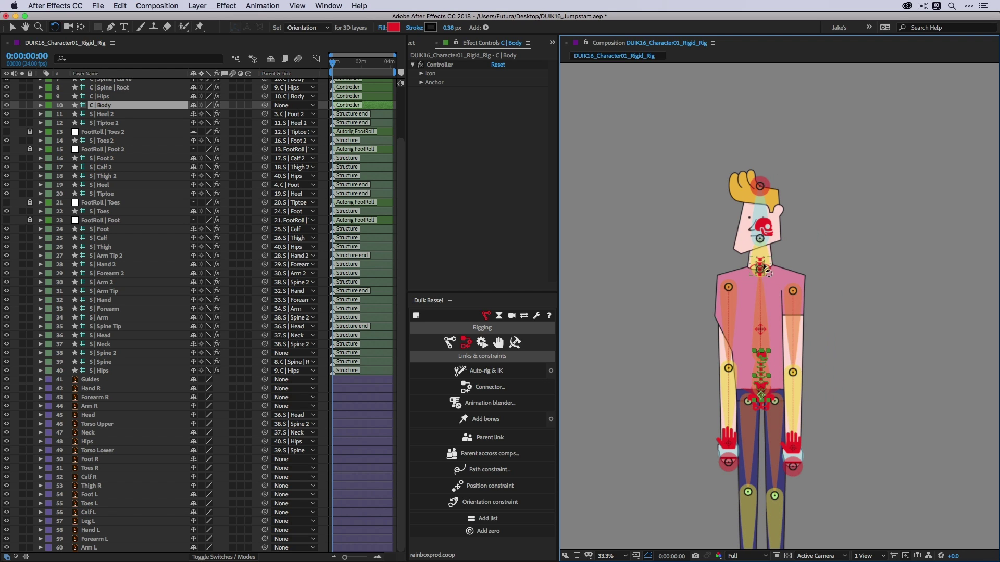
Step: Rotate the C | Shoulders & Neck controller to test how the neck and head follow, and undo the rotation
left_click(767, 267)
left_click_drag(760, 265, 790, 284)
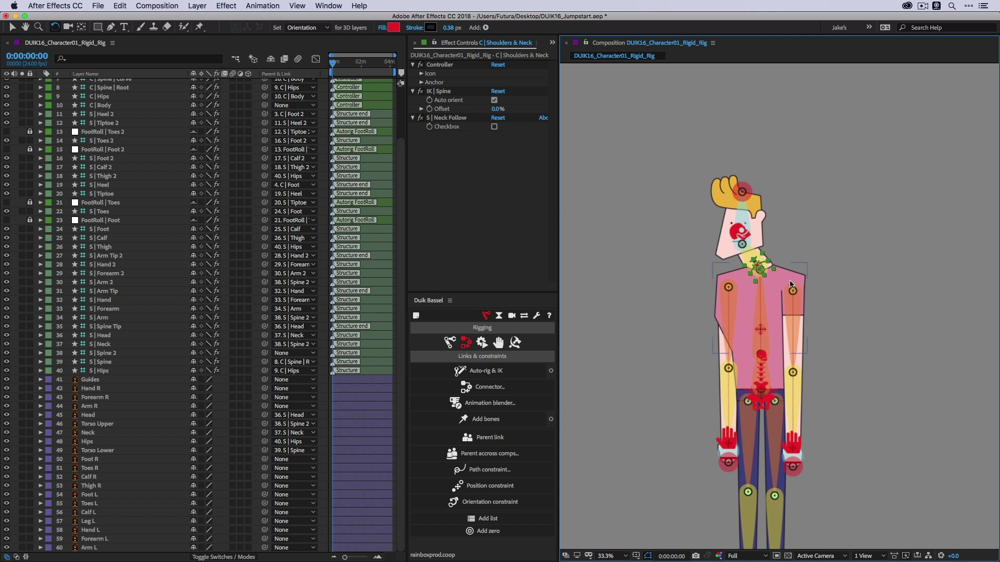
key("super+z")
Step: Test the spine bend by moving the C | Spine | Curve controller sideways, and undo the move
key("v")
left_click(761, 329)
mouse_move(768, 329)
left_mouse_down()
mouse_move(744, 329)
mouse_move(763, 330)
left_mouse_up()
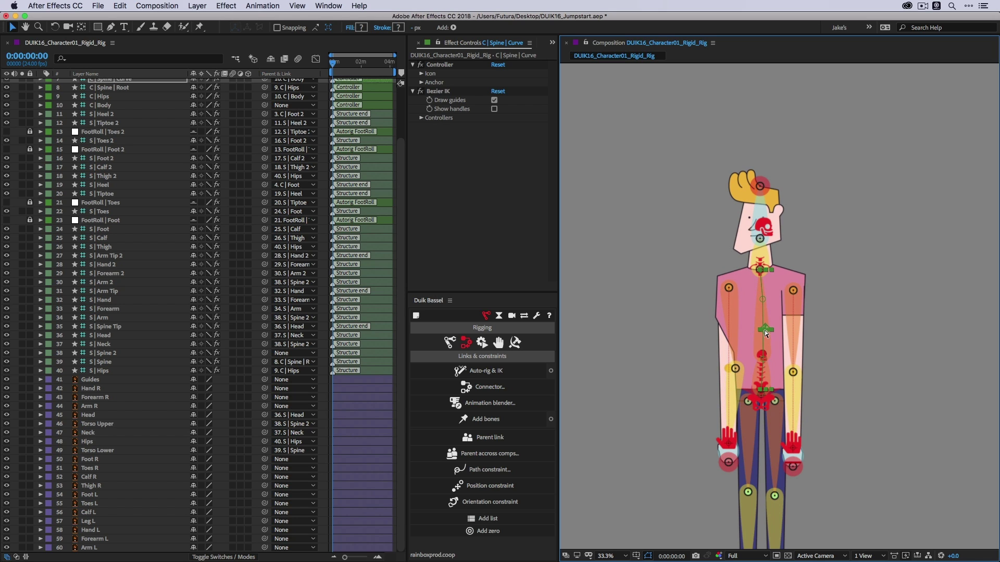
key("super+z")
Step: Hide the Guides layer and parent the Hand R artwork to the S | Hand 2 structure
left_click_drag(826, 345, 815, 245)
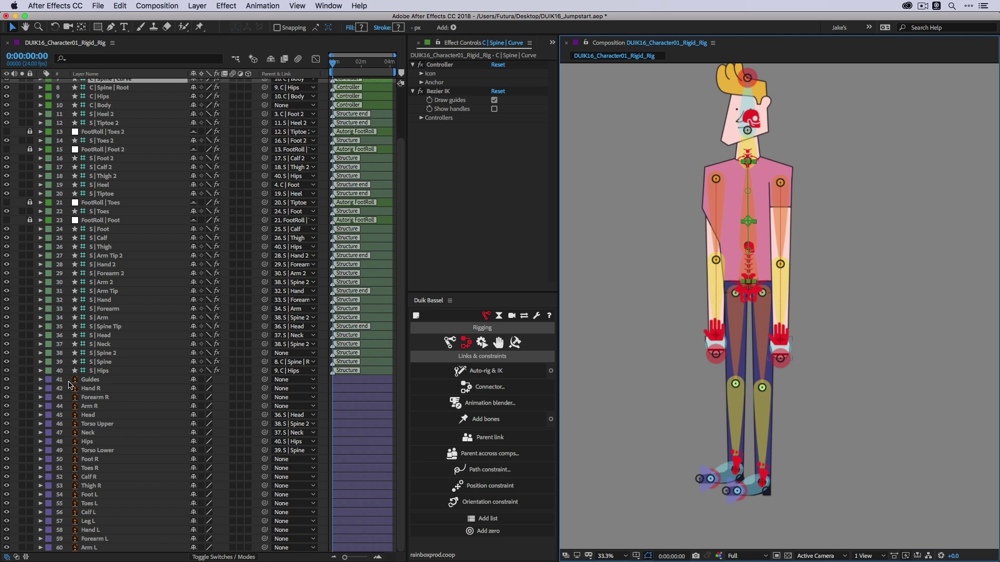
left_click(6, 379)
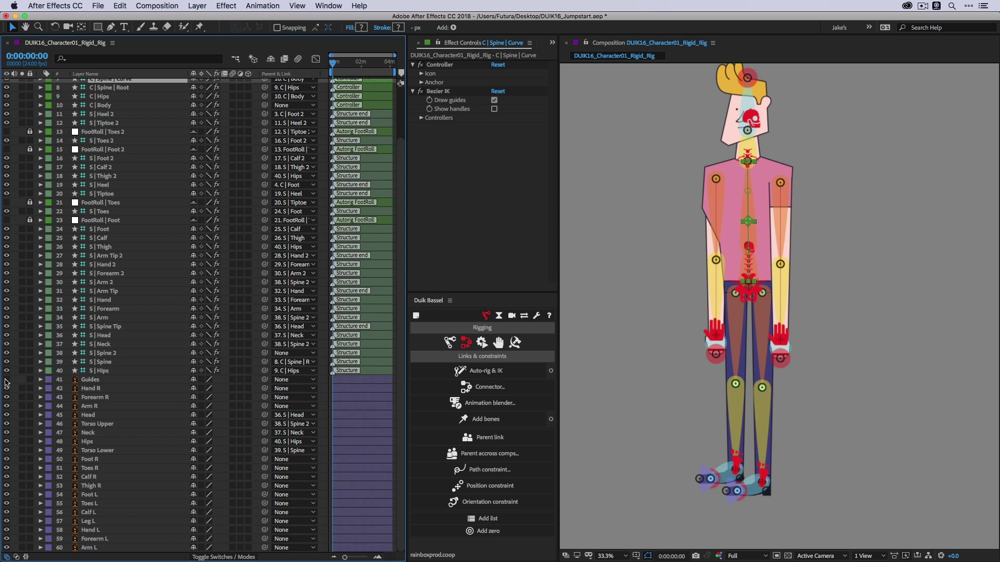
left_click(92, 389)
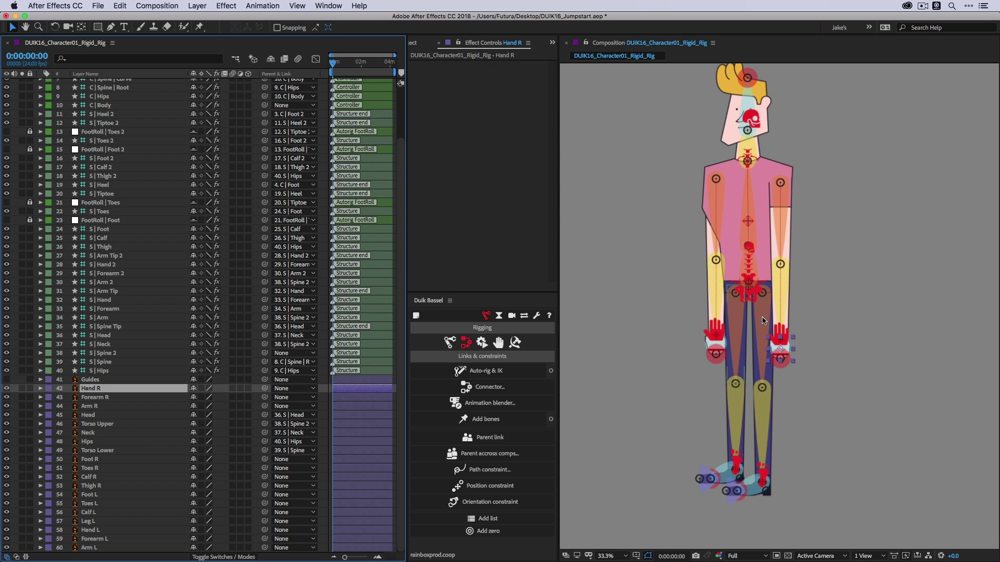
left_click(788, 335)
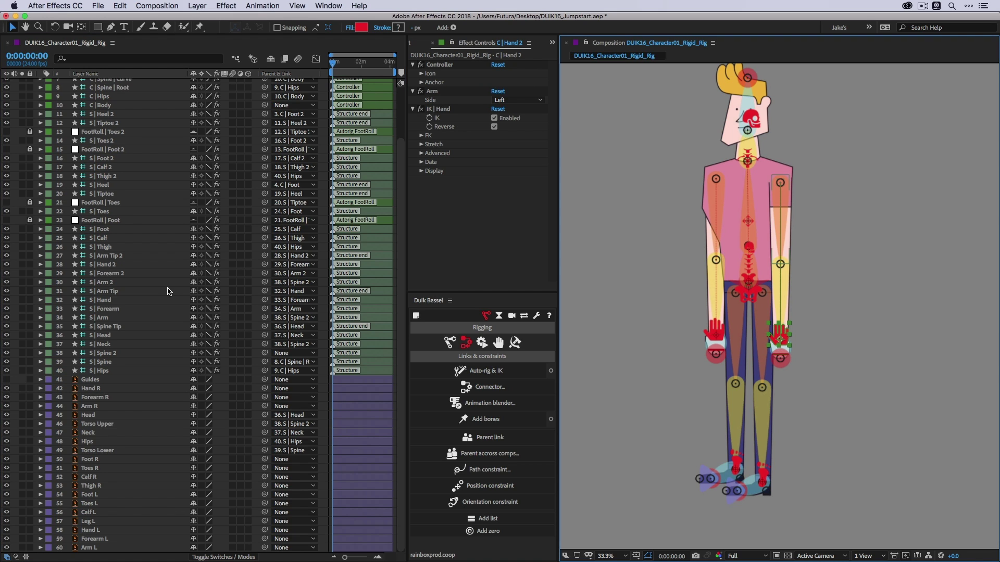
scroll(166, 287, "up", 3)
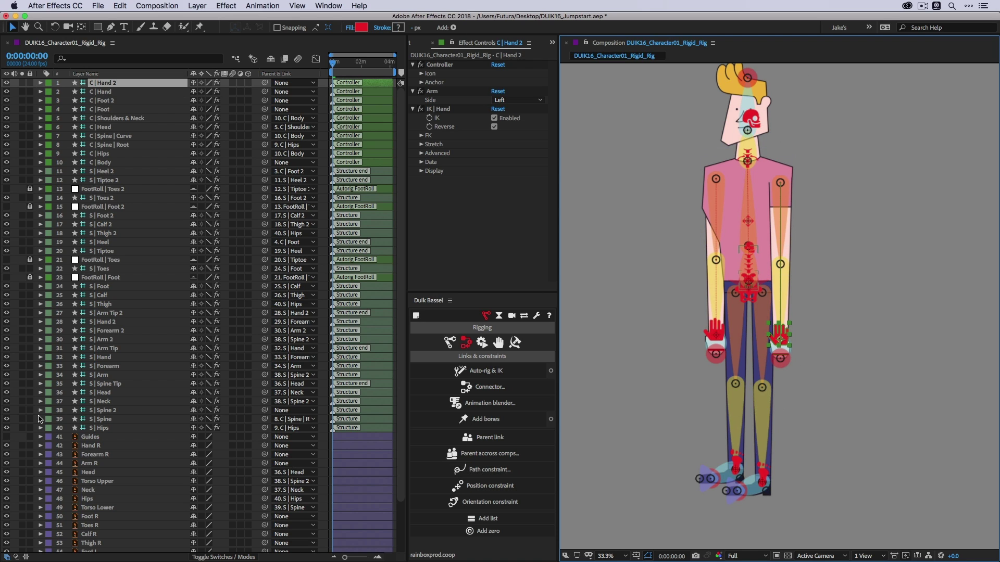
left_click(104, 446)
left_click_drag(265, 445, 99, 322)
left_click(101, 322)
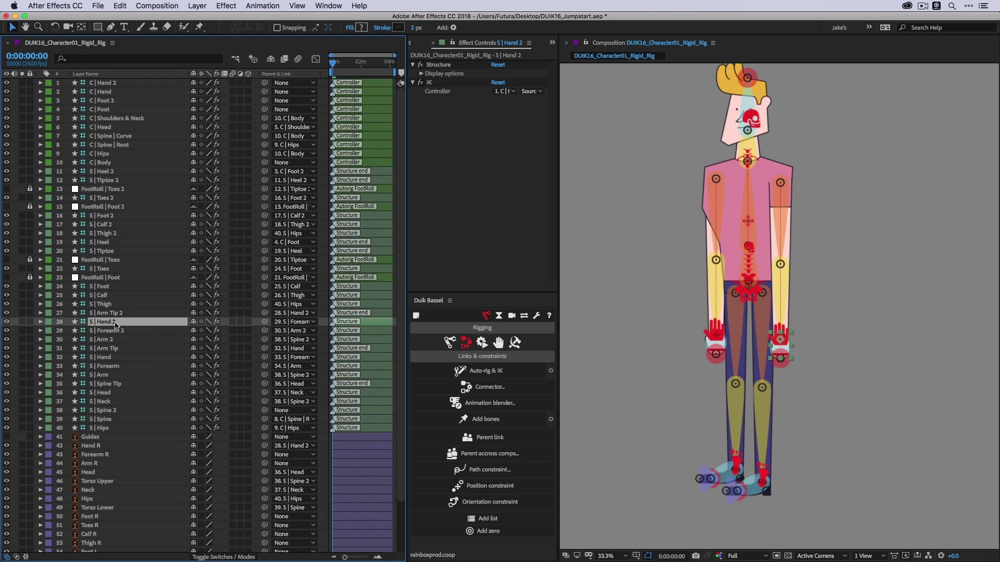
Step: Parent the Forearm R artwork to S | Forearm 2 and the Arm R artwork to S | Arm 2
left_click(108, 456)
left_click_drag(264, 454, 127, 352)
left_click(107, 463)
left_click_drag(264, 464, 124, 339)
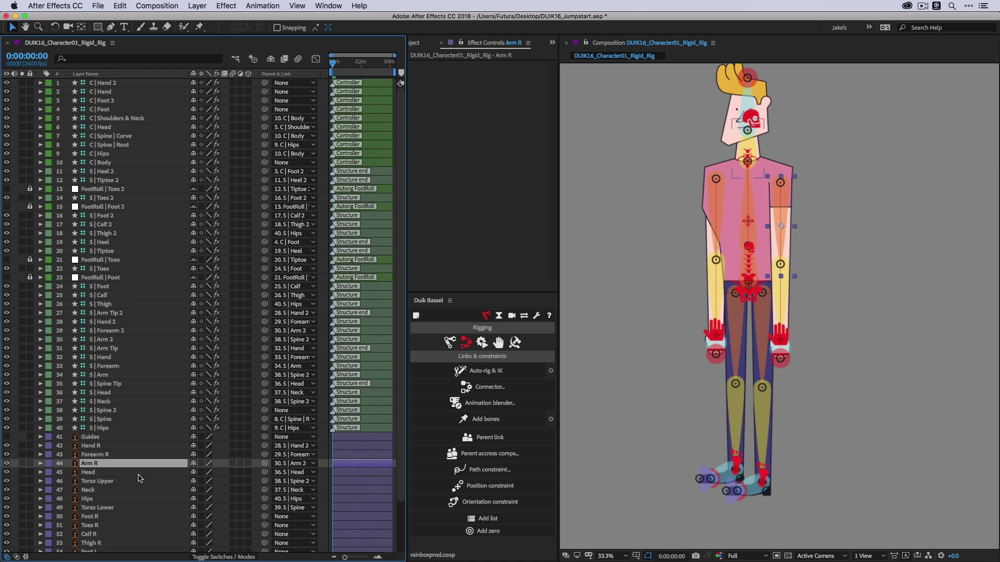
Step: Parent the Foot R, Toes R, Calf R and Thigh R artwork to the matching S | Foot 2, Toes 2, Calf 2 and Thigh 2 structures
scroll(130, 391, "down", 3)
left_click(117, 459)
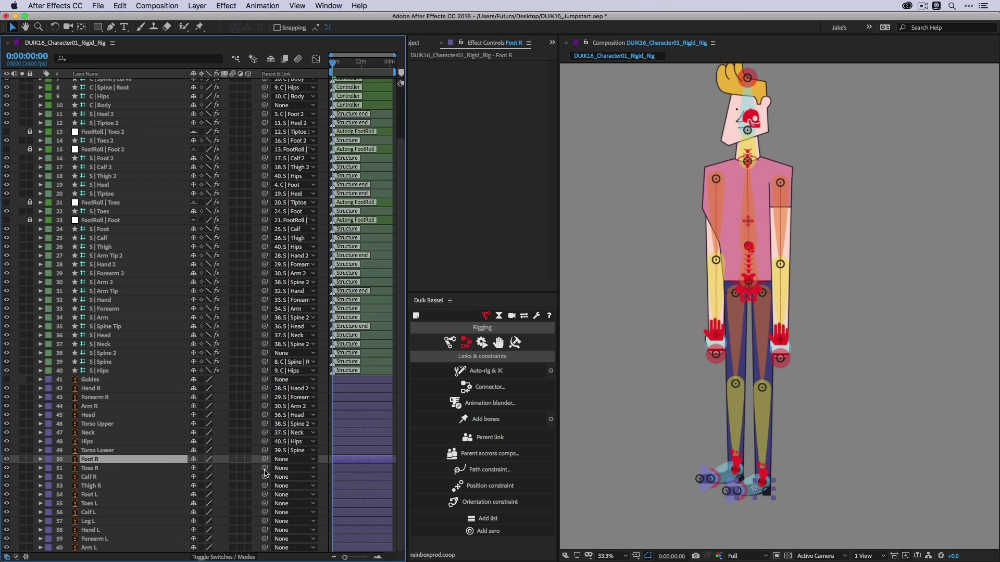
left_click_drag(265, 459, 110, 159)
left_click_drag(264, 468, 110, 141)
left_click_drag(264, 477, 110, 167)
left_click_drag(265, 486, 116, 230)
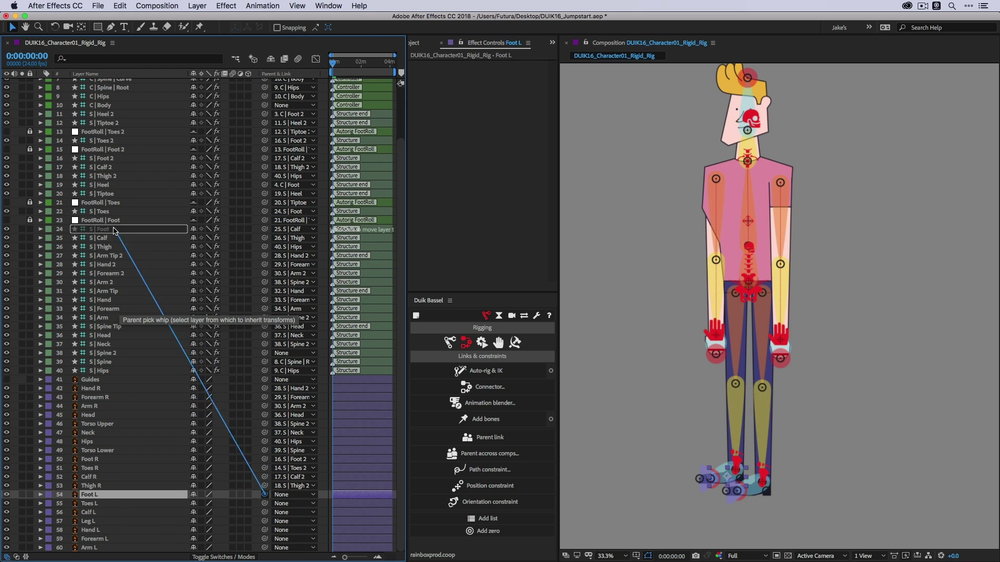
Step: Parent the left leg and left arm artwork layers to the unnumbered Foot, Toes, Calf, Thigh, Hand, Forearm and Arm structures
left_click_drag(264, 512, 110, 238)
left_click_drag(265, 521, 111, 246)
left_click(151, 530)
left_click_drag(265, 530, 110, 300)
left_click_drag(264, 539, 110, 309)
left_click_drag(265, 548, 108, 318)
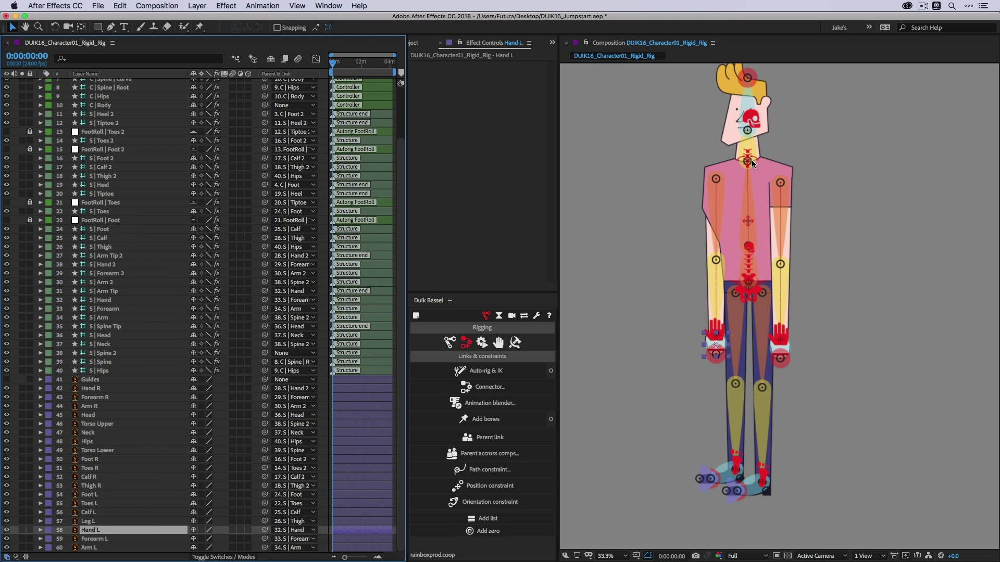
Step: Test both arms by moving C | Hand and C | Hand 2 up and outward, undoing each move
left_click_drag(812, 188, 812, 208)
left_click(847, 173)
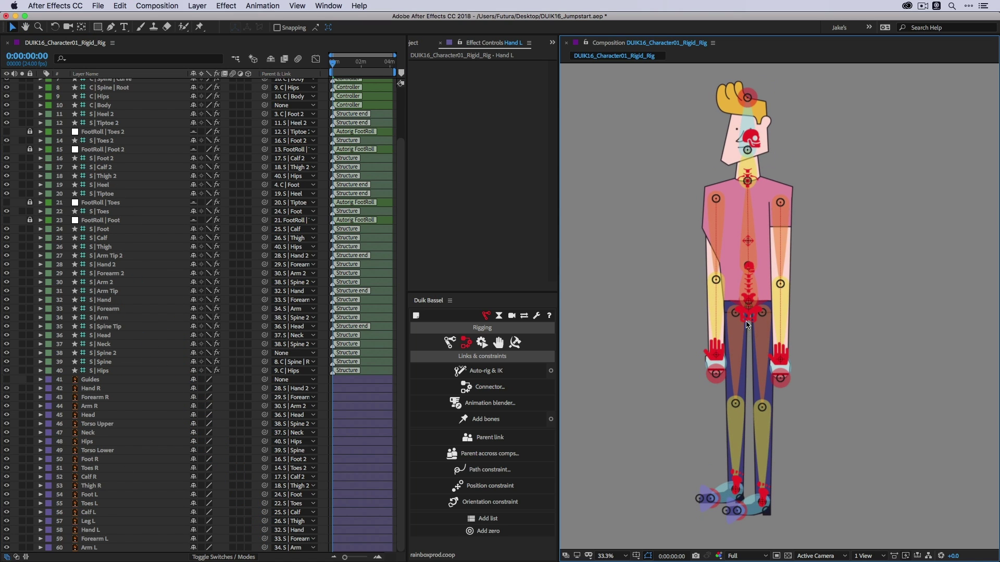
left_click_drag(716, 356, 675, 298)
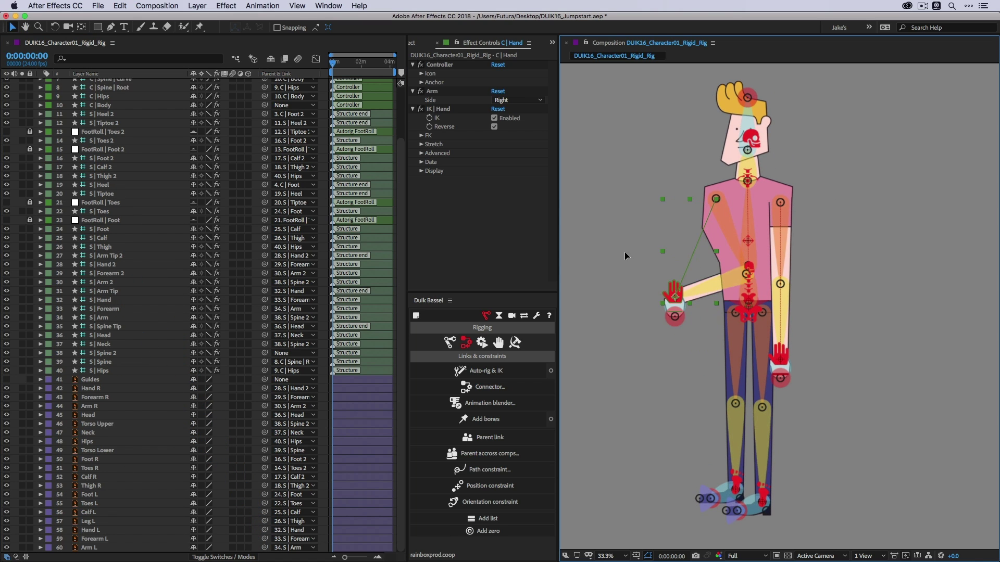
left_click_drag(624, 255, 617, 238)
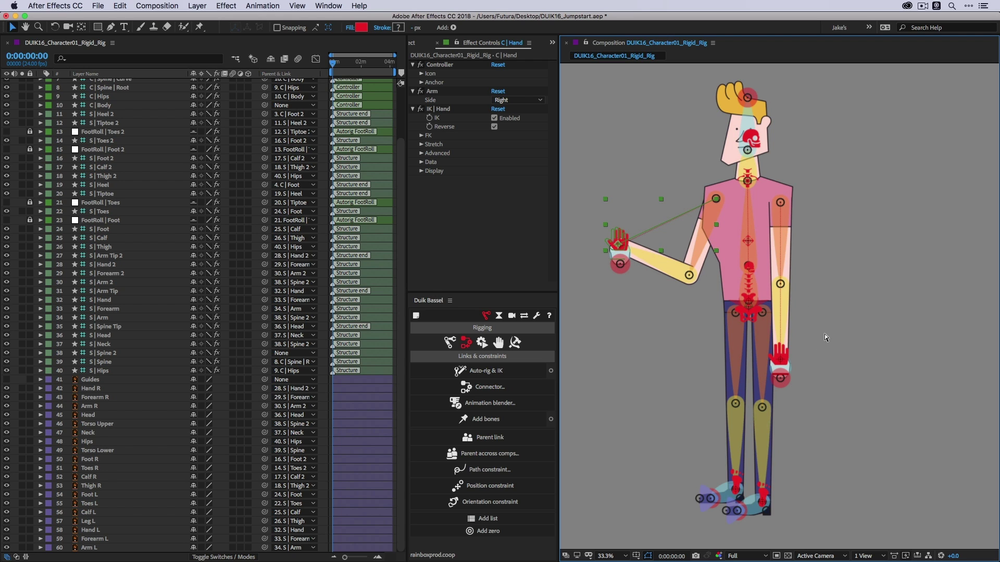
key("super+z")
left_click_drag(783, 353, 821, 285)
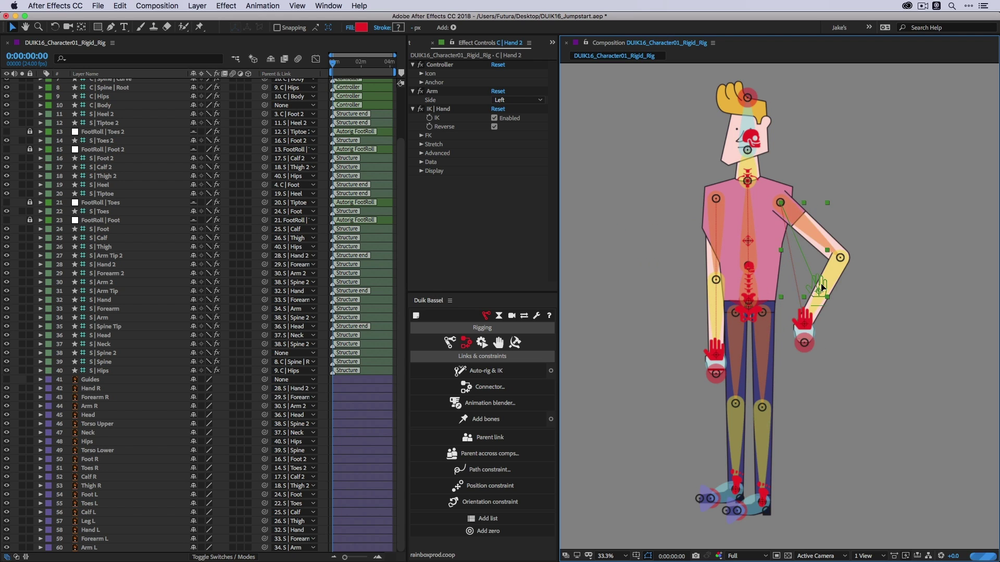
key("super+z")
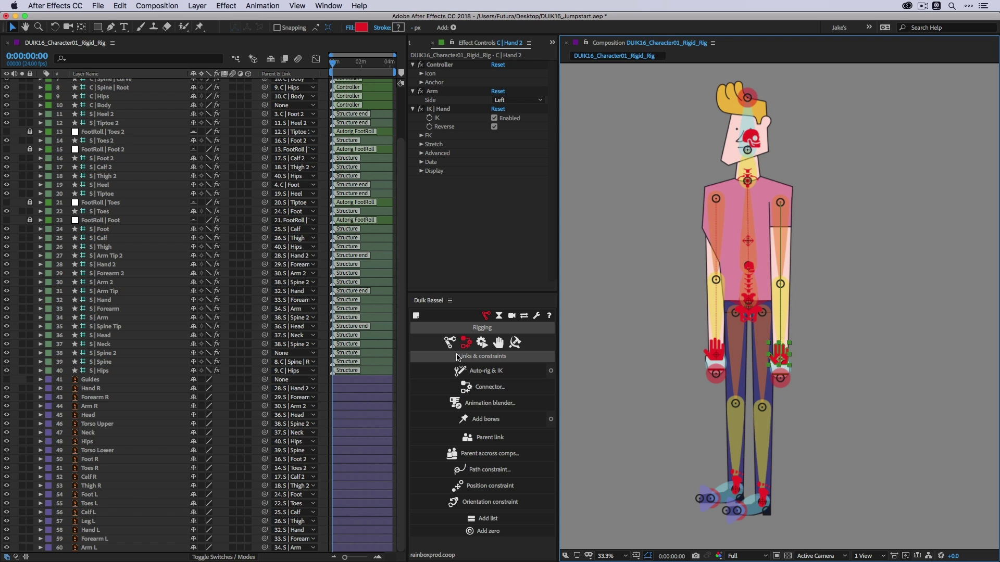
Step: Hide all the structures with Duik's Show/hide structures function, leaving the controllers and artwork visible
left_click(447, 340)
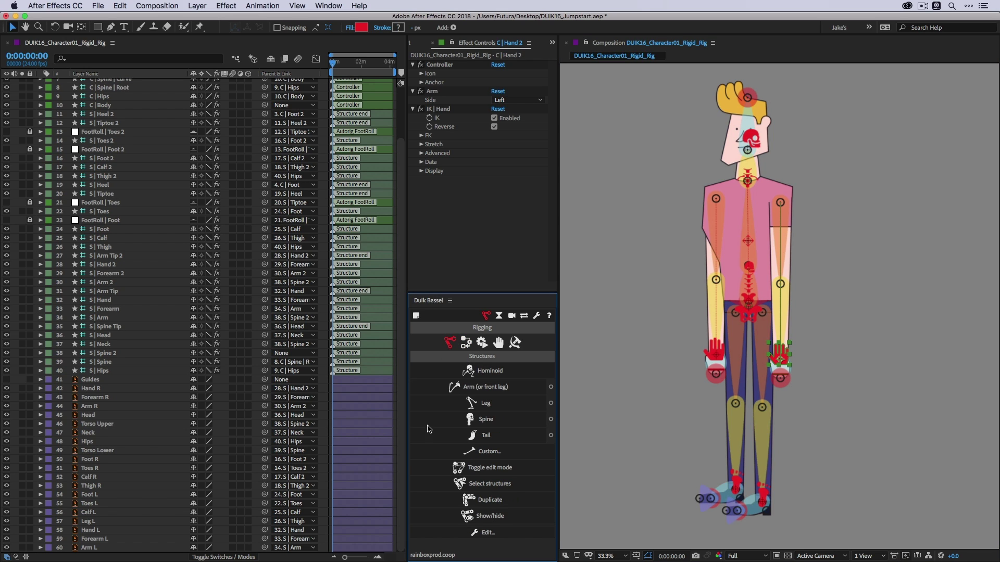
left_click(631, 277)
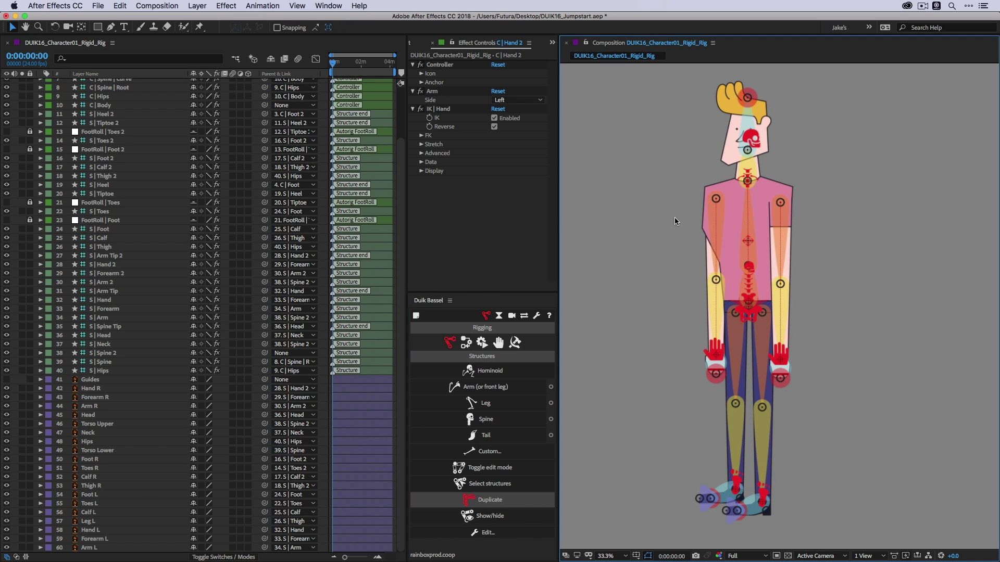
left_click(490, 520)
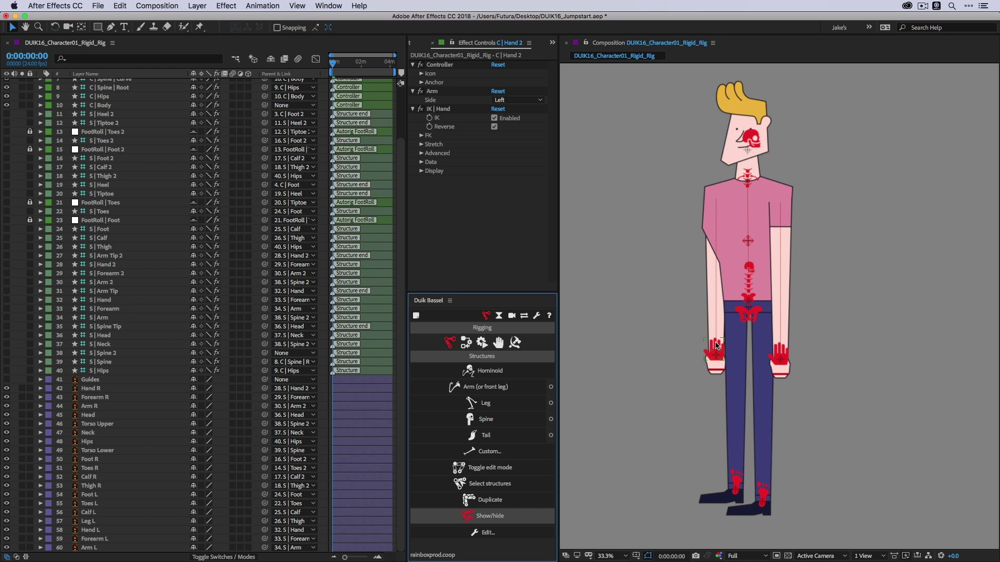
Step: Test both arms with the structures hidden by moving the C | Hand and C | Hand 2 controllers, undoing each move
left_click_drag(716, 350, 711, 353)
left_click_drag(667, 321, 666, 262)
key("super+z")
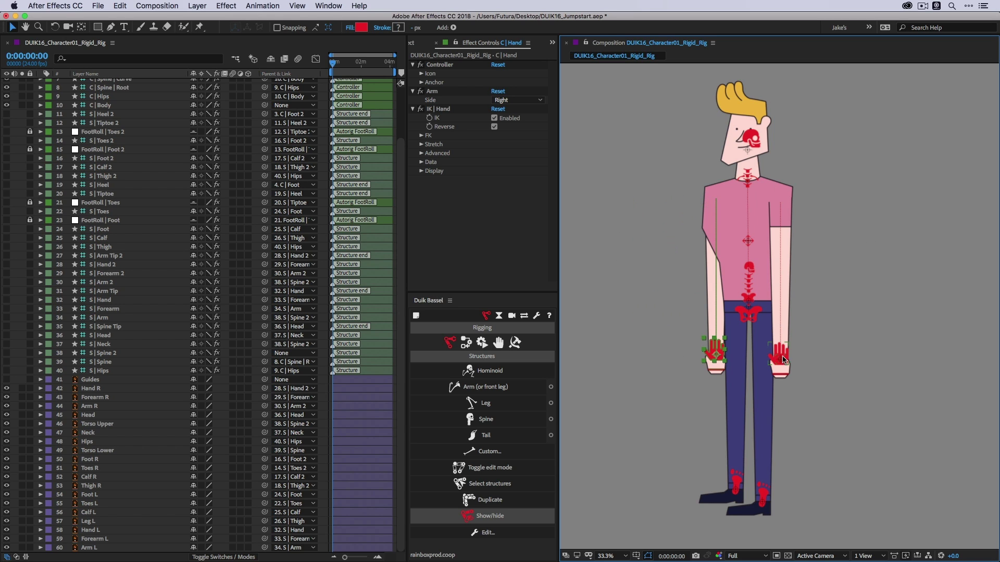
left_click_drag(780, 356, 810, 303)
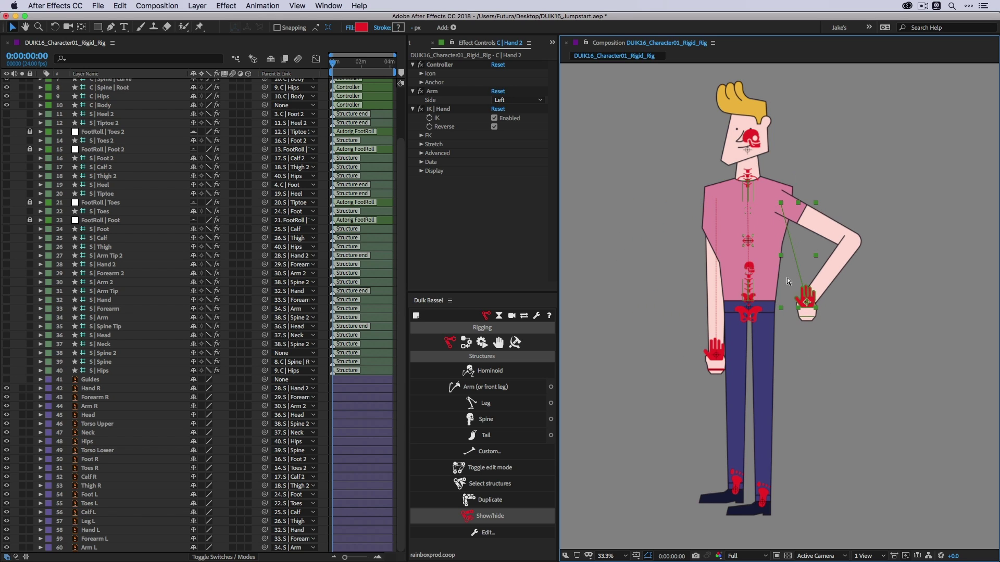
key("super+z")
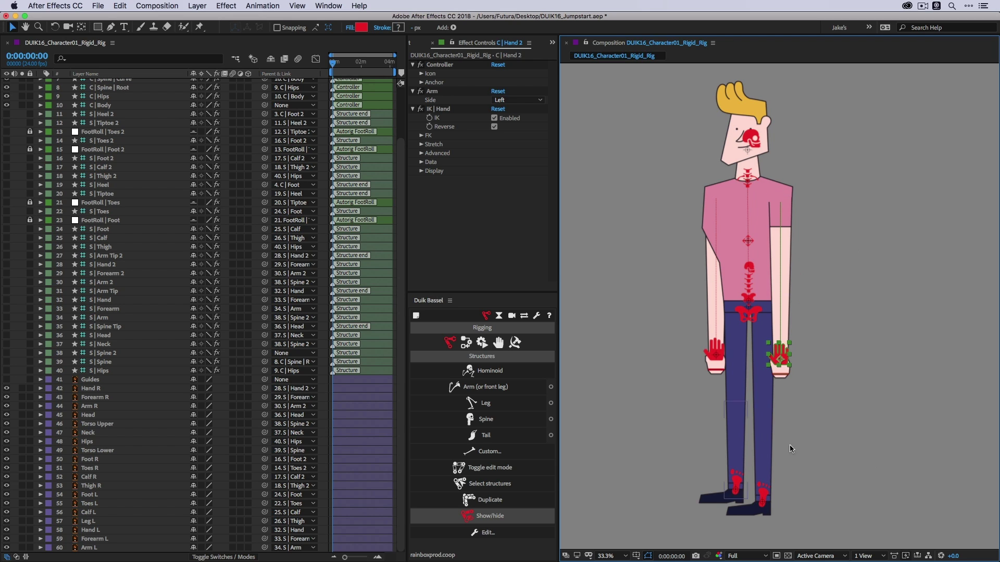
Step: Try moving the unlocked artwork directly, including the left calf, head and neck area, and undo the moves
left_click_drag(737, 441, 725, 440)
key("super+z")
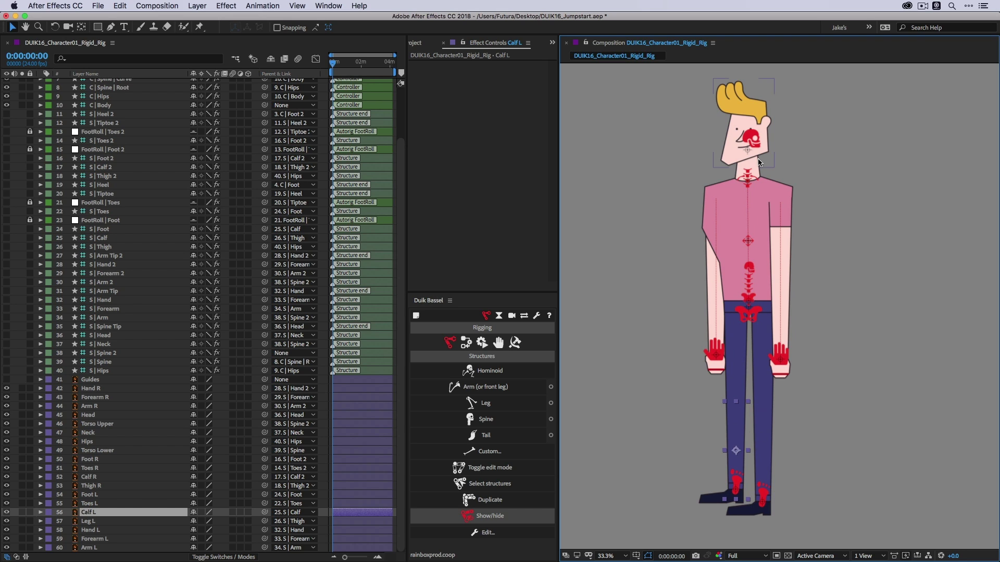
left_click_drag(741, 96, 743, 106)
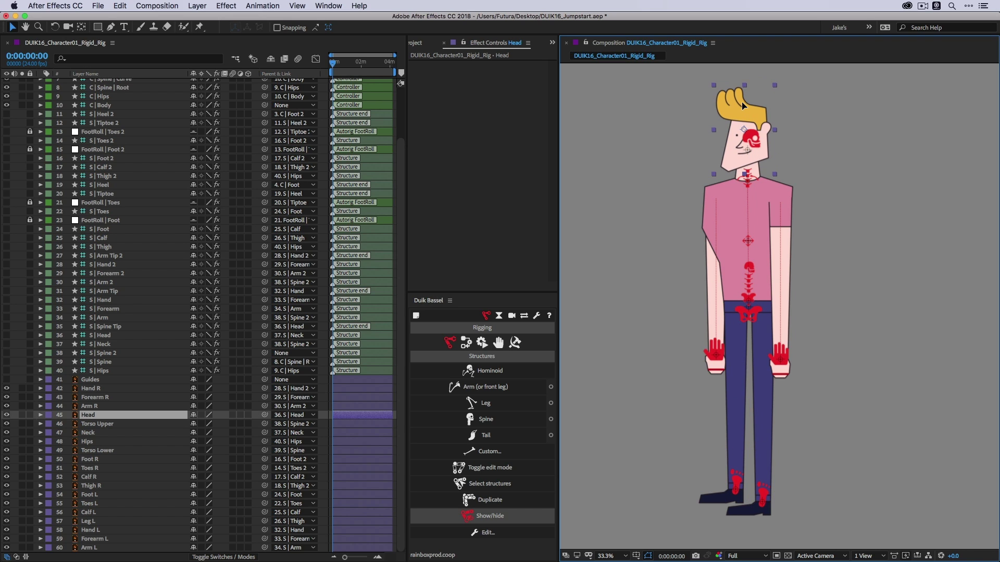
left_click(829, 195)
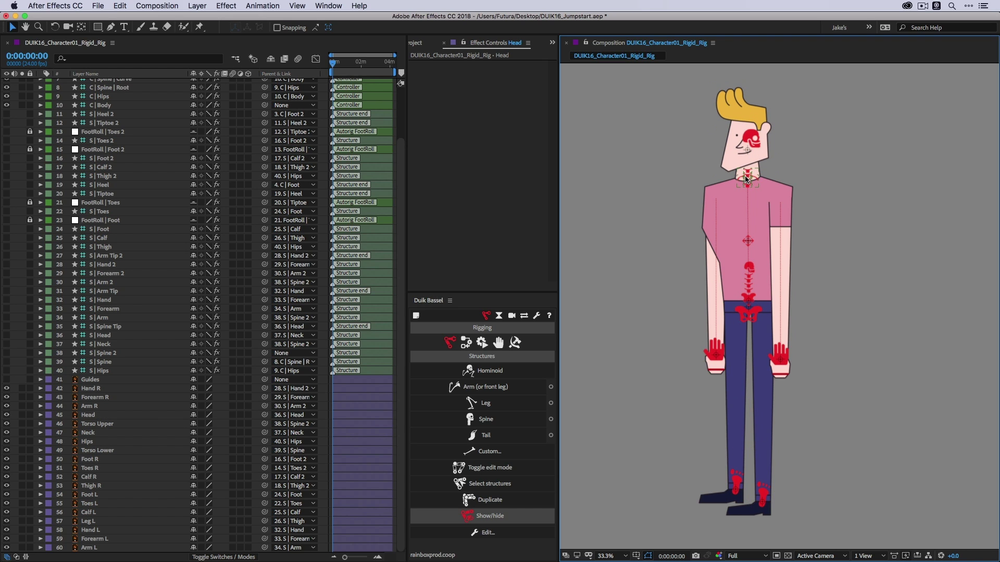
left_click_drag(750, 177, 728, 180)
left_click_drag(738, 212, 768, 199)
key("super+z")
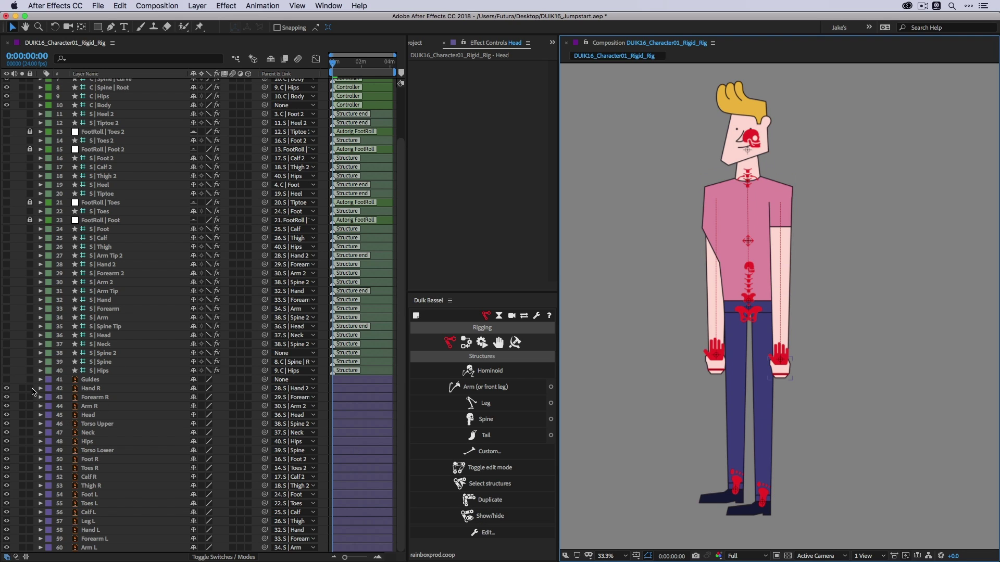
Step: Lock the Guides layer and all the character artwork layers and mark them as shy
left_click_drag(30, 389, 30, 549)
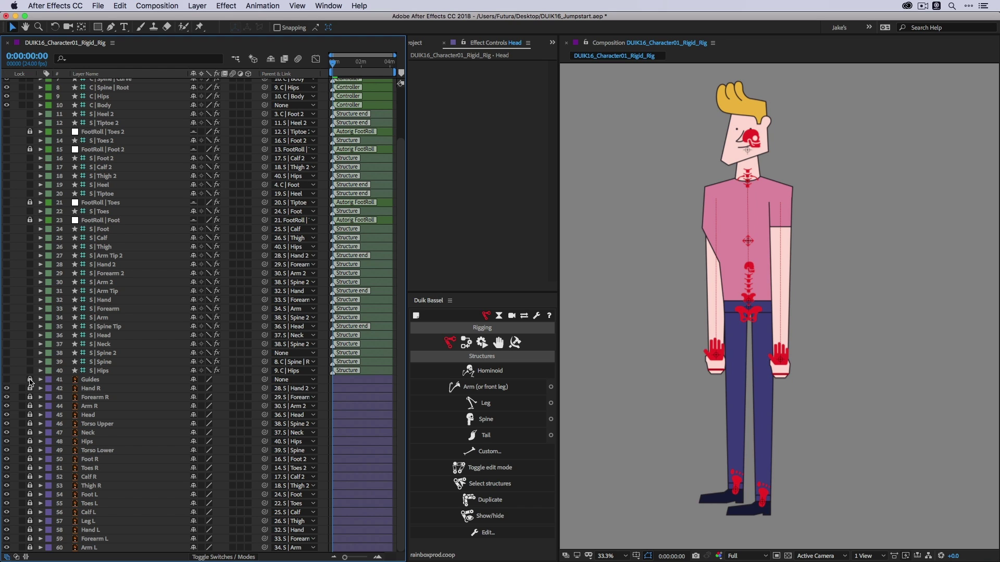
left_click(30, 380)
left_click_drag(196, 380, 193, 550)
Step: Mark all the S | structure layers as shy and hide the shy layers from the timeline
left_click(105, 372)
left_click(106, 115, "shift")
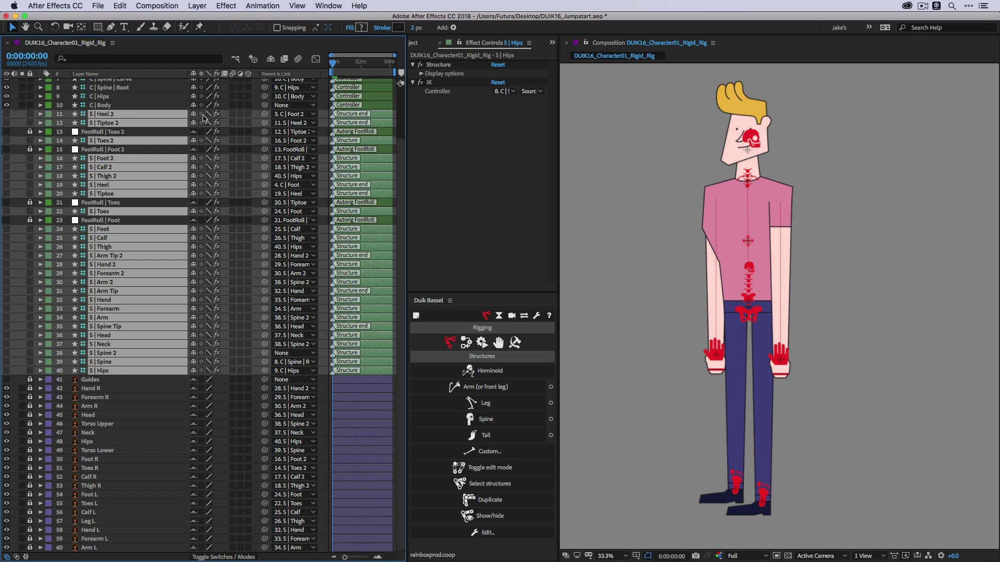
left_click(195, 116)
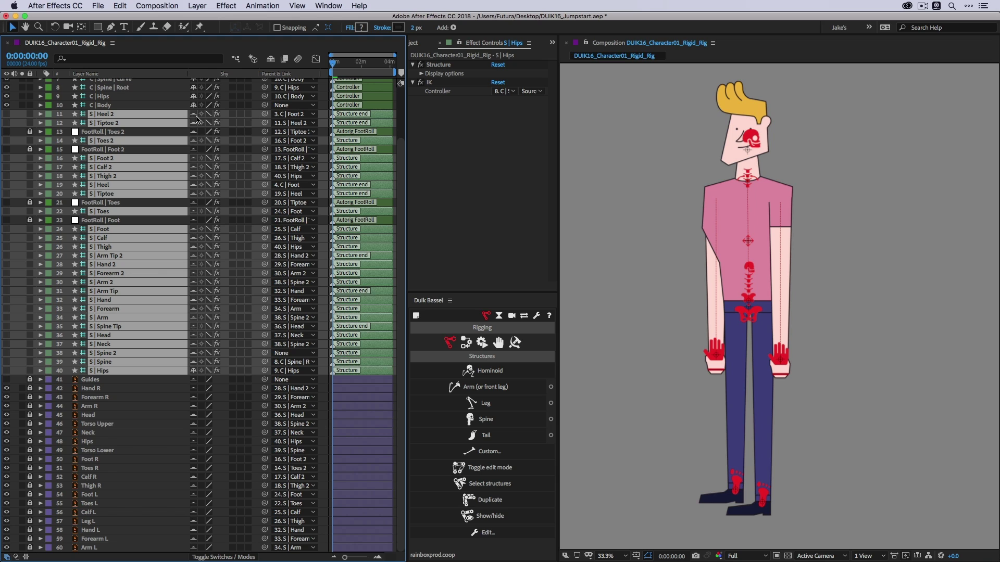
left_click(271, 58)
Step: Rename the C | Hand 2 controller to C | Hand R and the C | Foot 2 controller to C | Foot R
left_click(115, 84)
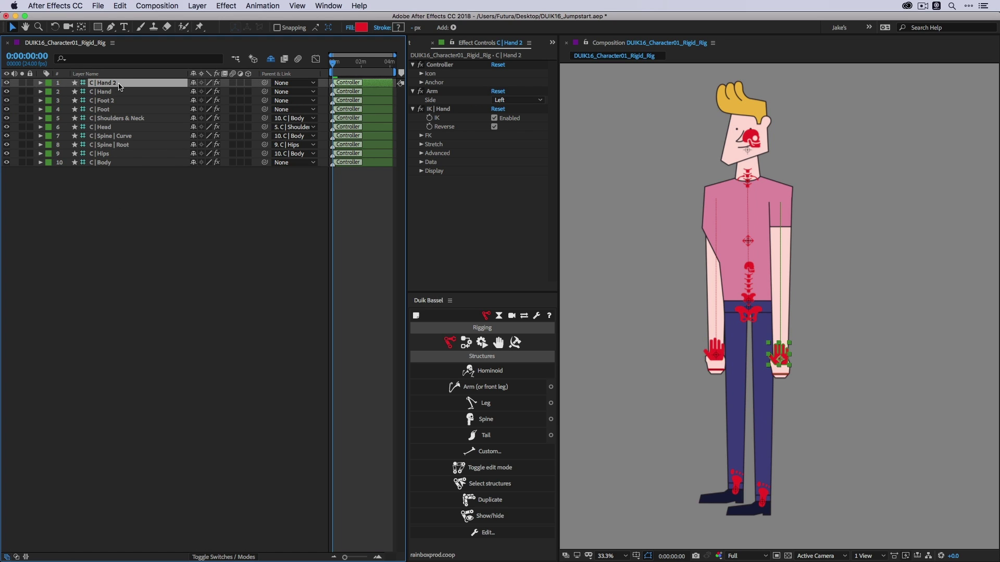
key("Return")
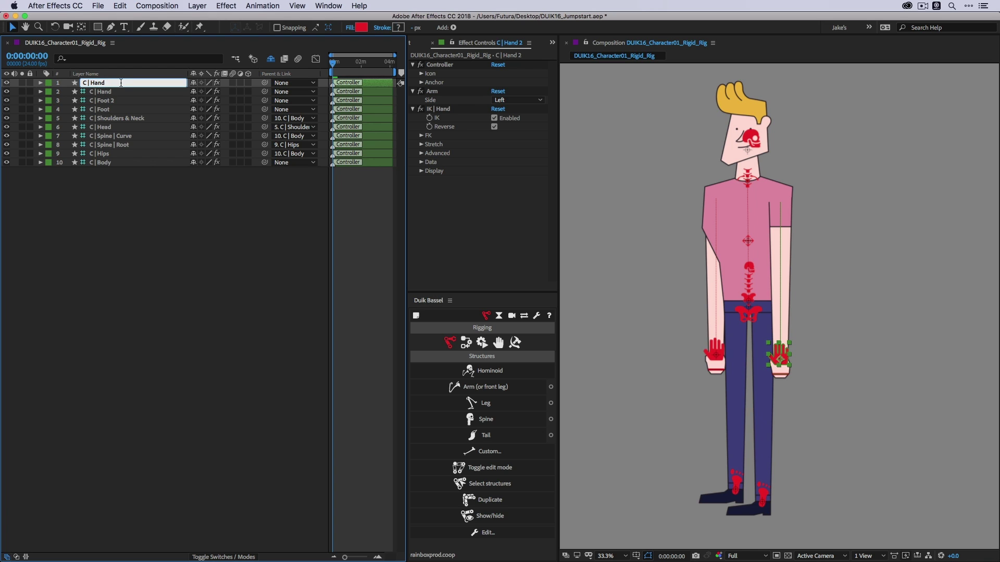
type("R")
key("Return")
left_click(109, 97)
key("Return")
key("Right")
key("BackSpace")
type("R")
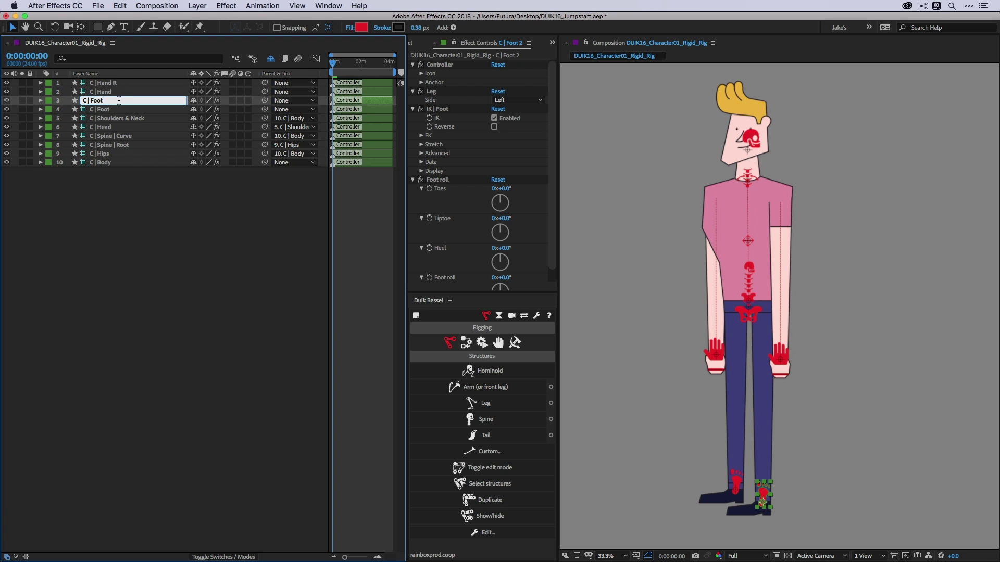
key("Return")
Step: Rename the C | Hand controller to C | Hand L and the C | Foot controller to C | Foot L
left_click(120, 91)
key("Return")
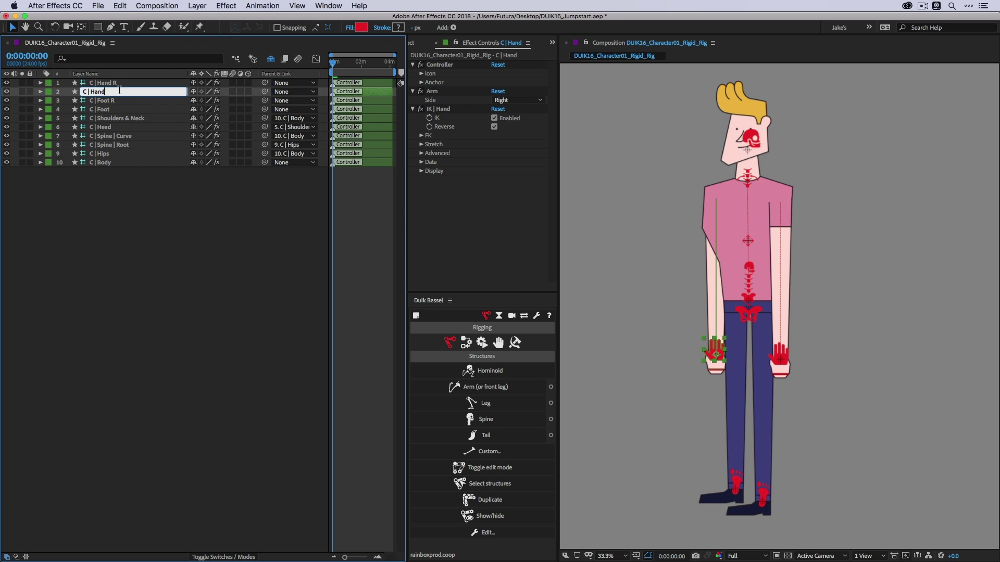
type("L")
key("Return")
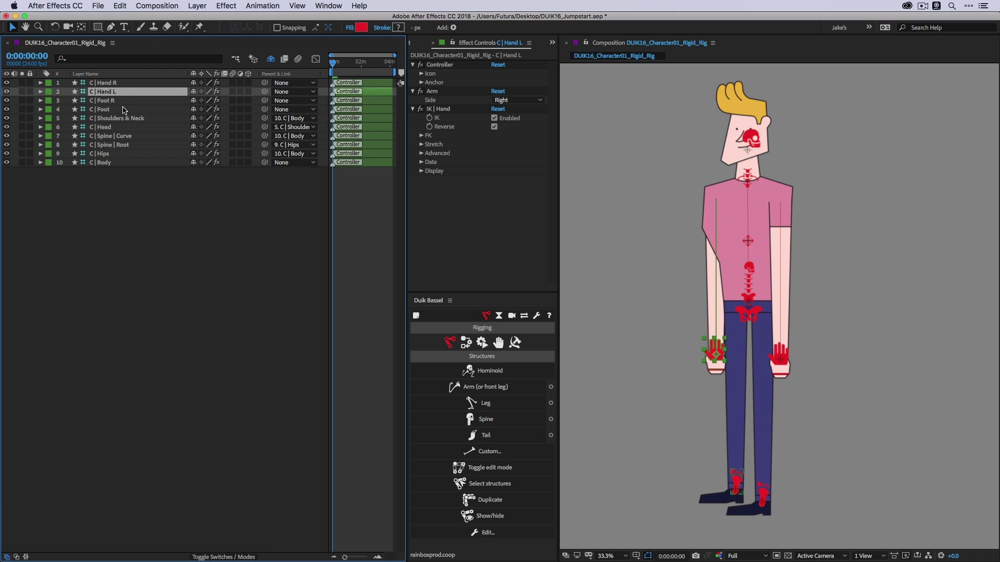
left_click(122, 109)
key("Return")
key("Right")
key("Return")
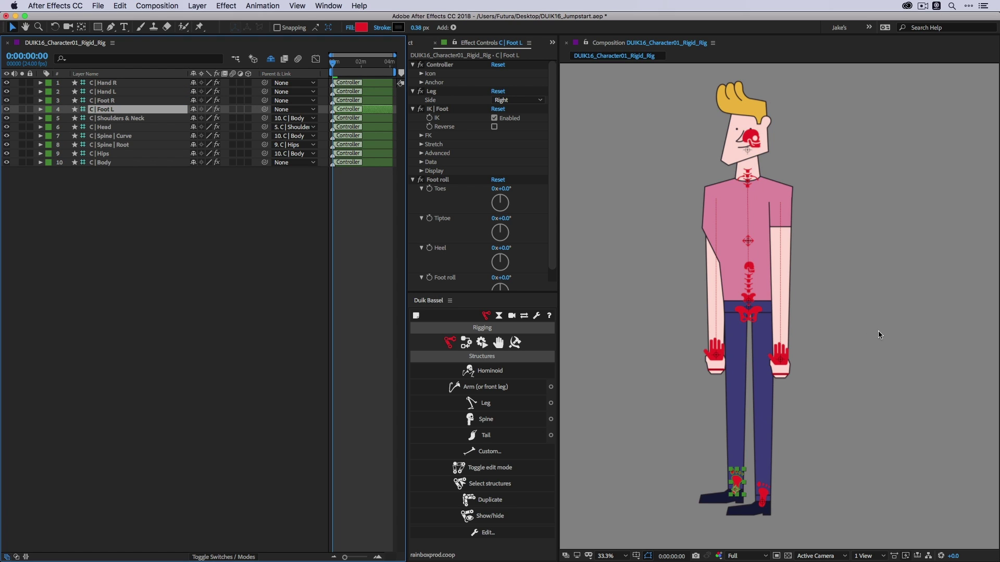
left_click(139, 201)
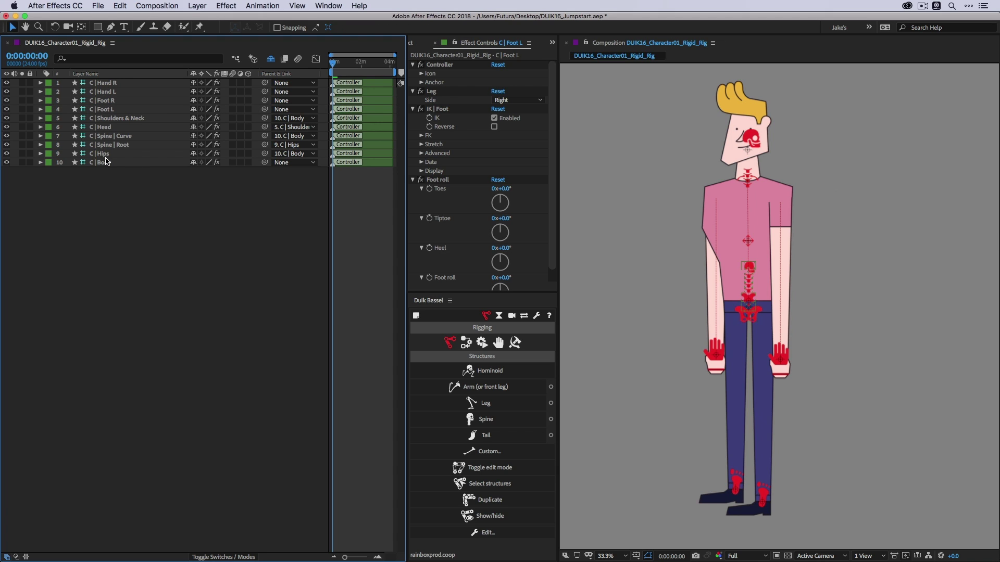
Step: Recolor all the controllers to cyan #3afff4 with Duik's controller editing function and save the project
left_click(500, 348)
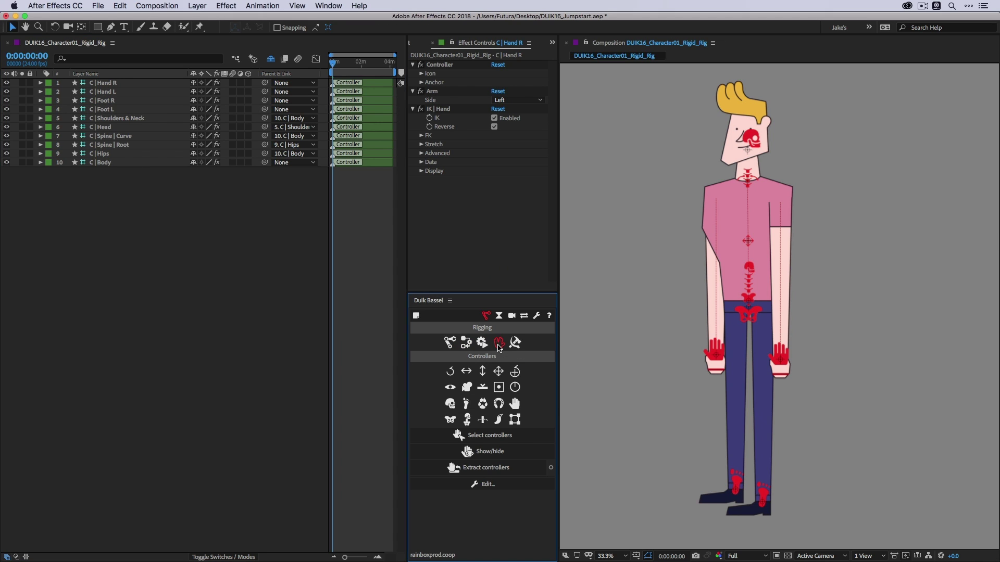
left_click(489, 440)
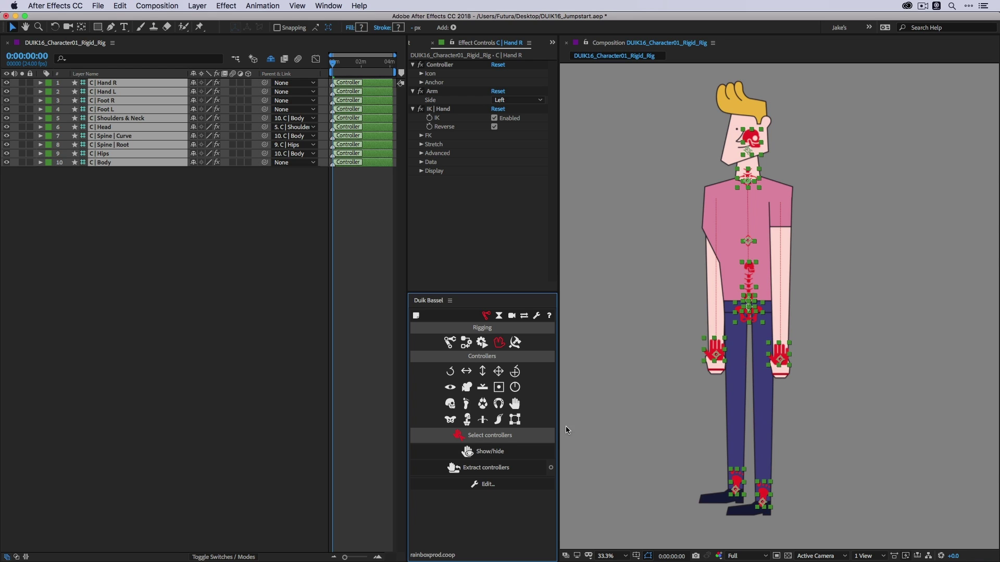
left_click(485, 485)
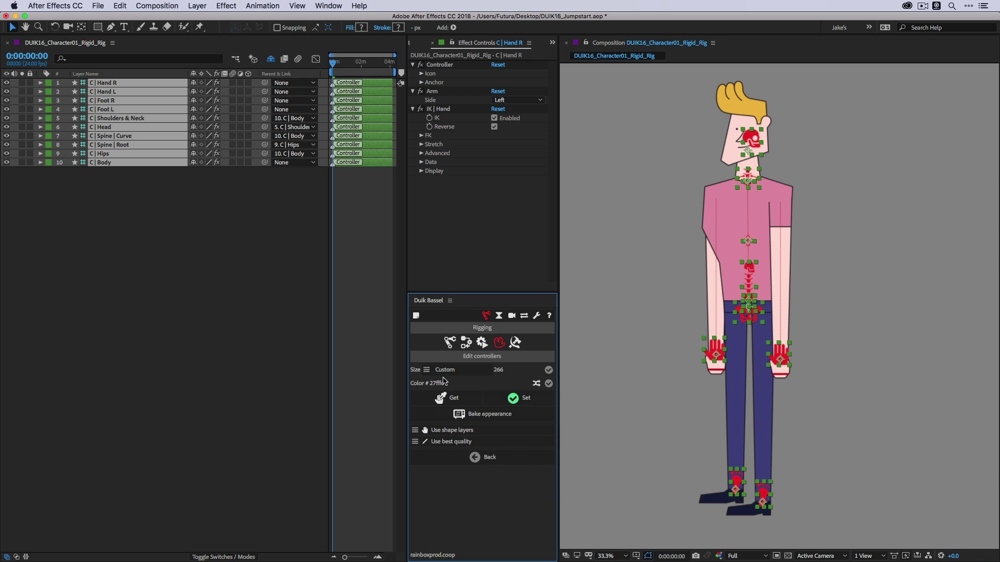
left_click(427, 384)
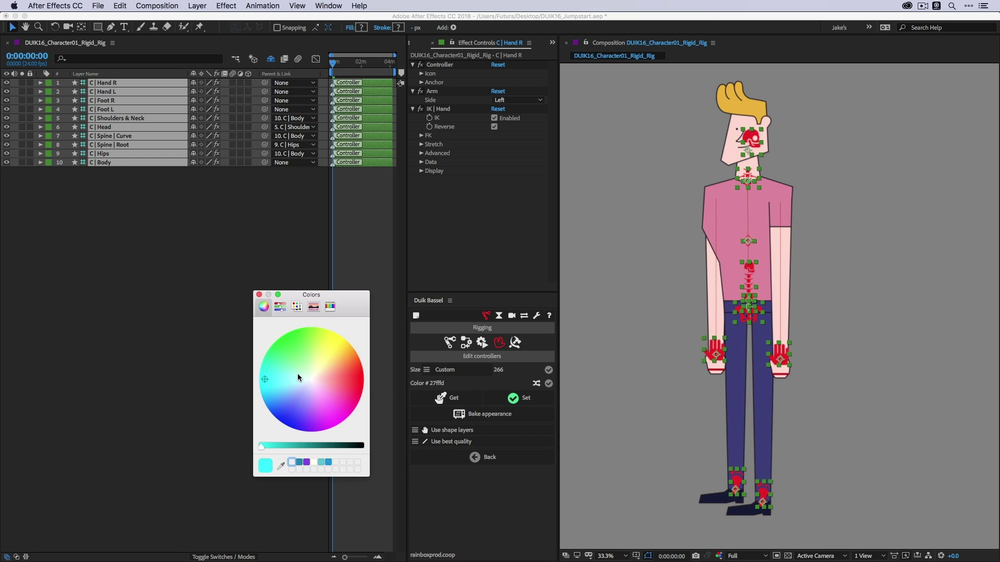
mouse_move(265, 379)
left_mouse_down()
mouse_move(283, 374)
mouse_move(271, 377)
left_mouse_up()
left_click(259, 294)
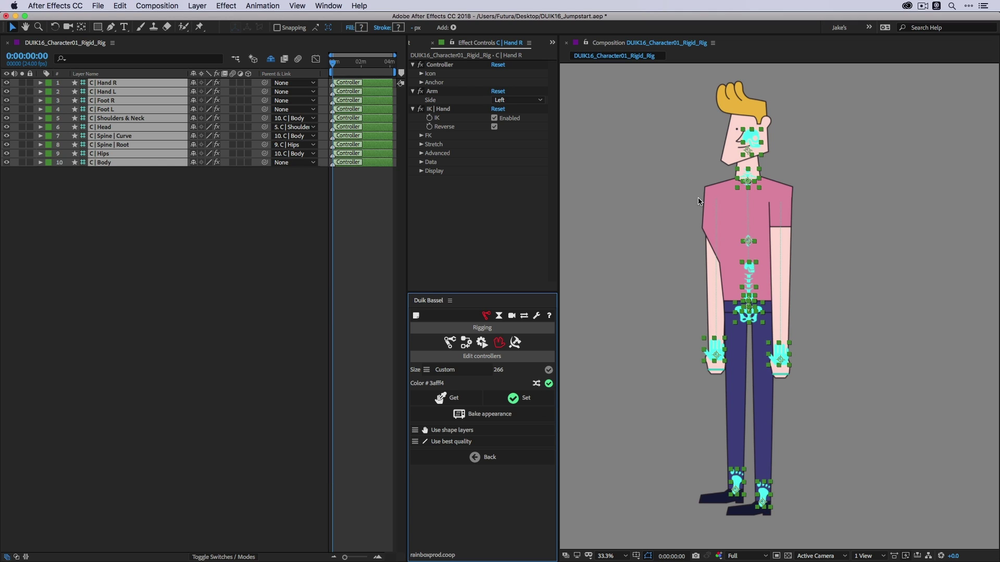
left_click(475, 457)
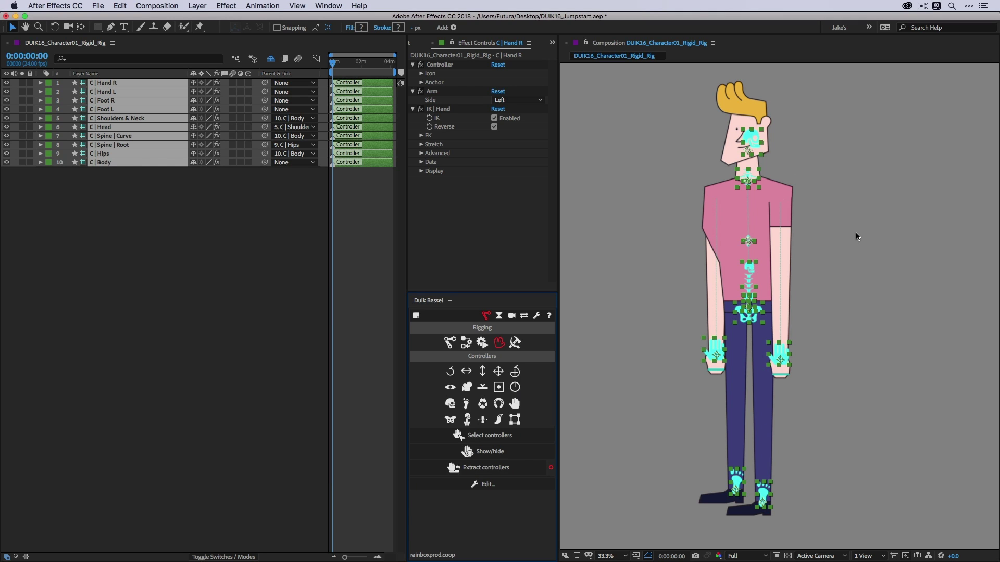
left_click(806, 274)
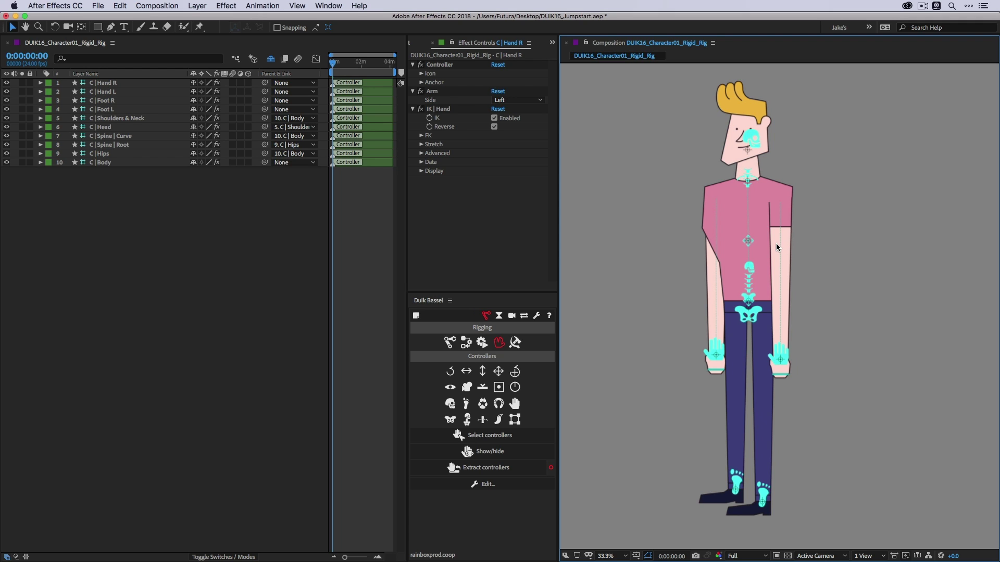
key("super+s")
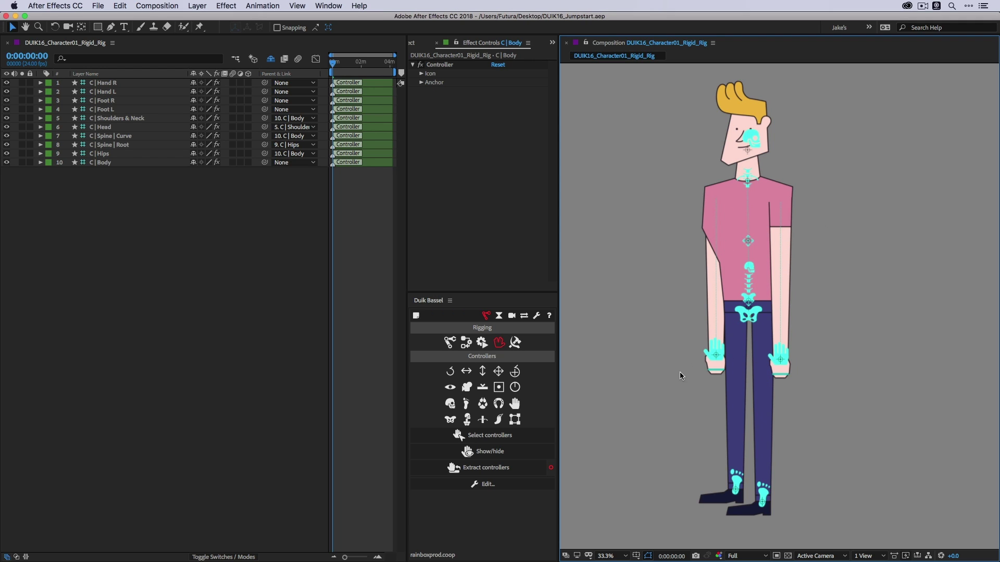
Step: Reveal the Position of all ten controllers and zero them out with Duik's Add zero function
left_click_drag(125, 195, 79, 81)
left_click(113, 176)
left_click(112, 164)
left_click(112, 83, "shift")
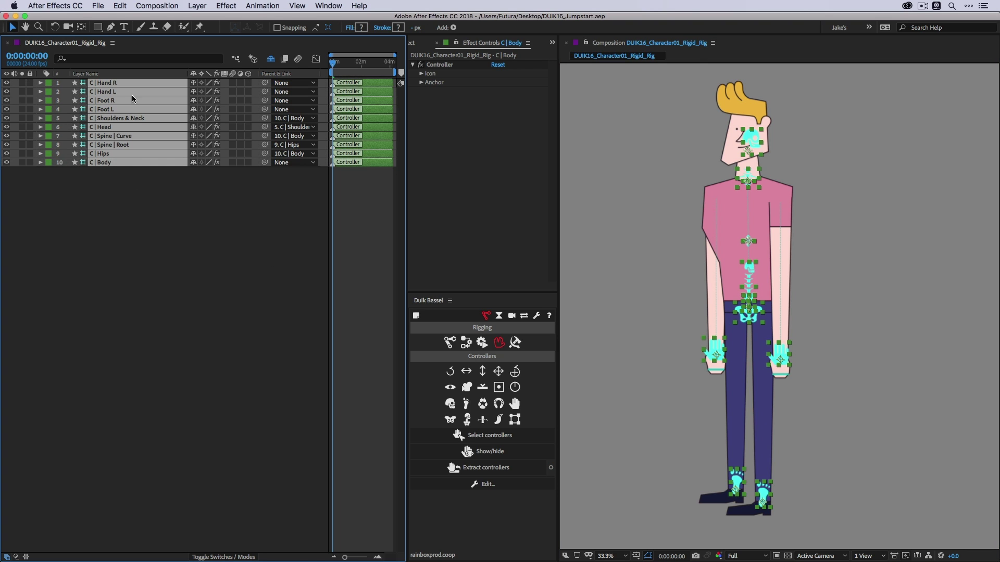
left_click(467, 343)
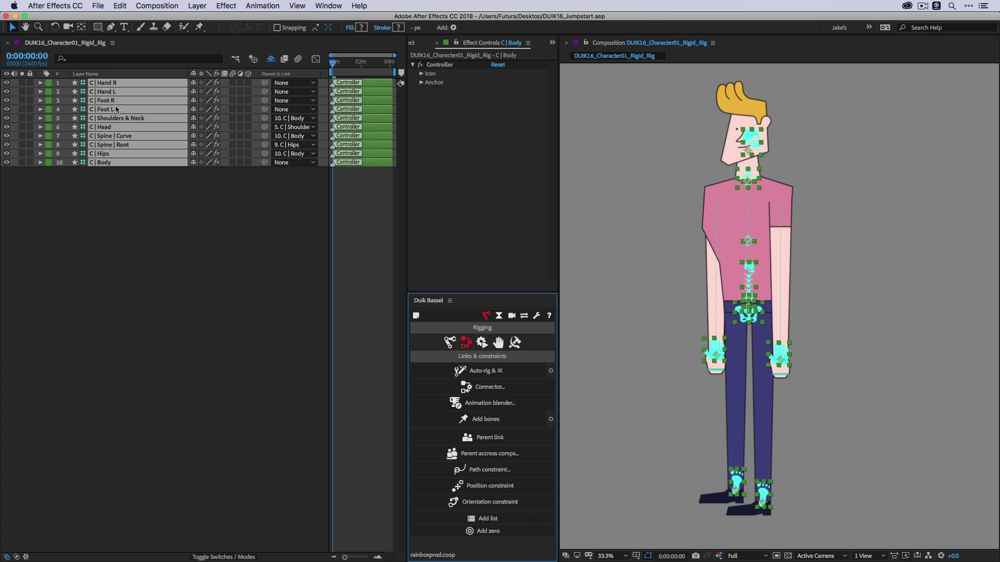
key("p")
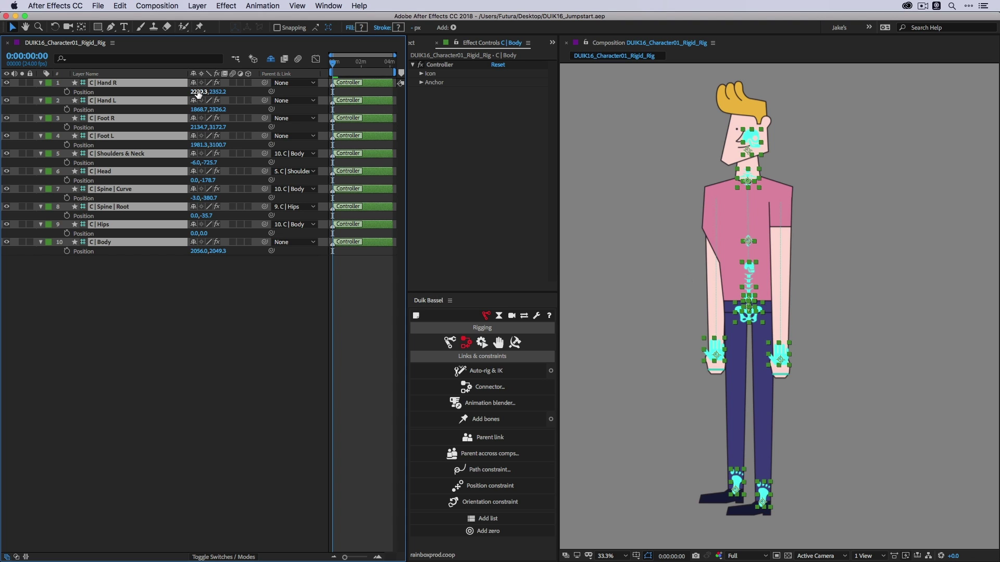
left_click(492, 532)
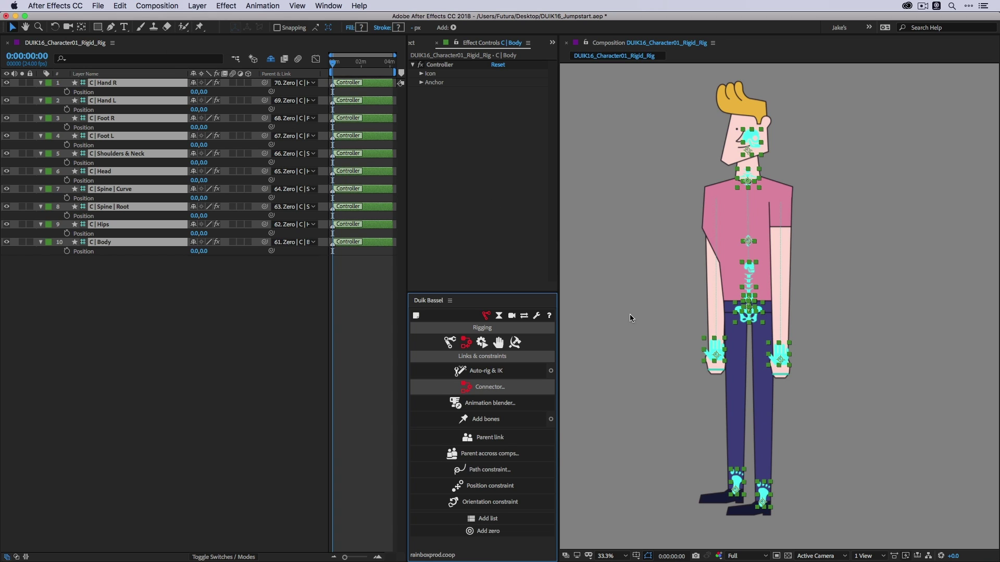
Step: Test the zeroed rig by lowering the C | Body controller slightly, and undo the move
left_click(844, 274)
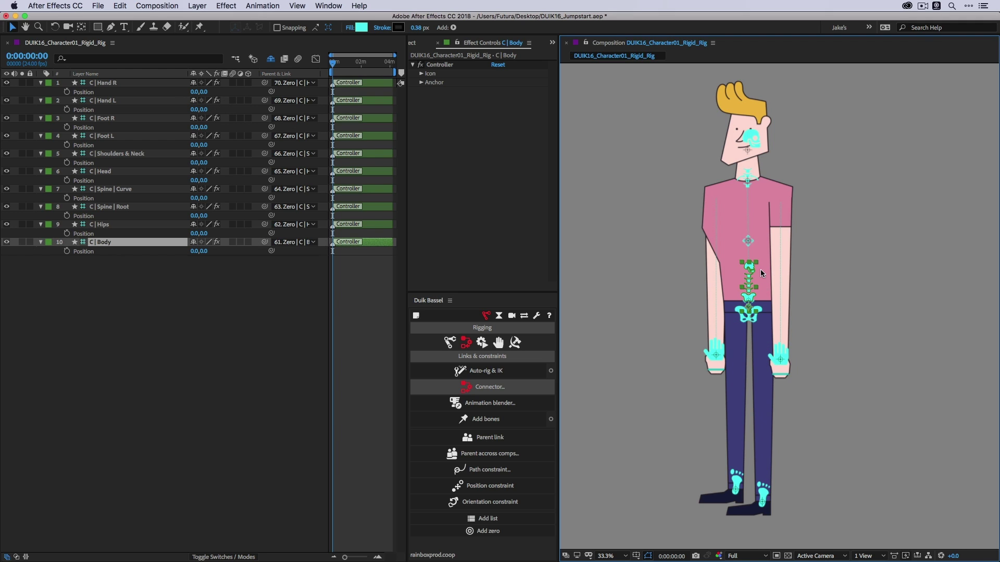
left_click_drag(750, 285, 749, 299)
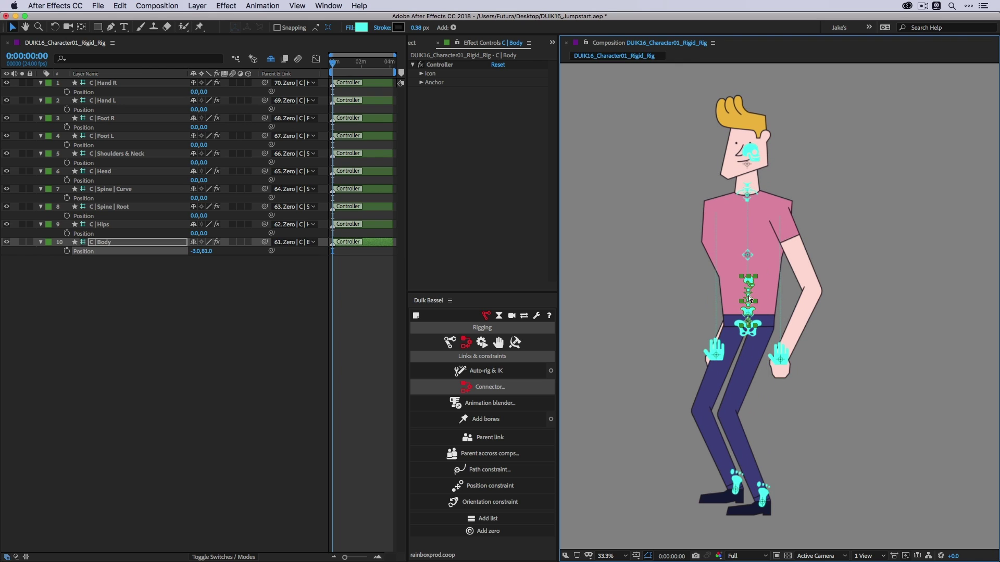
key("super+z")
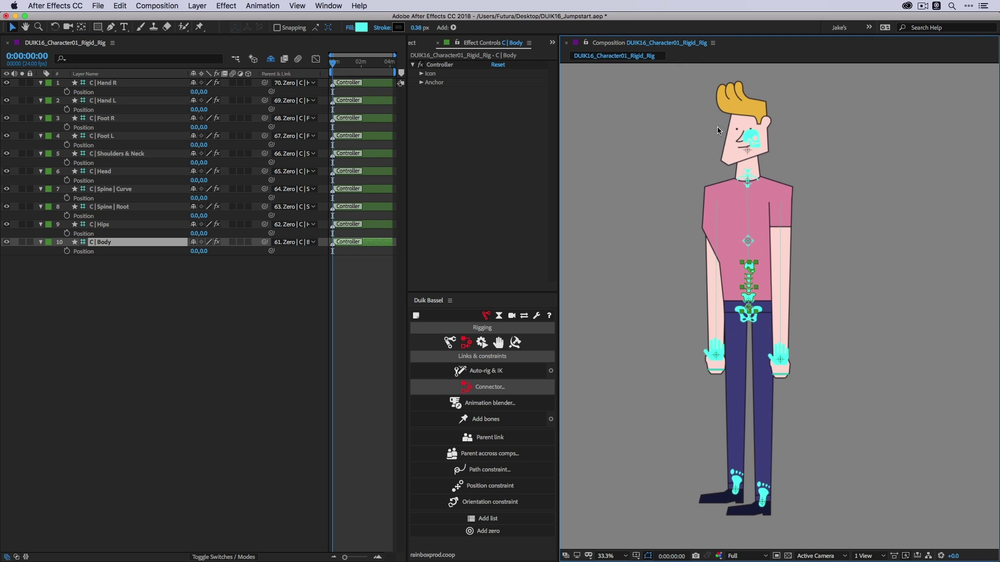
Step: Bring up Duik's Automations tools and duplicate the DUIK16_Character01_Rigid_Rig composition in the project
left_click(480, 347)
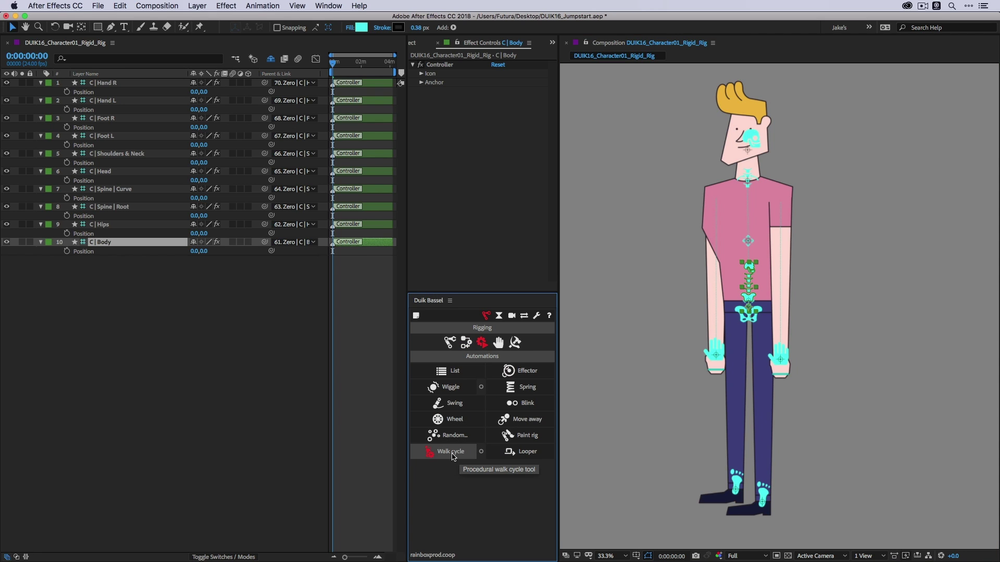
left_click(416, 43)
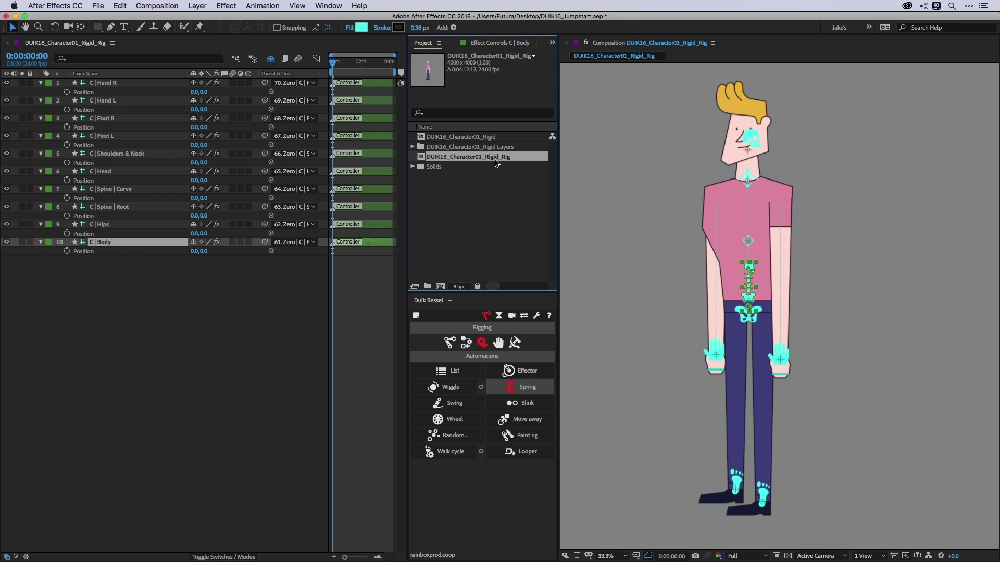
key("super+d")
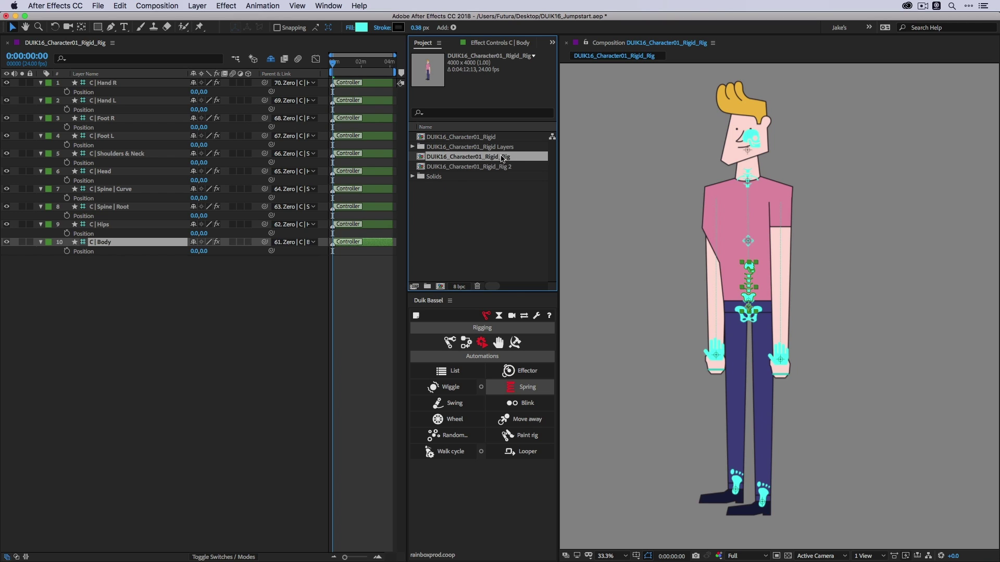
Step: Rename the duplicated rig composition DUIK16_Character01_Rigid_WalkCycle and open it
left_click(499, 167)
key("Return")
left_click_drag(502, 167, 514, 168)
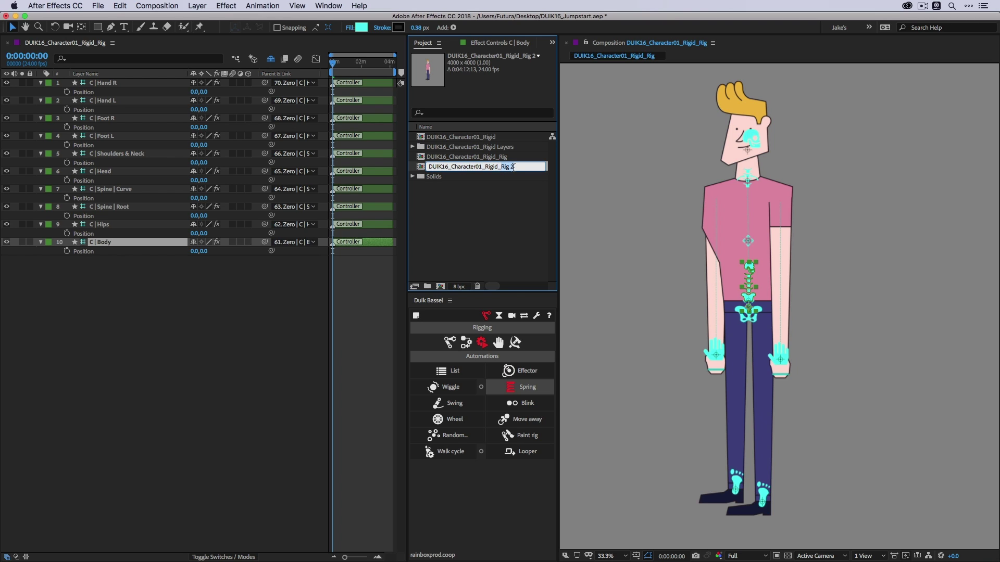
type("WalkCycle")
key("Return")
double_click(504, 168)
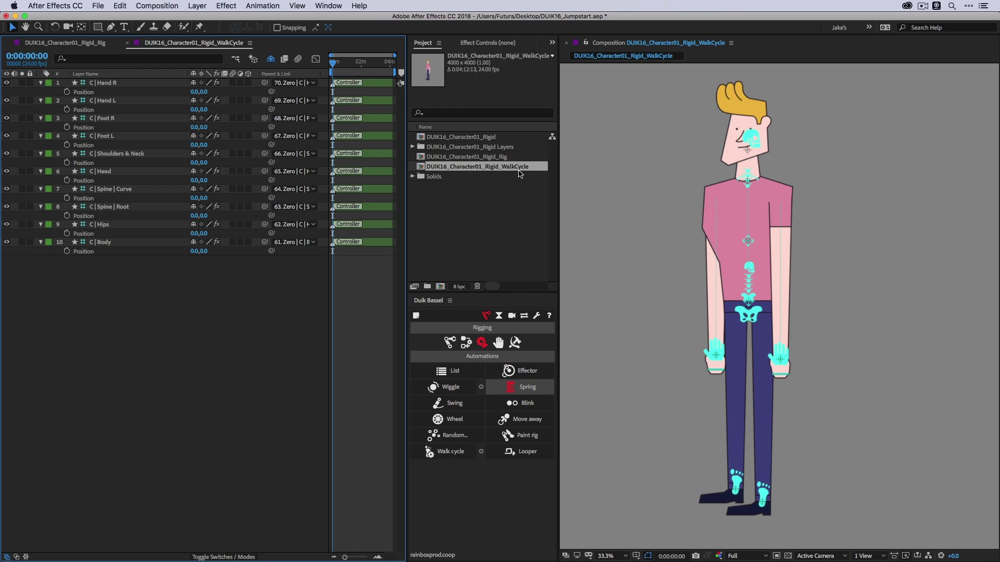
Step: Collapse the layer properties and apply Duik's Walk cycle automation to all ten controllers, from C | Body to C | Hand R
key("e")
key("e")
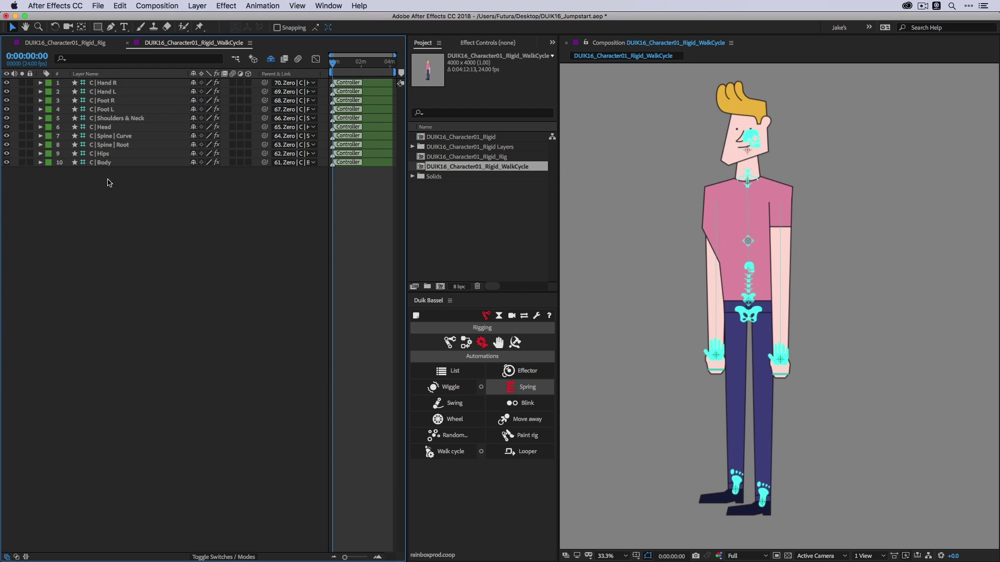
left_click(108, 163)
left_click(103, 85, "shift")
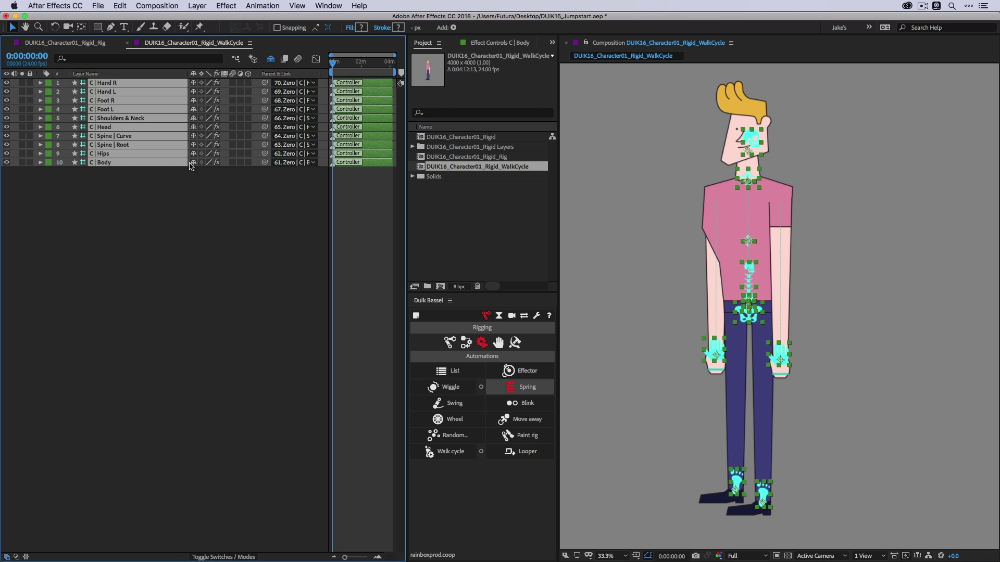
left_click(450, 452)
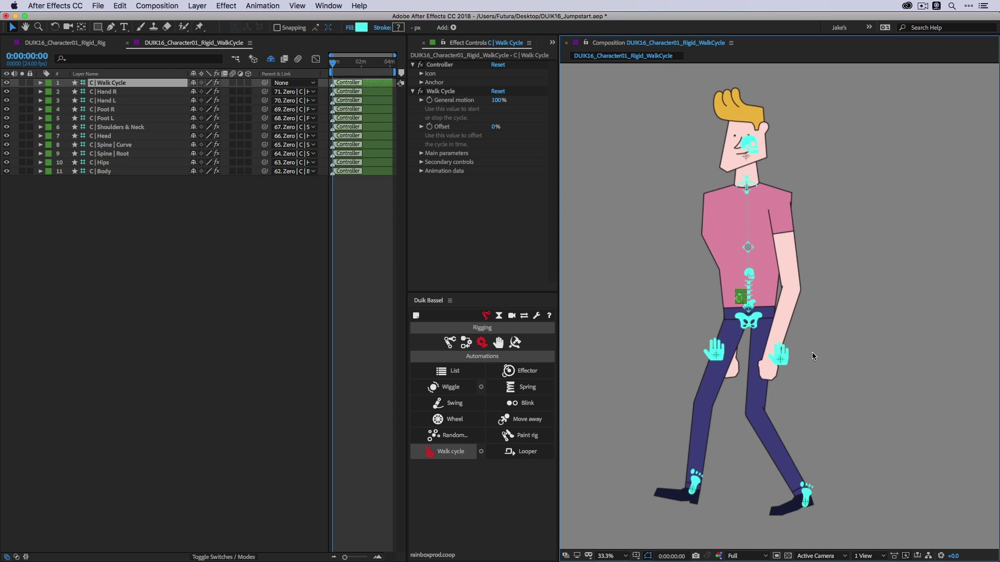
Step: Move the C | Walk Cycle controller off the character's torso into the empty space behind the back
left_click(827, 294)
left_click(741, 297)
left_click_drag(741, 298, 643, 296)
left_click(655, 330)
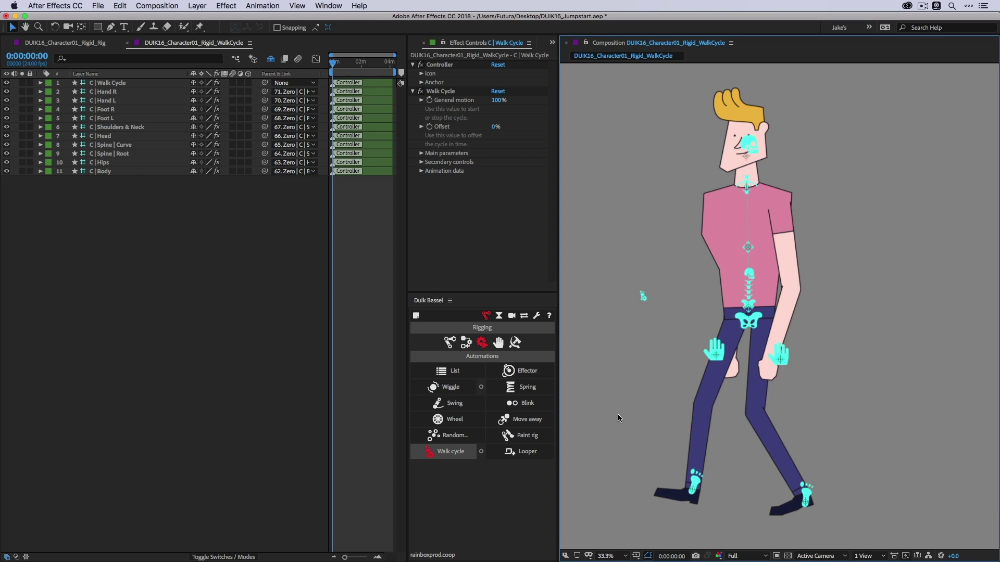
left_click(434, 457)
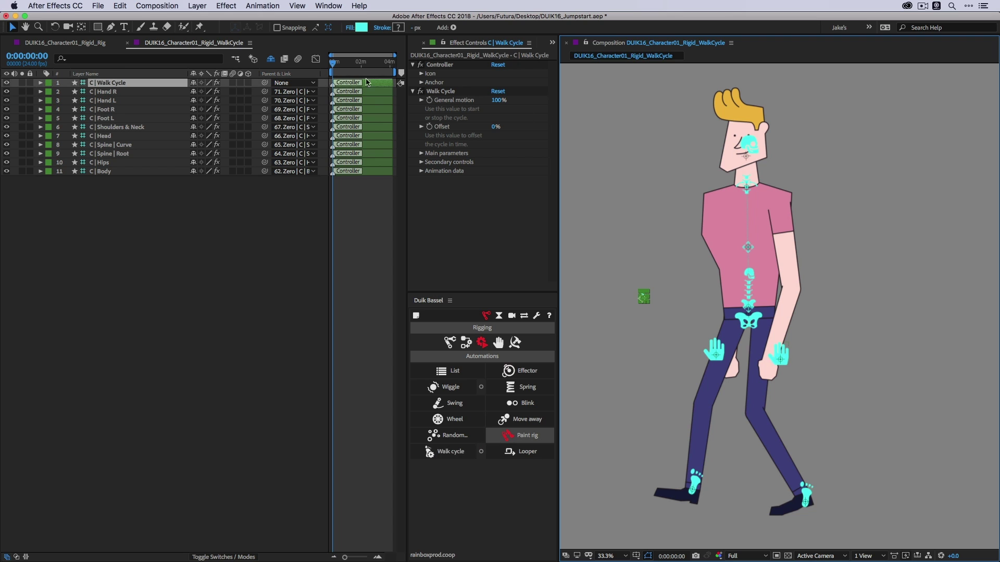
Step: Preview the generated walk cycle, and replay it with the timeline magnified around its opening seconds
key("space")
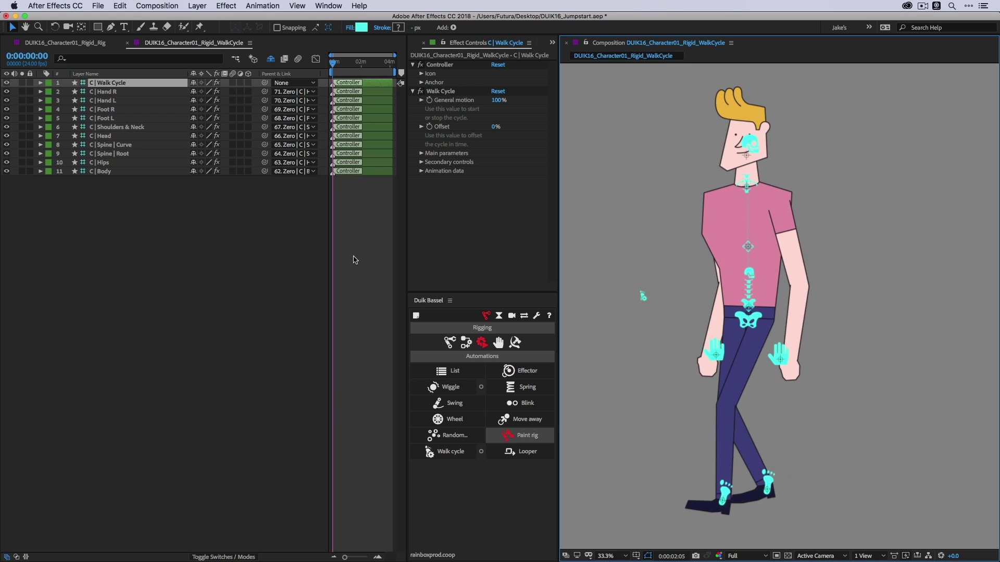
key("space")
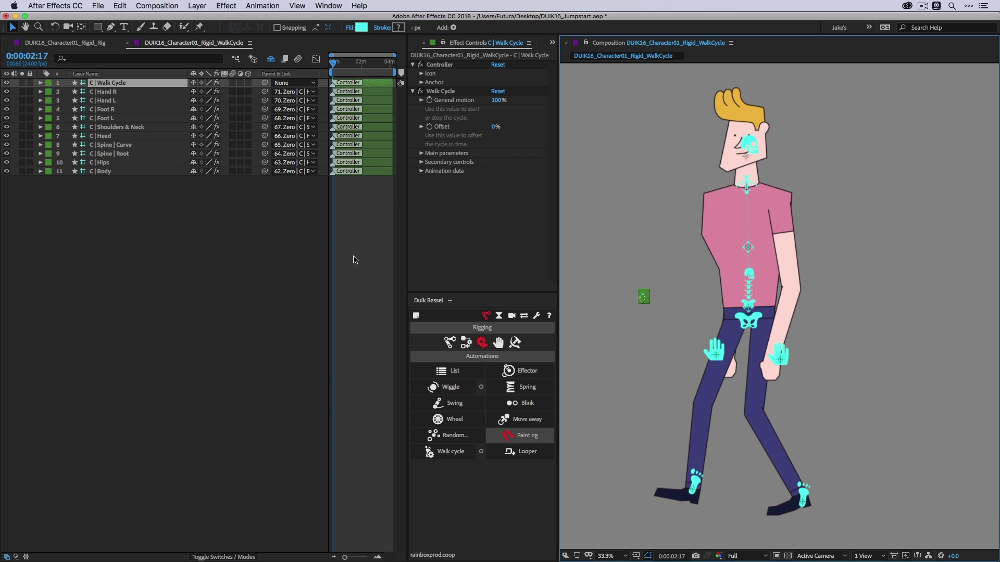
key("equal")
key("equal")
key("equal")
key("equal")
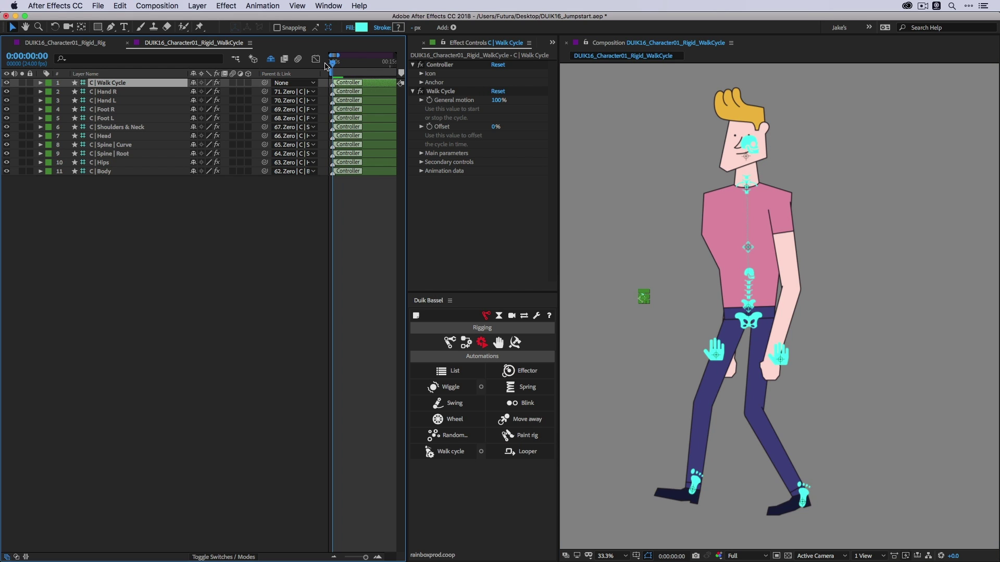
left_click(346, 67)
key("space")
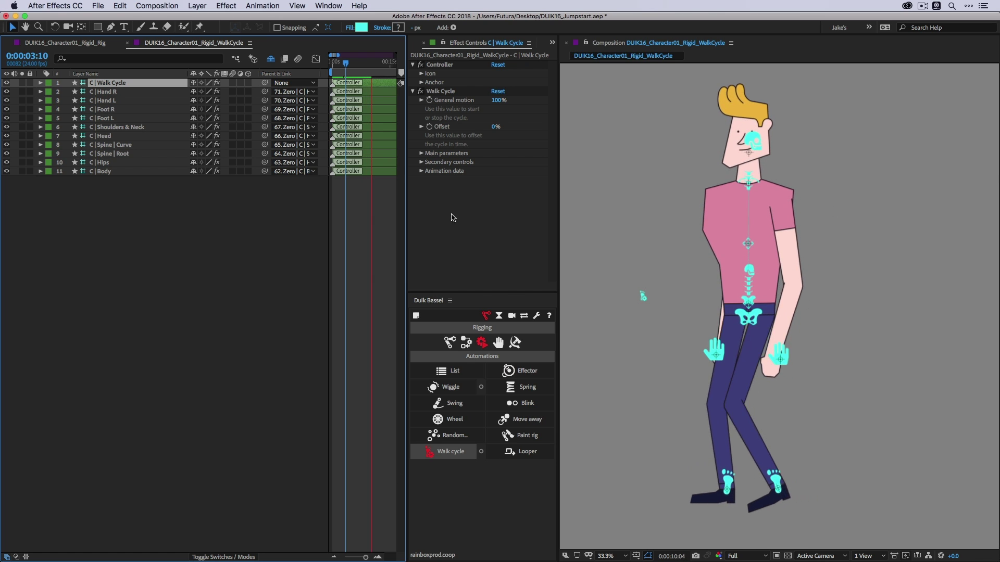
Step: End the work area at about 10 seconds and replay the walk cycle from the start
key("space")
key("n")
key("Home")
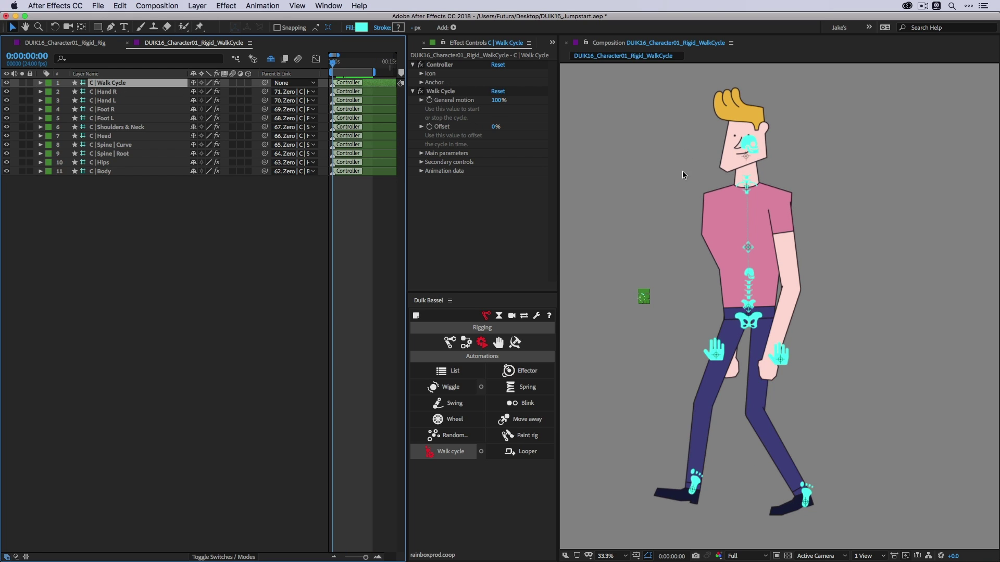
key("space")
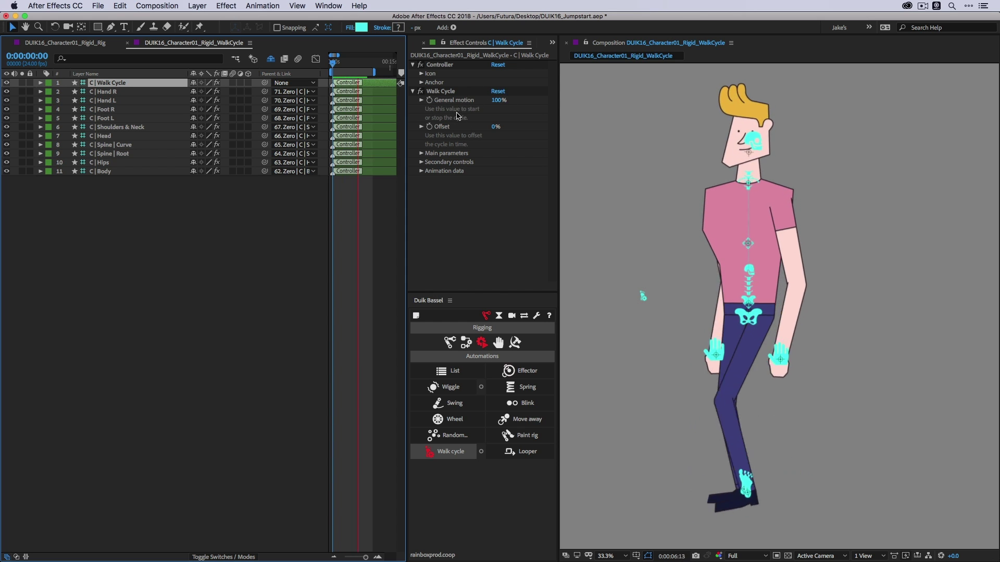
Step: Keyframe the Walk Cycle's General motion from 0% to 100% at 0:00:00:20, reveal its keyframes in the timeline and preview the start of the walk
left_click(499, 100)
left_click_drag(334, 63, 340, 66)
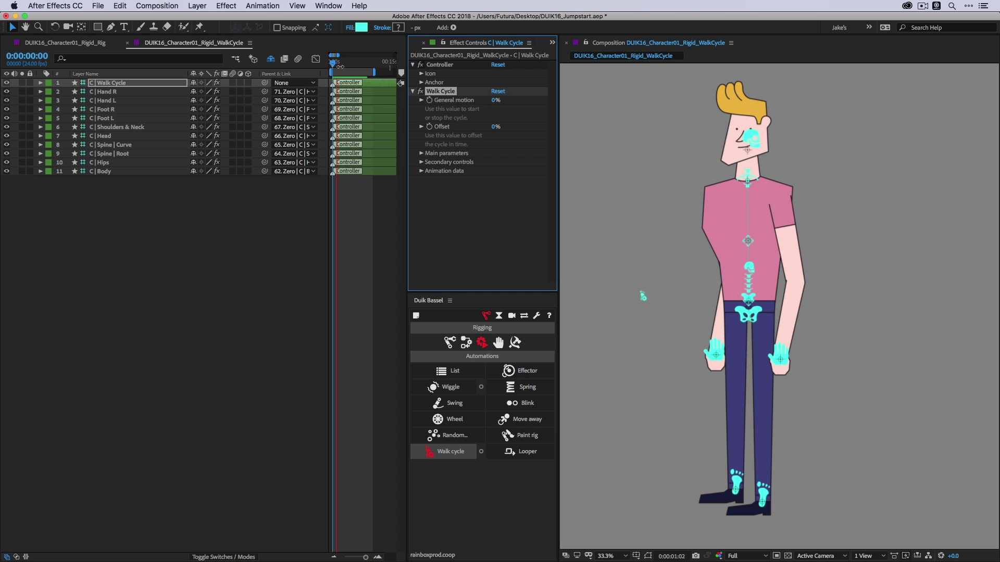
key("Home")
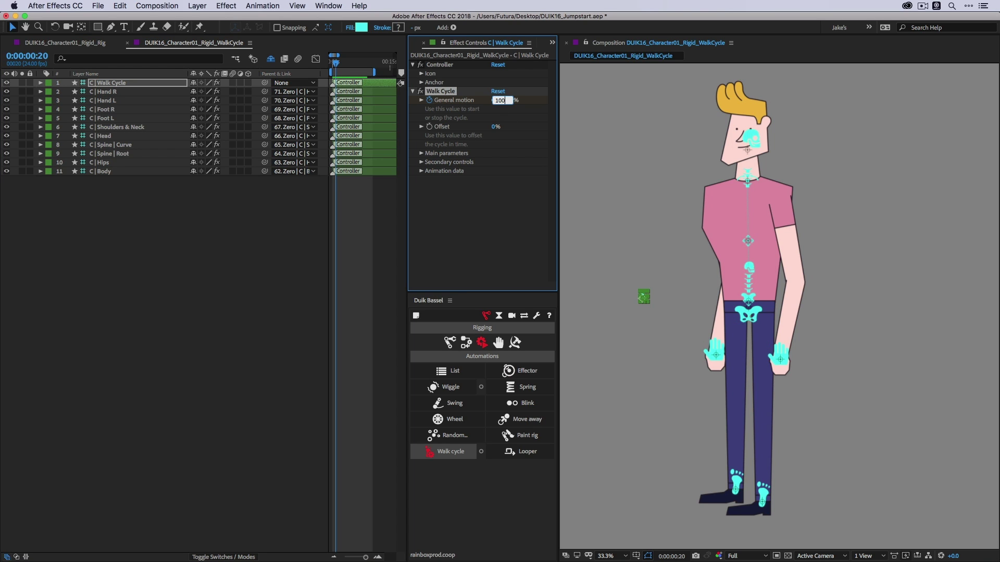
left_click(376, 85)
key("u")
key("equal")
key("equal")
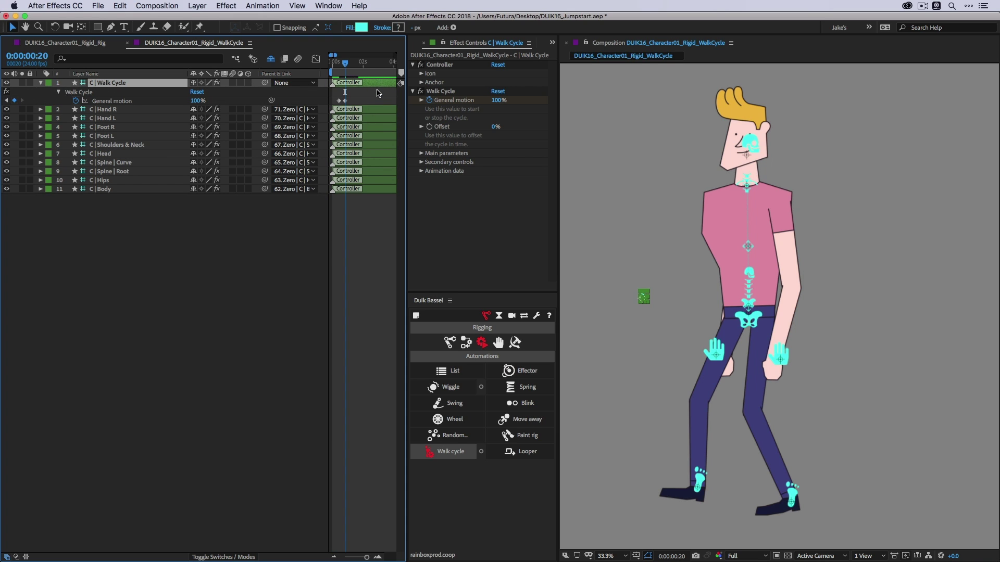
key("space")
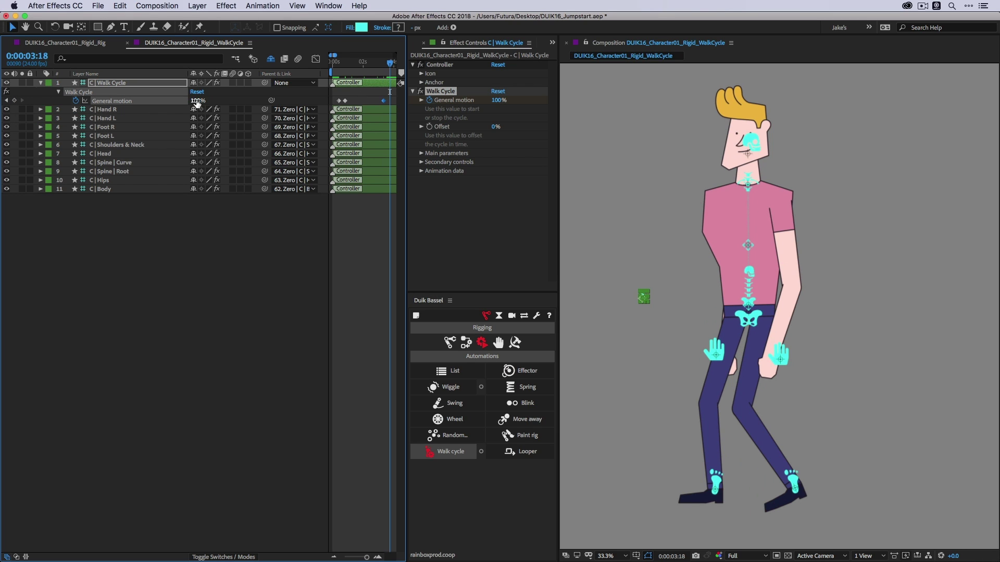
Step: Key the Walk Cycle's General motion to 0% just after its last 100% keyframe and preview the walk
key("Return")
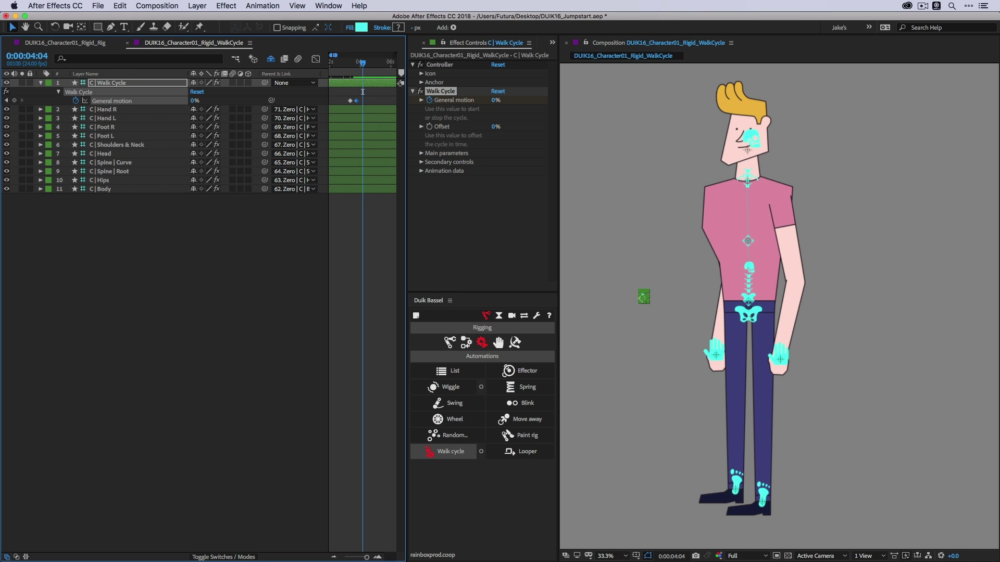
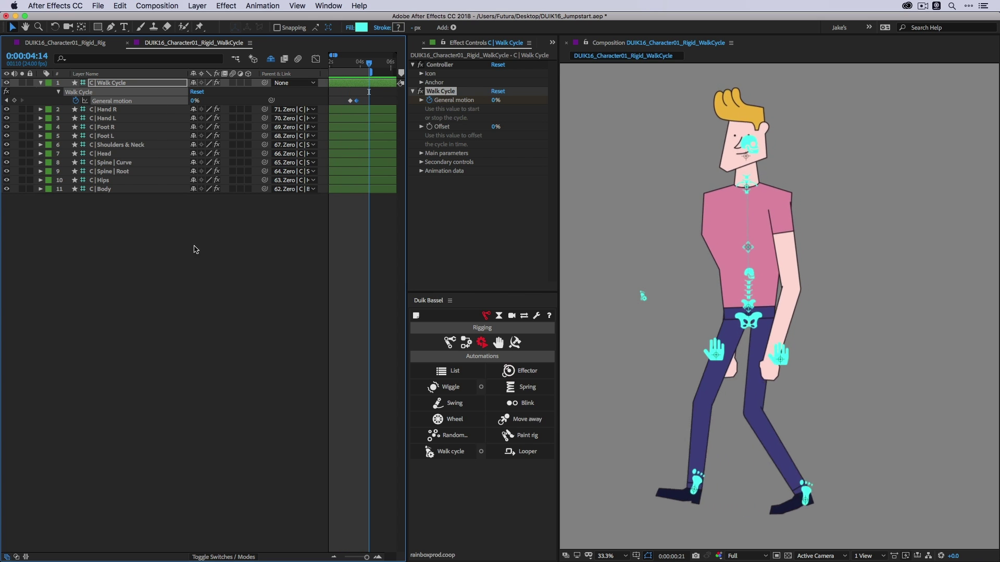
left_click(104, 189)
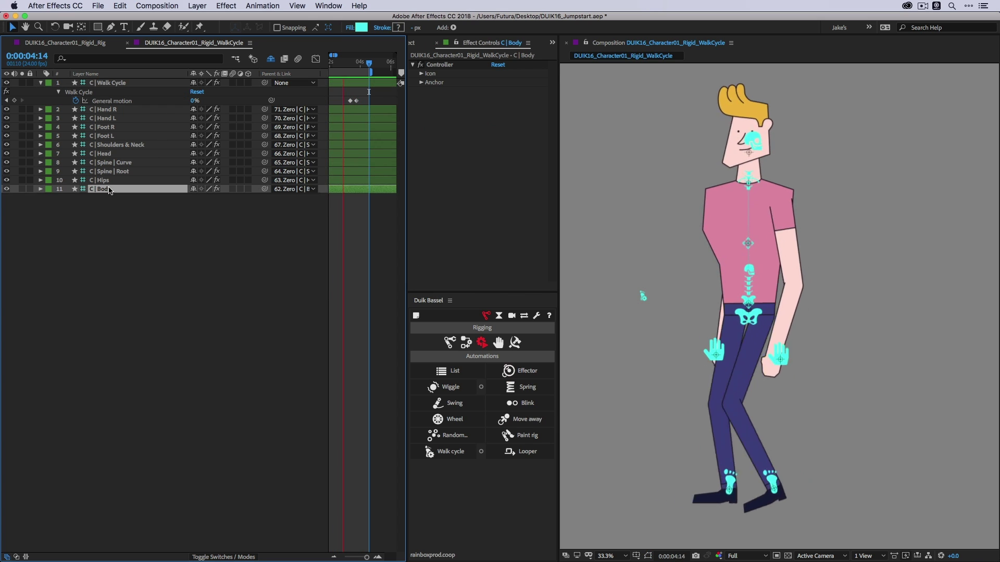
key("space")
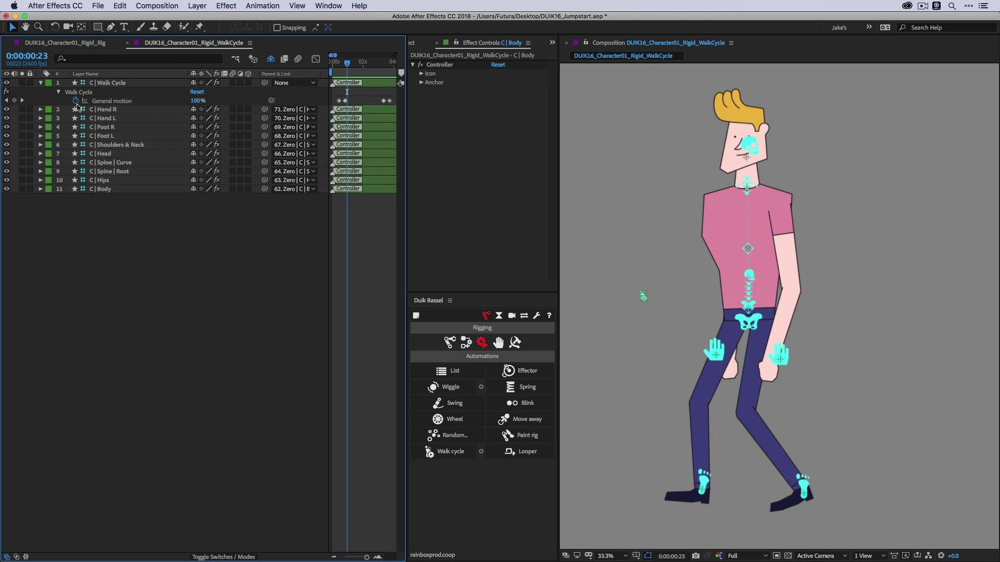
Step: Remove the General motion keyframes, set General motion to 150%, and preview the walk cycle
left_click(249, 101)
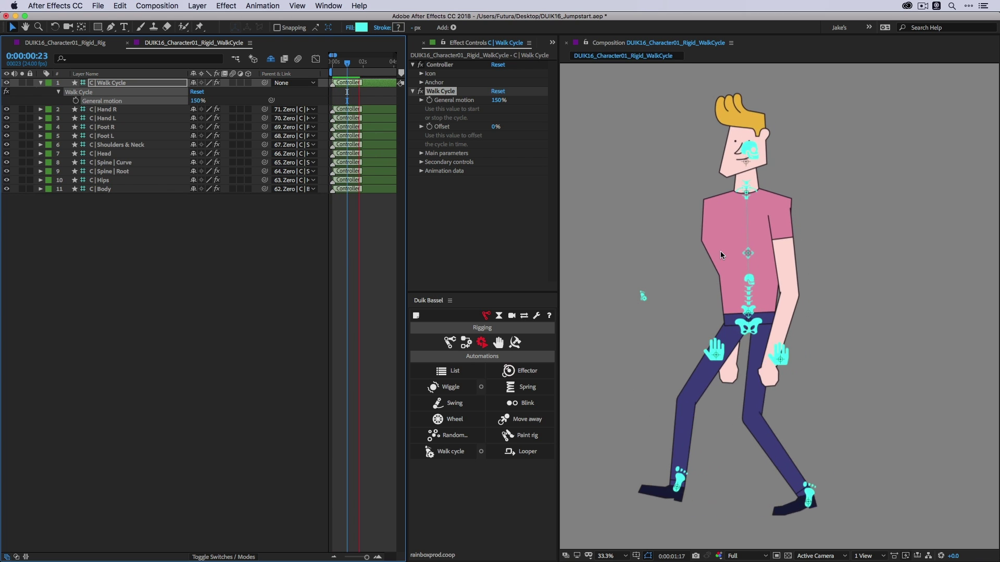
key("space")
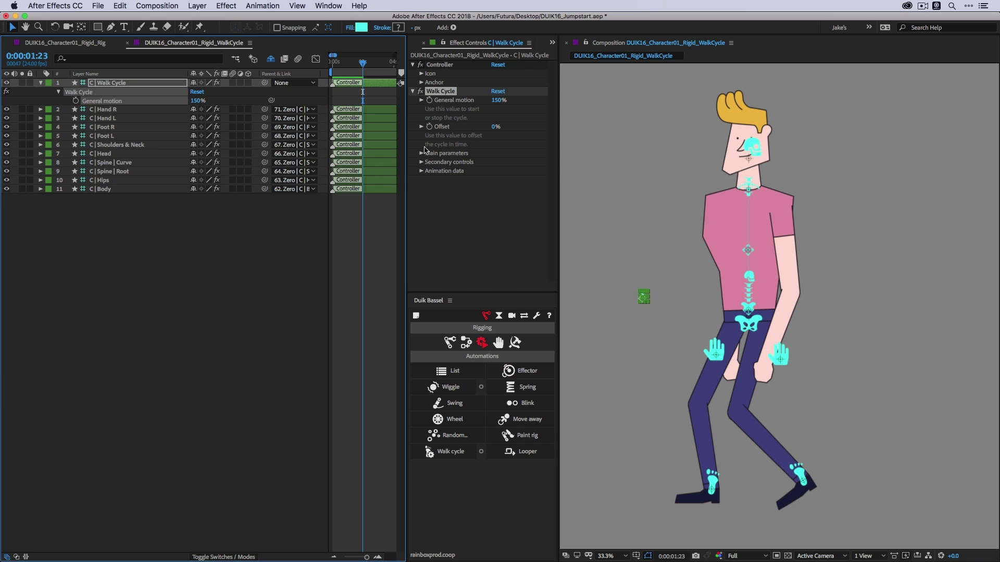
key("space")
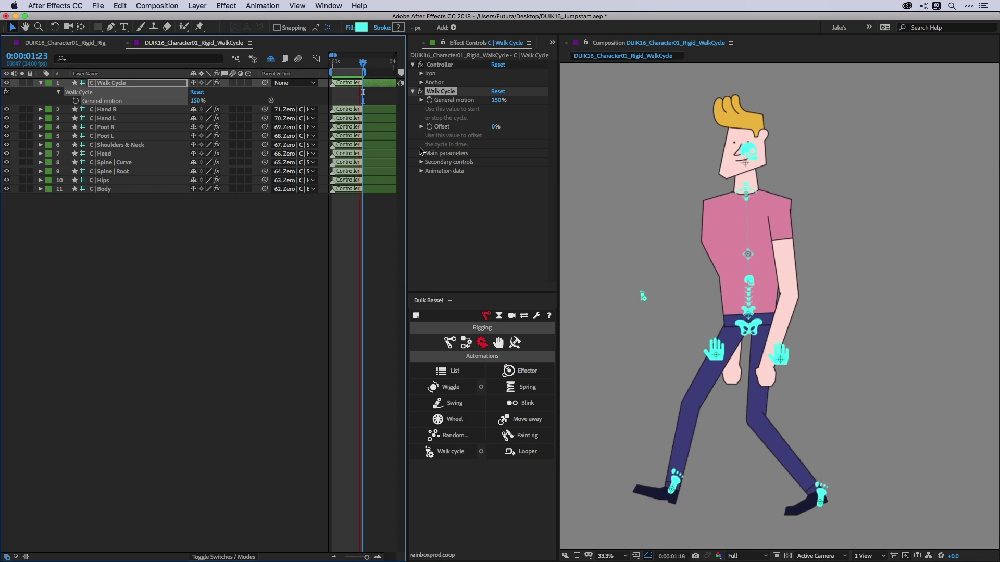
Step: Set the character's weight to 60 kg and energy to 20% in the Walk Cycle's main parameters
left_click(421, 153)
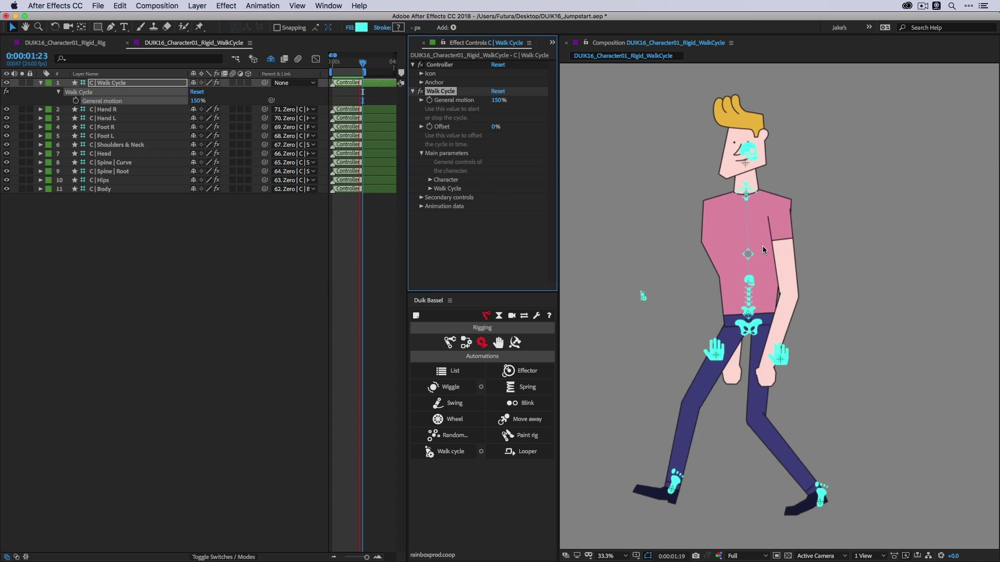
left_click(430, 180)
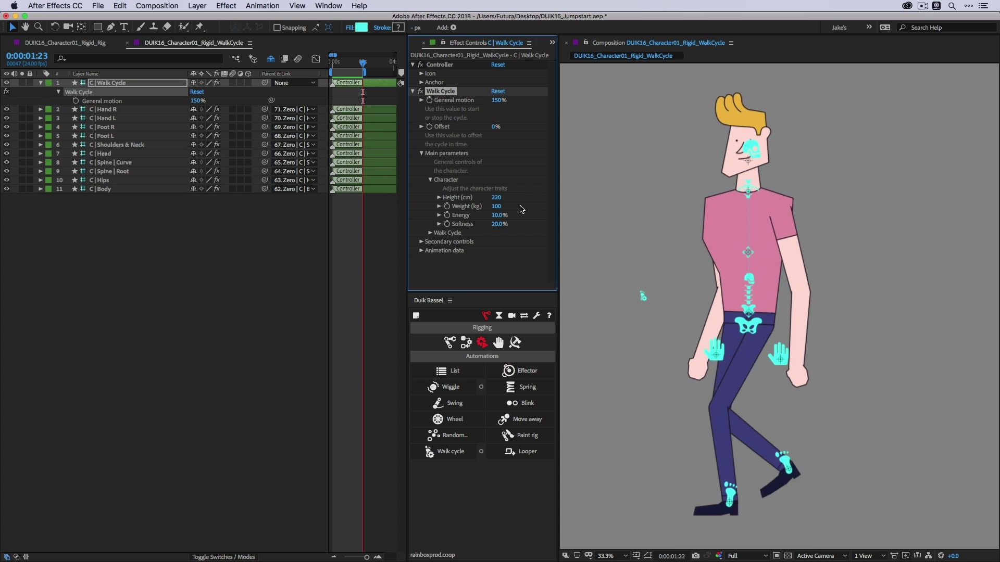
left_click(496, 207)
type("60")
key("Return")
left_click(498, 215)
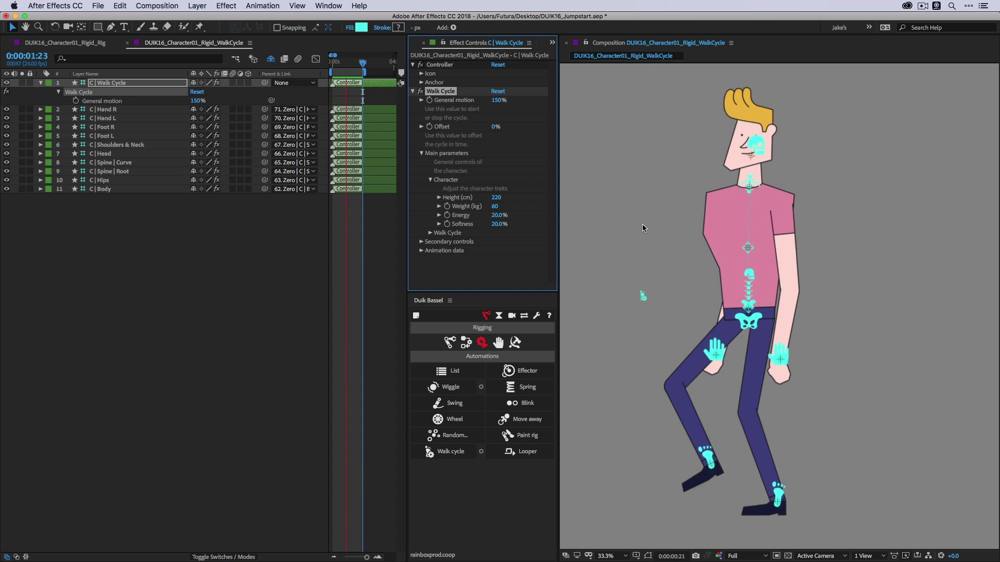
Step: Try a character softness of 50% in the preview and return it to 20%
left_click(499, 224)
type("50")
key("Return")
key("space")
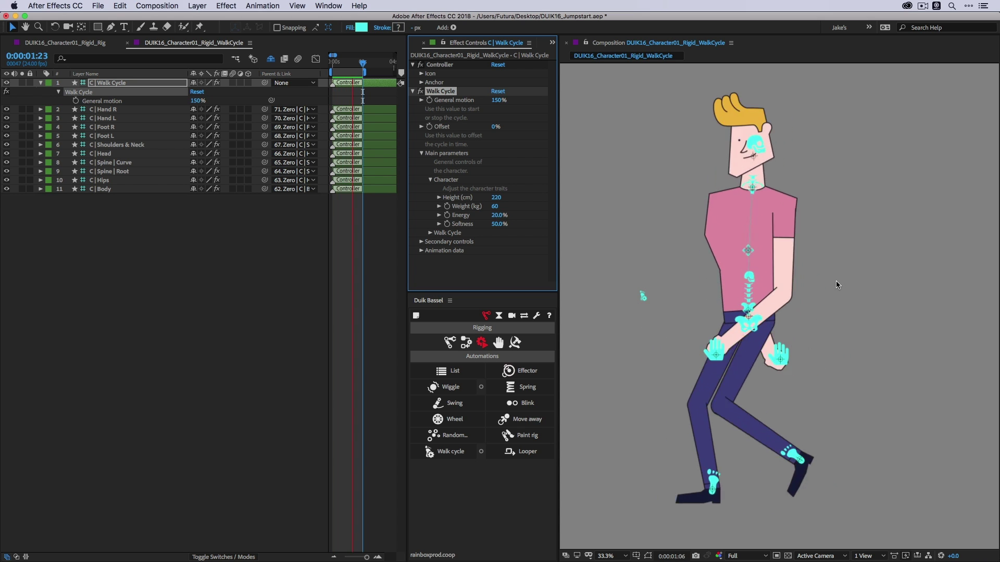
left_click(499, 224)
type("20")
key("Return")
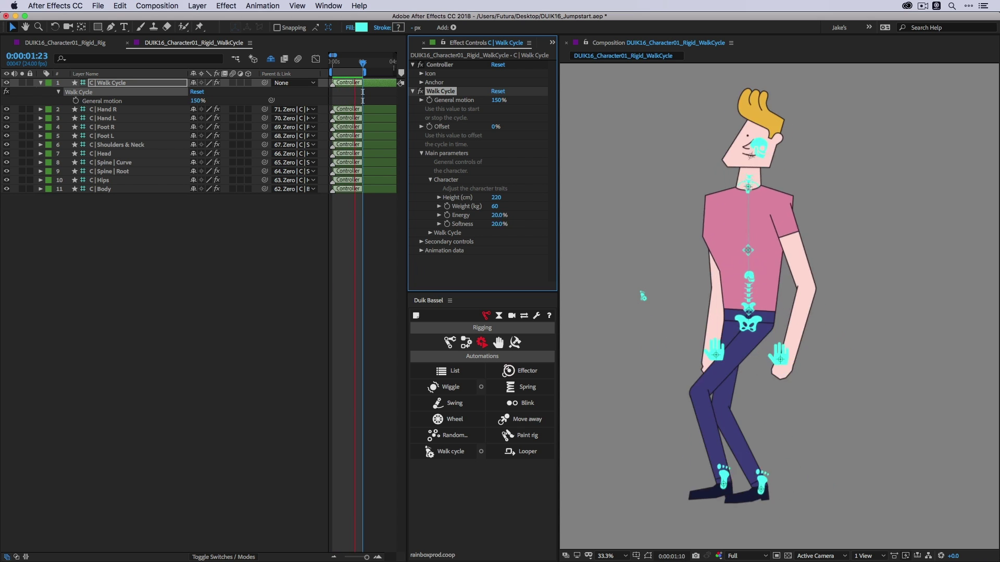
Step: Set the Walk Cycle's walk speed to -1 in the main parameters
left_click(431, 180)
left_click(430, 188)
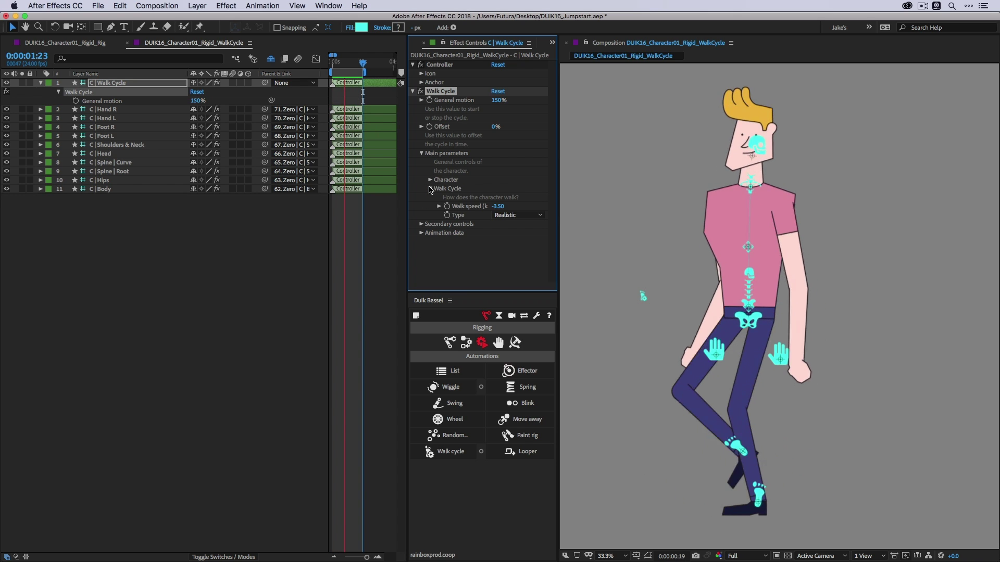
left_click(497, 206)
type("-1")
key("Return")
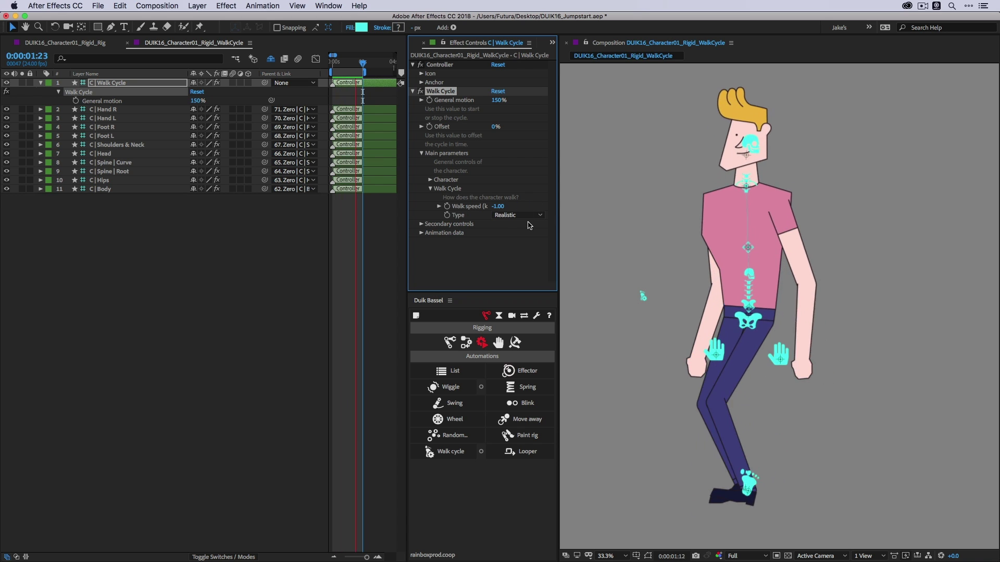
Step: Lower the character's energy to 10% in the Walk Cycle's main parameters
left_click(431, 180)
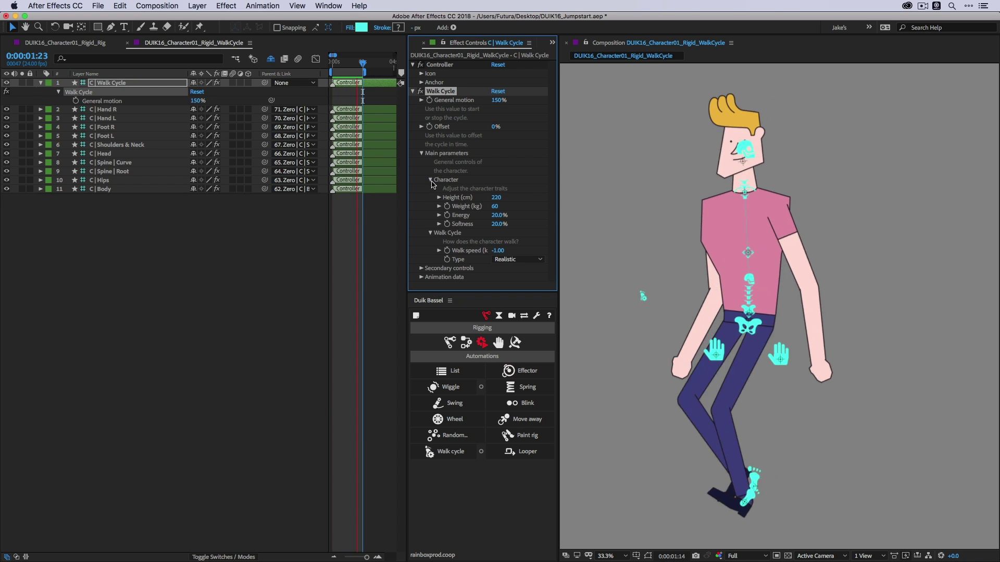
left_click(498, 215)
type("10")
key("Return")
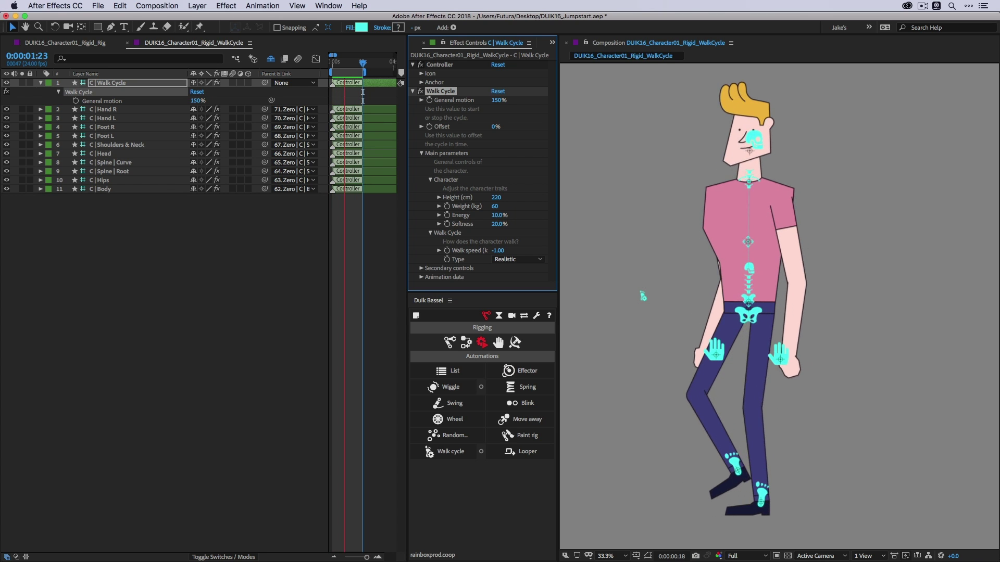
Step: Set the Walk Cycle's walk speed to -2
type("-1")
key("Return")
left_click(499, 251)
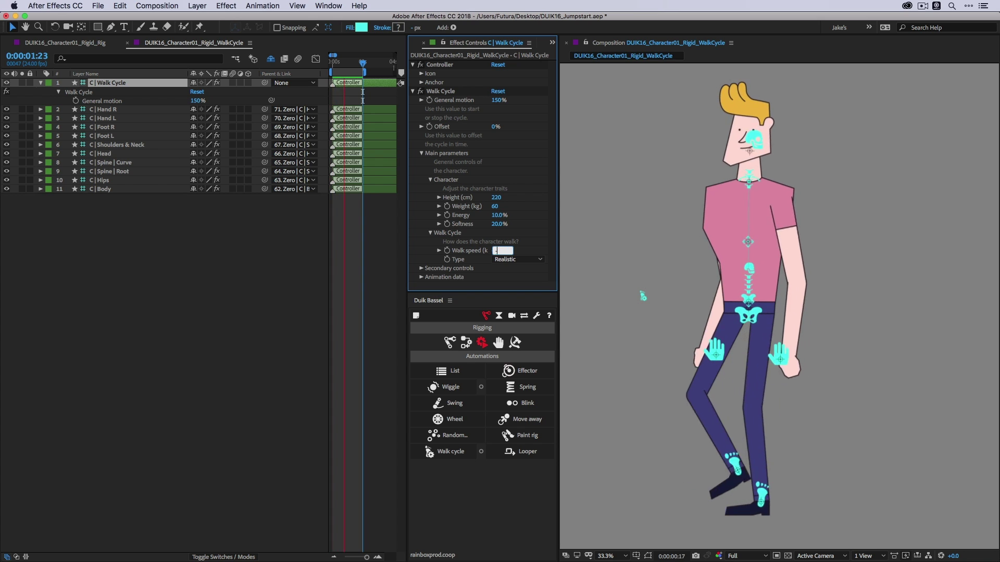
type("-2")
key("Return")
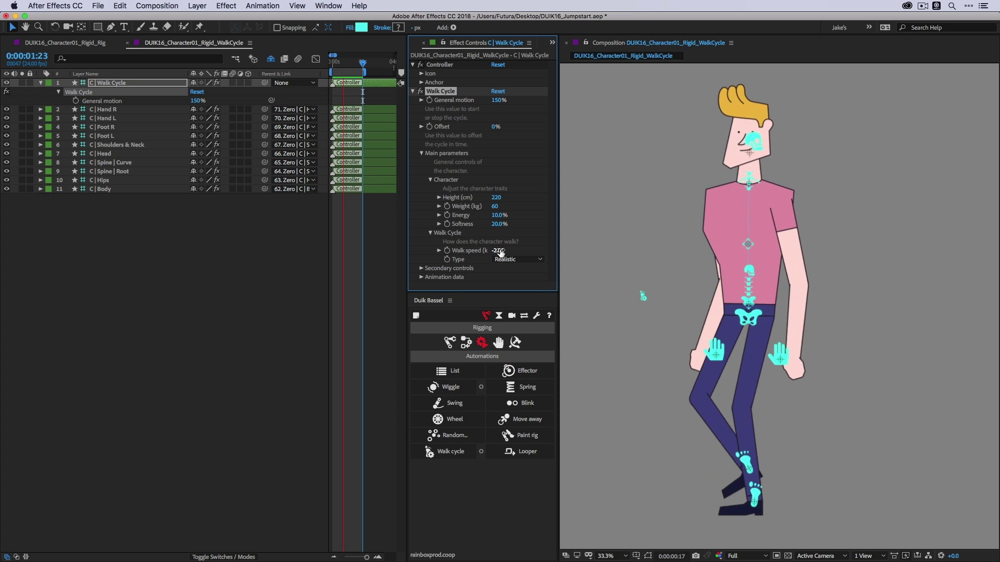
Step: Try the Dancing walk type and switch back to Realistic
left_click(506, 260)
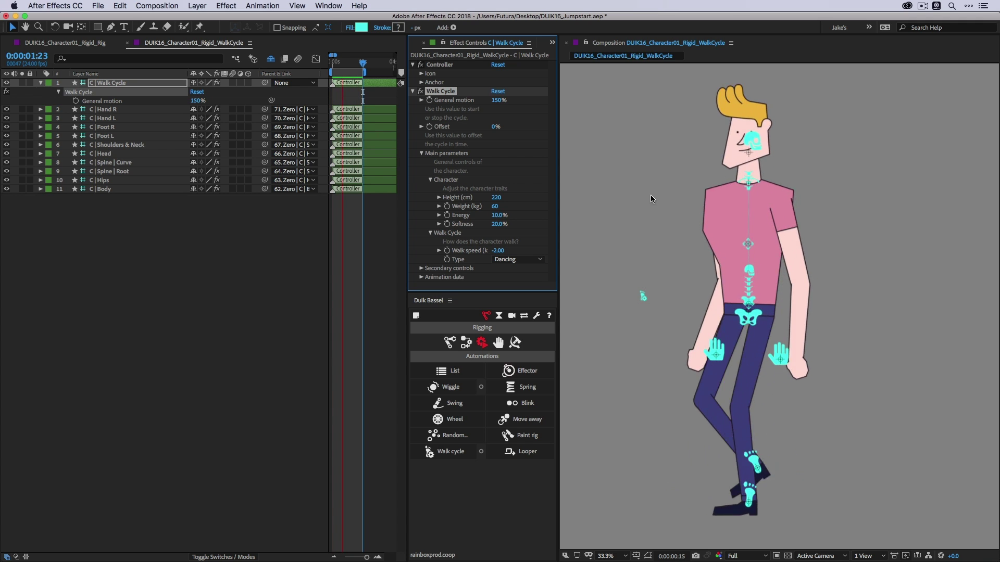
left_click(505, 259)
left_click(515, 266)
Step: Set the Walk Cycle's walk speed to -3.5
left_click(499, 250)
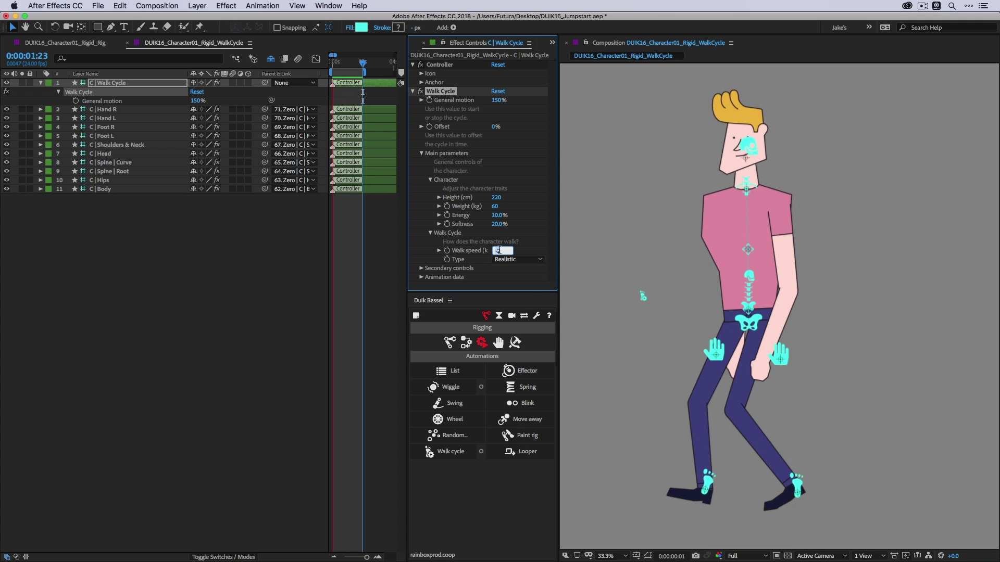
type("-3.5")
key("Return")
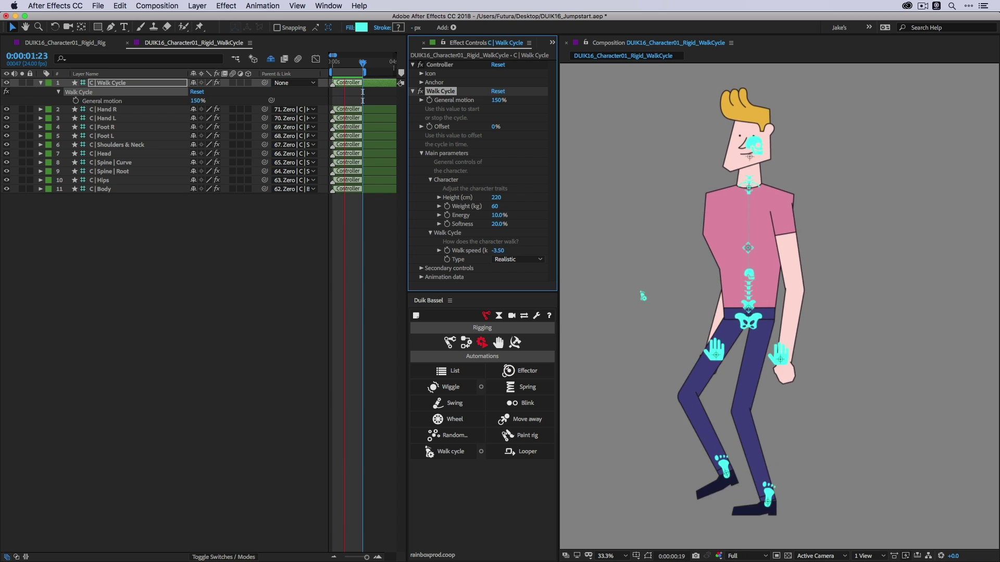
Step: Collapse the main parameters and set the neck softness to 30% in the Walk Cycle's secondary controls
left_click(430, 180)
left_click(430, 189)
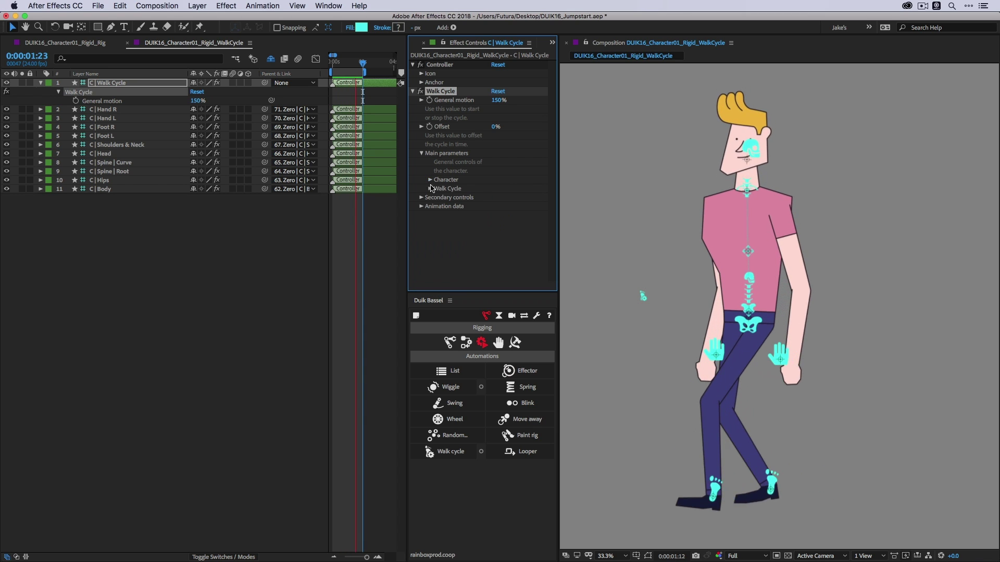
left_click(421, 154)
left_click(422, 162)
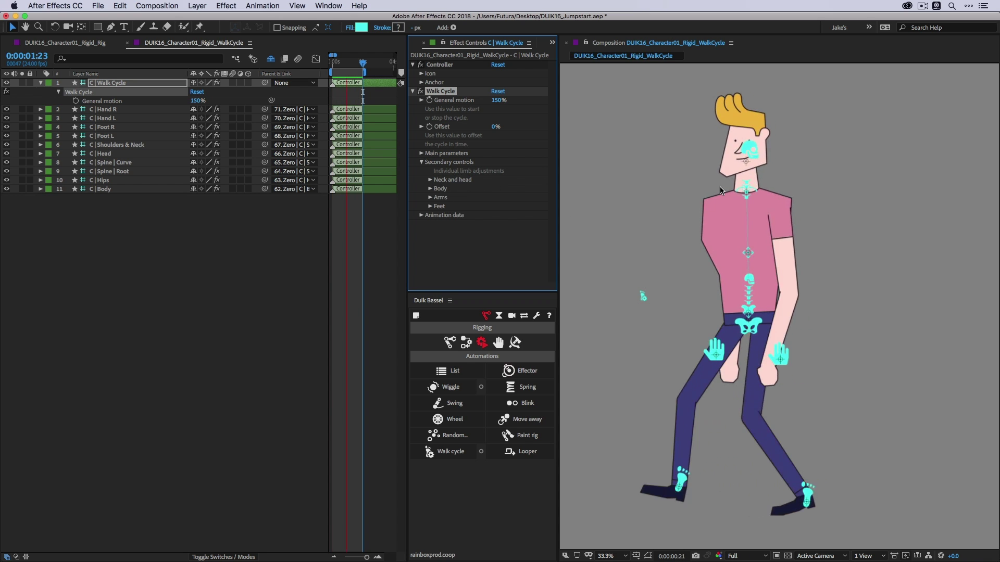
left_click(429, 179)
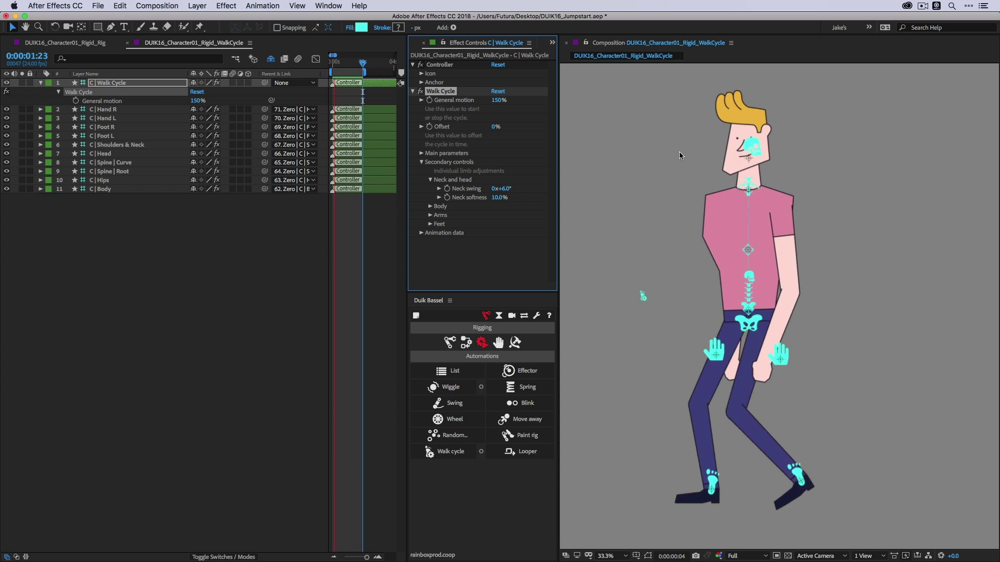
left_click(499, 198)
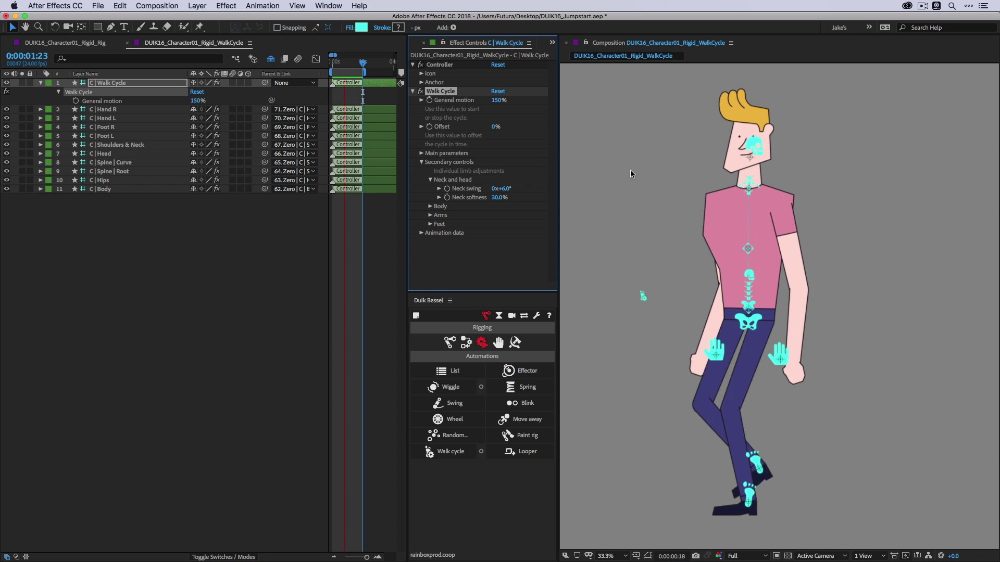
Step: Set the body swing to 6° in the secondary controls for the body
left_click(430, 179)
left_click(430, 189)
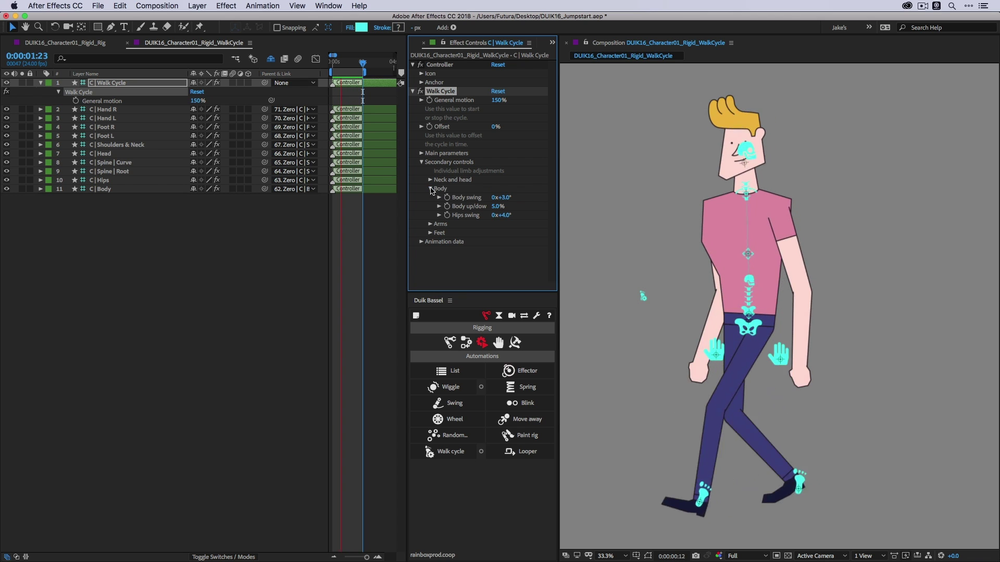
left_click(503, 197)
type("6")
key("Return")
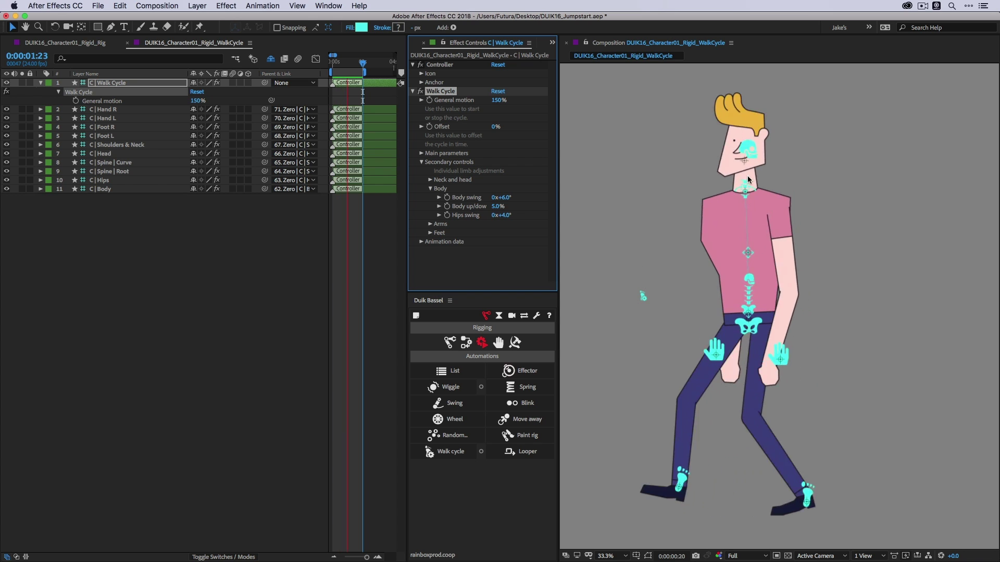
Step: Try a body up/down value of 10% and settle on 8%
left_click(494, 207)
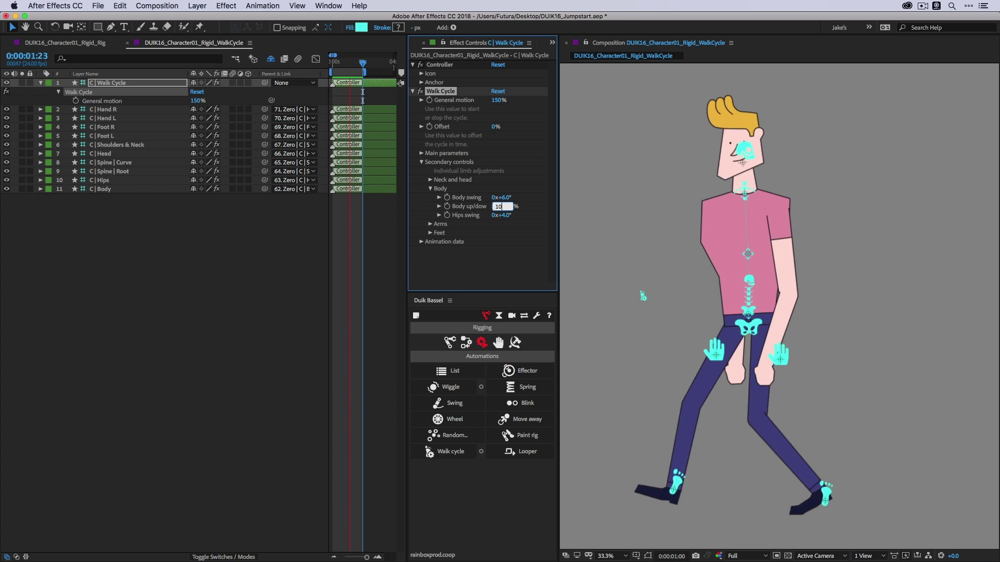
type("10")
key("Return")
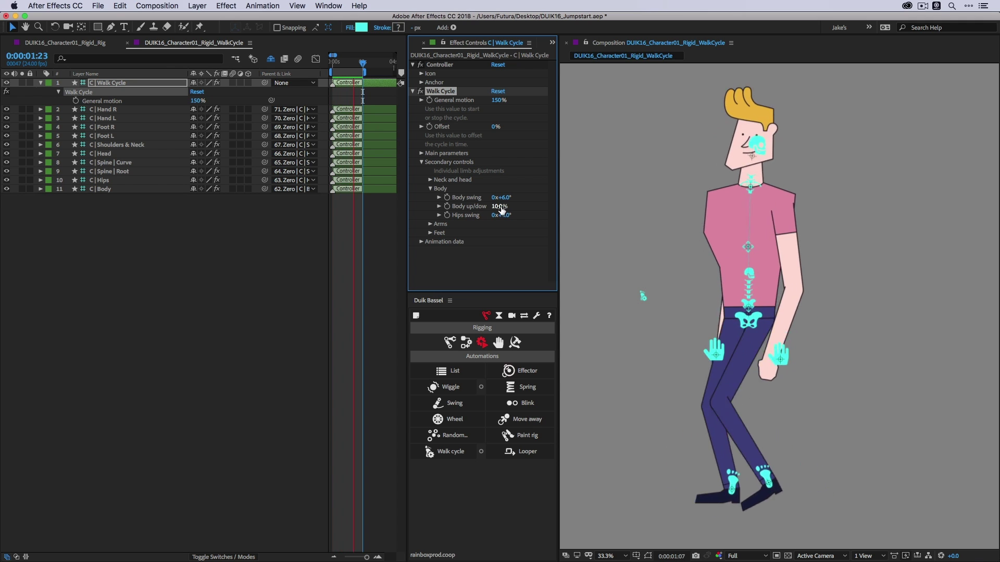
type("8")
key("Return")
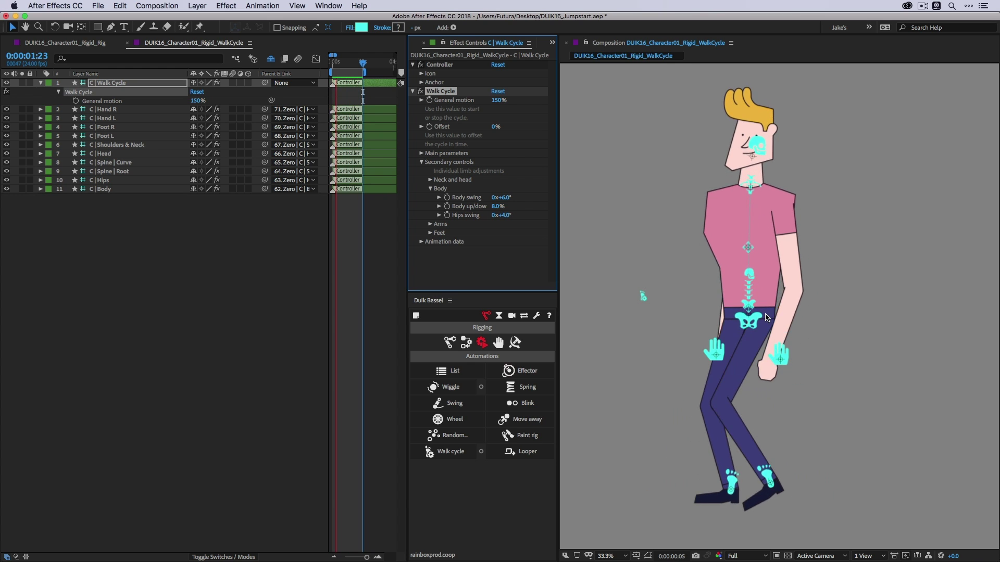
Step: Try a hips swing of 8° and undo the change
left_click(499, 215)
type("8")
key("Return")
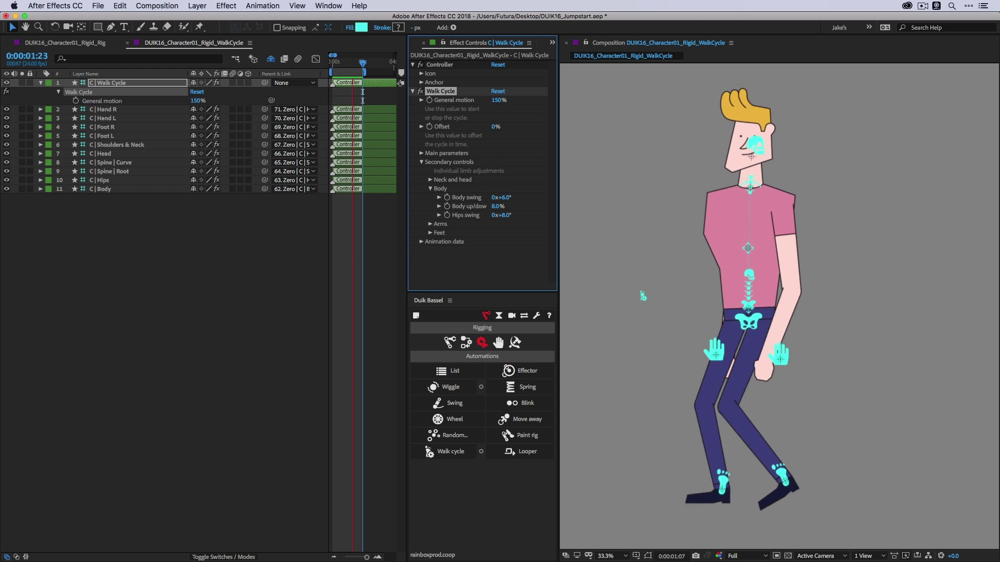
key("ctrl+z")
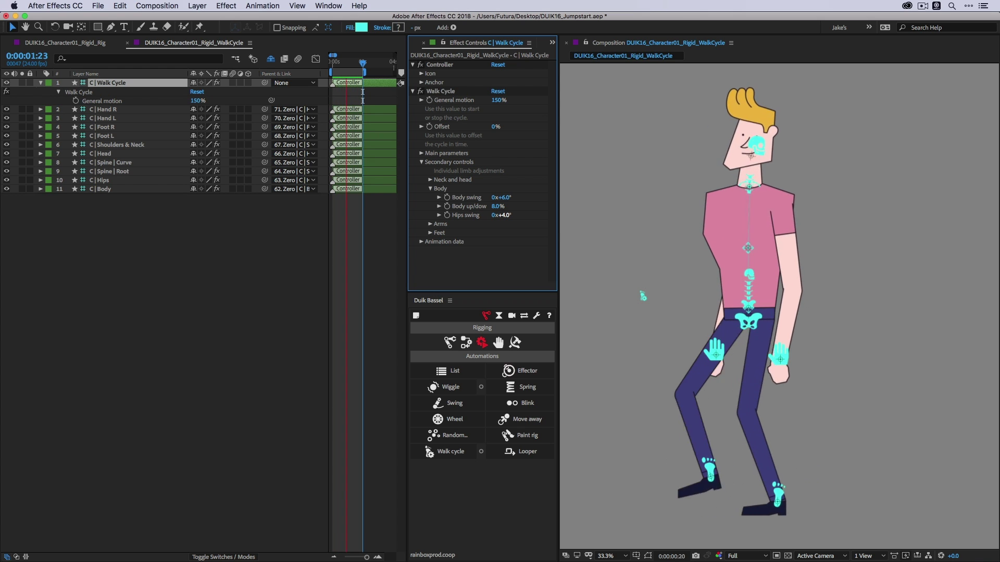
Step: Set the arms swing to 12° in the Walk Cycle's secondary controls for the arms
left_click(430, 189)
left_click(430, 197)
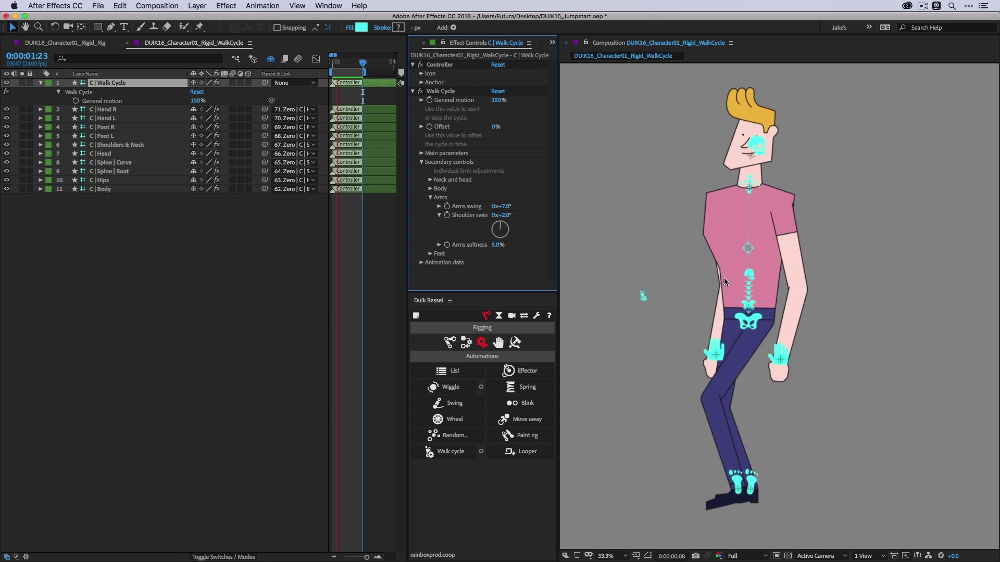
left_click(503, 207)
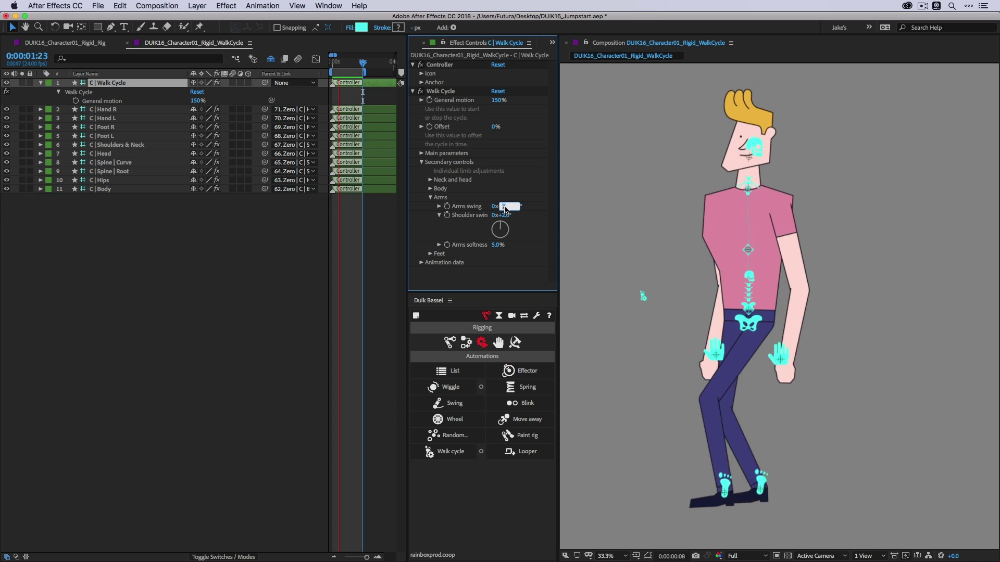
type("12")
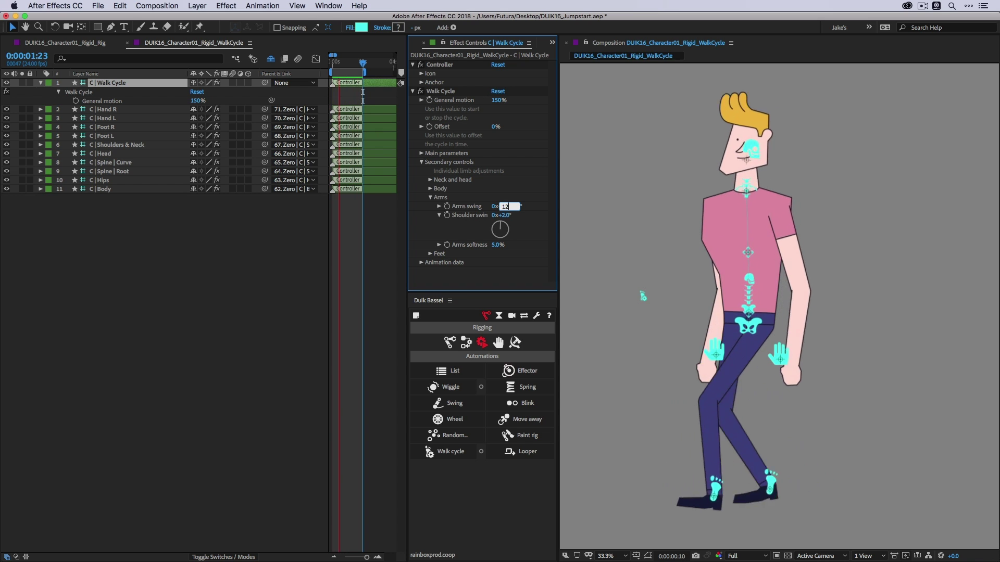
key("Return")
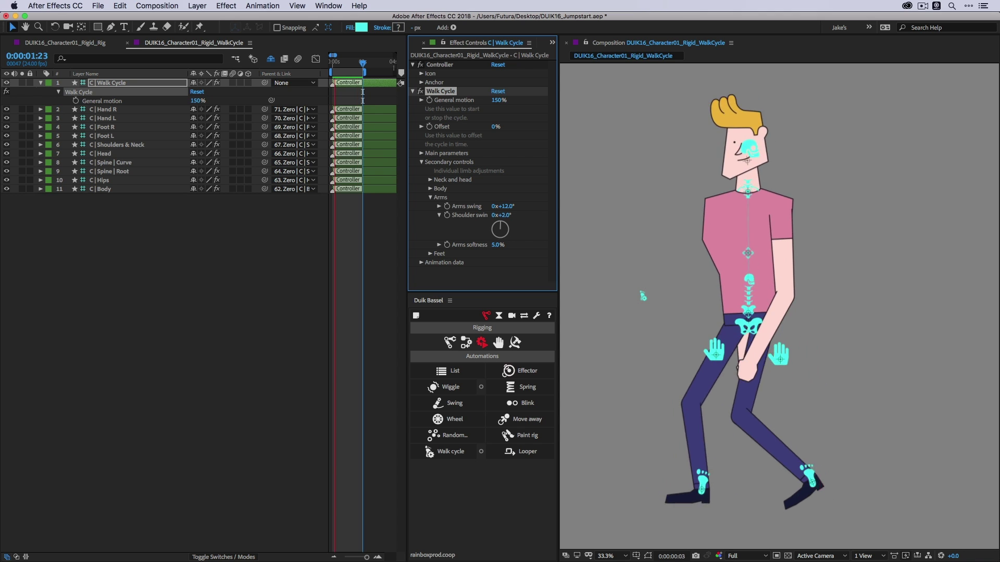
Step: Set the arms softness to 12%
left_click(497, 244)
type("12")
key("Return")
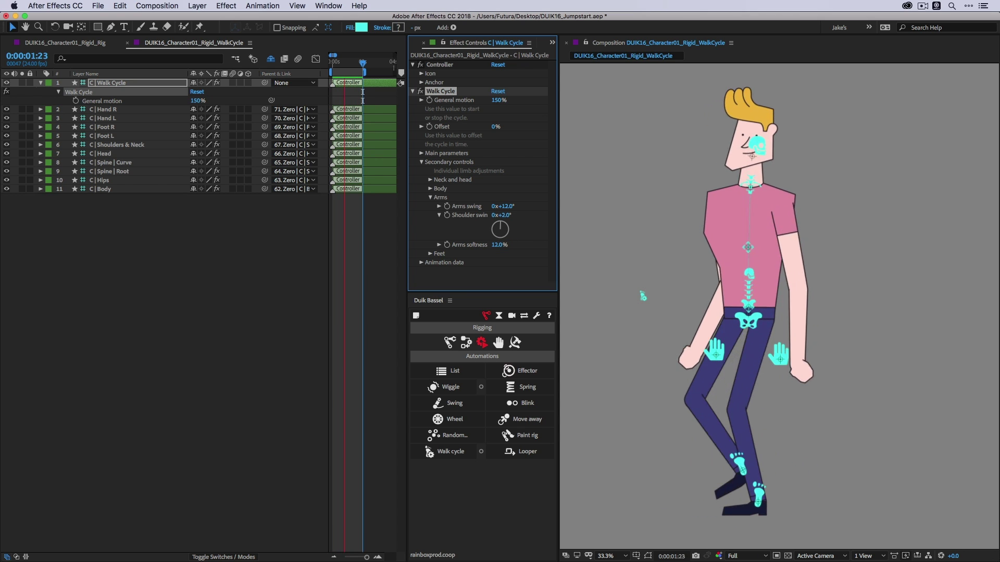
Step: Try an arms softness of 20% and preview the walk, stopping at 0:00:01:15
left_click(497, 245)
type("20")
key("Return")
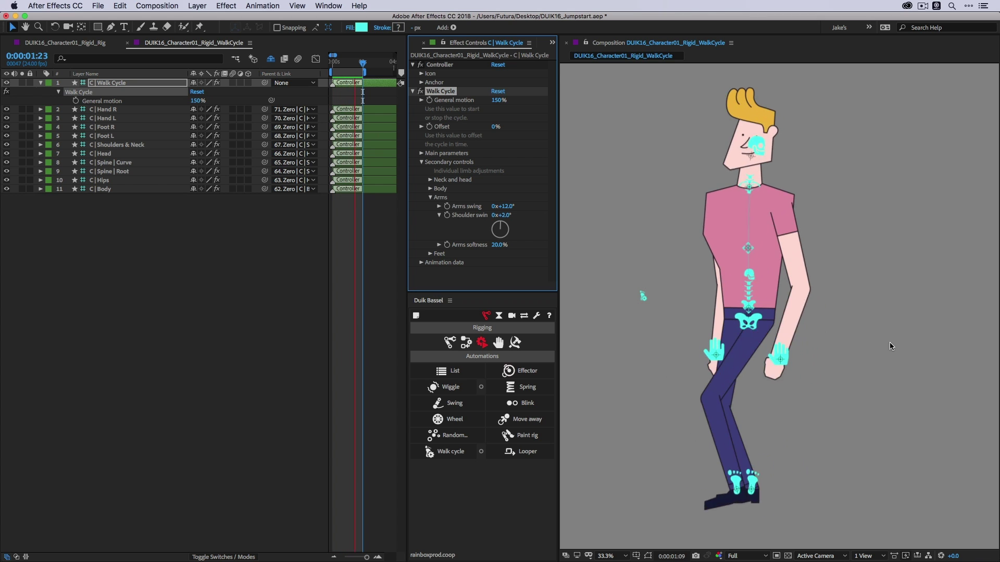
key("space")
left_click(820, 375)
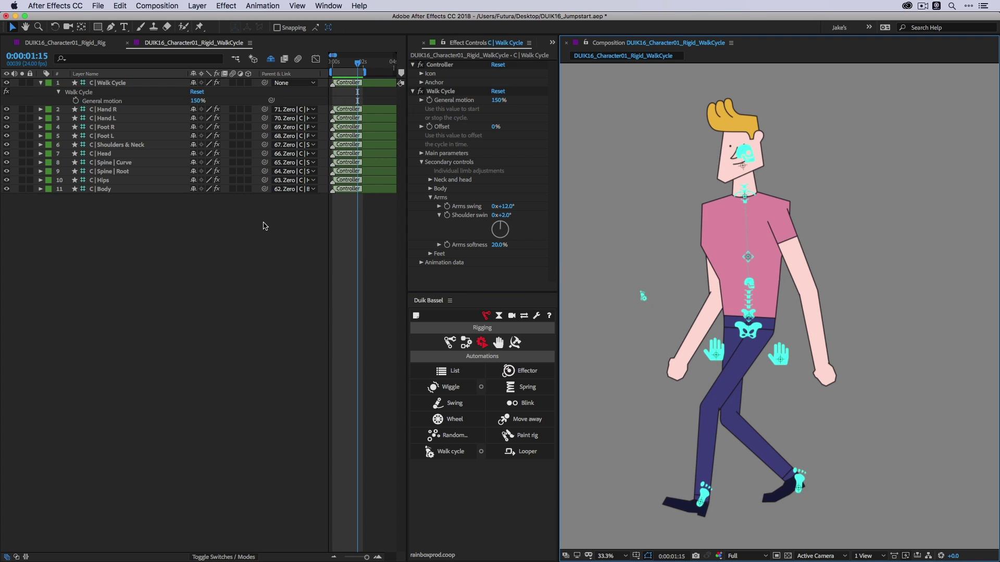
Step: Examine the individual FK controls of the Hand R controller, including the Upper, Lower and Goal rotations
left_click(109, 110)
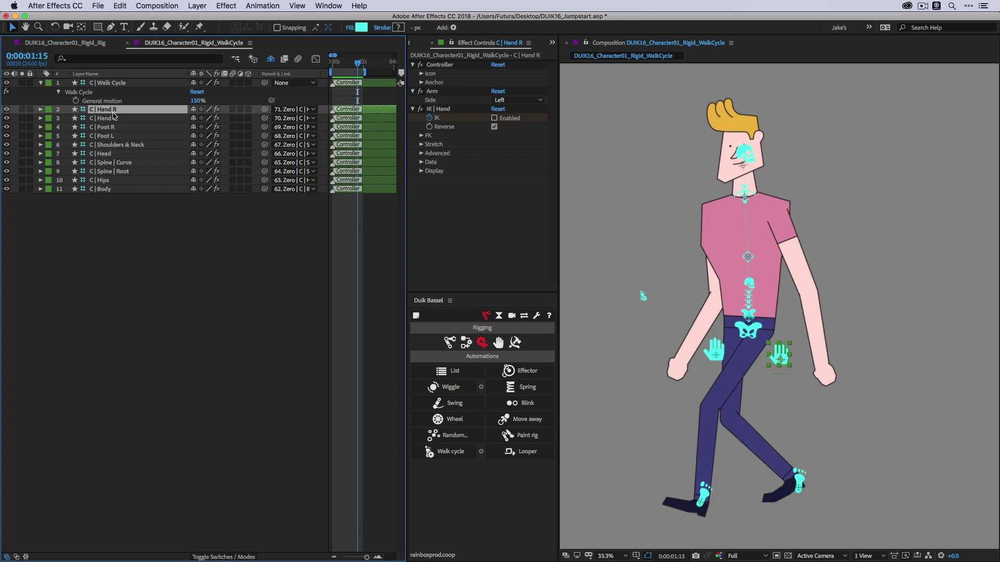
left_click(421, 136)
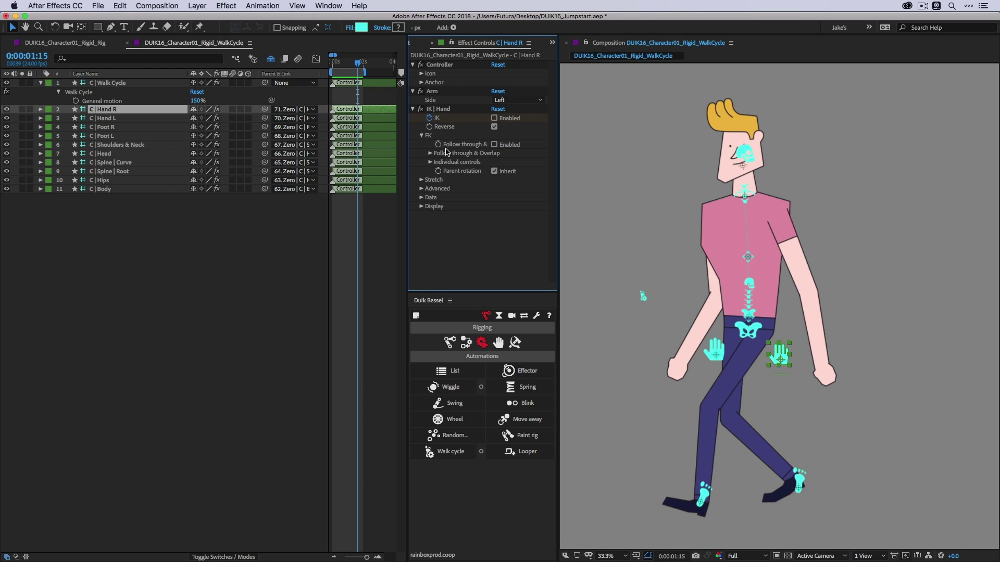
left_click(430, 163)
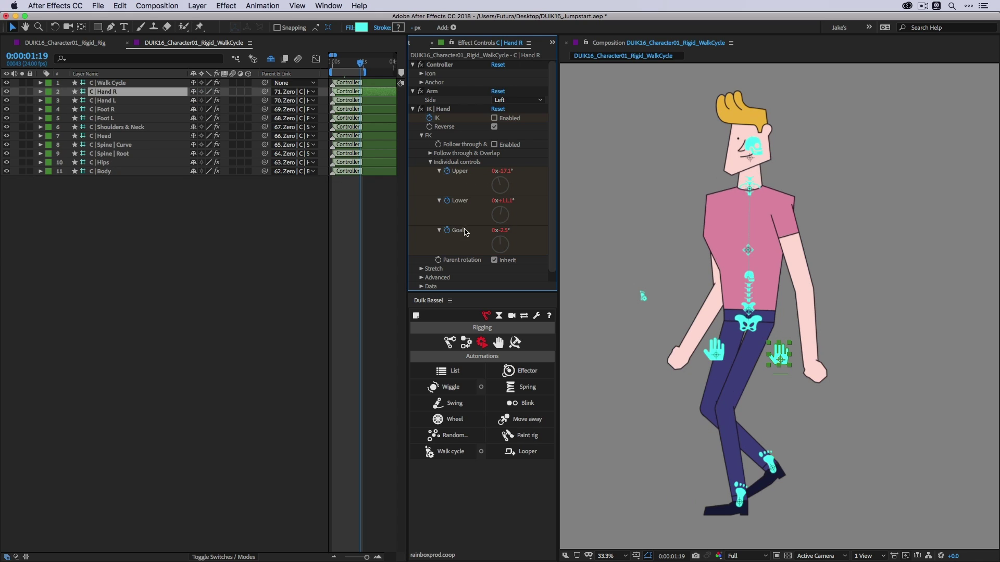
left_click(597, 260)
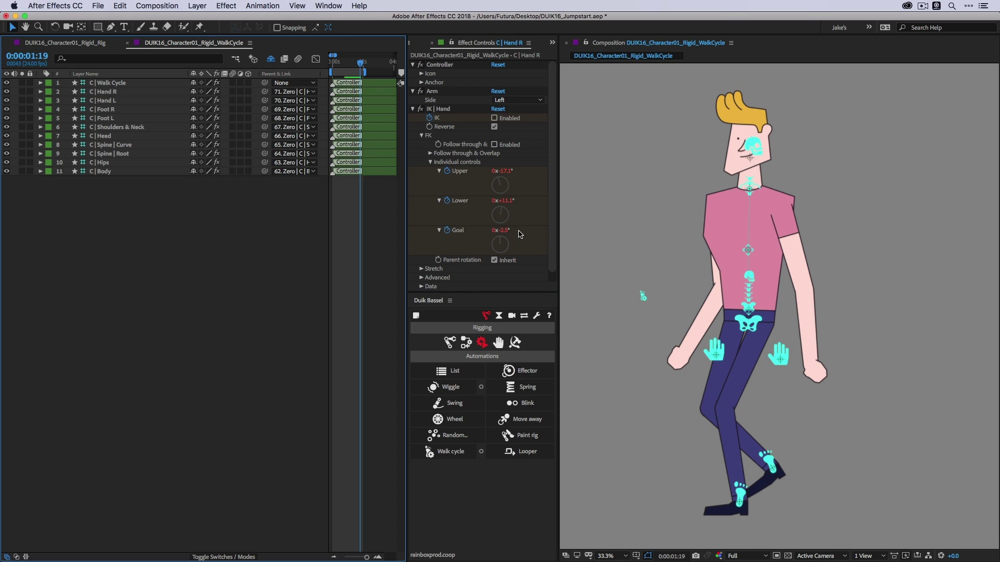
left_click(461, 231)
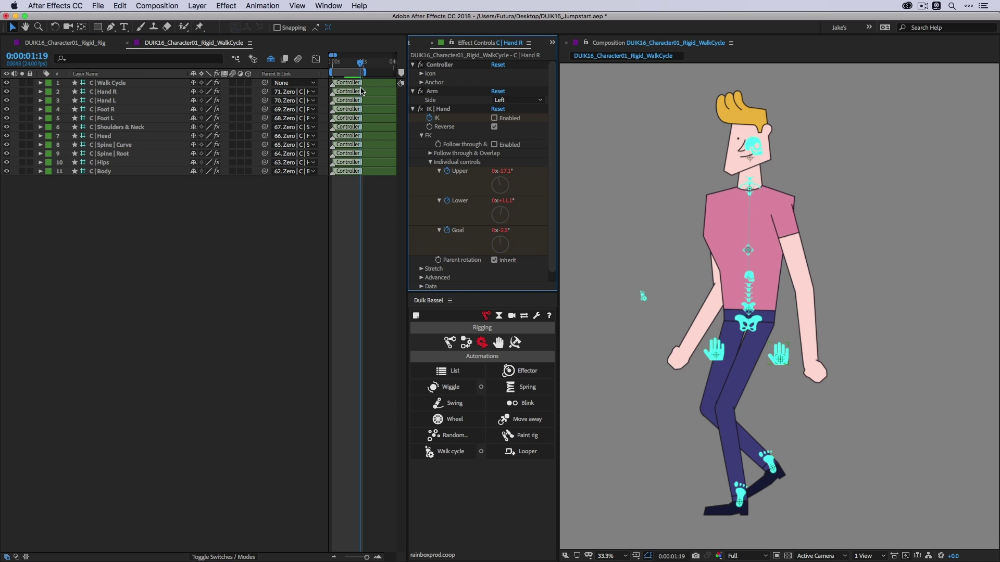
Step: Reveal the keyframed properties of Hand R, try an extra keyframe on its Goal rotation and delete it
left_click(127, 94)
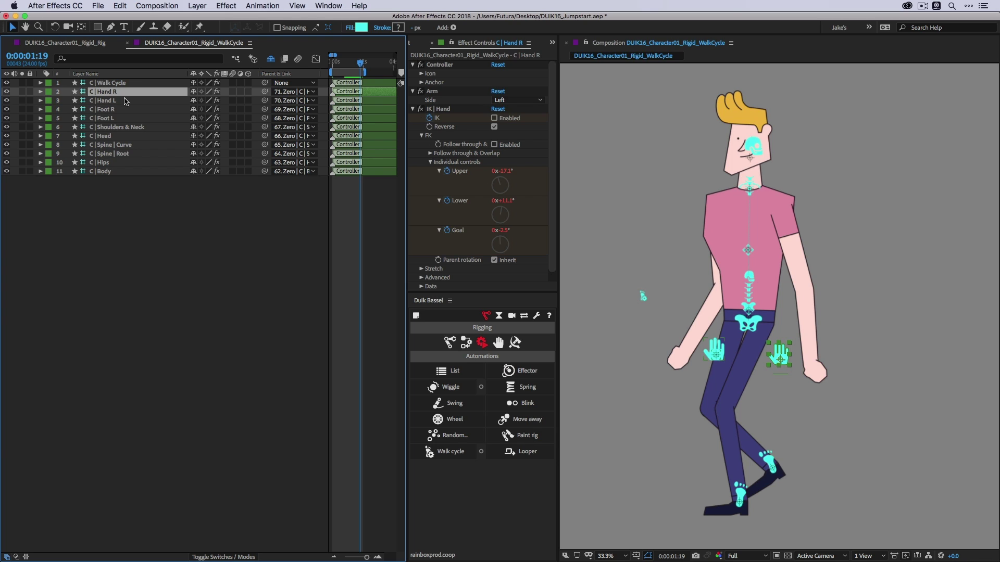
key("u")
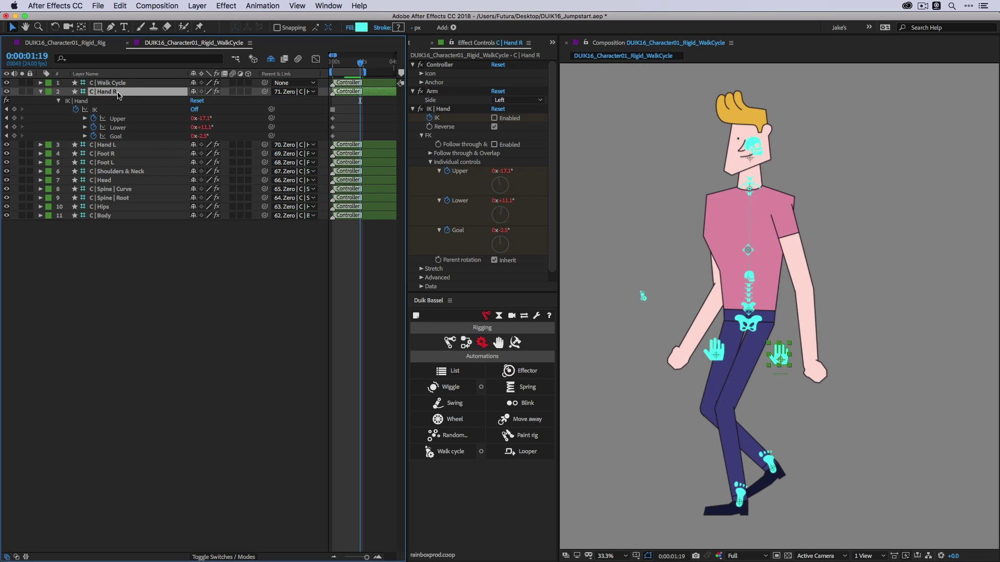
left_click(126, 137)
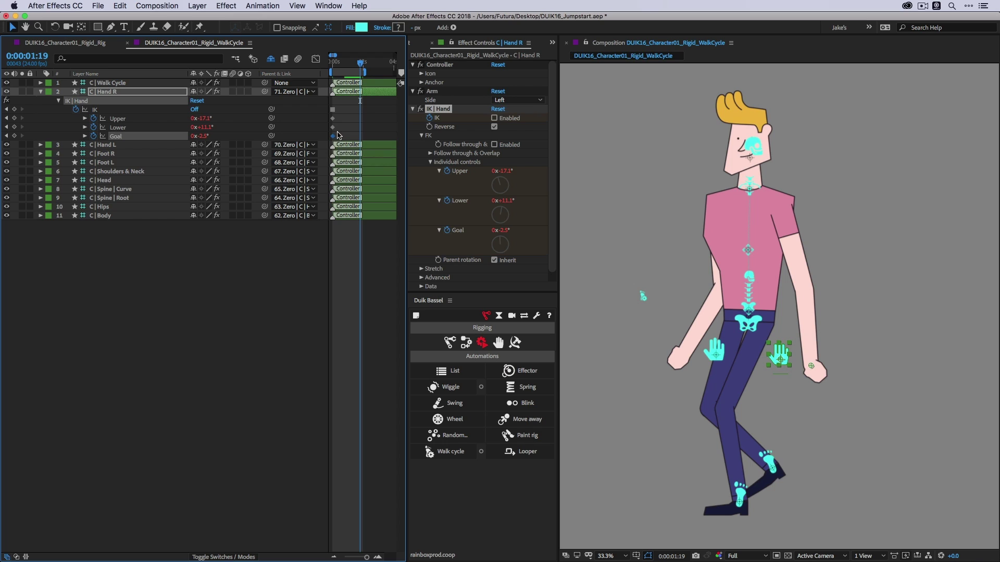
left_click(14, 135)
left_click_drag(382, 134, 358, 140)
key("Delete")
key("space")
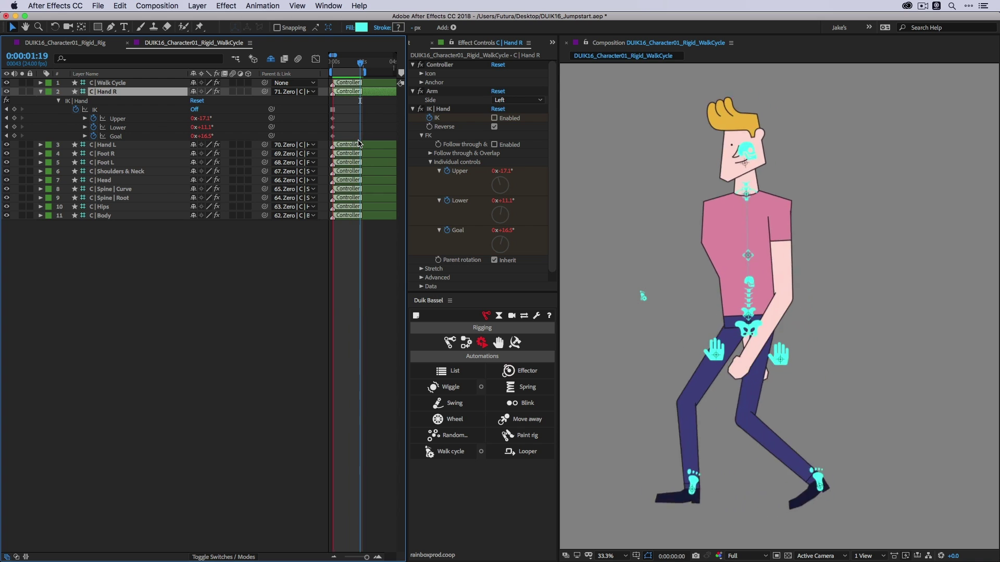
Step: Set the feet height to 70% and the feet rotation to 140% in the Walk Cycle's Feet controls, judging the pose at 0:00:00:17
left_click(108, 83)
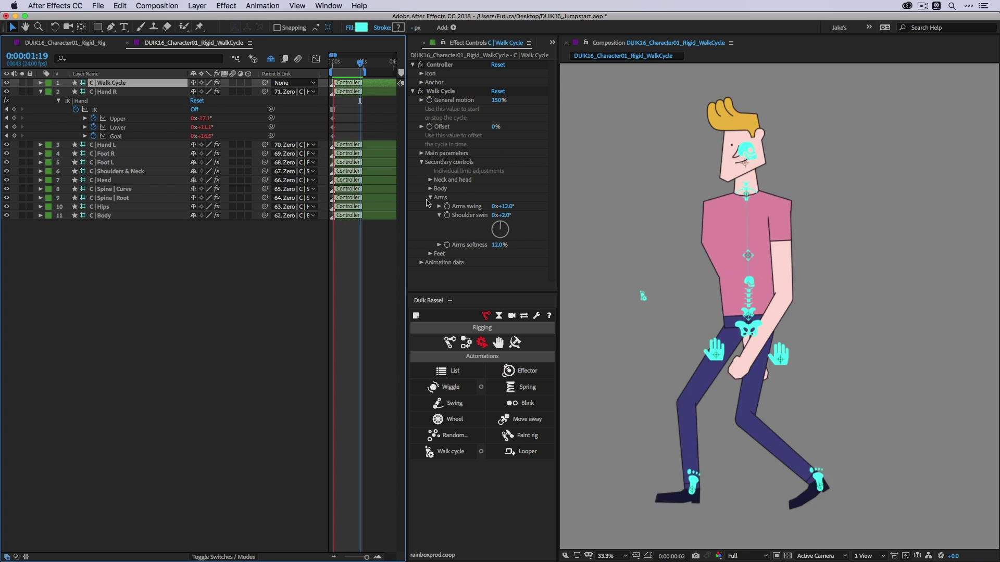
left_click(430, 197)
left_click(430, 207)
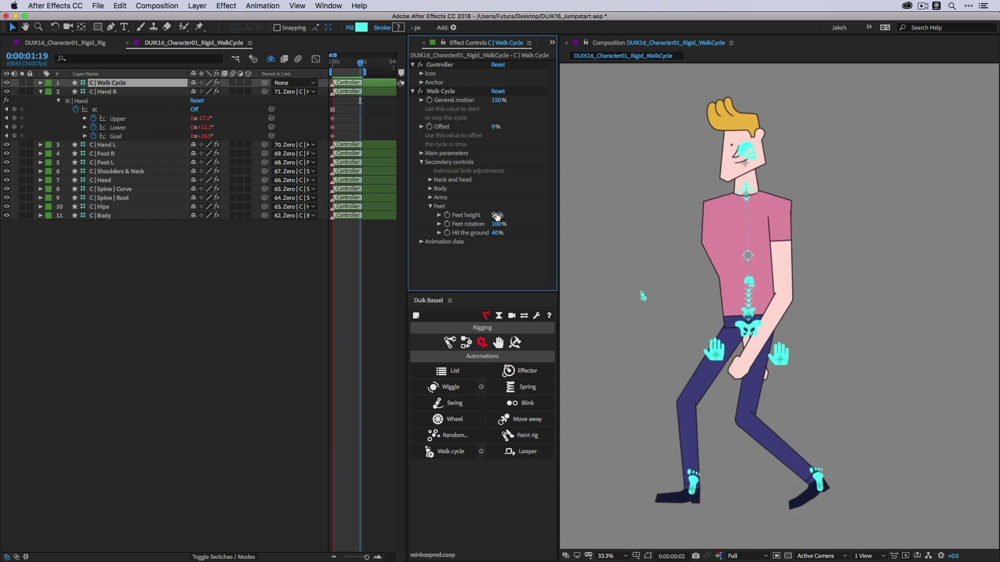
key("space")
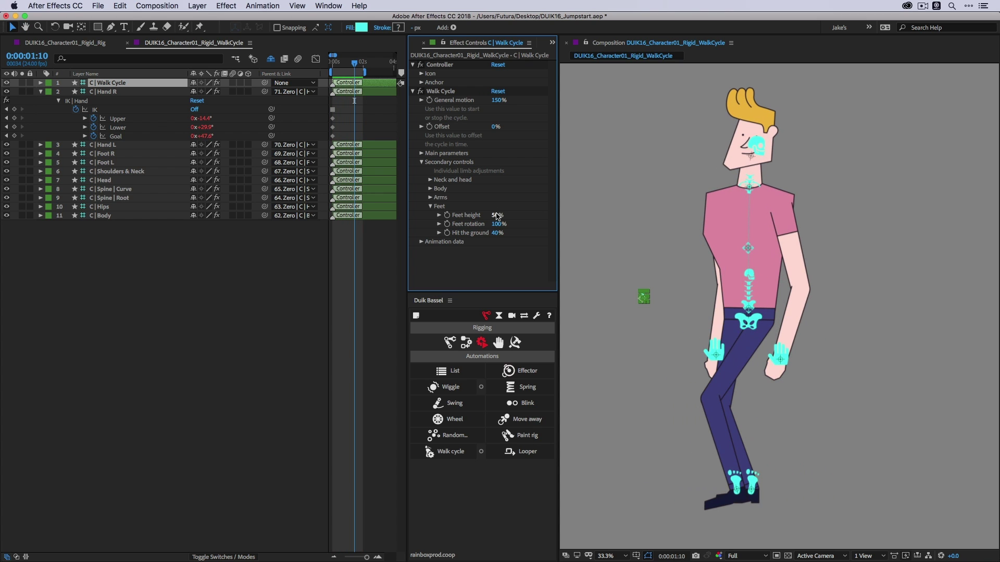
left_click_drag(349, 61, 344, 64)
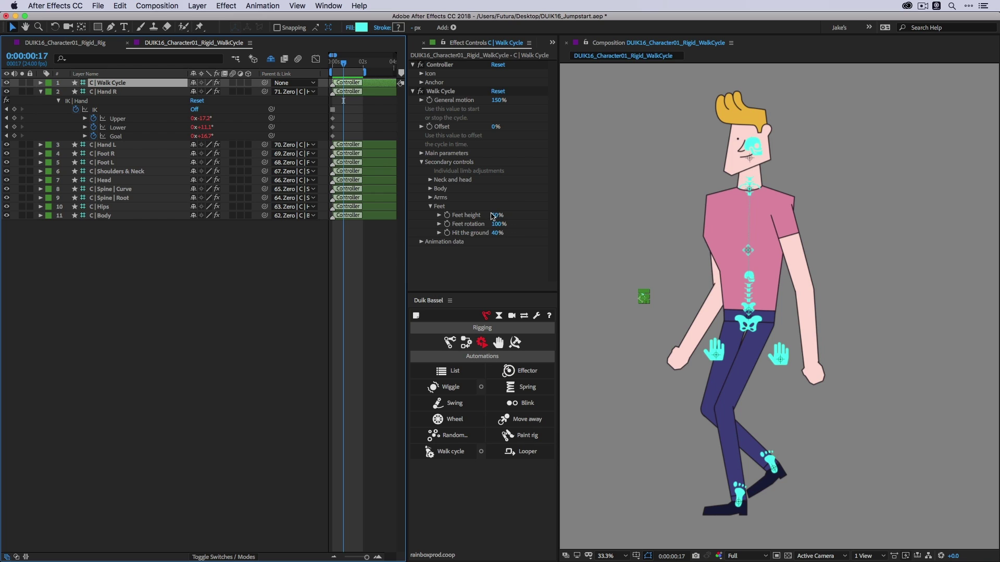
left_click_drag(493, 217, 497, 215)
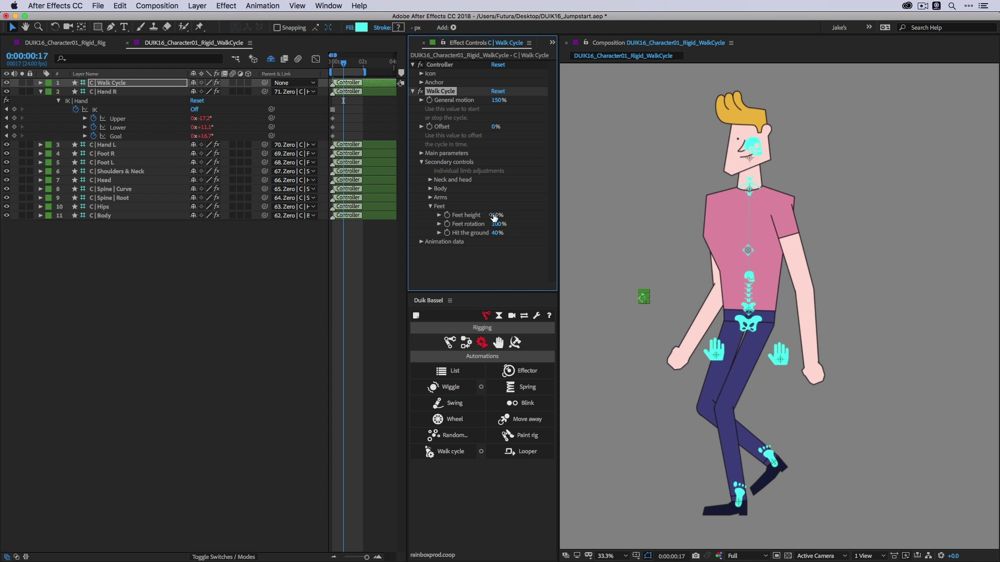
left_click_drag(499, 215, 497, 215)
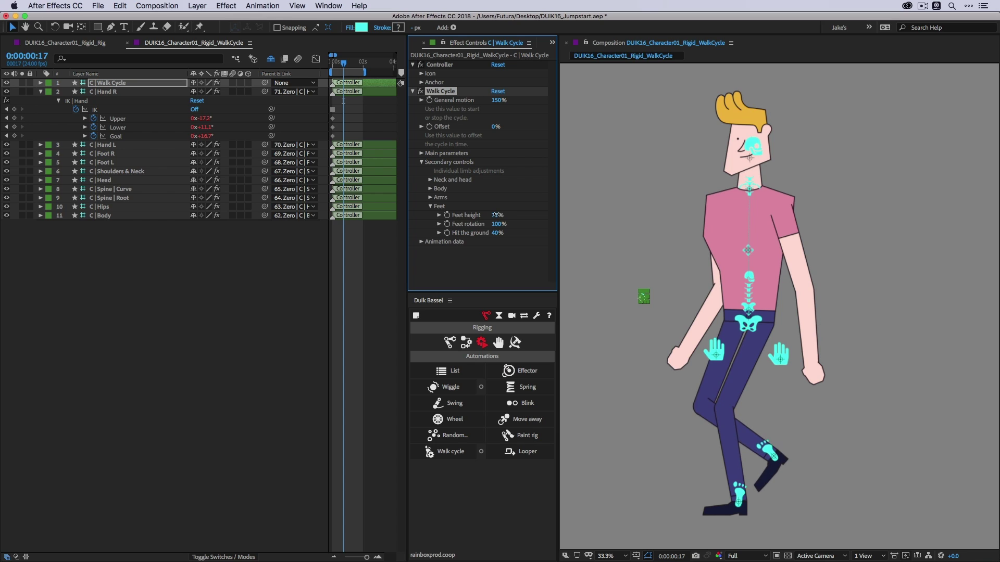
left_click(497, 215)
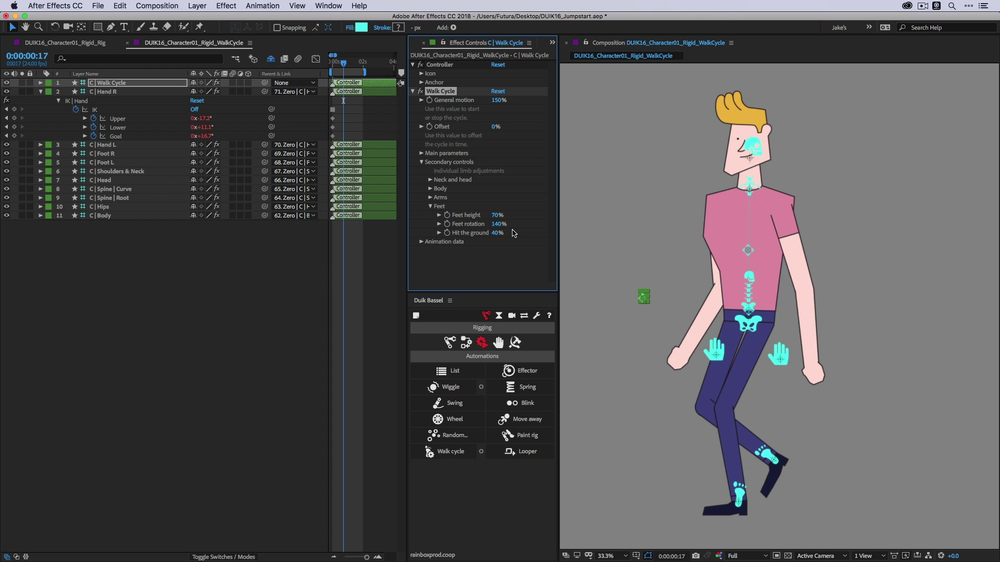
Step: Set Hit the ground to 65%, checking the foot contact frame by frame and previewing the walk
key("space")
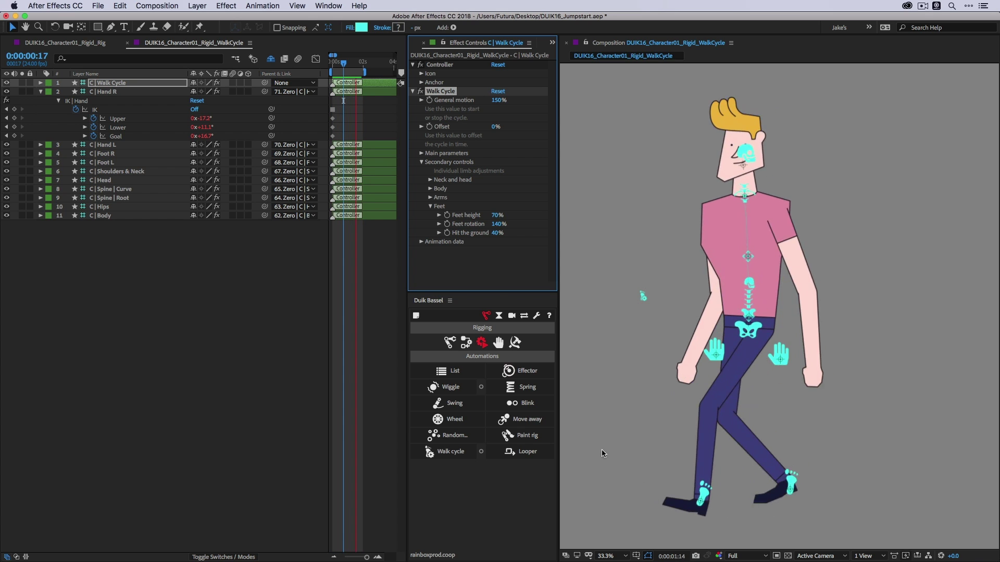
key("space")
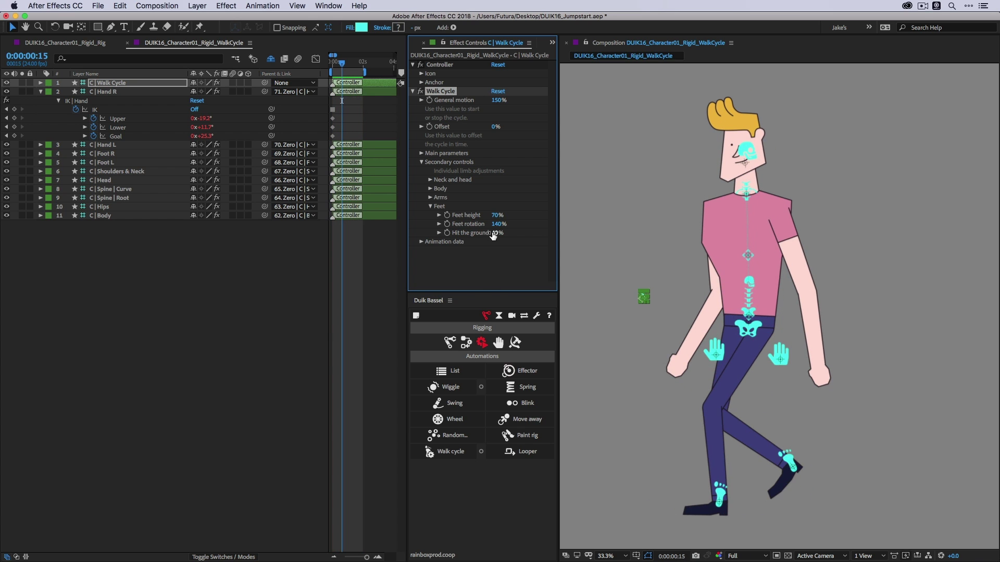
key("Page_Up")
key("Page_Up")
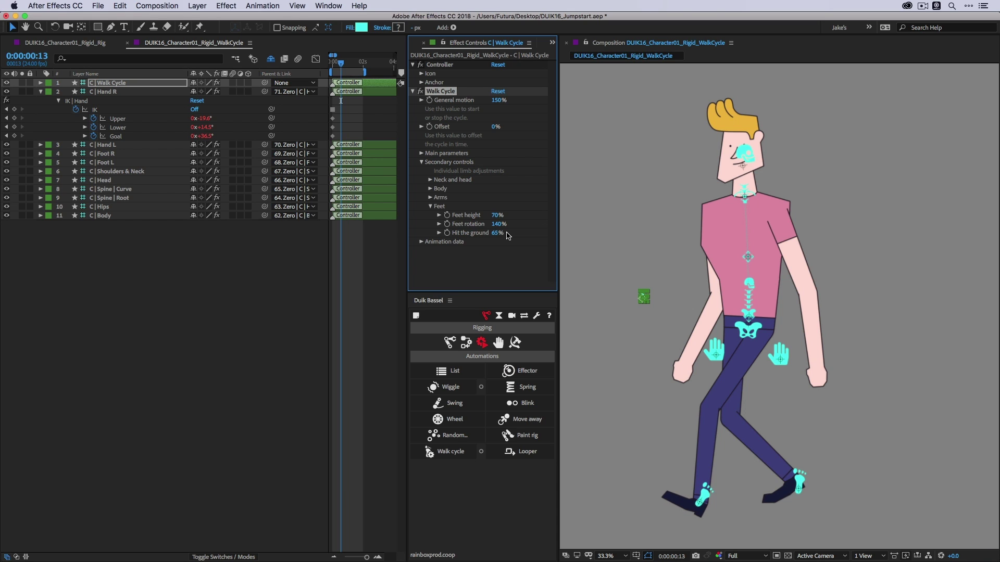
key("Page_Up")
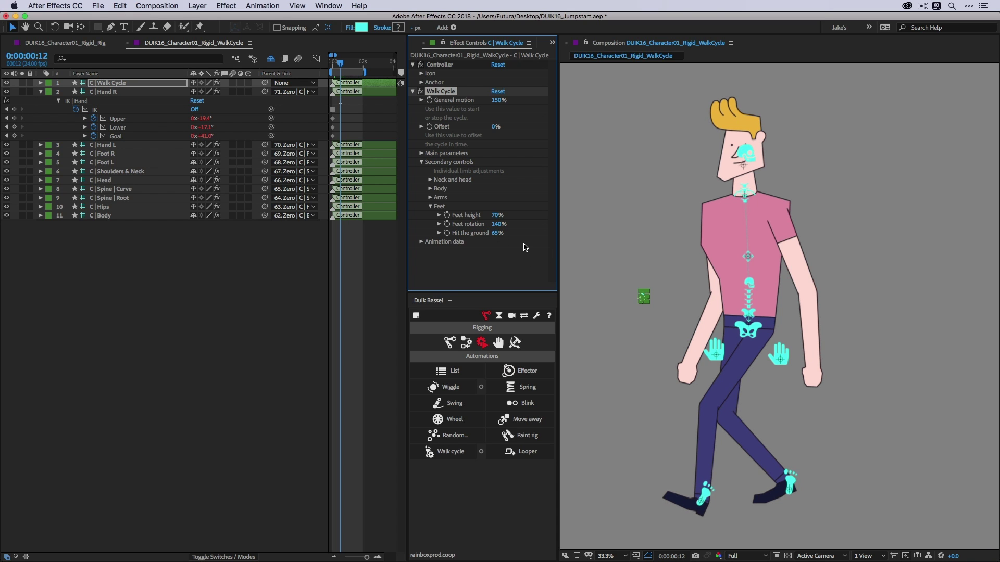
key("space")
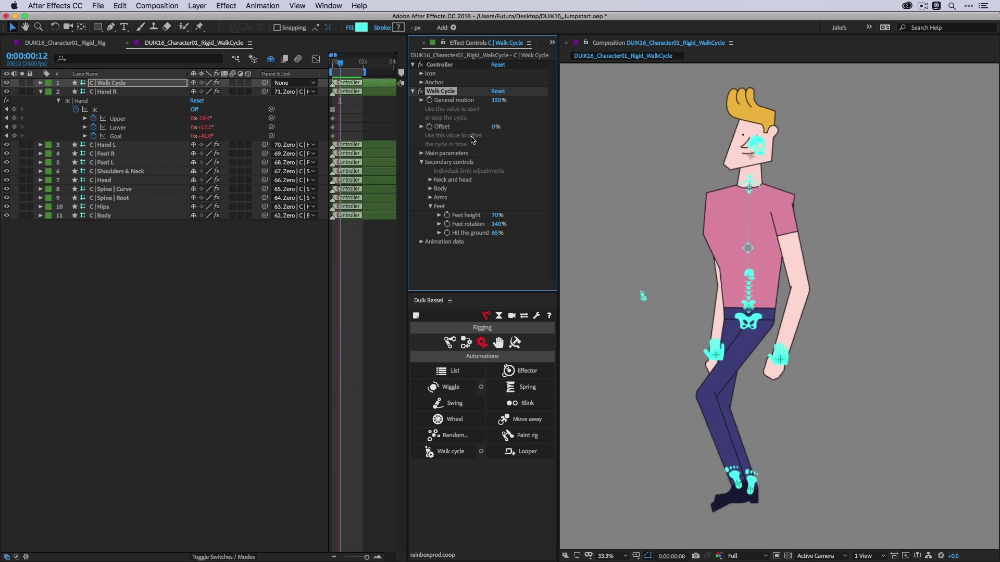
Step: Start the work area at 0:00:01:16, take a snapshot of that pose and compare it with frame 0:00:02:18
left_click_drag(347, 71, 370, 70)
left_click(363, 63)
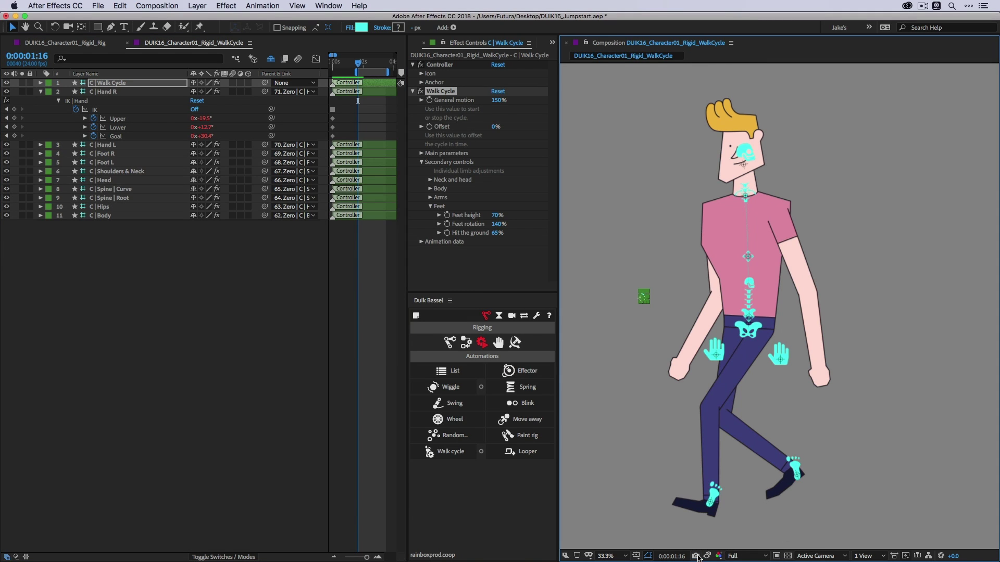
key("space")
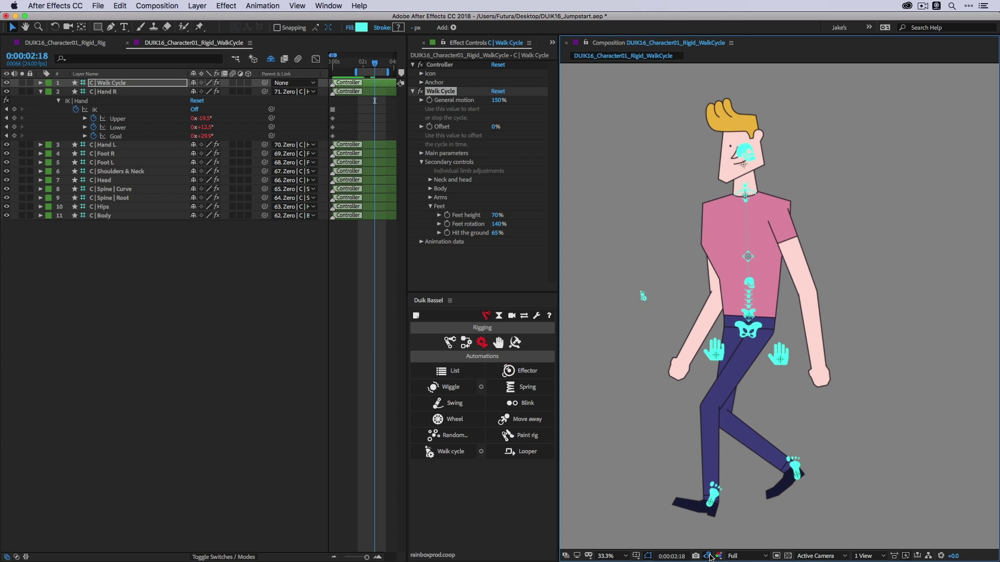
left_click(708, 556)
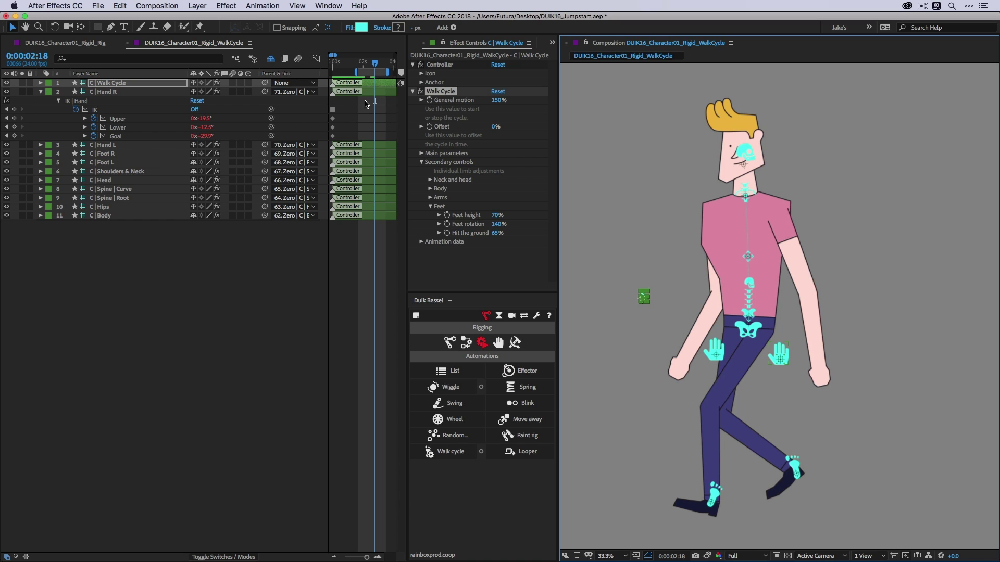
Step: End the work area at 0:00:02:17 and play back the looping walk
key("Page_Up")
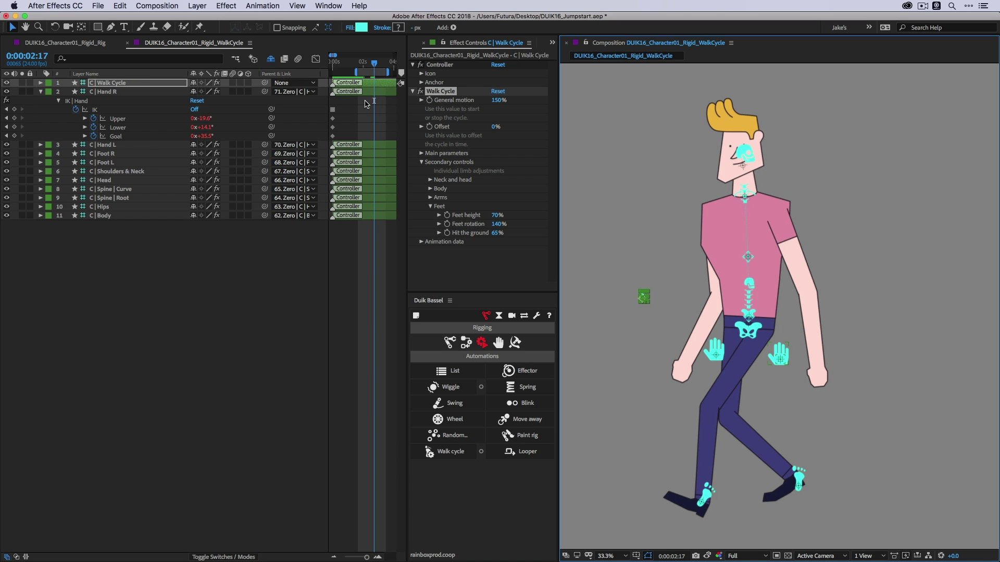
key("n")
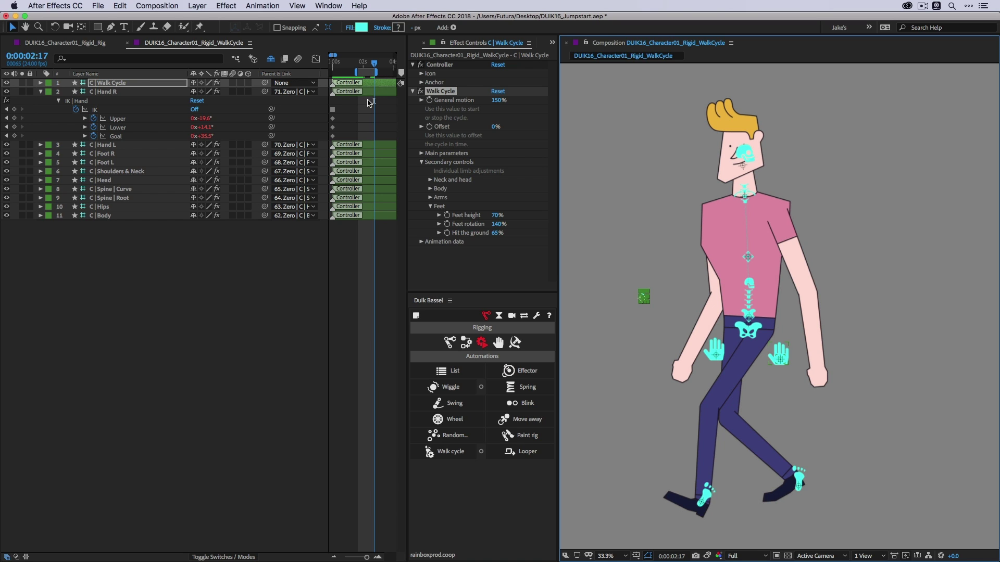
key("space")
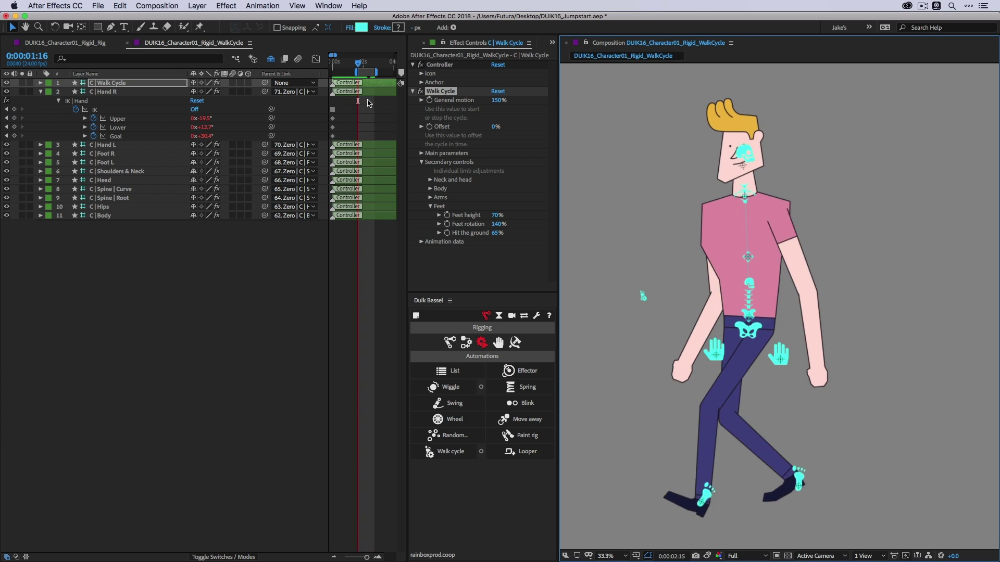
Step: Hide all the controller layers, from Walk Cycle down to Body
left_click_drag(6, 83, 4, 91)
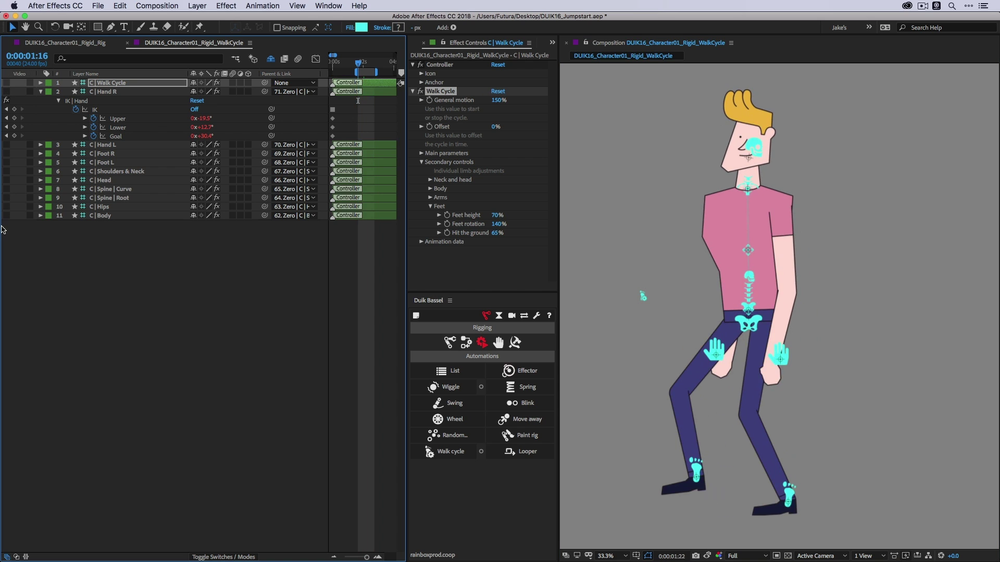
Step: Deselect all layers and play back the looping walk with the controllers hidden
left_click(106, 245)
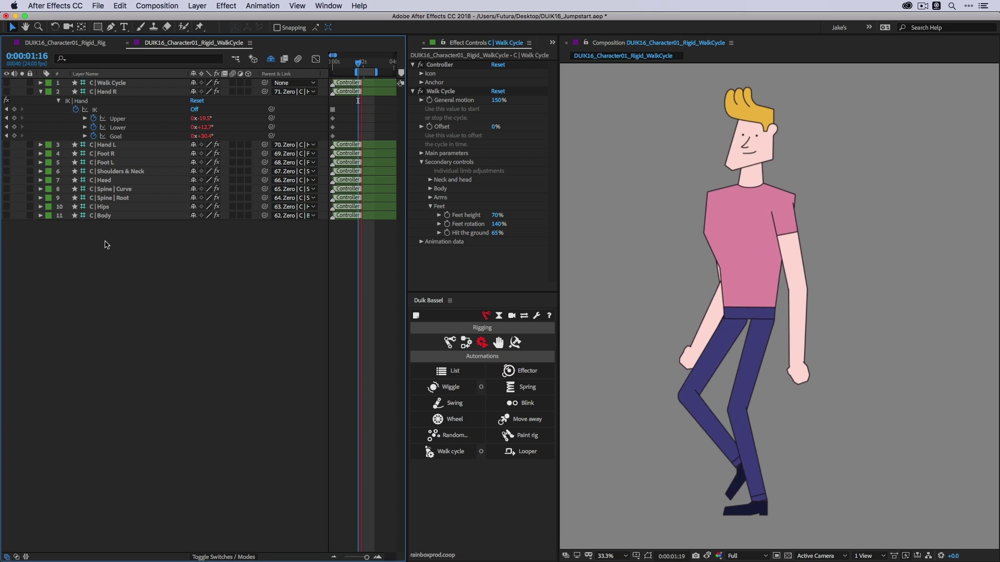
key("space")
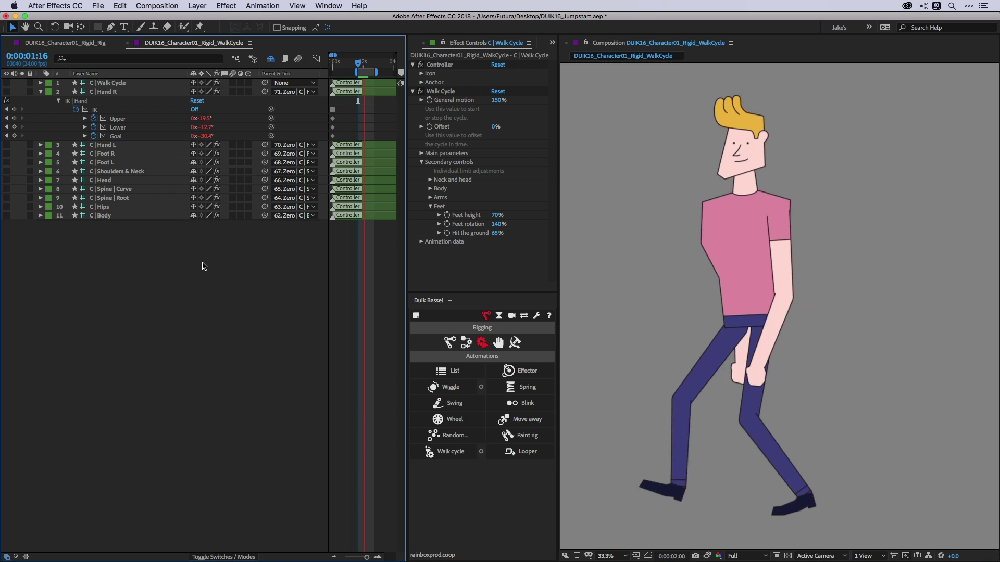
key("space")
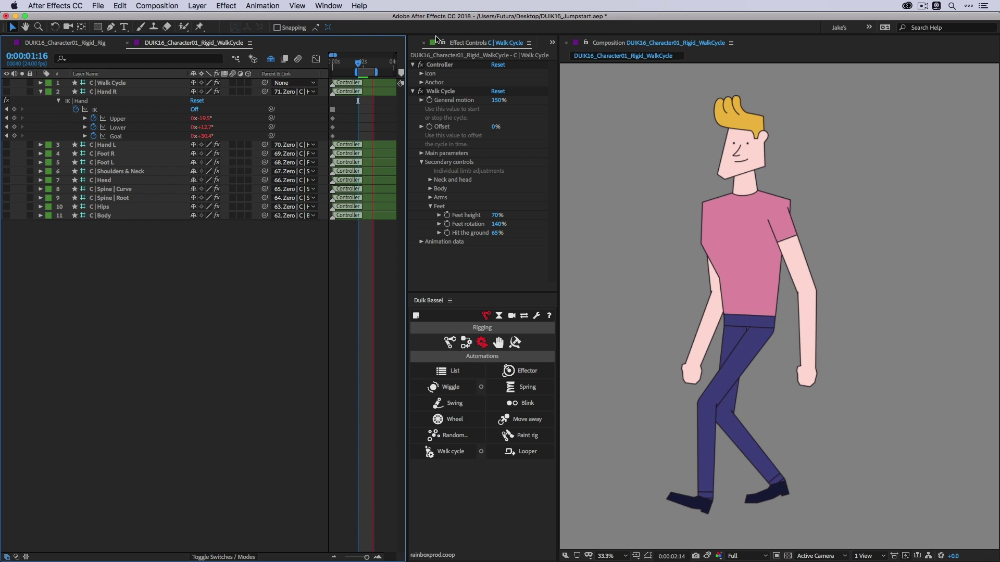
key("space")
Step: Duplicate the DUIK16_Character01_Rigid_WalkCycle composition and rename the copy DUIK16_Character01_Rigid_WalkCycle_Textured
key("super+0")
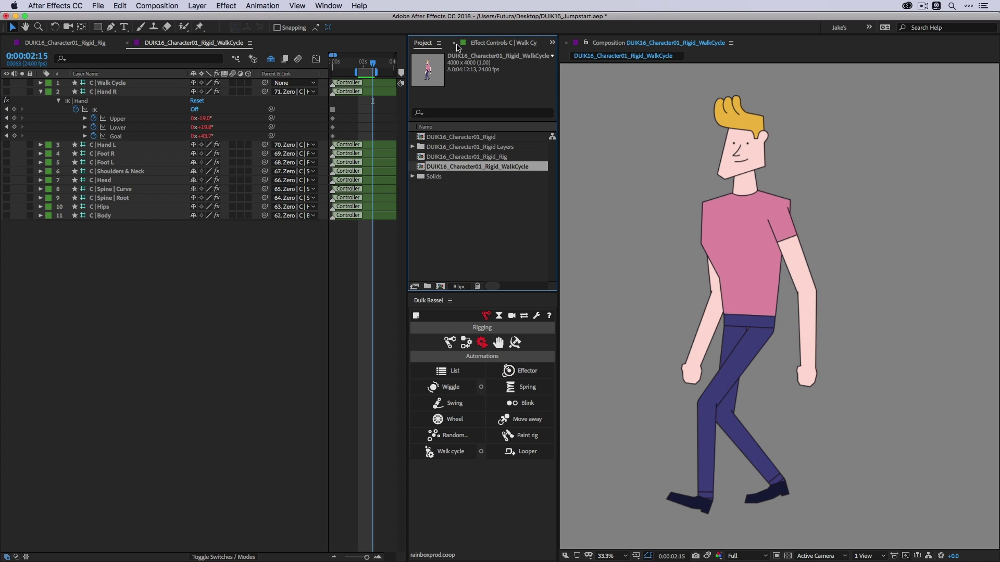
key("super+d")
key("Return")
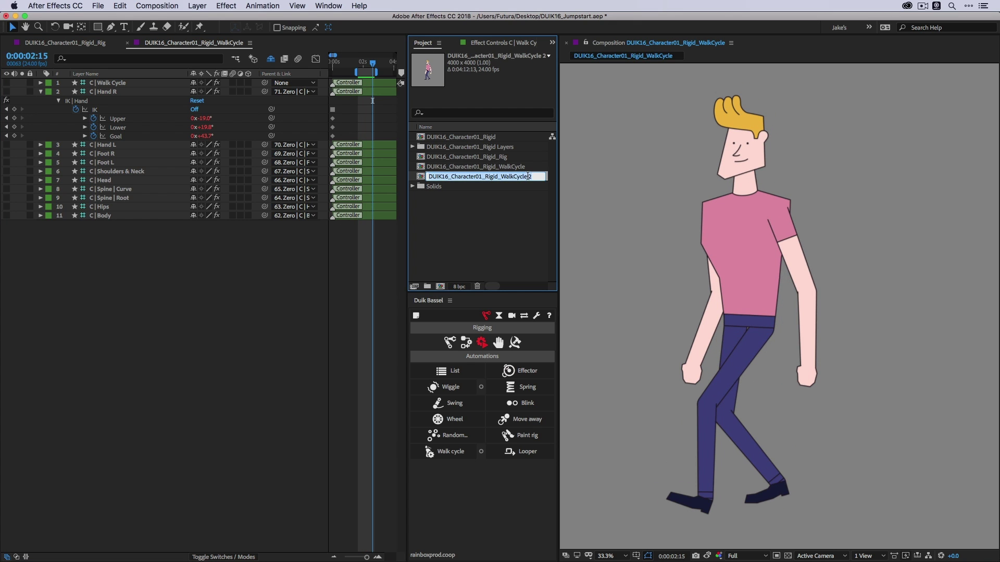
left_click(529, 176)
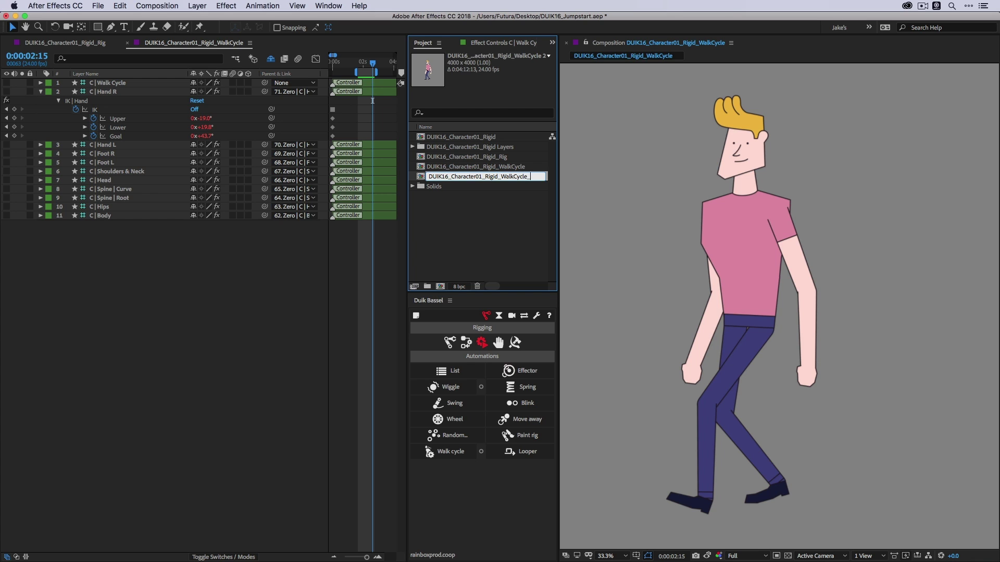
type("_Textured")
key("Return")
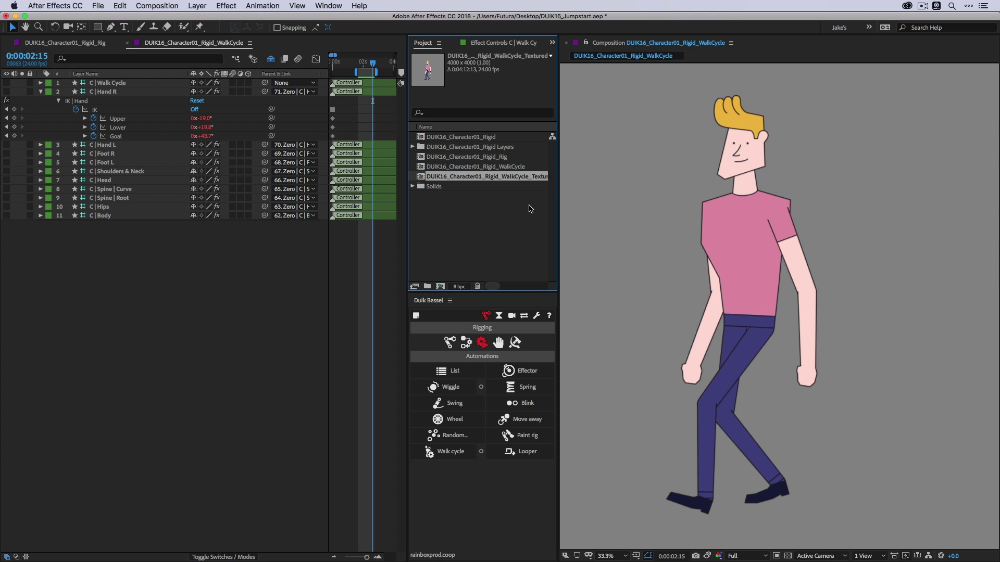
Step: Import DUIK16_Character01_Textured.psd as Composition - Retain Layer Sizes with editable layer styles
left_click(529, 208)
double_click(452, 218)
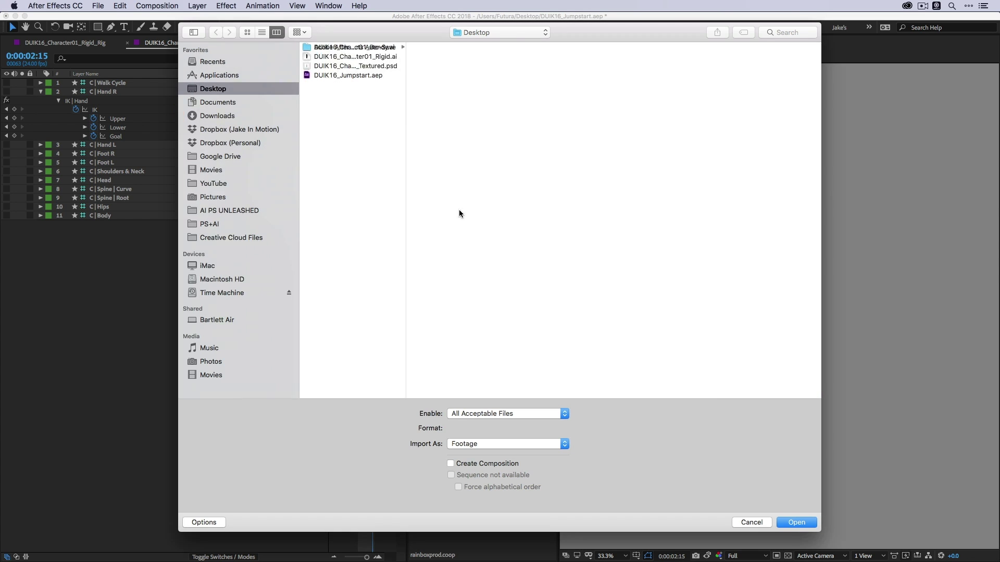
left_click(383, 76)
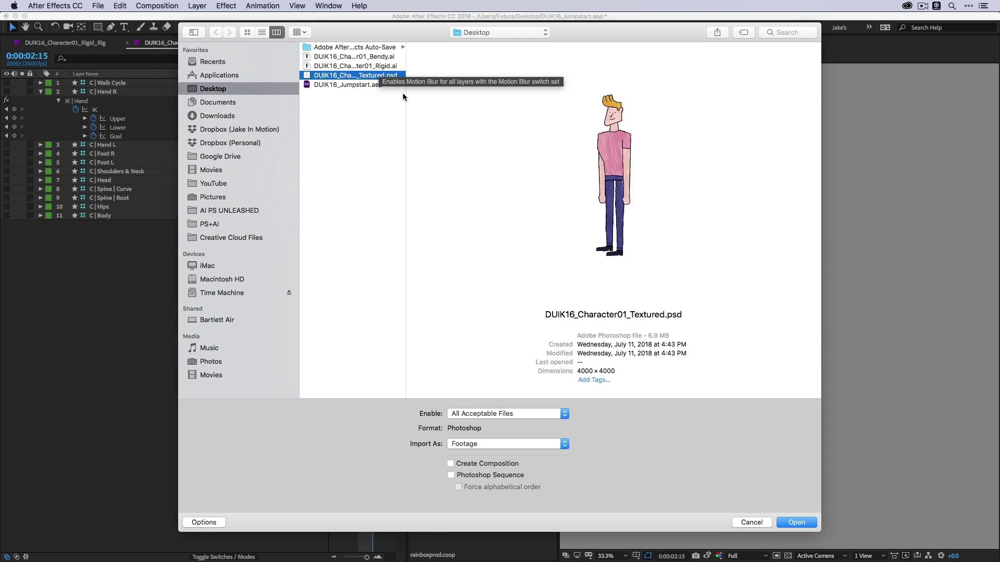
double_click(384, 76)
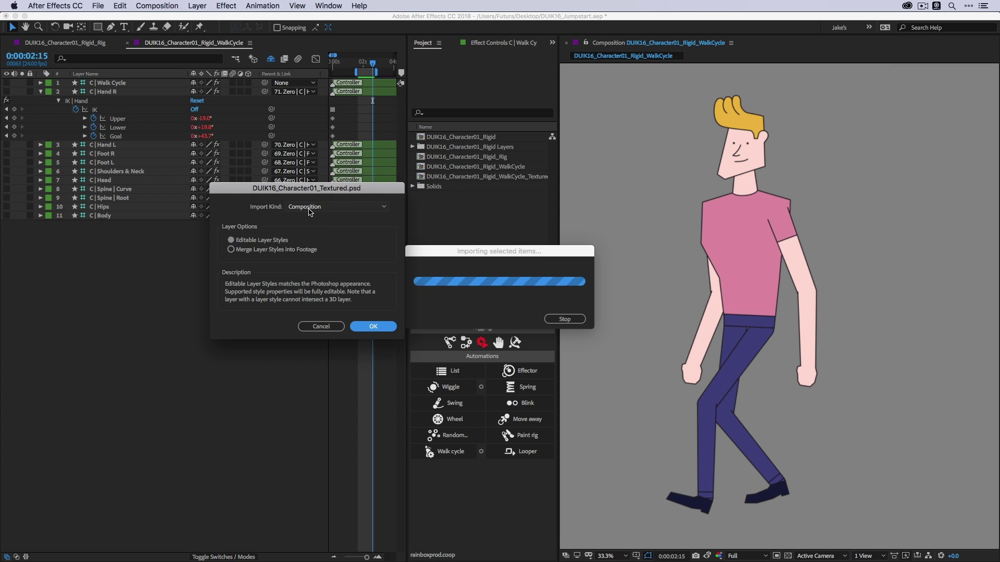
left_click(287, 208)
left_click(346, 241)
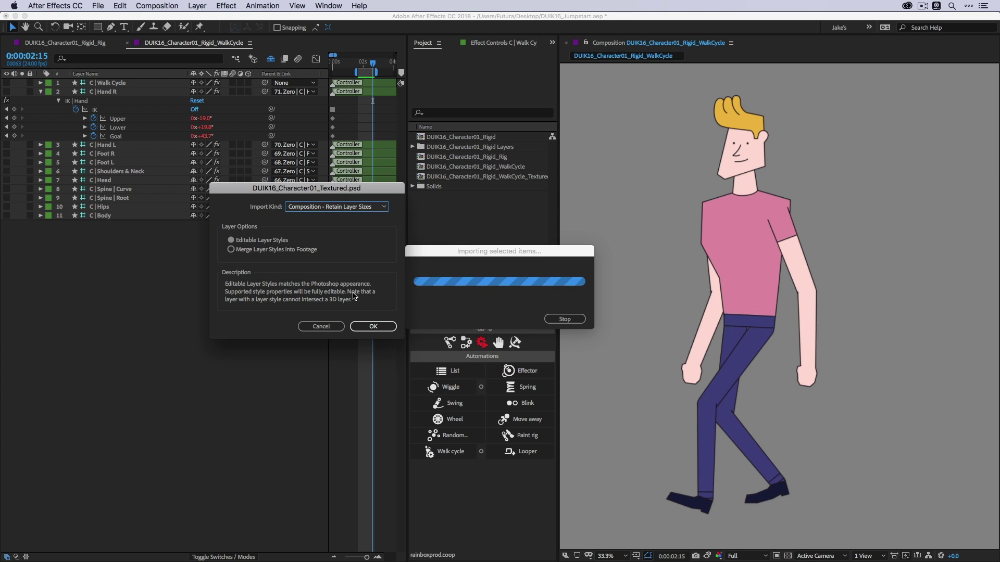
left_click(371, 326)
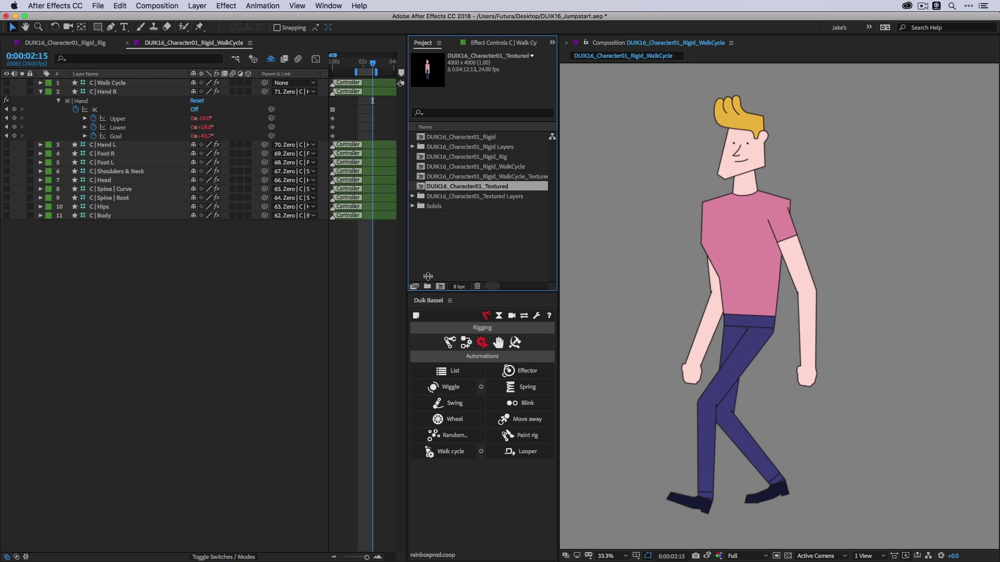
Step: Open the DUIK16_Character01_Rigid_WalkCycle_Textured composition, reveal its shy layers and unlock the artwork layers from Hand R down to Arm L
double_click(494, 177)
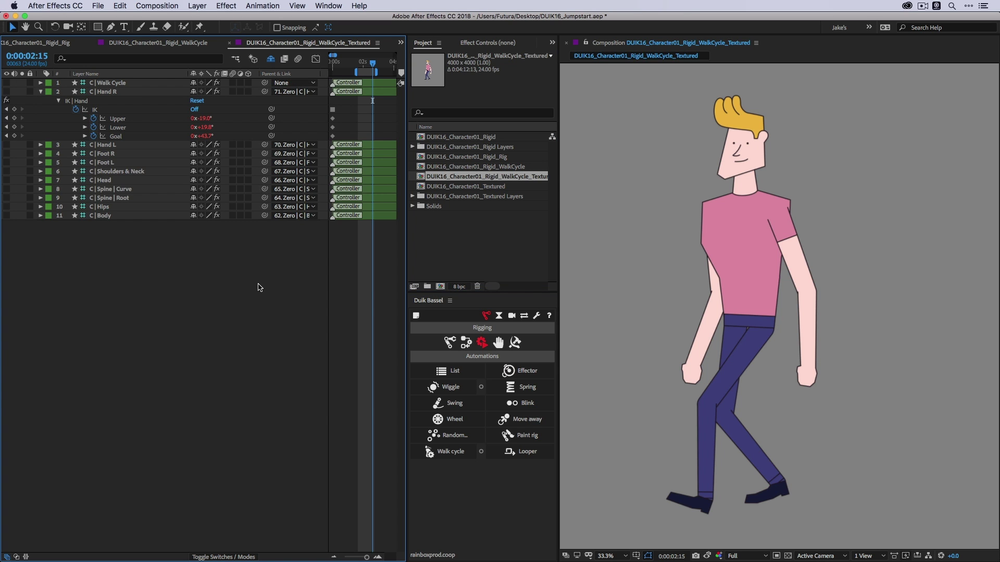
key("e")
key("e")
left_click(270, 59)
scroll(30, 312, "down", 2)
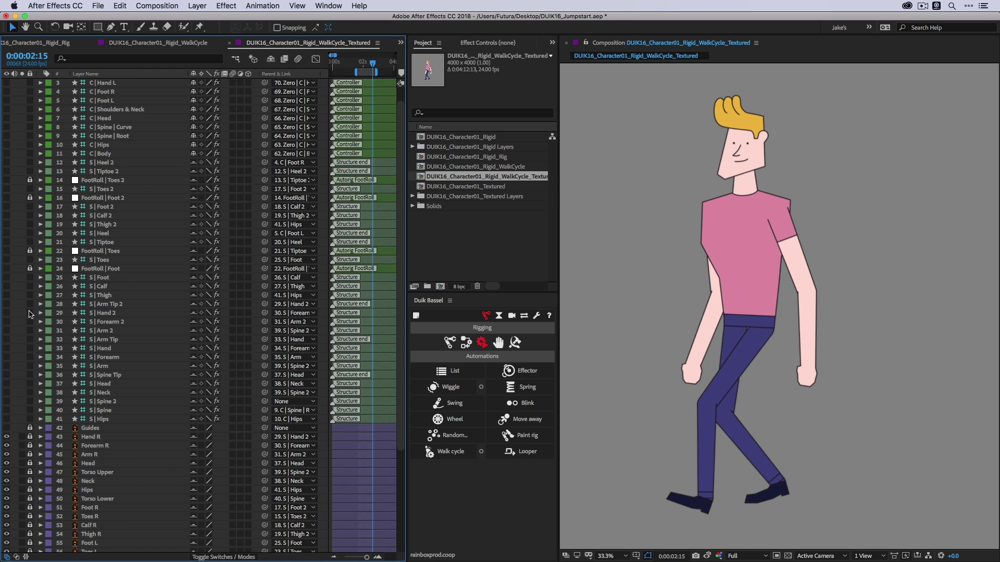
scroll(30, 314, "down", 5)
left_click_drag(30, 300, 29, 431)
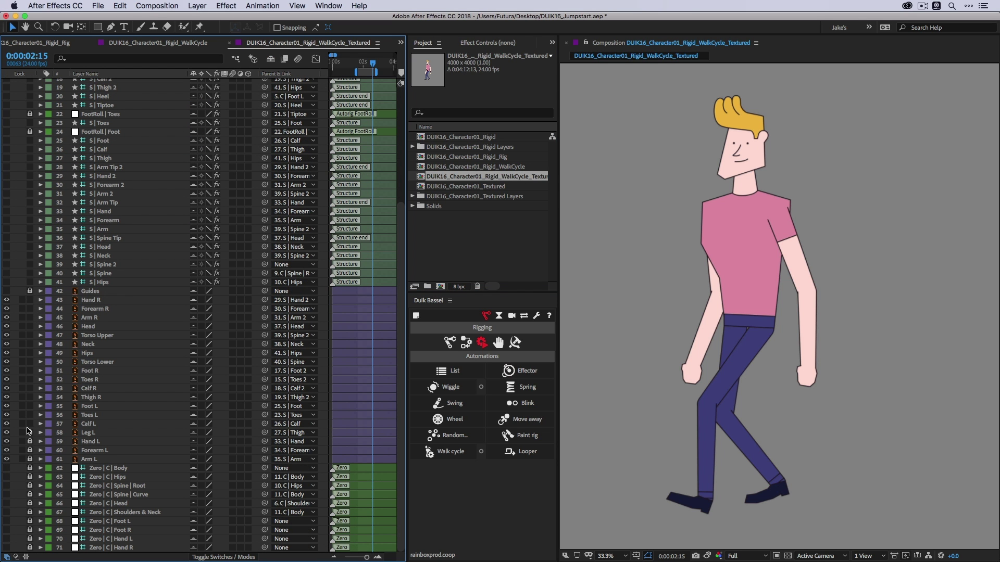
Step: Replace the Hand R, Forearm R and Arm R layers with their counterparts from the DUIK16_Character01_Textured Layers folder
left_click(412, 196)
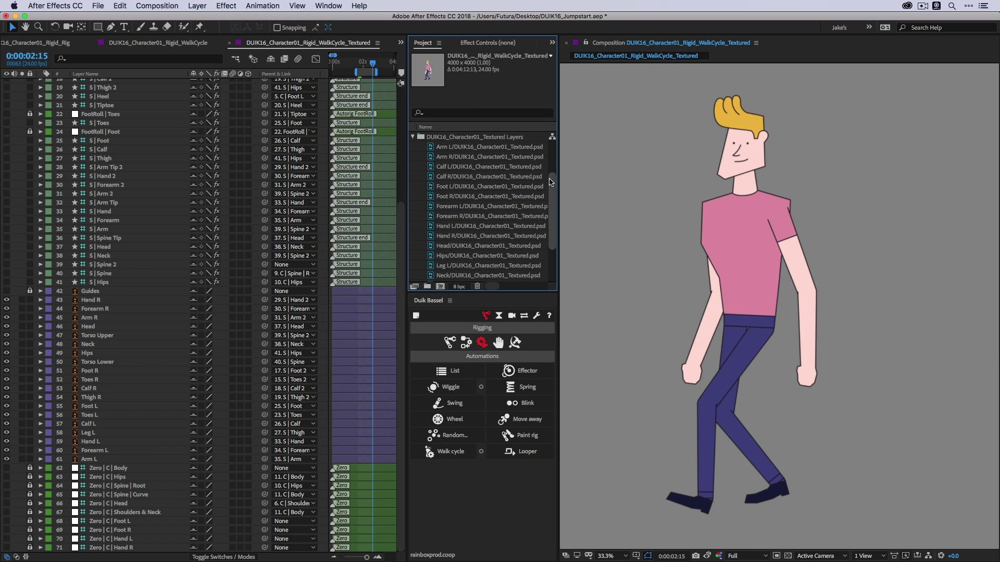
scroll(532, 240, "down", 1)
left_click_drag(509, 292, 507, 412)
left_click(490, 208)
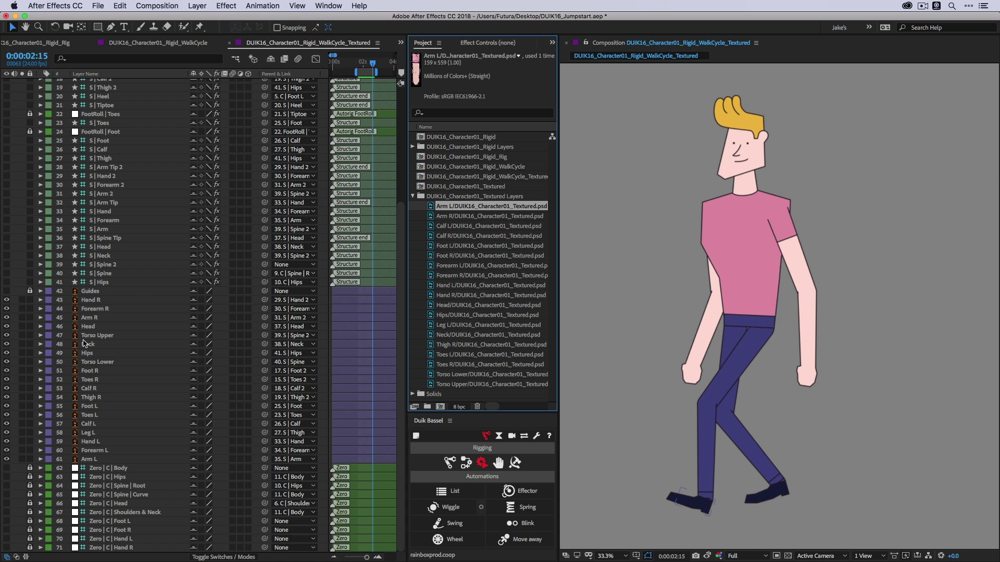
left_click(91, 301)
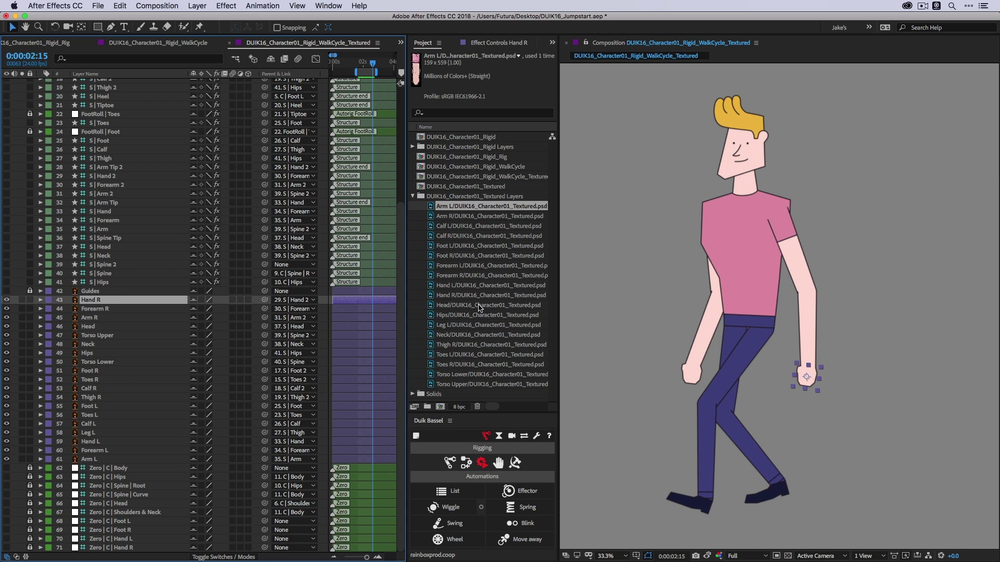
left_click(455, 295)
key("super+alt+slash")
key("super+Down")
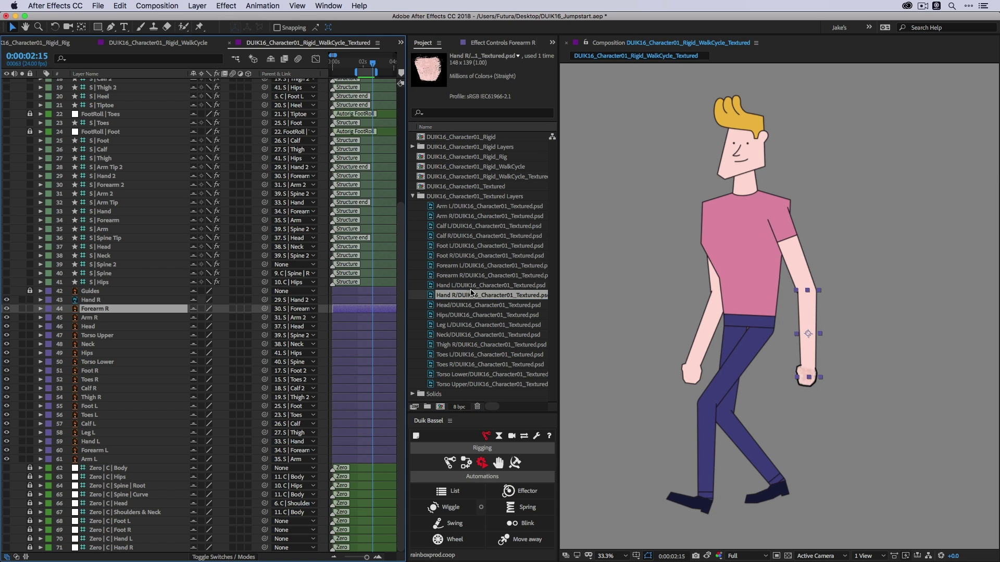
left_click_drag(466, 275, 99, 311)
left_click(96, 319)
left_click_drag(458, 216, 112, 320)
Step: Replace the Head and Torso Upper layers with their textured PSD versions
left_click(104, 327)
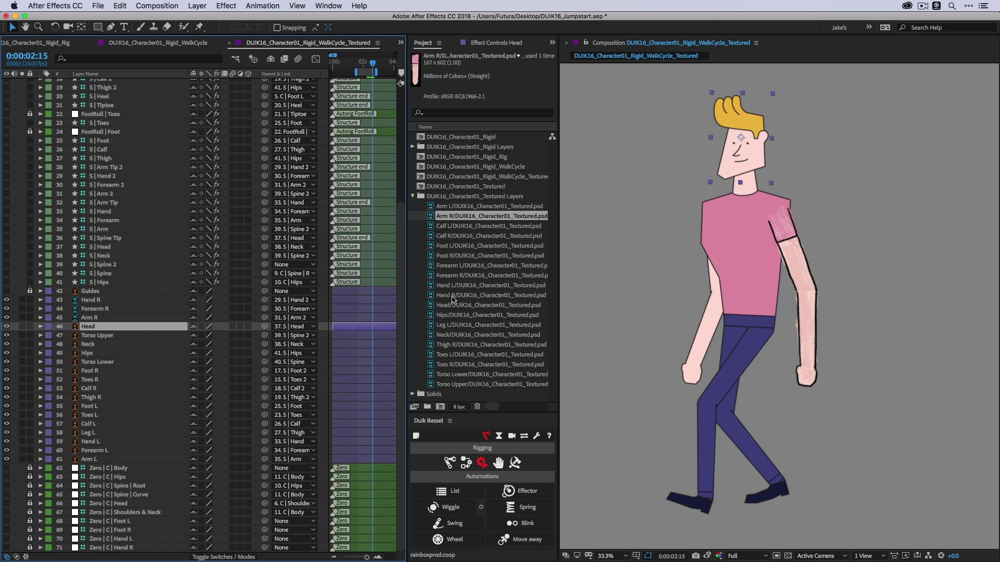
left_click_drag(452, 305, 112, 329)
left_click(106, 335)
left_click(454, 384)
key("super+alt+slash")
Step: Replace the Neck, Hips and Torso Lower layers with their textured PSD versions
key("super+Down")
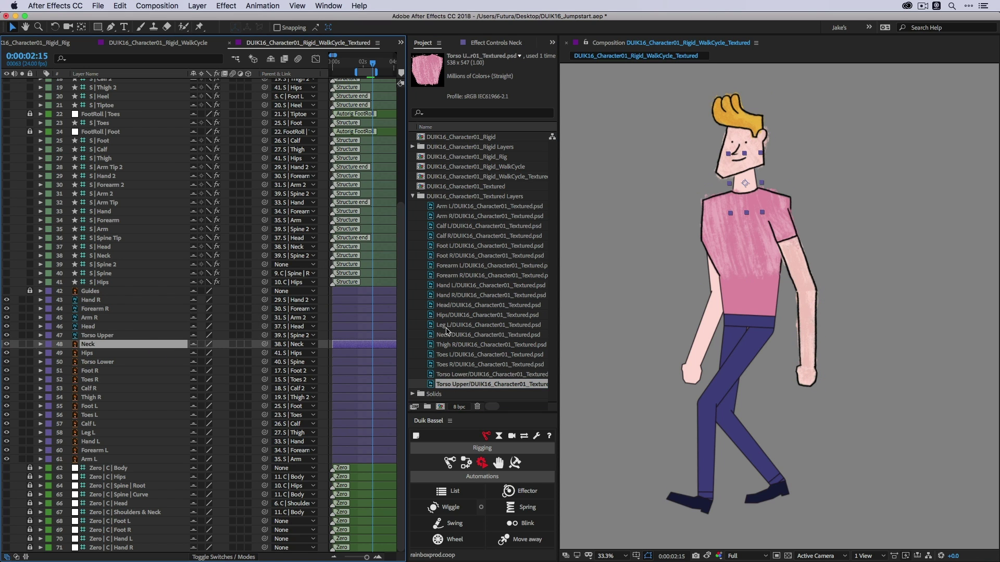
left_click_drag(446, 334, 108, 346)
left_click(107, 358)
left_click(131, 354)
left_click_drag(447, 314, 99, 356)
left_click(98, 363)
left_click_drag(450, 375, 121, 357)
Step: Replace the right leg layers Foot R, Toes R, Calf R and Thigh R with their textured PSD versions
key("super+Down")
left_click_drag(461, 256, 120, 383)
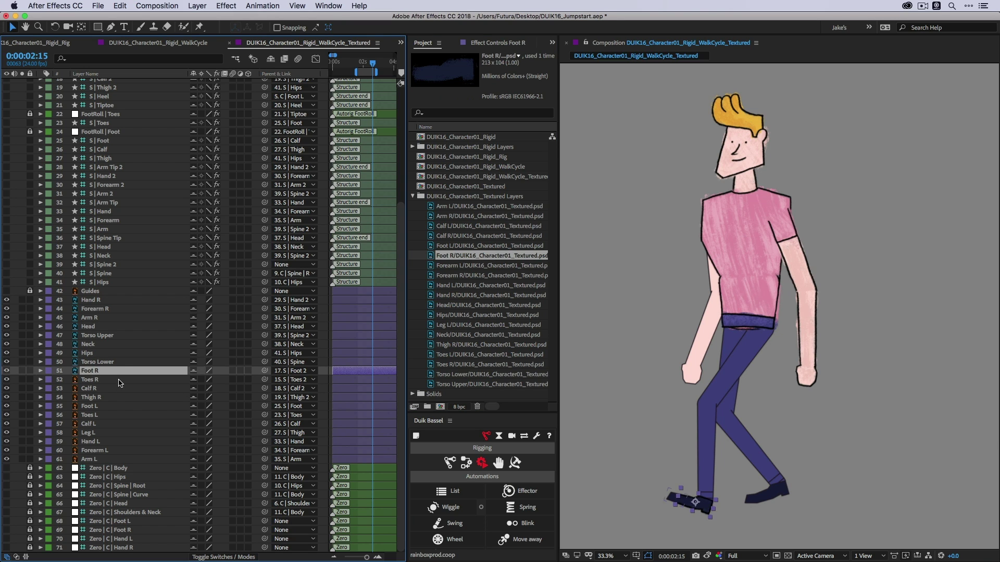
key("super+Down")
left_click_drag(451, 364, 135, 401)
key("super+Down")
left_click_drag(459, 236, 131, 395)
key("super+Down")
left_click_drag(453, 344, 130, 397)
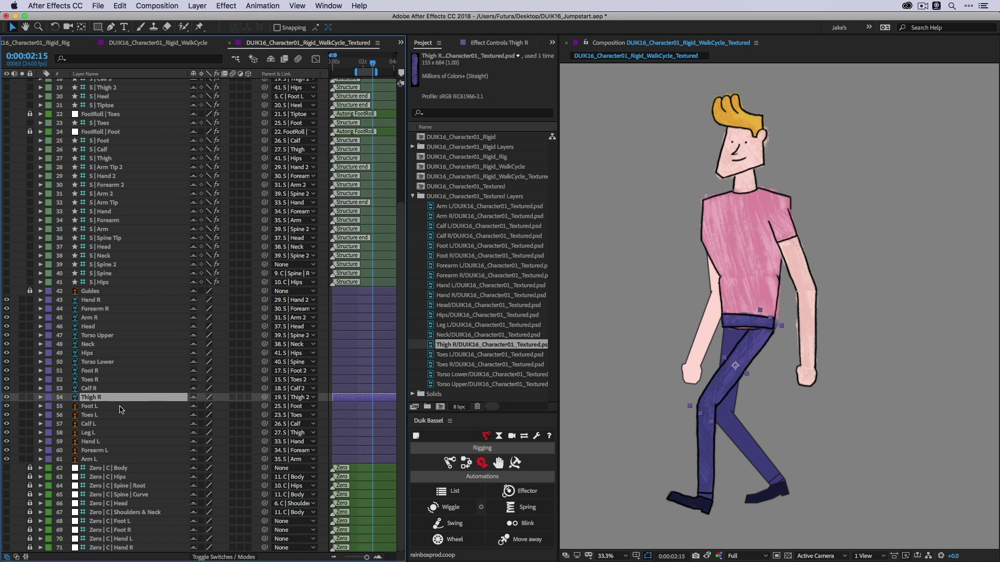
Step: Replace the left leg layers Foot L, Toes L, Calf L and Leg L with their textured PSD versions
key("super+Down")
left_click_drag(461, 246, 130, 407)
key("super+Down")
left_click_drag(453, 354, 130, 415)
key("super+Down")
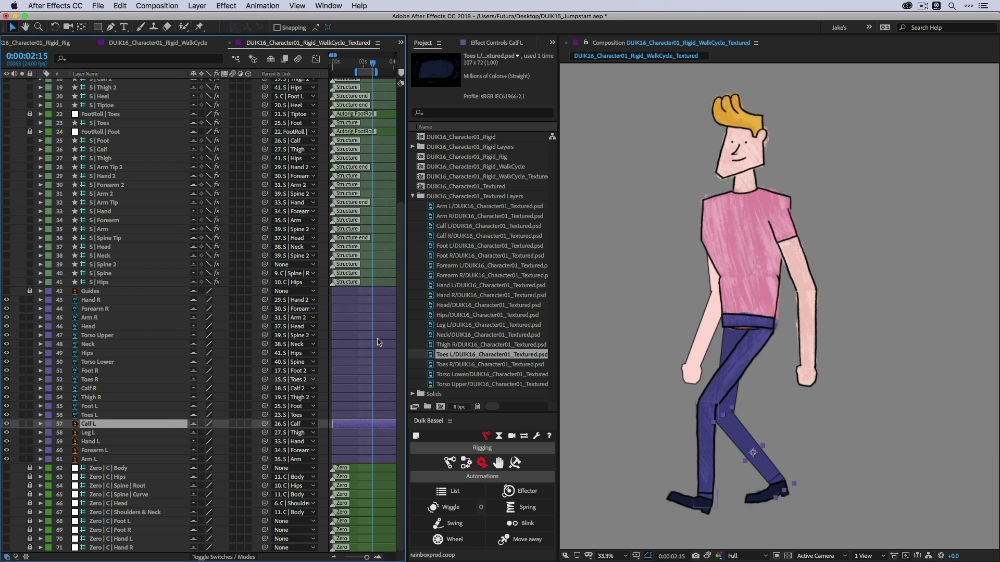
left_click_drag(458, 226, 130, 423)
key("super+Down")
left_click_drag(459, 325, 91, 446)
Step: Replace the left arm layers Hand L, Forearm L and Arm L with their textured PSD versions
key("super+Down")
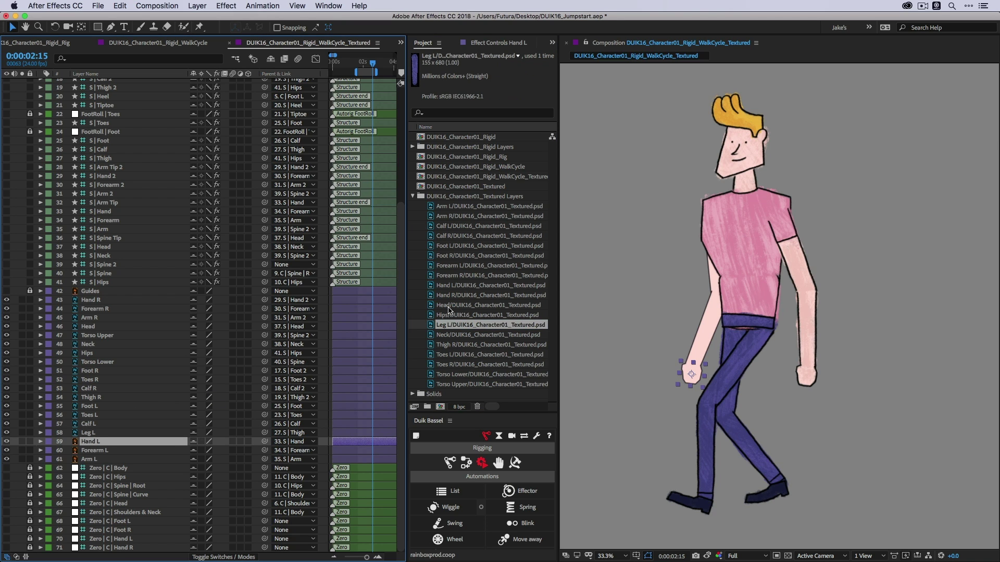
left_click_drag(464, 286, 104, 459)
key("super+Down")
left_click_drag(458, 265, 120, 453)
key("super+Down")
left_click_drag(459, 207, 175, 401)
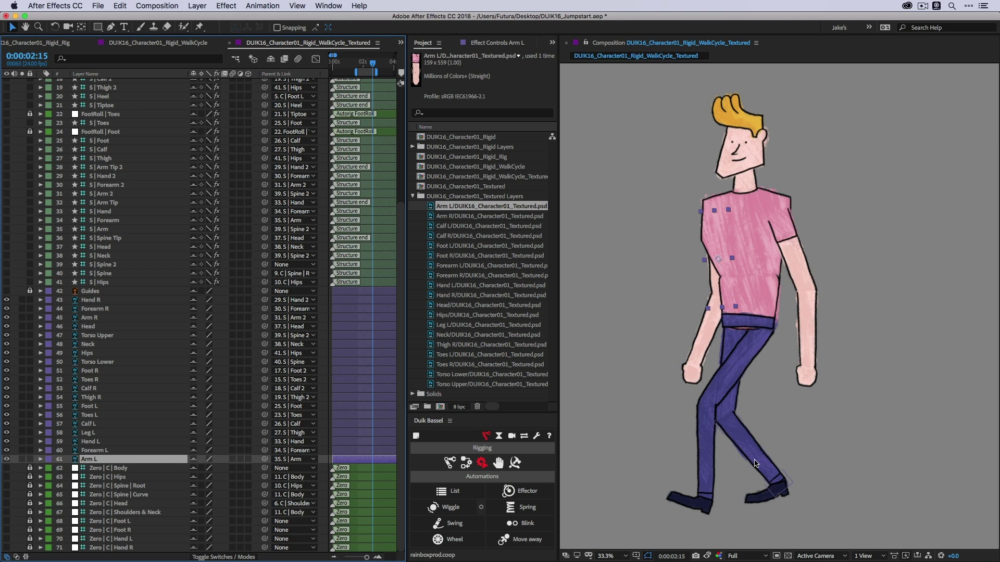
Step: Play back the textured walk and inspect the Torso Lower and Hips layers
key("space")
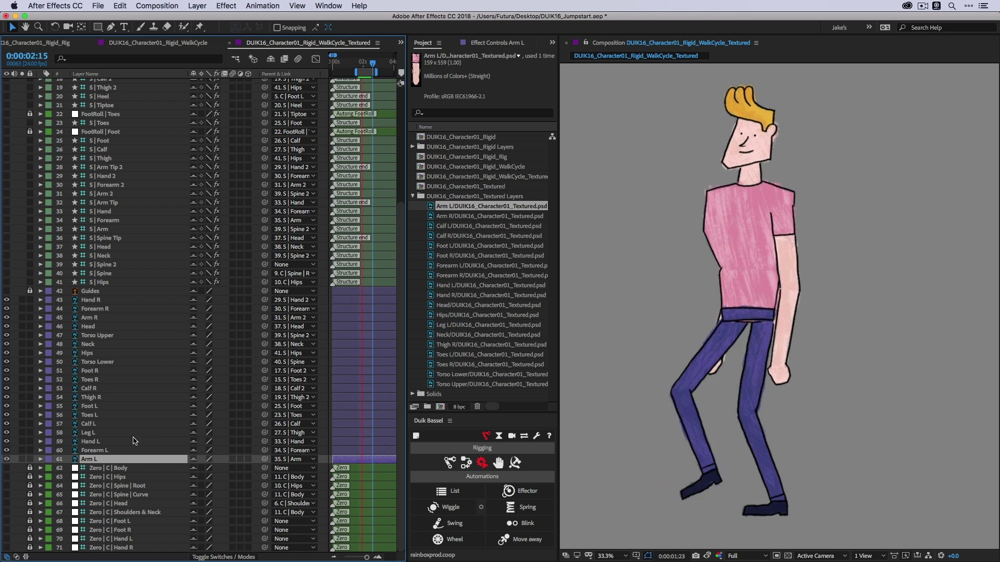
left_click(97, 363)
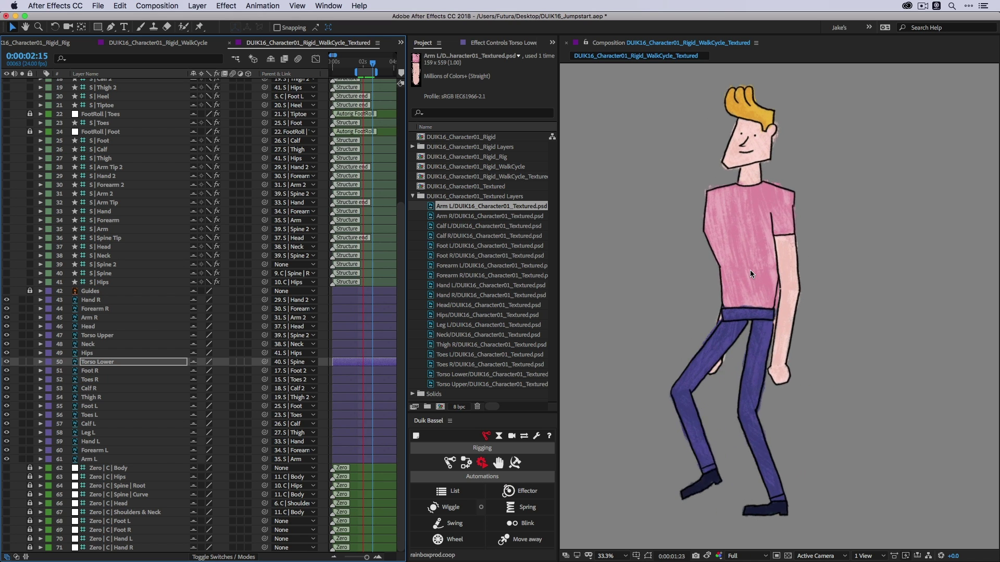
left_click(92, 353)
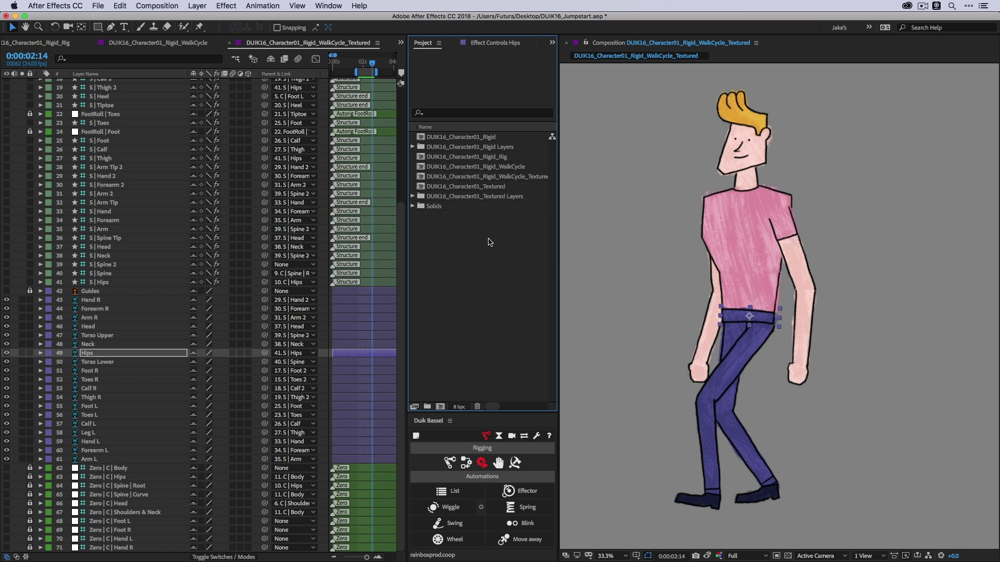
Step: Import DUIK16_Character01_Bendy.ai as a composition with layer-size footage dimensions and open the DUIK16_Character01_Bendy composition
double_click(456, 235)
left_click(388, 63)
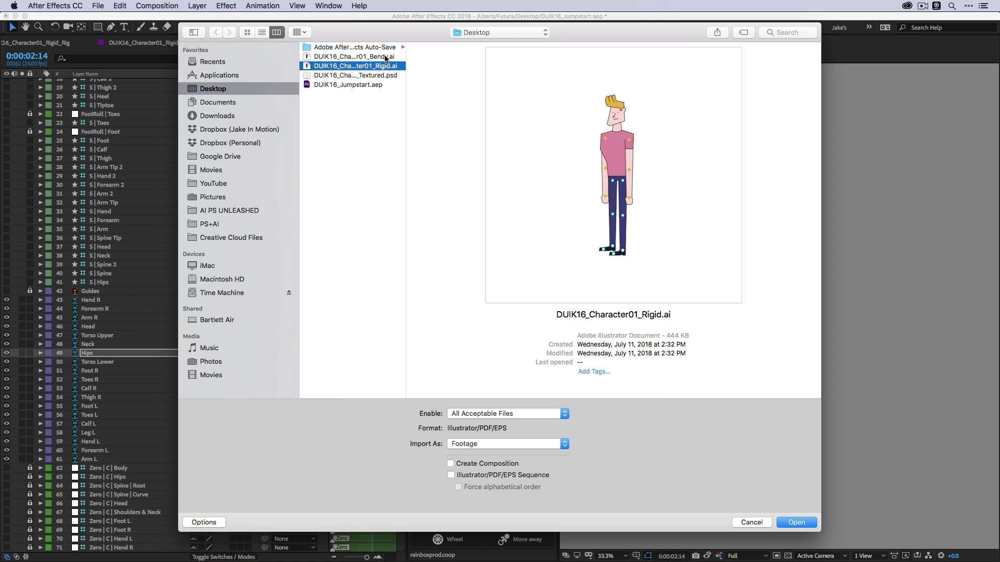
key("Up")
key("Return")
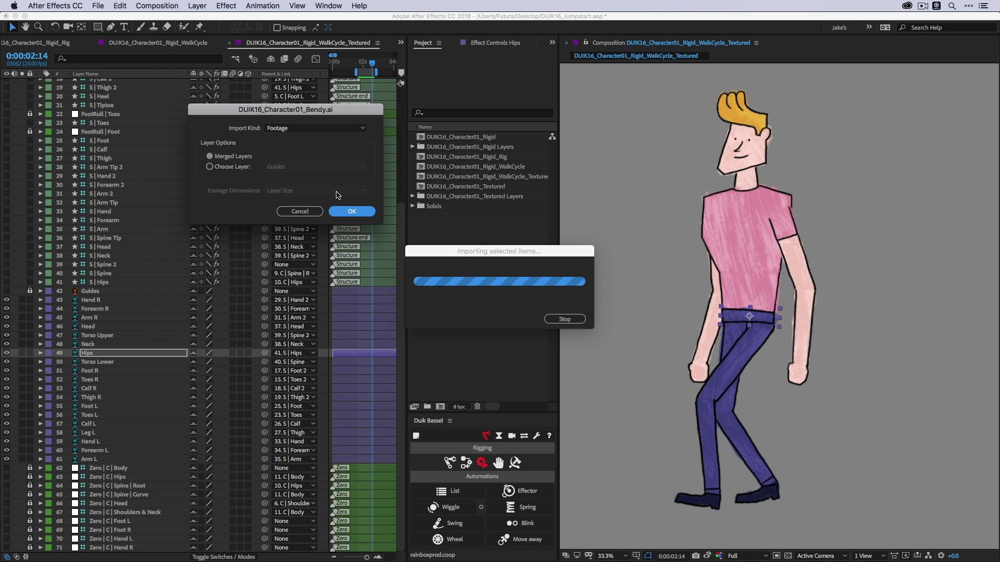
left_click(301, 128)
left_click(304, 137)
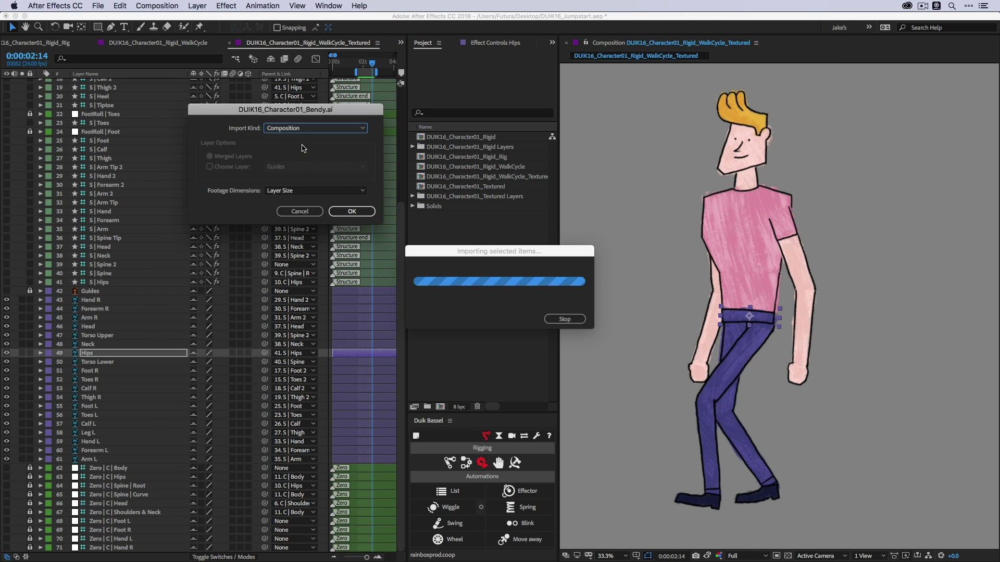
left_click(352, 211)
double_click(476, 137)
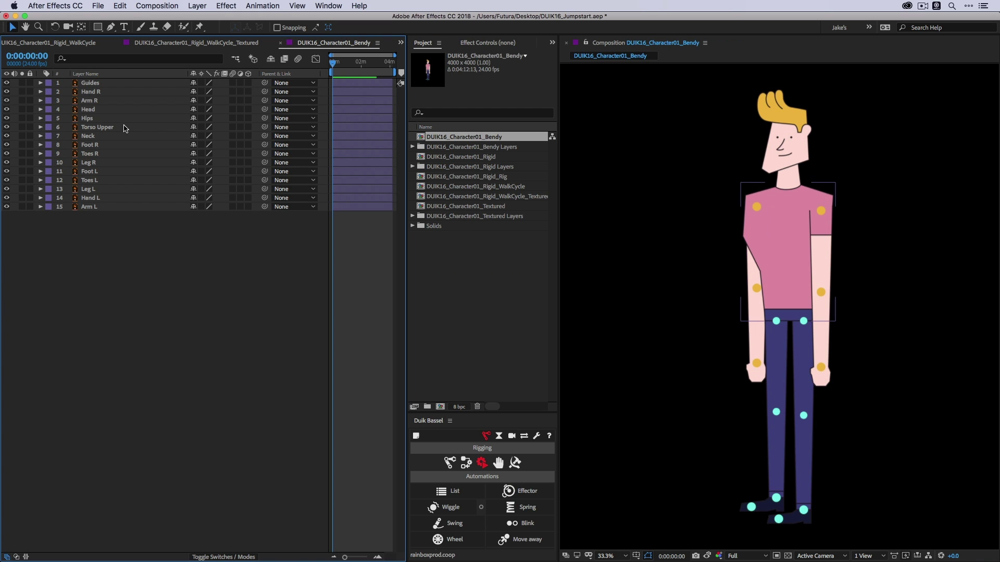
Step: Check the extent of the Arm R layer, then shift the Guides layer horizontally off the character's joints
left_click(87, 101)
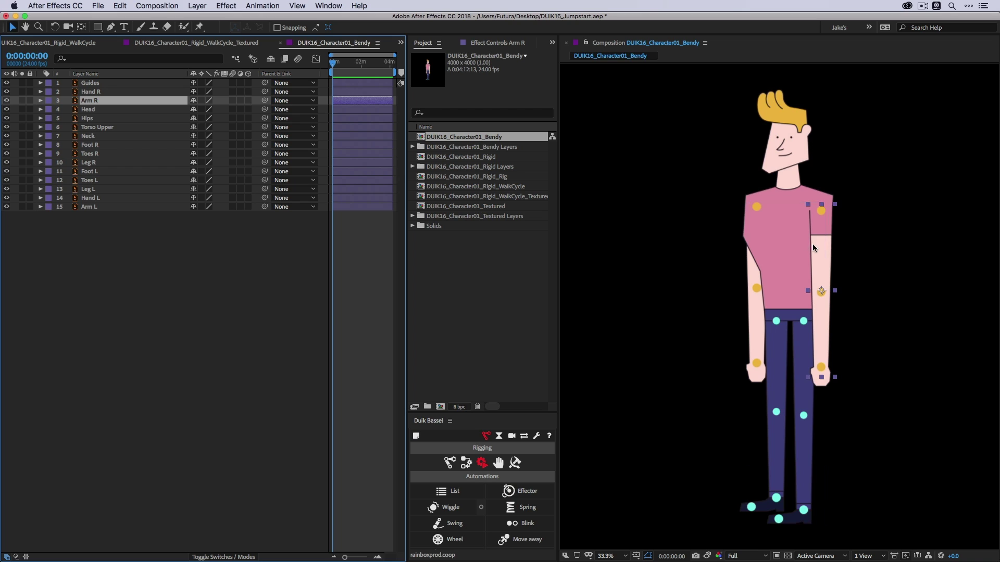
left_click(842, 439)
left_click_drag(843, 439, 843, 439)
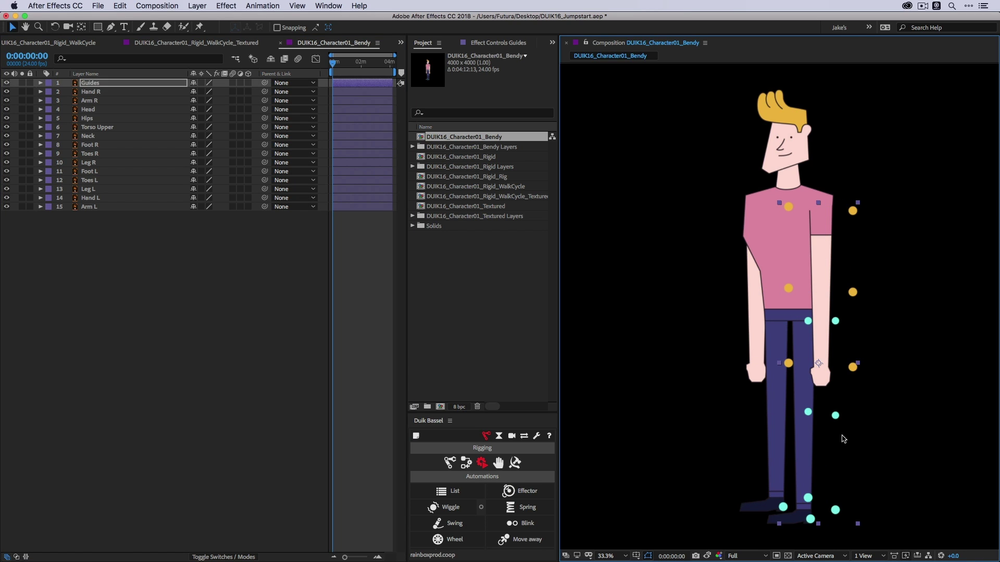
Step: Undo the horizontal shift of the Guides layer and lock that layer
key("super+z")
left_click(30, 83)
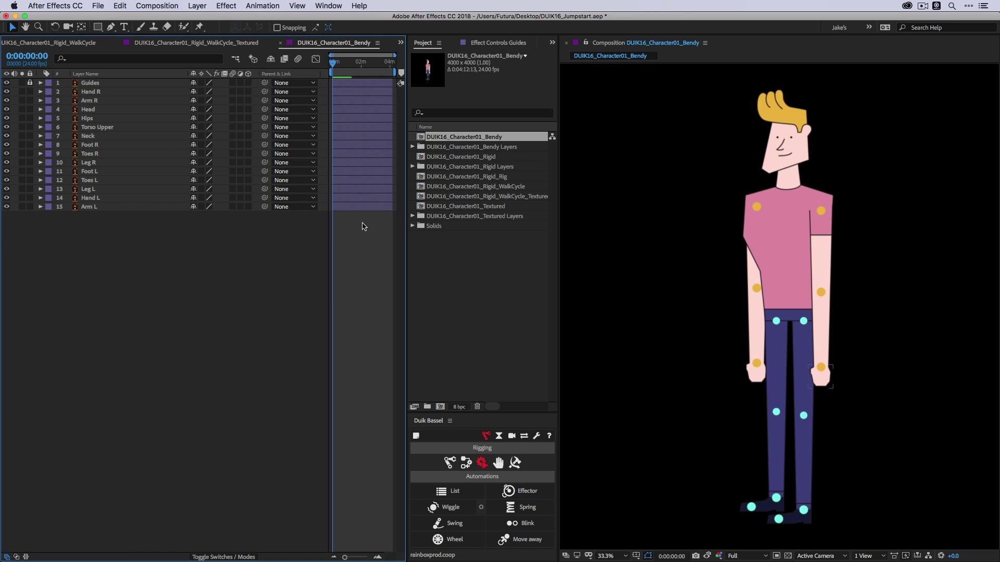
Step: Check the extents of the Leg R and Arm R layers against the joint guides
left_click(807, 455)
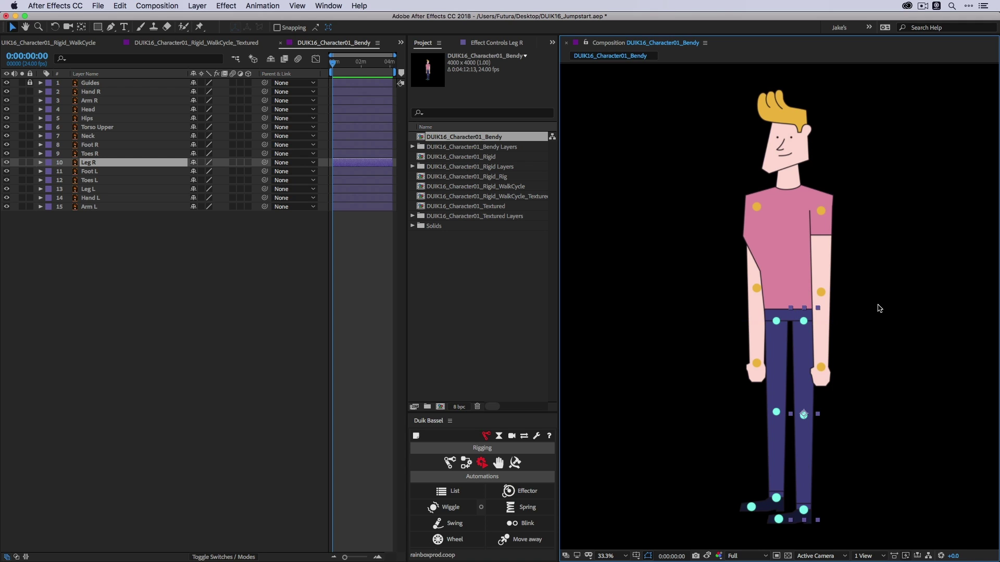
left_click(879, 308)
left_click(818, 234)
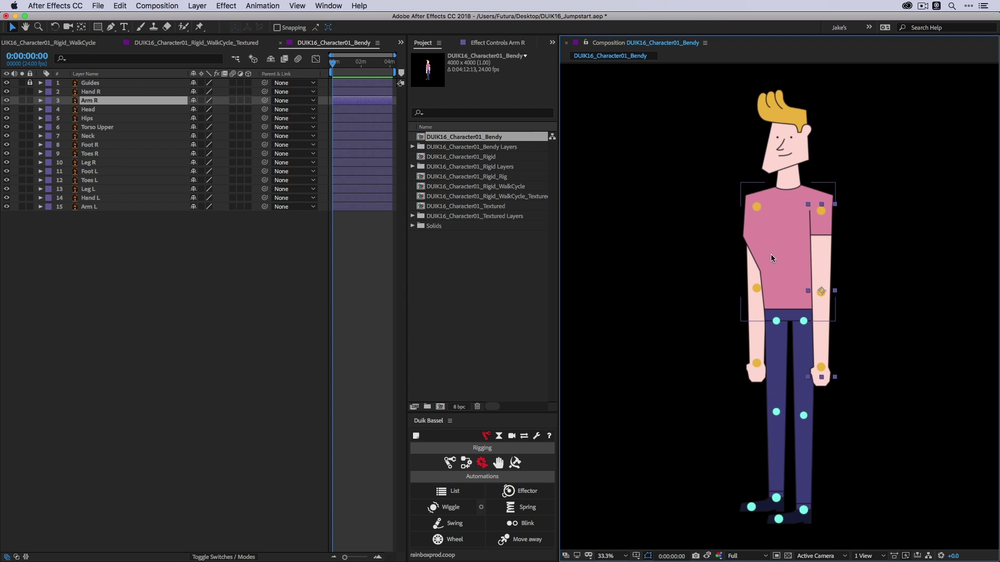
Step: Change the composition's background color to gray with 50% brightness
key("super+k")
left_click(404, 358)
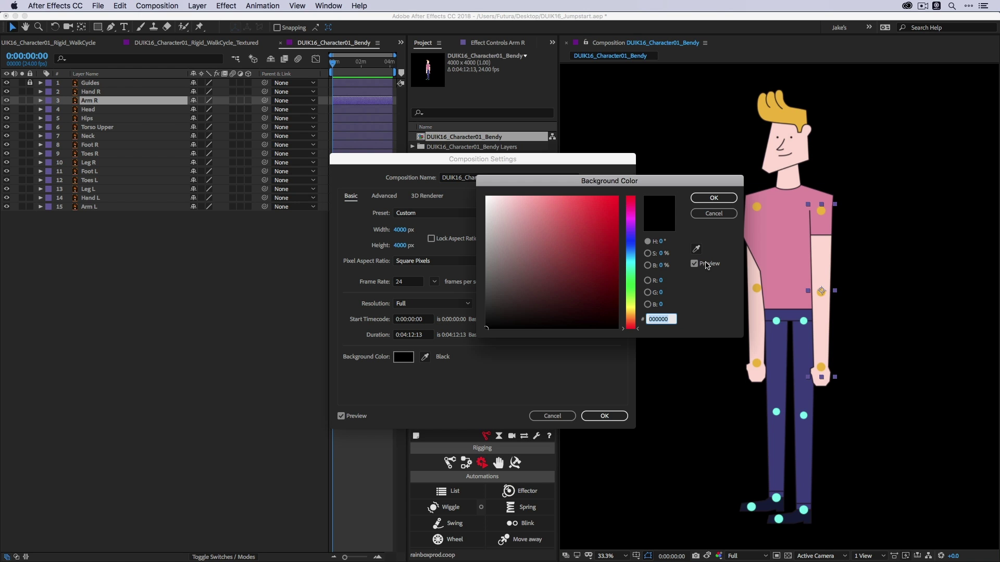
left_click(662, 265)
type("50")
key("Return")
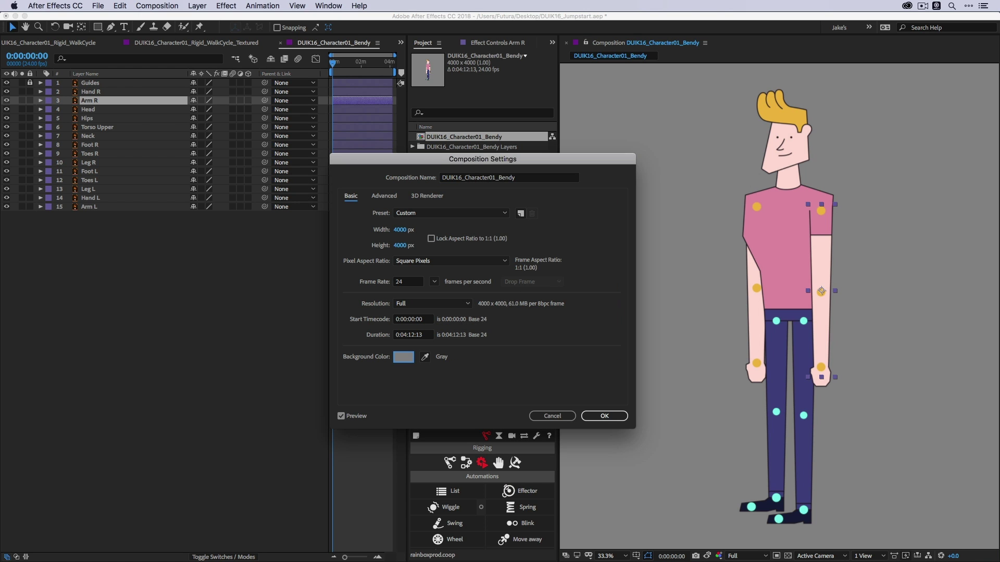
left_click(605, 416)
Step: Solo the Arm R and Guides layers to isolate the right arm with its joint guides
left_click(22, 100)
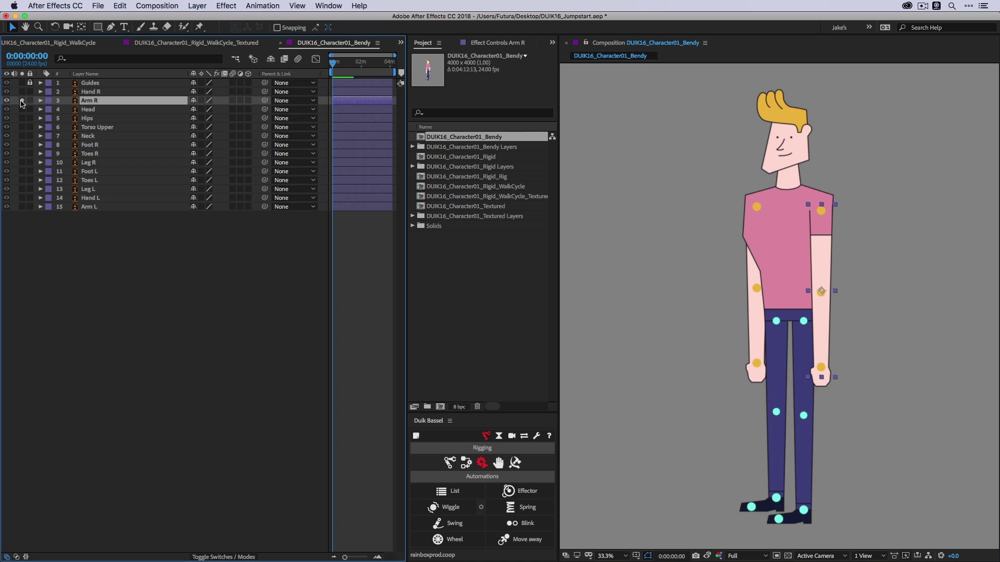
left_click(810, 222)
left_click_drag(832, 317, 798, 157)
key("v")
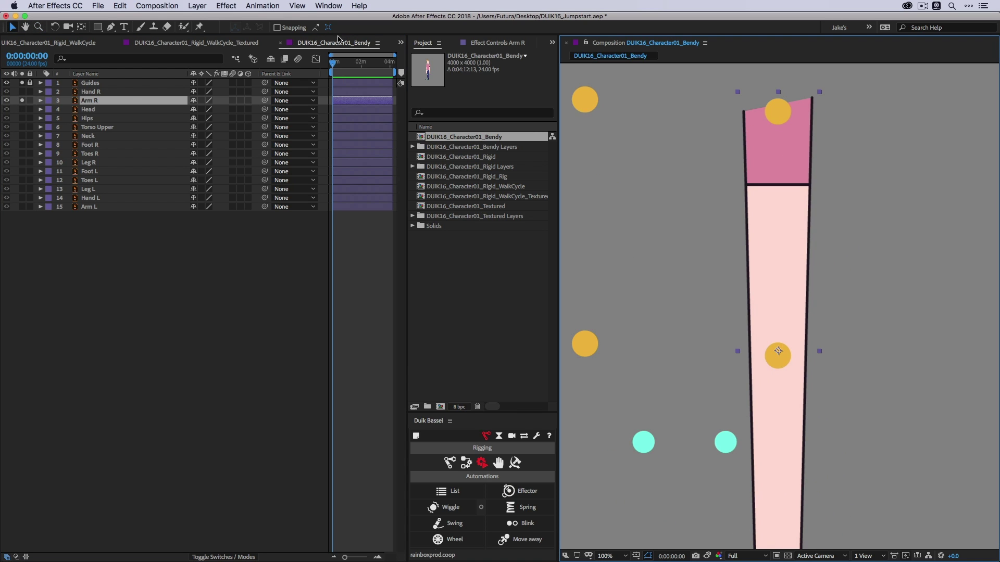
Step: Place Puppet pins on Arm R at the shoulder, elbow and wrist guides
left_click(199, 26)
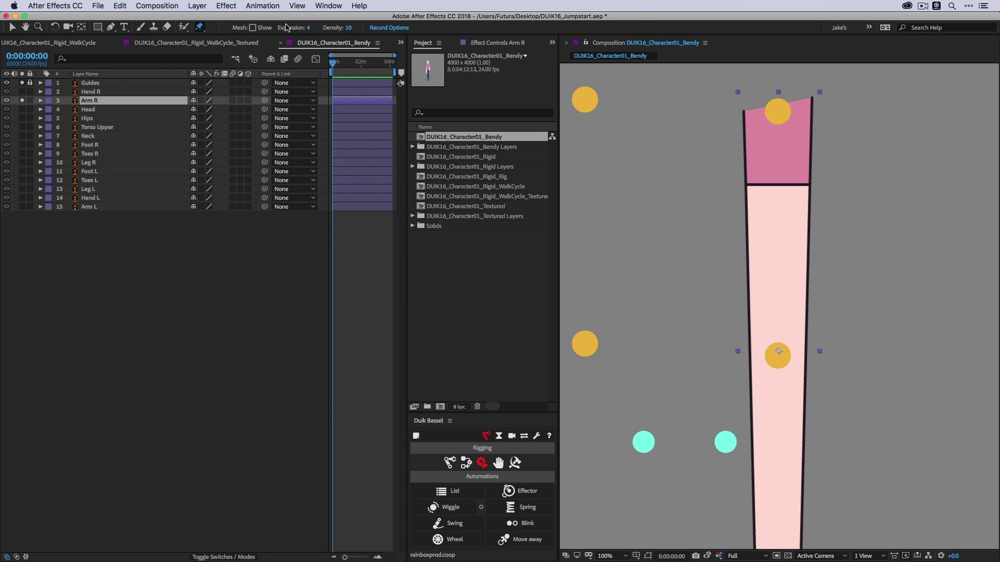
left_click(777, 110)
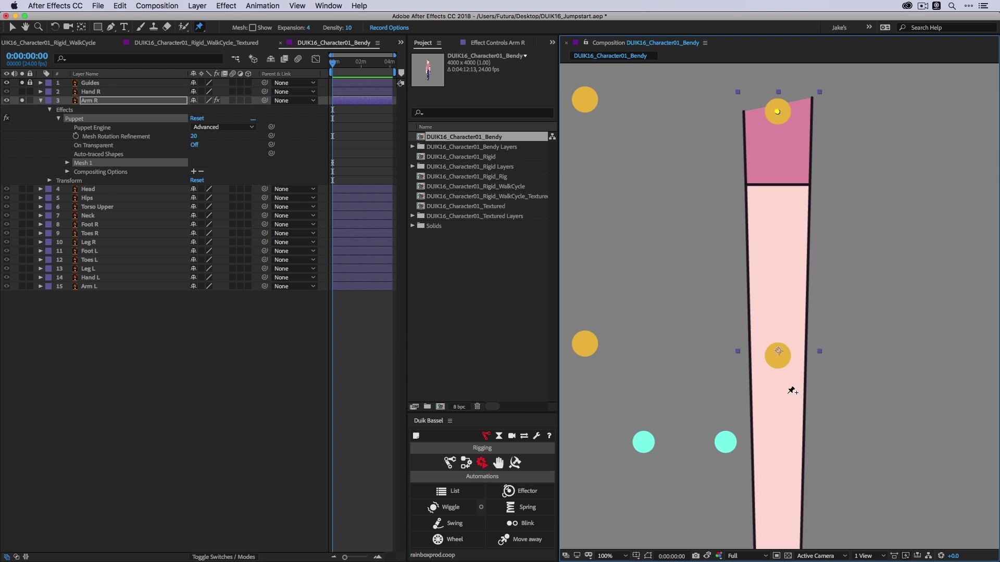
left_click(779, 352)
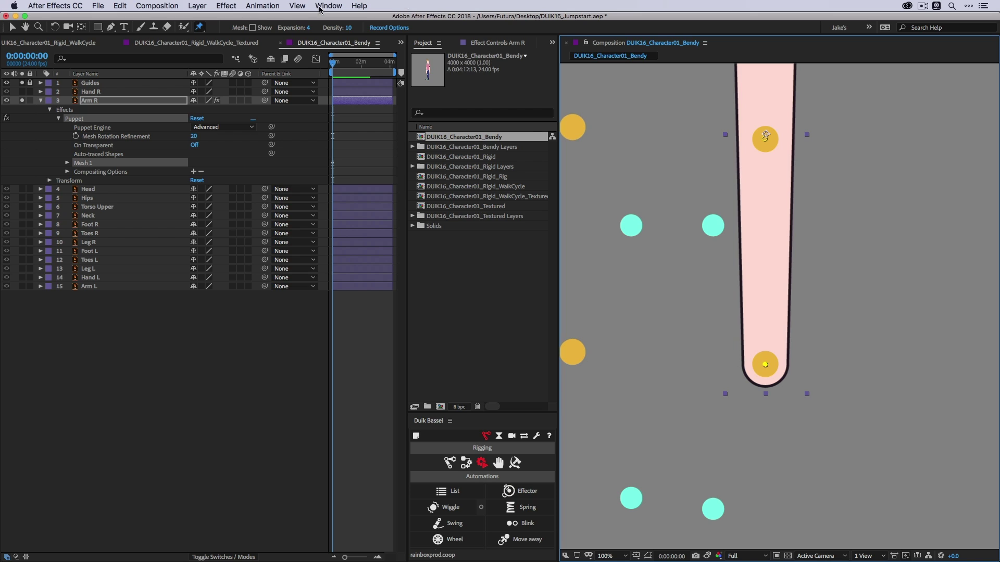
Step: Show the puppet mesh on Arm R and switch its Puppet Engine to Legacy
left_click(252, 28)
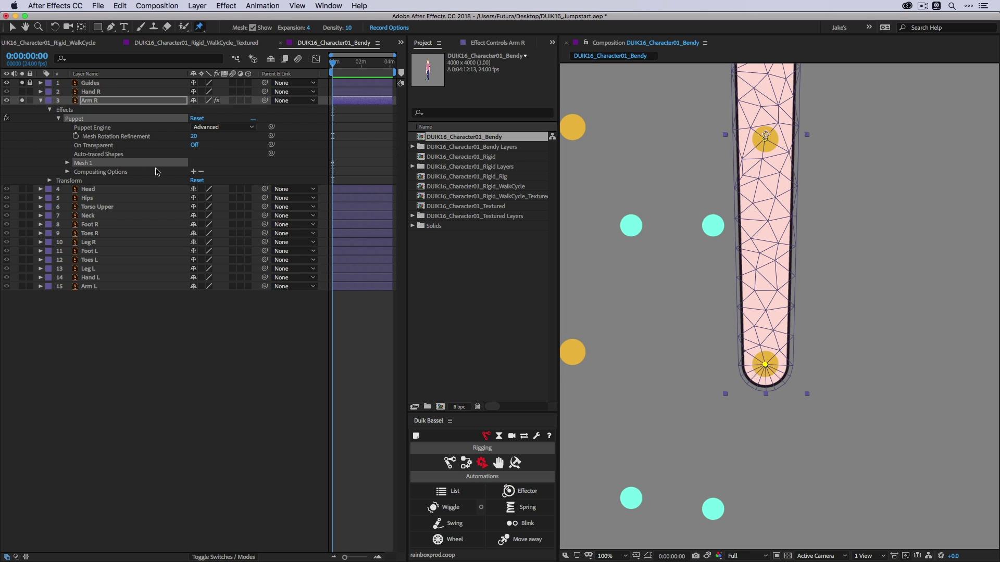
left_click(494, 43)
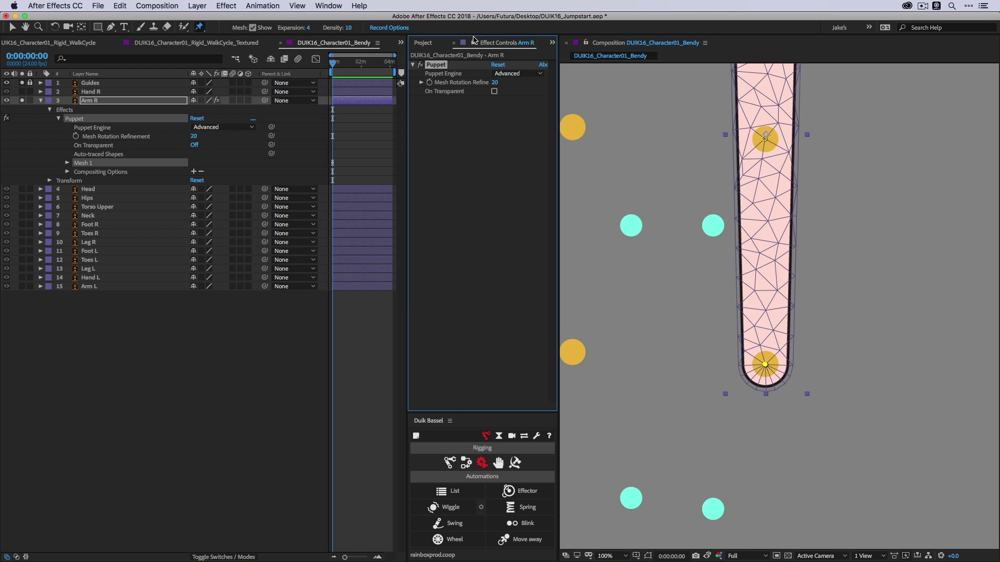
left_click(517, 74)
left_click(523, 85)
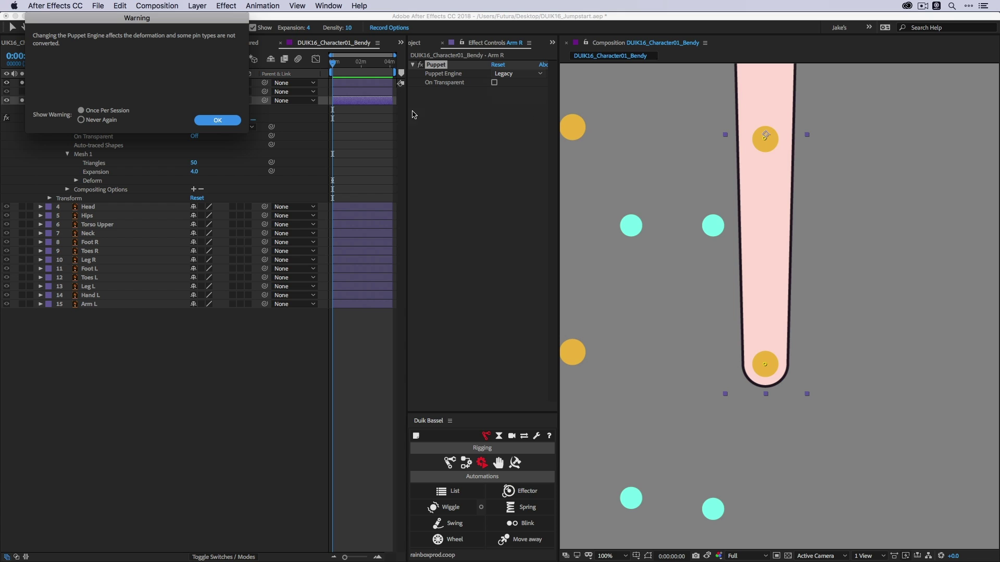
left_click(217, 120)
left_click(860, 133)
Step: Set the Triangles of Arm R's puppet mesh to 1500 and check the denser mesh
scroll(854, 130, "down", 1)
left_click_drag(797, 93, 788, 138)
left_click(194, 163)
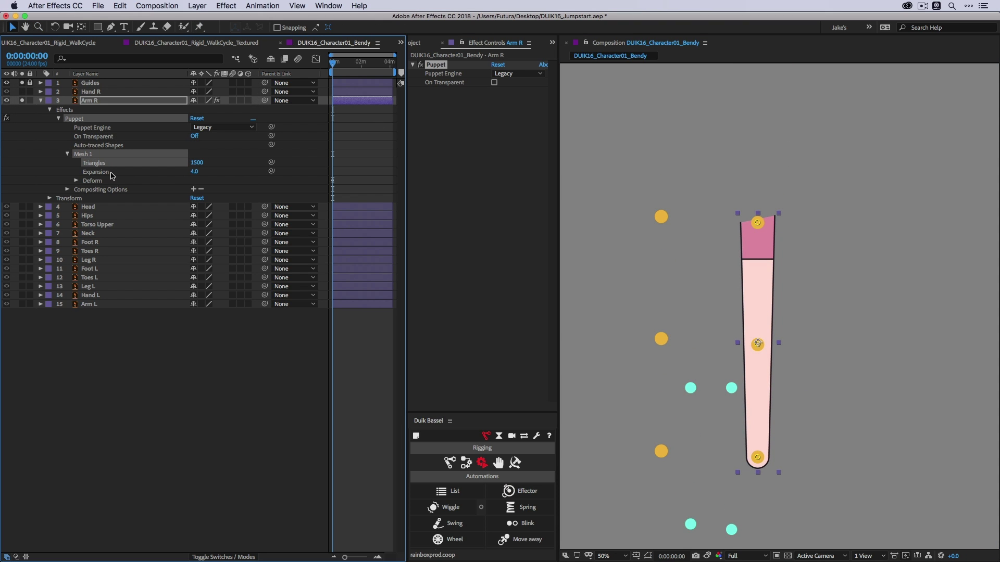
key("super+p")
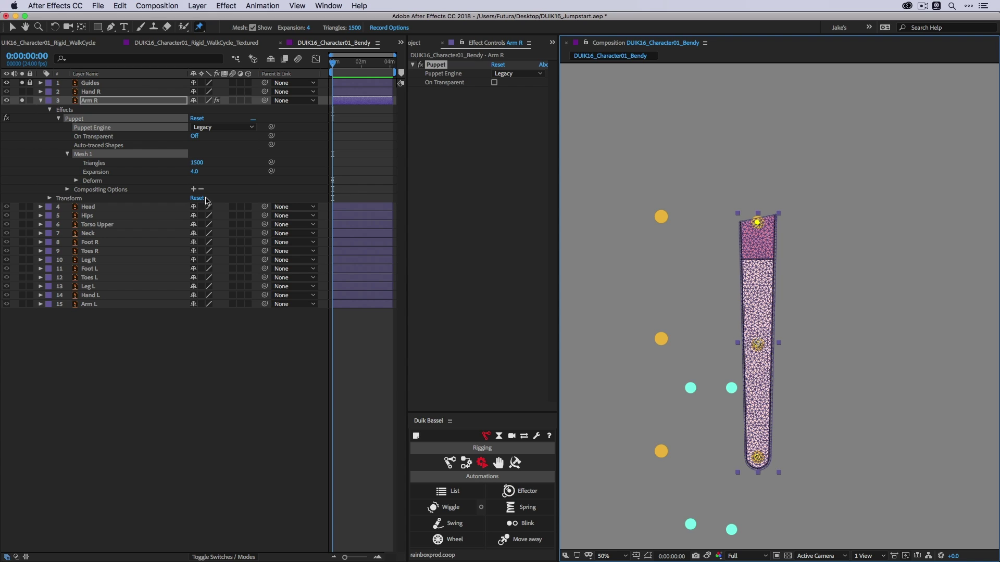
Step: Reveal Arm R's keyframed puppet pins and rename Puppet Pin 3 as Wrist R
left_click(105, 102)
key("u")
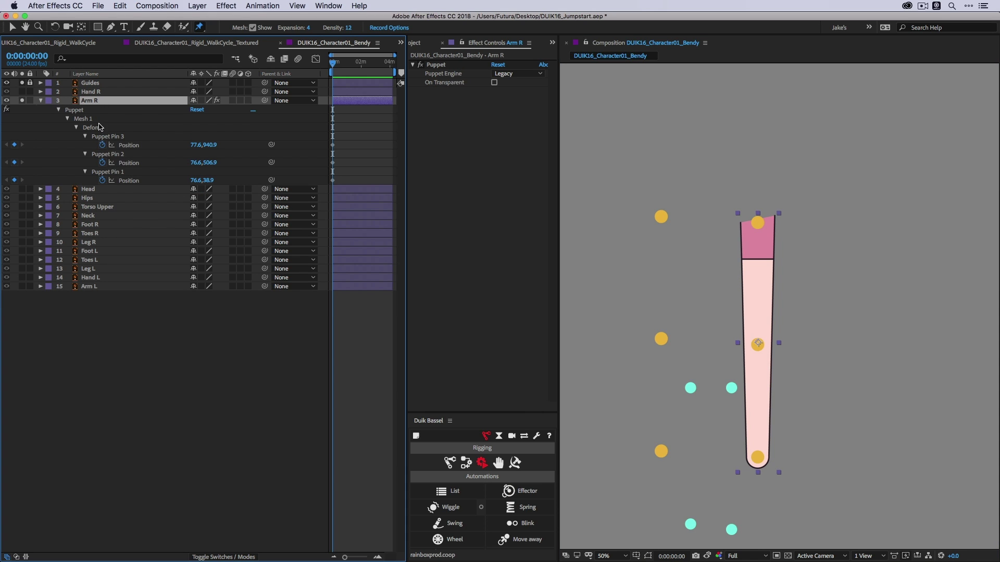
left_click(113, 137)
key("Return")
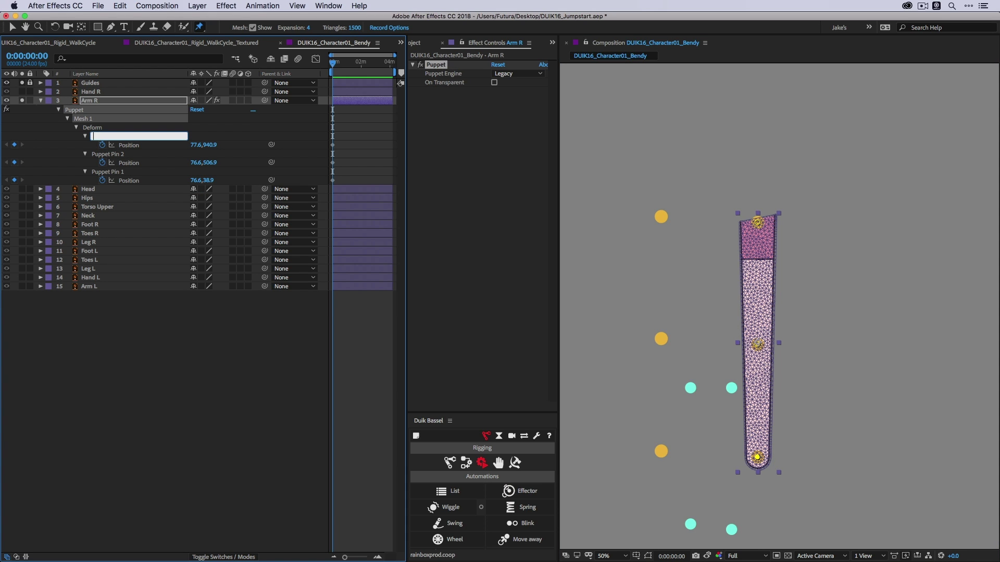
type("Wrist R")
key("Return")
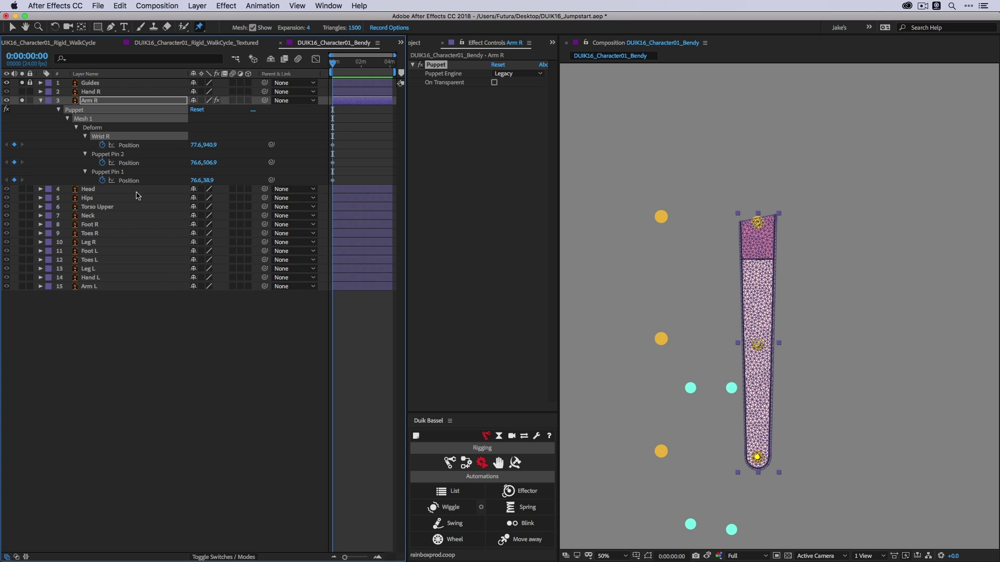
Step: Rename Puppet Pin 2 as Elbow R and Puppet Pin 1 as Shoulder R
left_click(114, 154)
key("Return")
type("Elbow R")
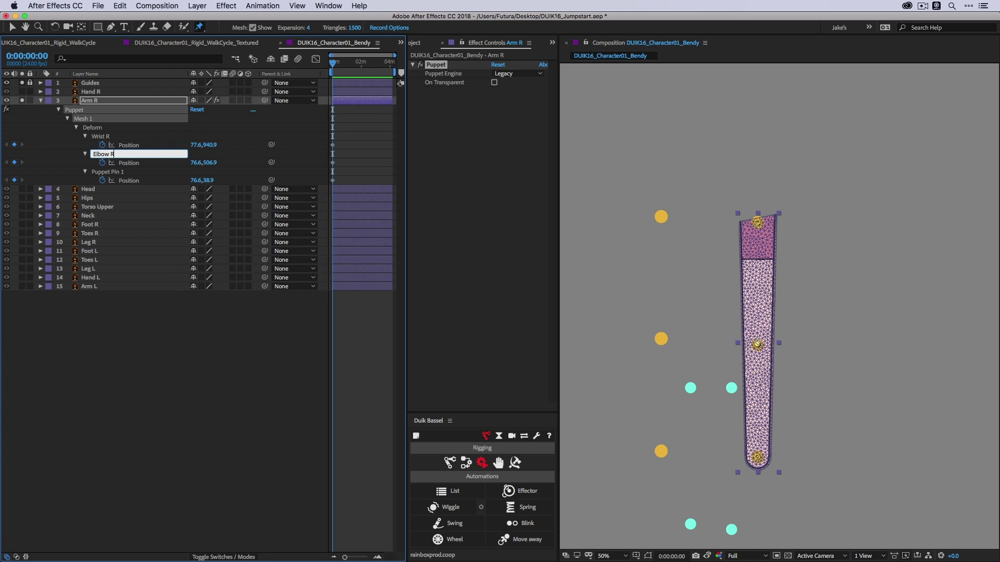
key("Return")
left_click(106, 172)
key("Return")
type("Sho")
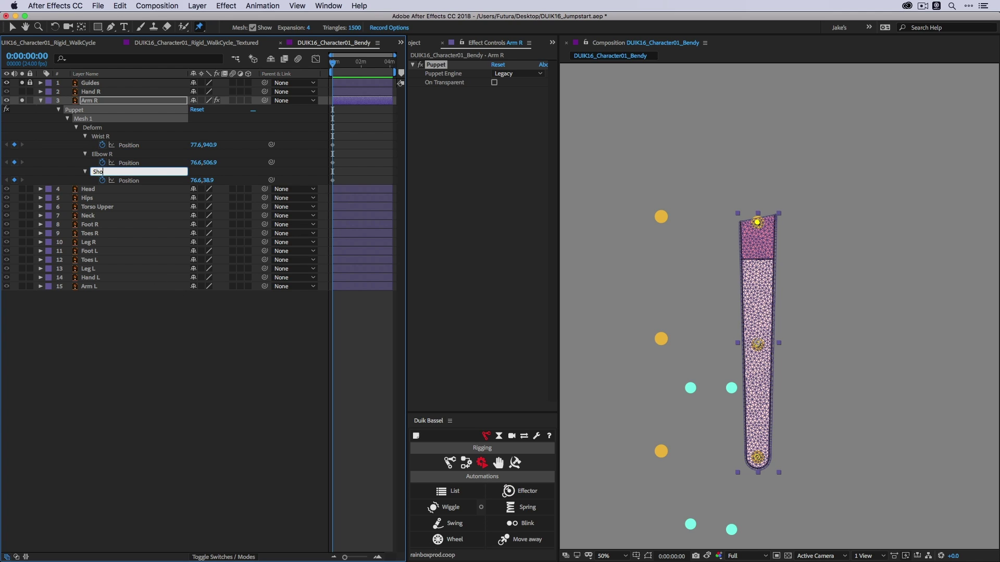
type("ulder R")
key("Return")
Step: Add Duik bones to the Wrist R, Elbow R and Shoulder R puppet pins together
left_click(100, 153)
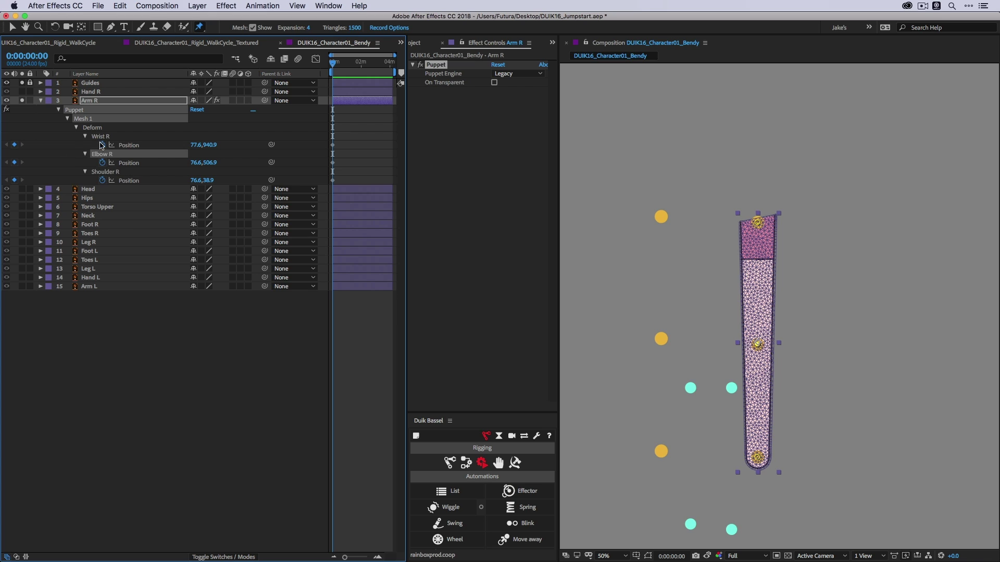
left_click_drag(77, 144, 118, 177)
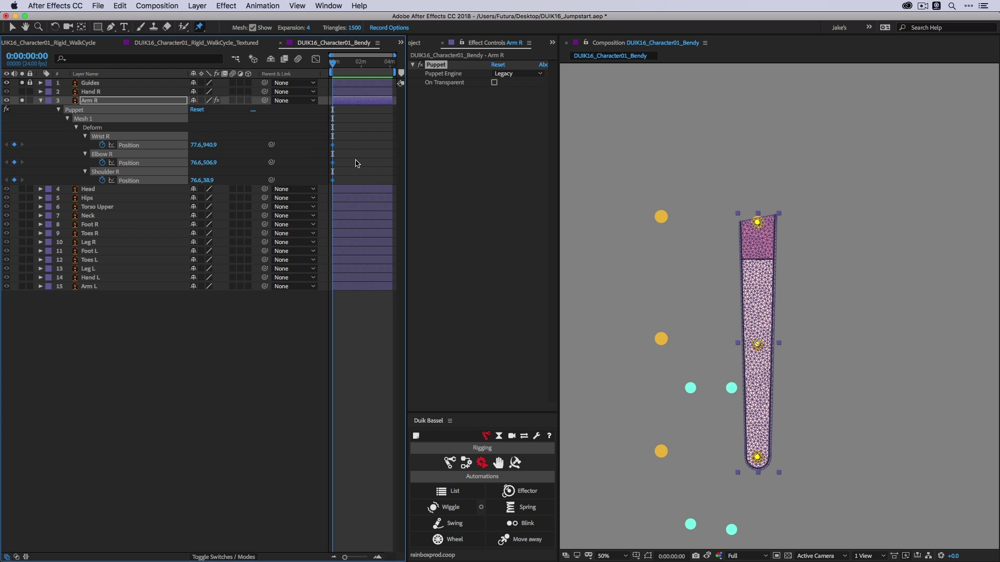
left_click_drag(474, 413, 475, 257)
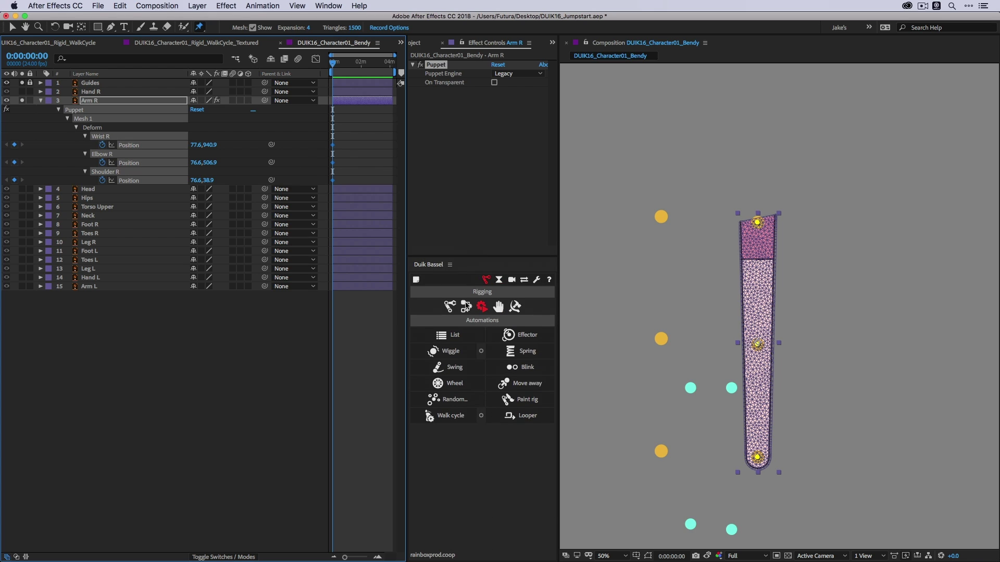
left_click(466, 307)
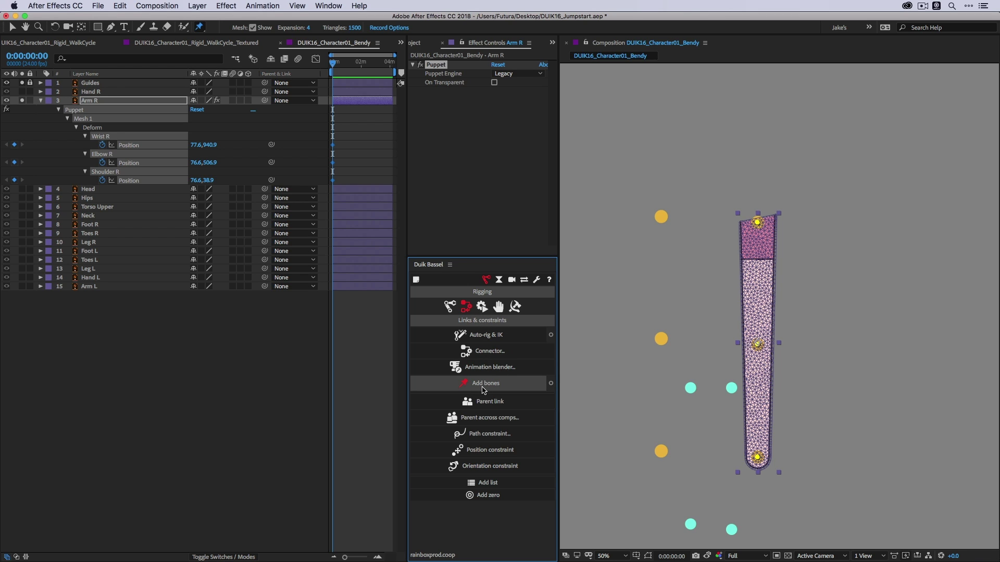
left_click(483, 387)
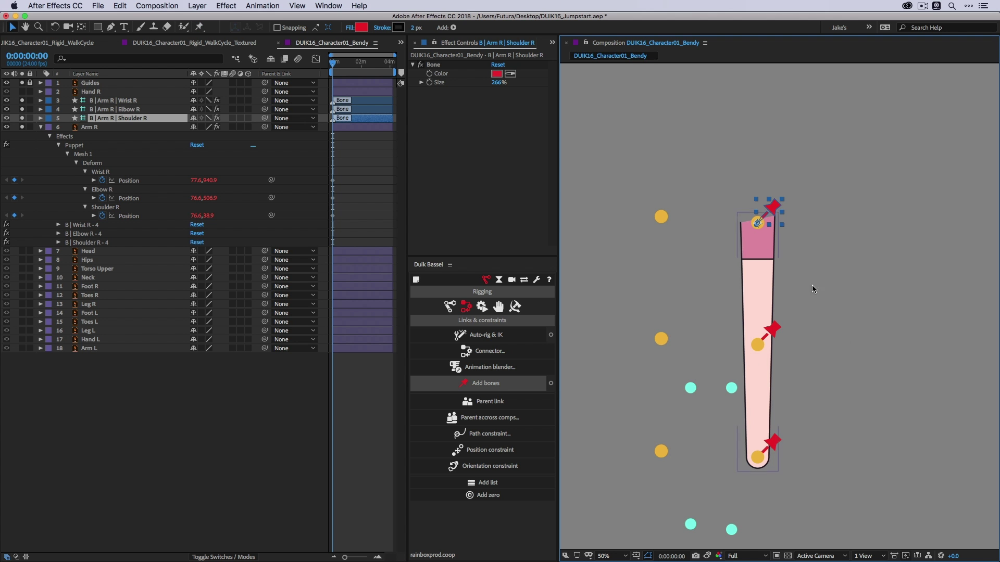
Step: Test the bending of Arm R by moving its shoulder, elbow and wrist bones, undoing each move
left_click(790, 188)
left_click_drag(773, 207, 713, 191)
key("super+z")
left_click_drag(771, 328, 825, 322)
key("super+z")
left_click_drag(776, 443, 819, 432)
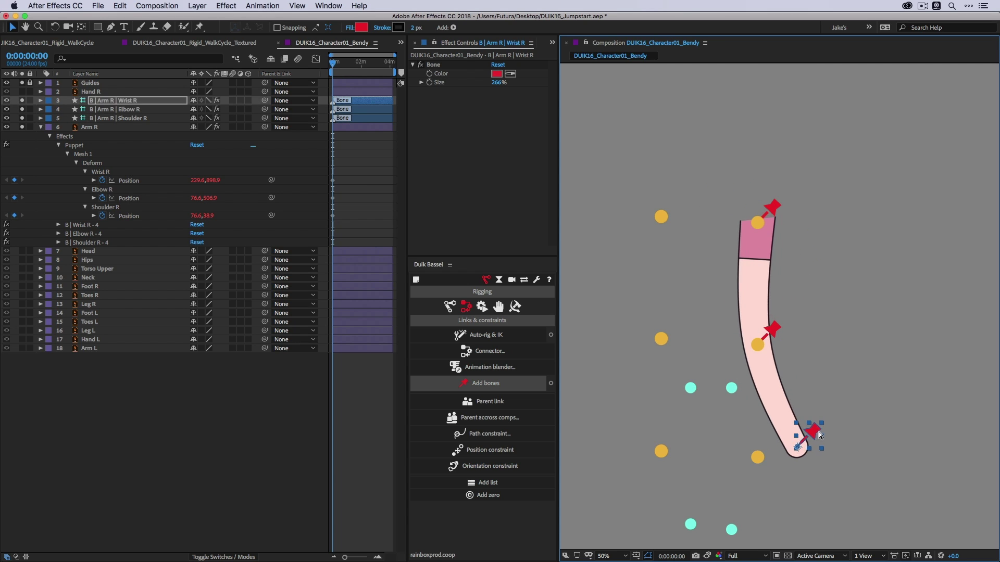
key("super+z")
Step: Unsolo the Arm R rig, and build named Legacy puppet pins with Duik bones on Arm L, Leg R and Leg L the same way
left_click(767, 204)
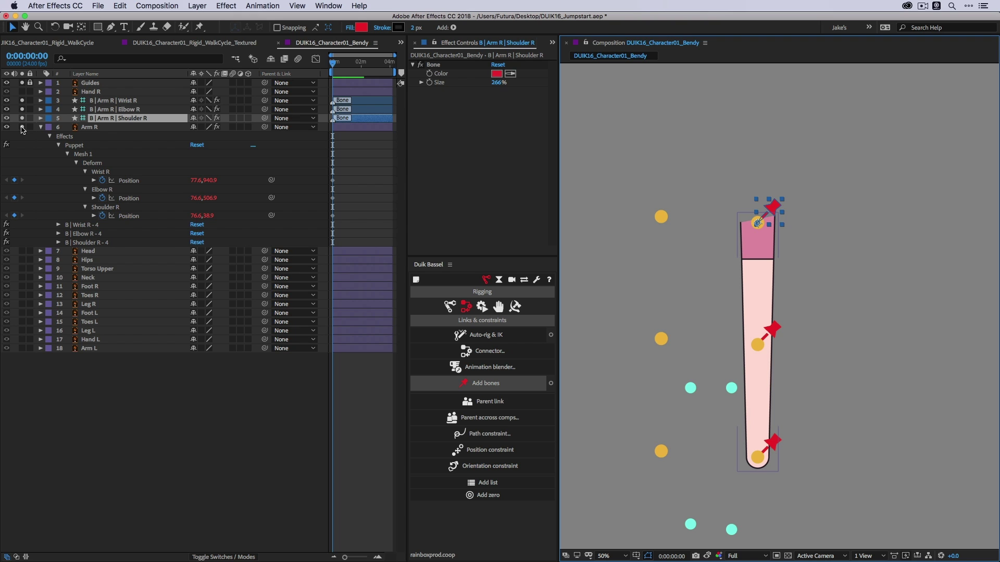
left_click_drag(23, 130, 23, 100)
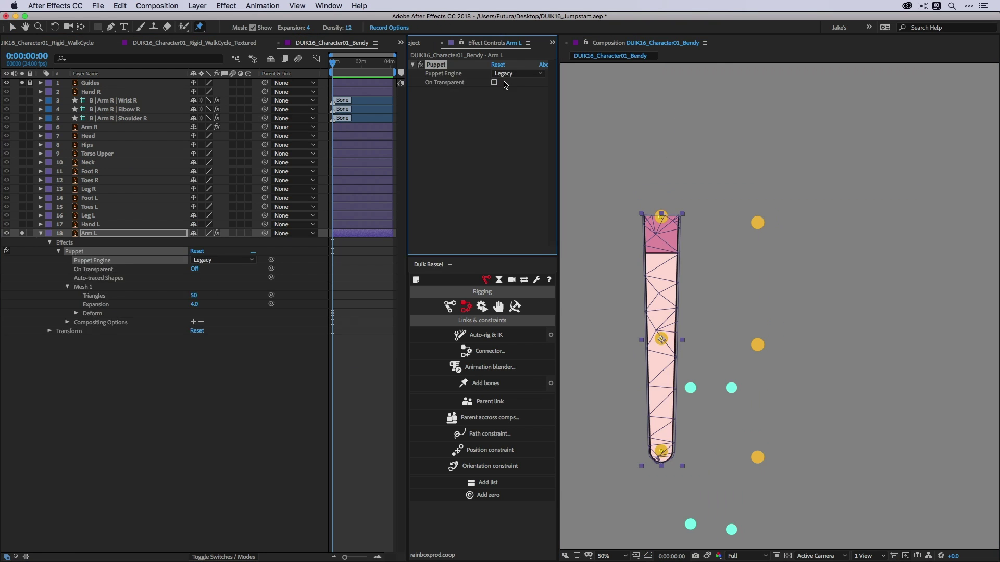
left_click(107, 269)
key("Return")
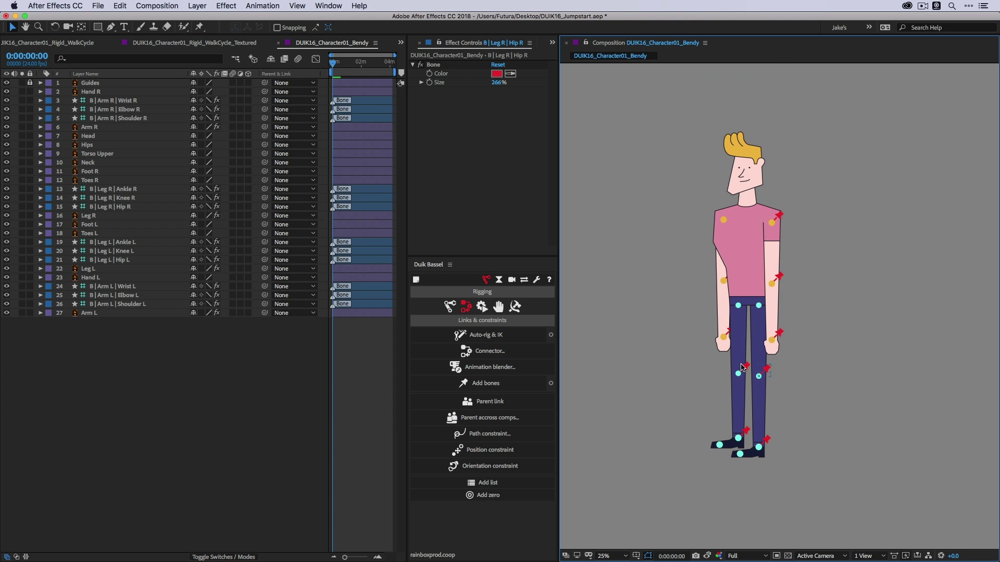
Step: Lock the puppet-pinned limb layers Arm R, Arm L, Leg L and Leg R
left_click(92, 127)
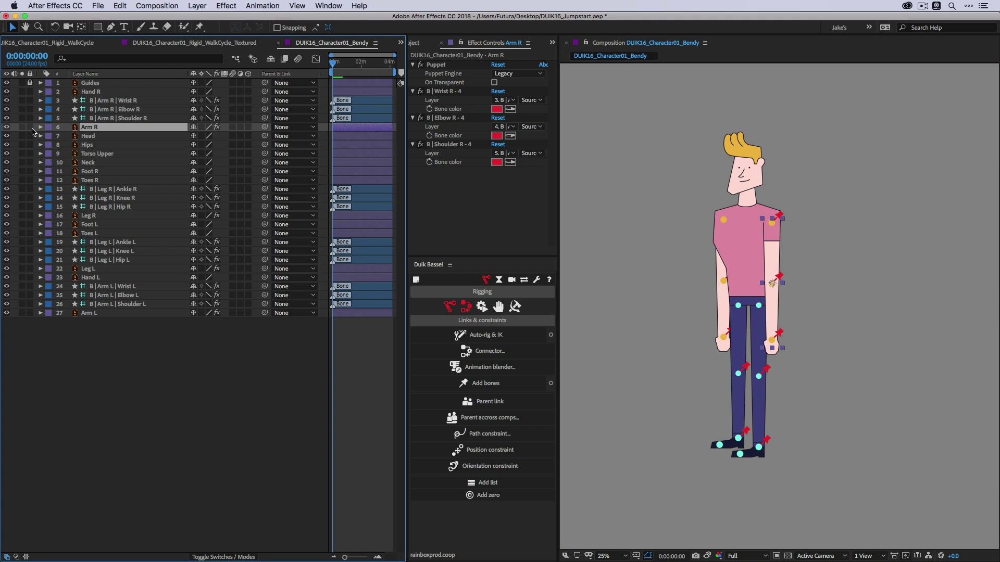
left_click(31, 128)
key("e")
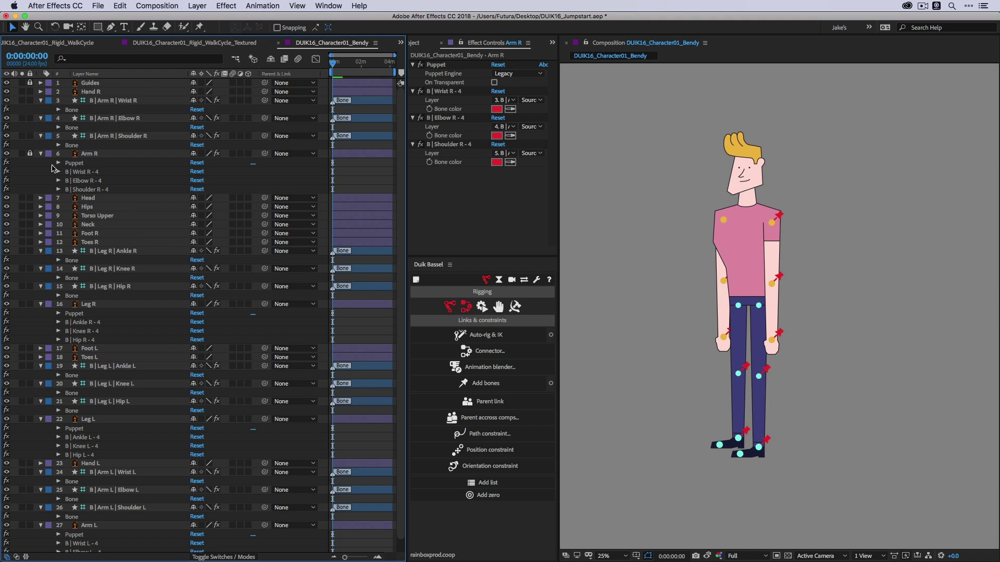
key("e")
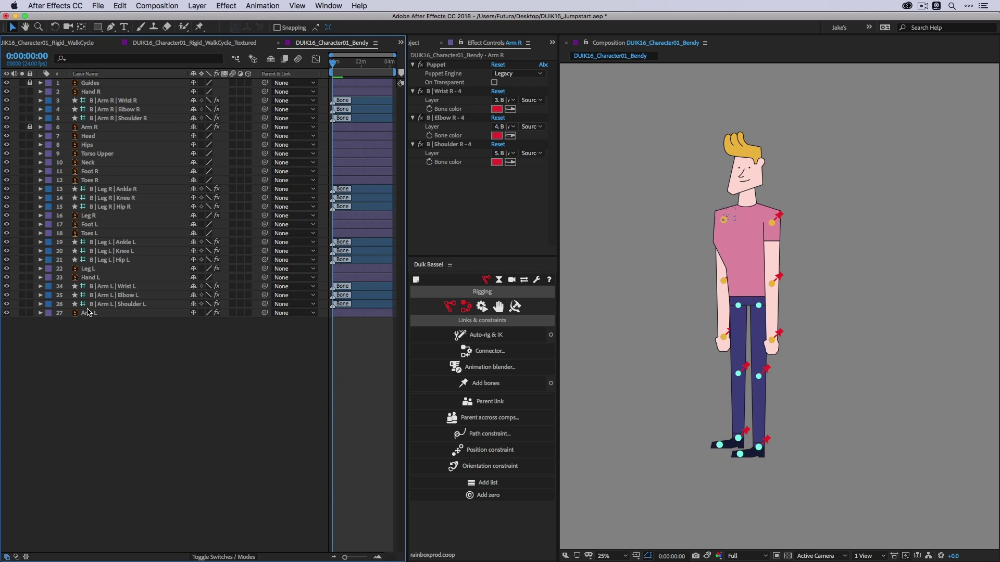
left_click(29, 313)
left_click(29, 268)
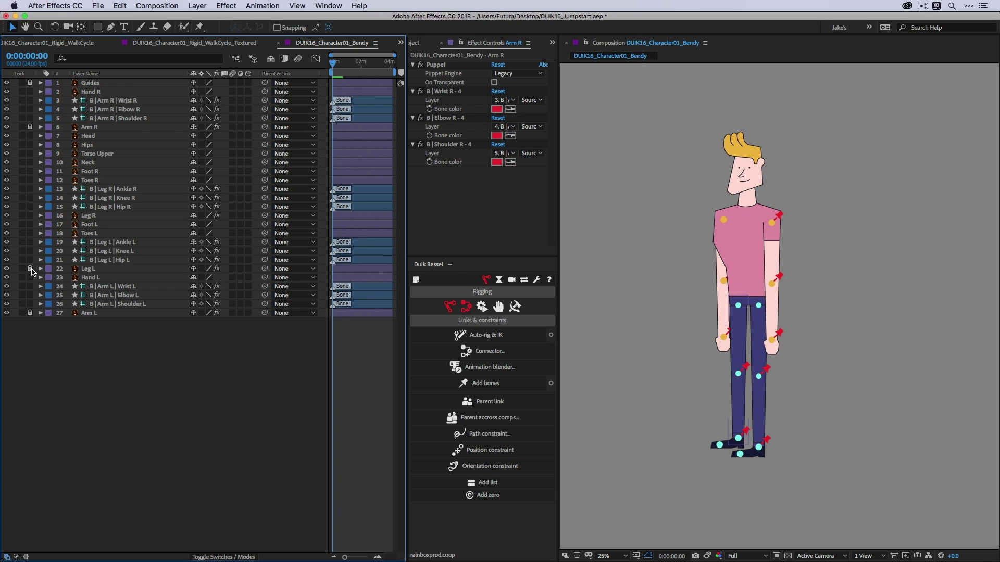
left_click(29, 215)
Step: Move the Torso Upper layer sideways off the body, clear of both arms
left_click(738, 249)
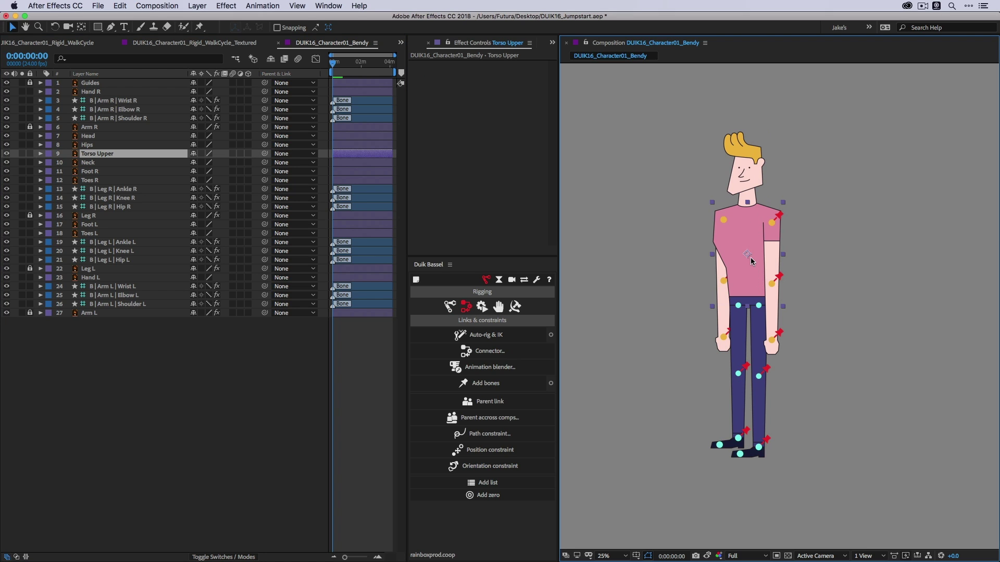
left_click_drag(750, 249, 641, 239)
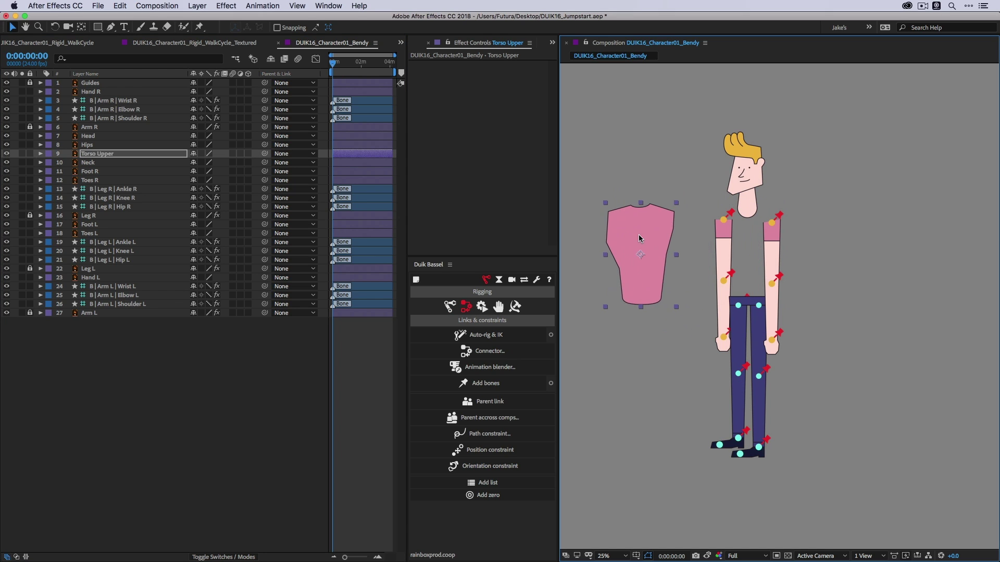
Step: Undo the Torso Upper move and place three puppet pins on that layer at the chest, mid-torso and hips
key("super+z")
key("super+p")
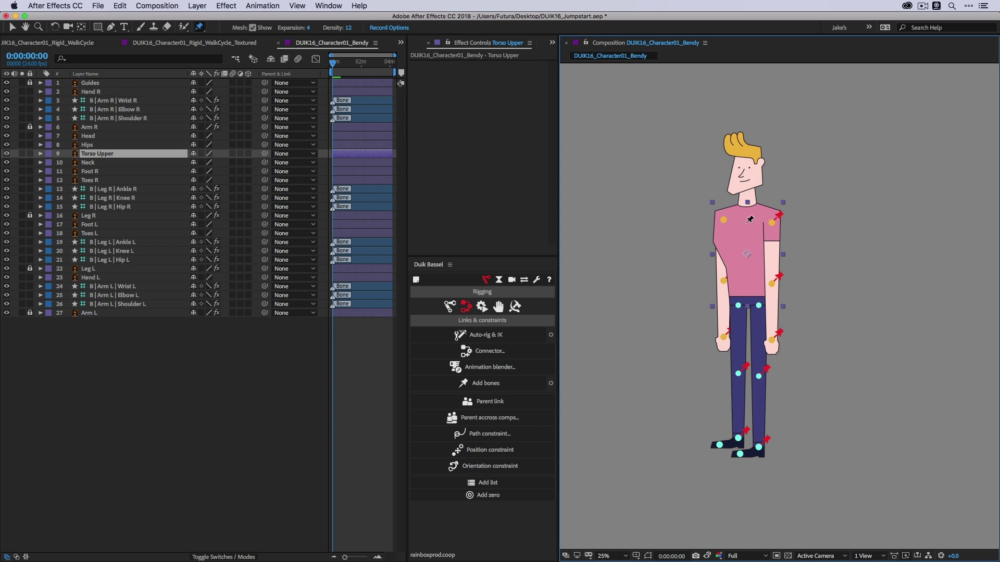
left_click(748, 221)
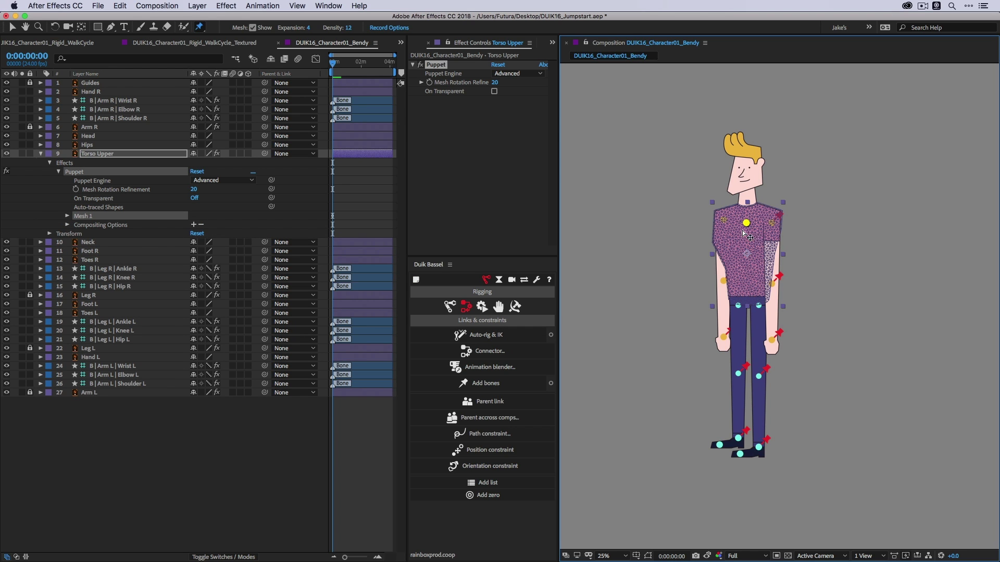
left_click(747, 268)
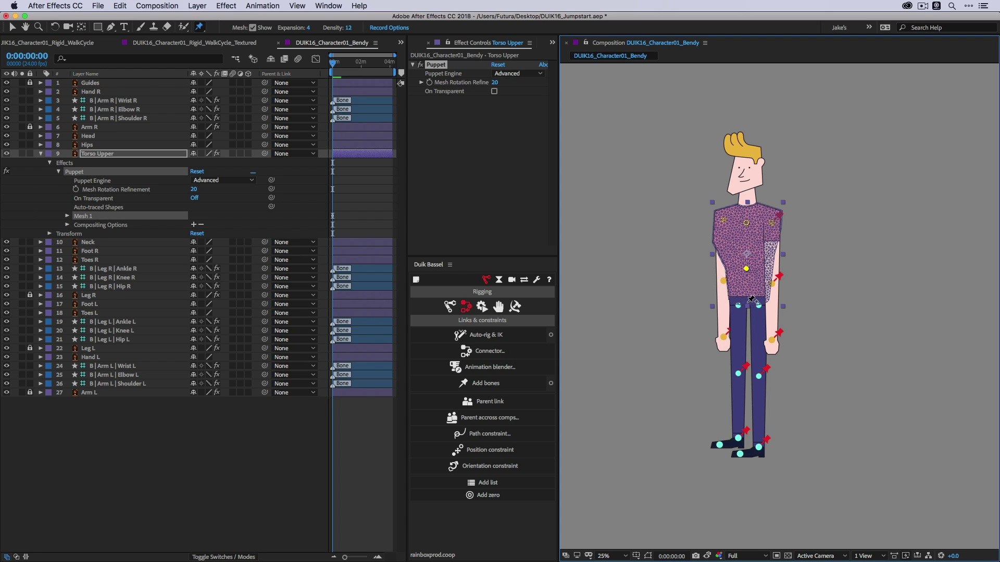
left_click(748, 301)
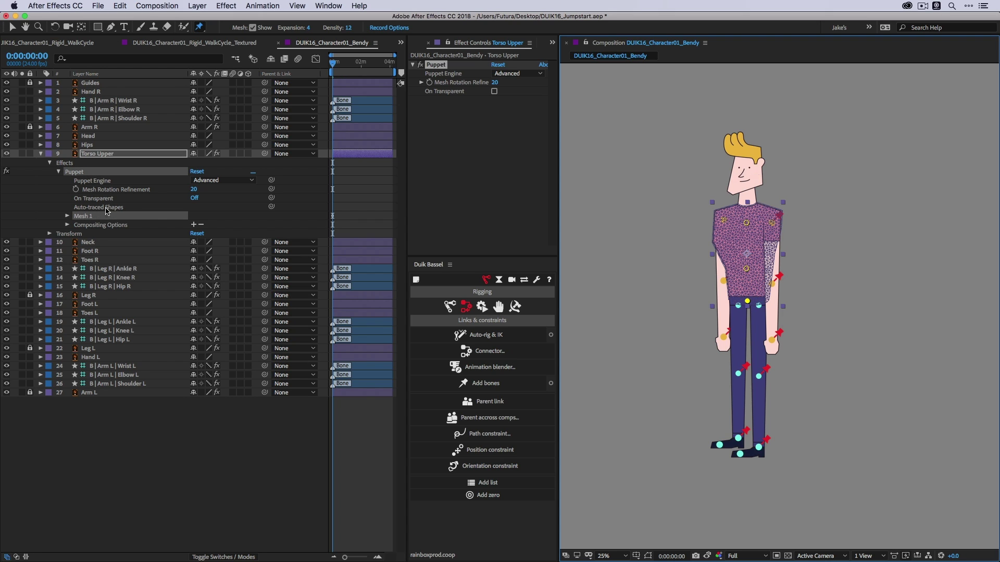
Step: Rename the Torso Upper puppet pins, from lowest to highest, as Torso - Hips, Torso - Mid and Torso - Chest
key("u")
key("Return")
type("To")
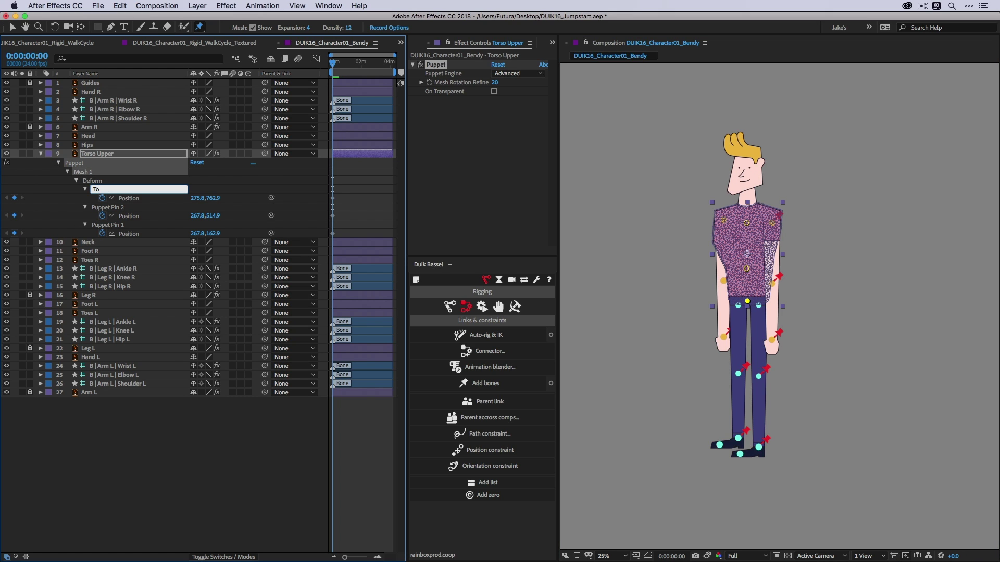
type("rso - Hips")
key("Return")
left_click(113, 206)
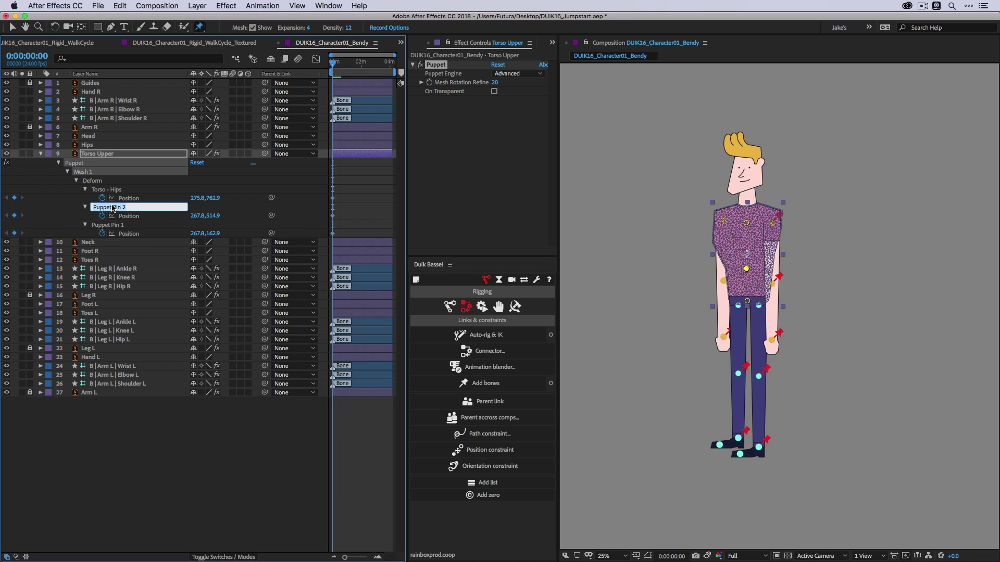
type("Torso - Mid")
key("Return")
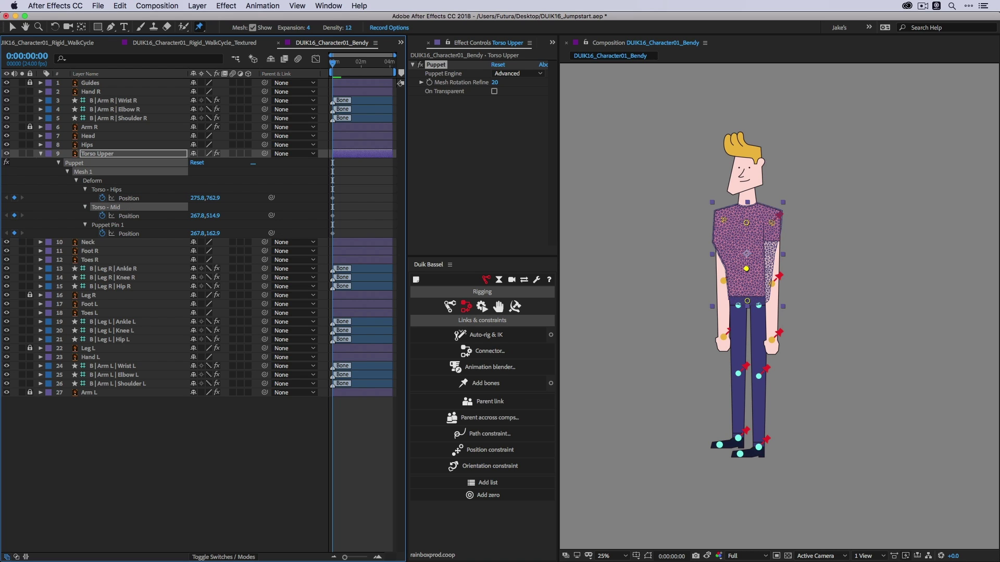
left_click(120, 227)
key("Return")
type("Torso -")
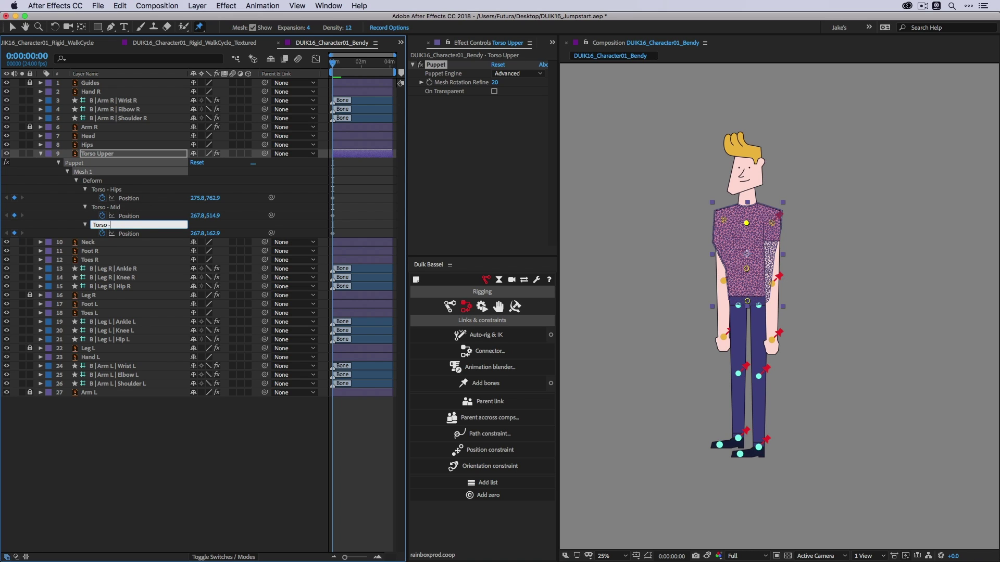
type(" Chest")
key("Return")
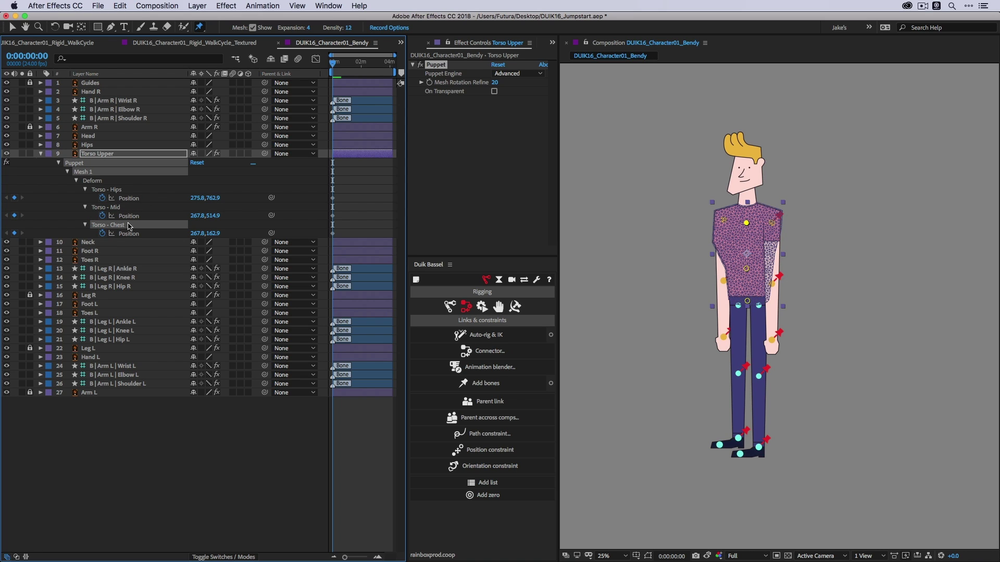
Step: Solo the Neck layer and place two puppet pins on it, one at the base and one at the tip
left_click(762, 188)
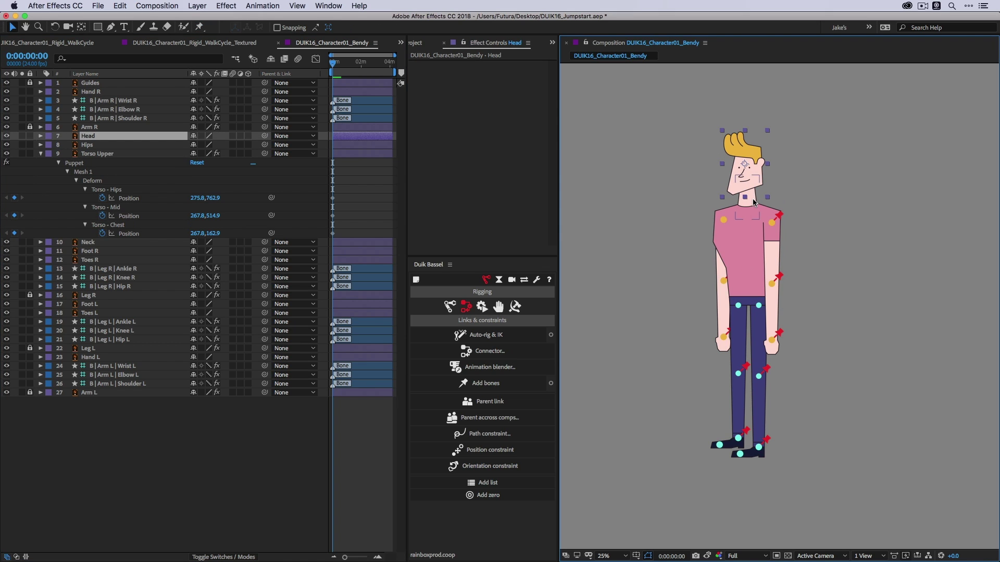
left_click(753, 202)
left_click(22, 242)
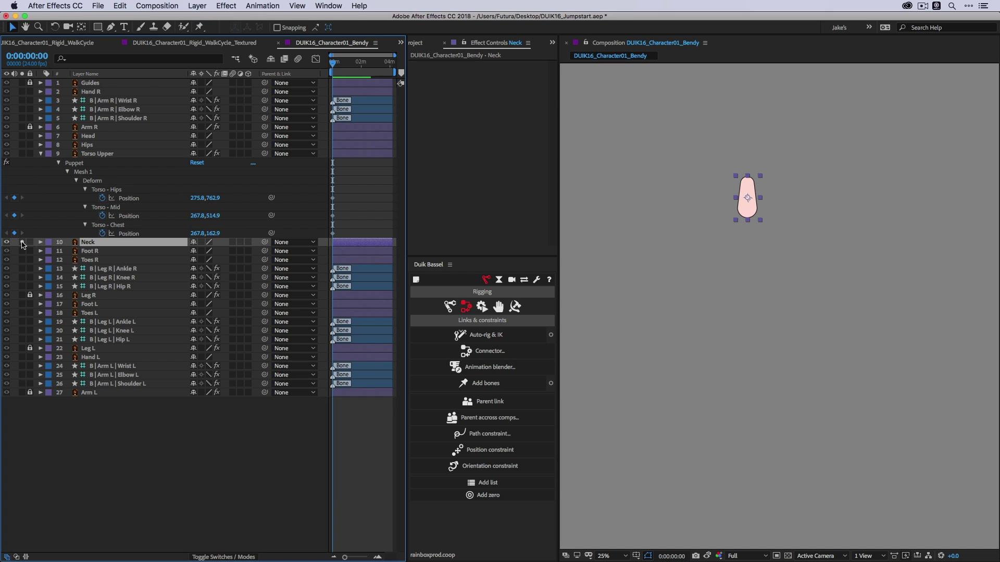
key("super+p")
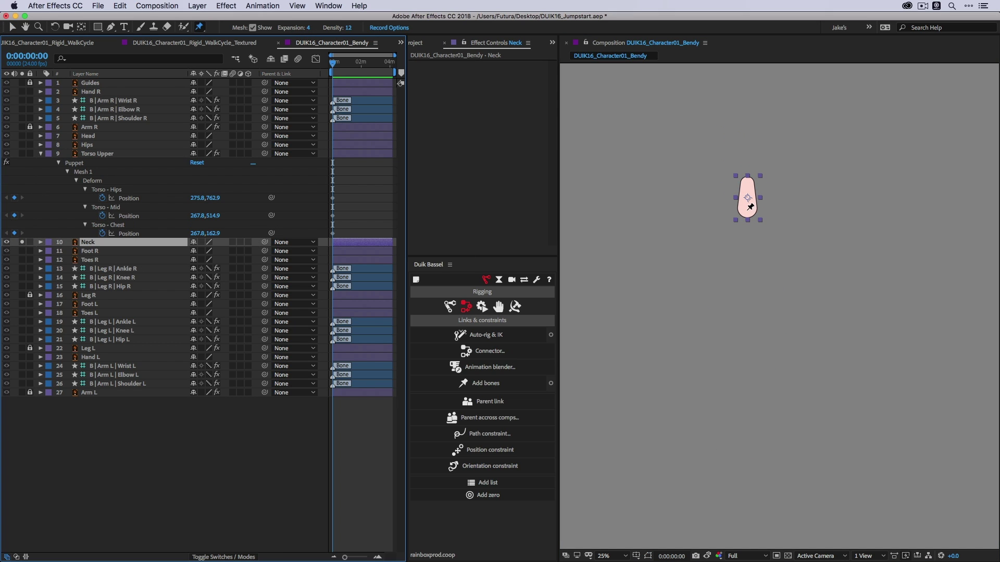
left_click(747, 210)
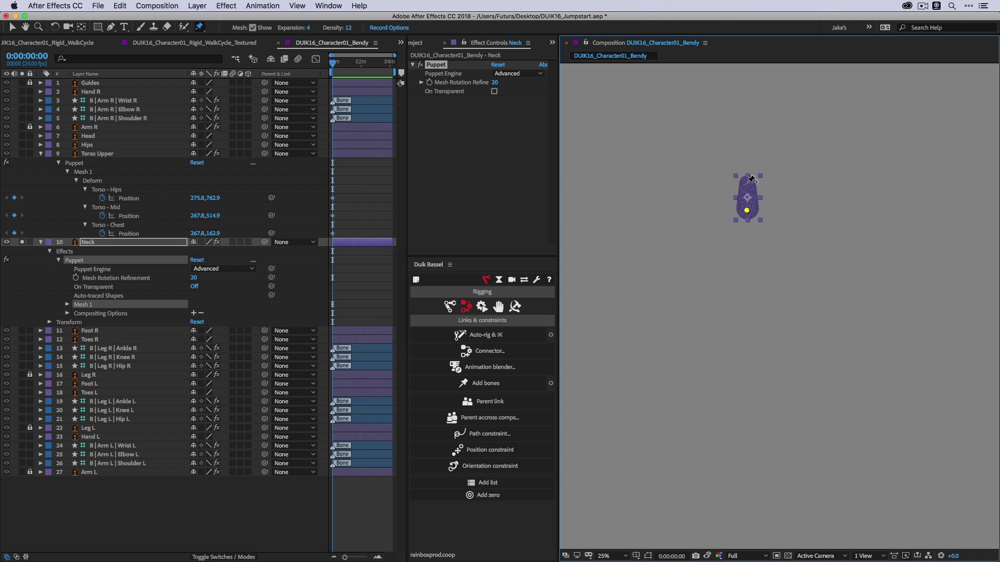
left_click(748, 183)
Step: Set the Puppet Engine to Legacy on both the Neck and Torso Upper layers
left_click(515, 73)
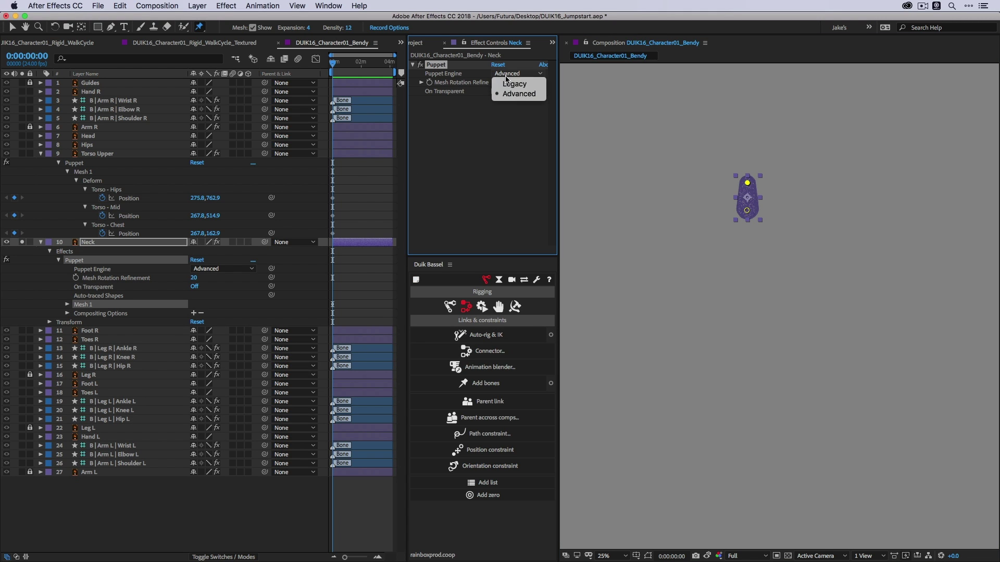
left_click(508, 82)
left_click(93, 154)
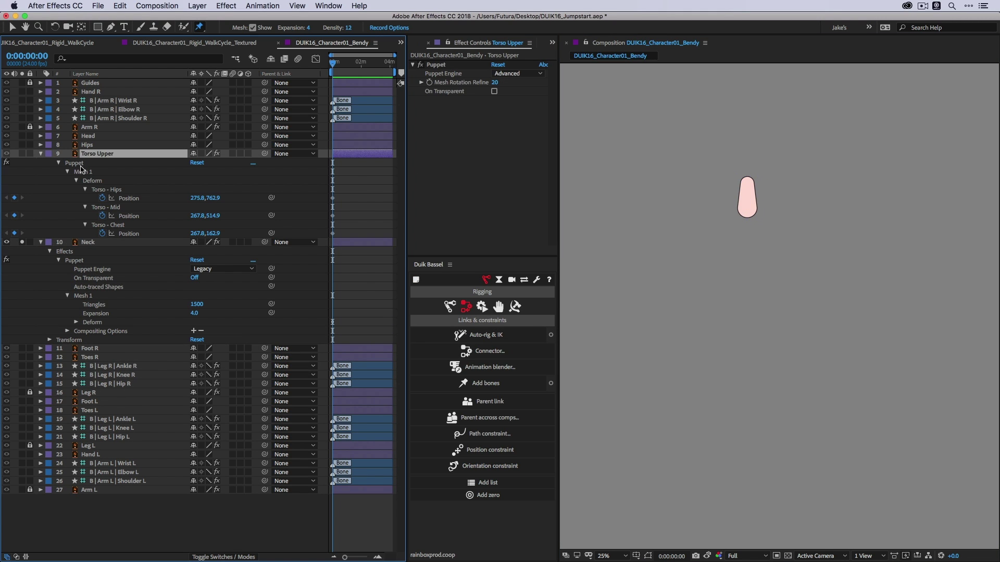
left_click(83, 172)
left_click(523, 73)
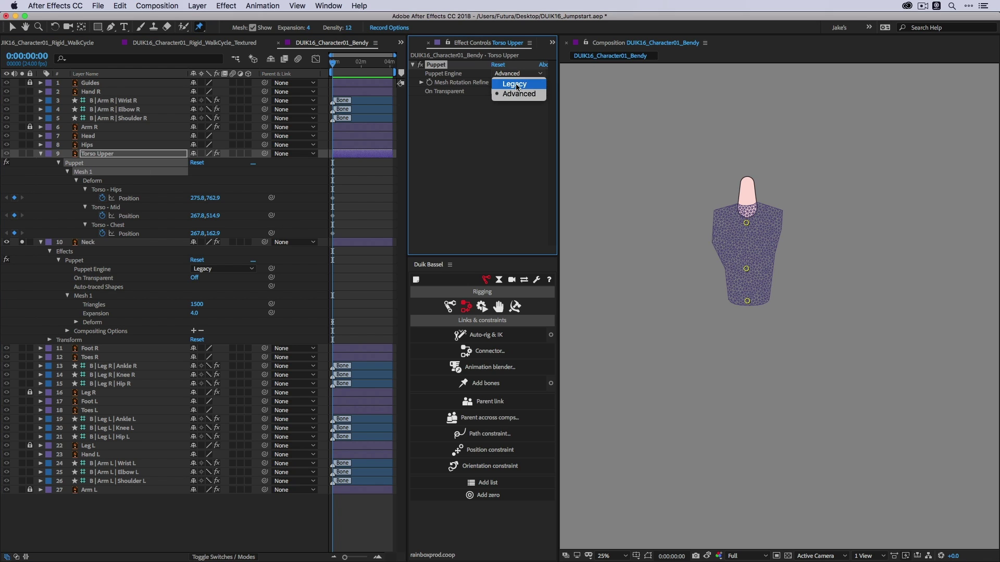
left_click(514, 84)
Step: Reveal the Neck layer's puppet pins and rename the upper one Neck Tip and the lower one Neck Base
left_click(74, 269)
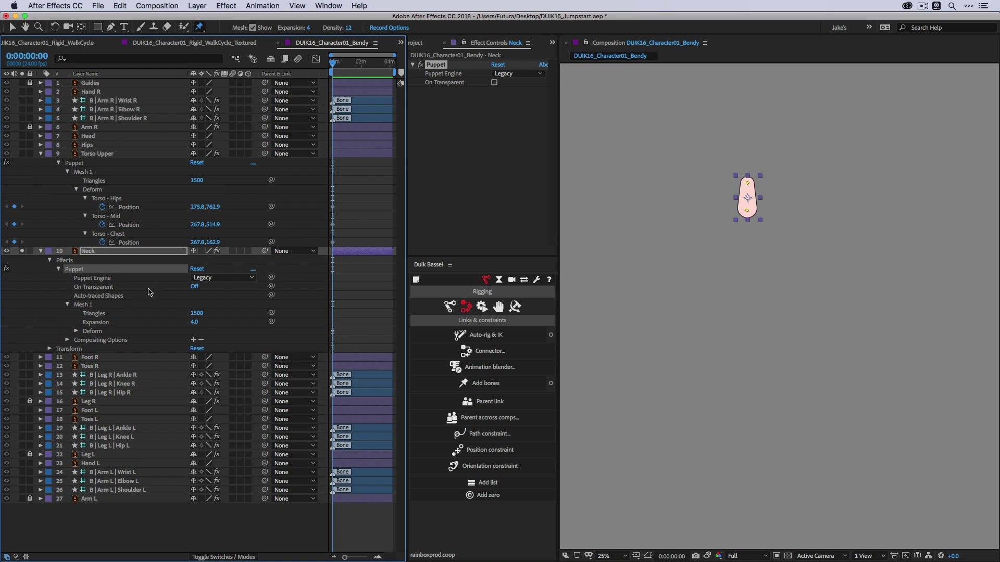
key("u")
left_click(107, 288)
key("Return")
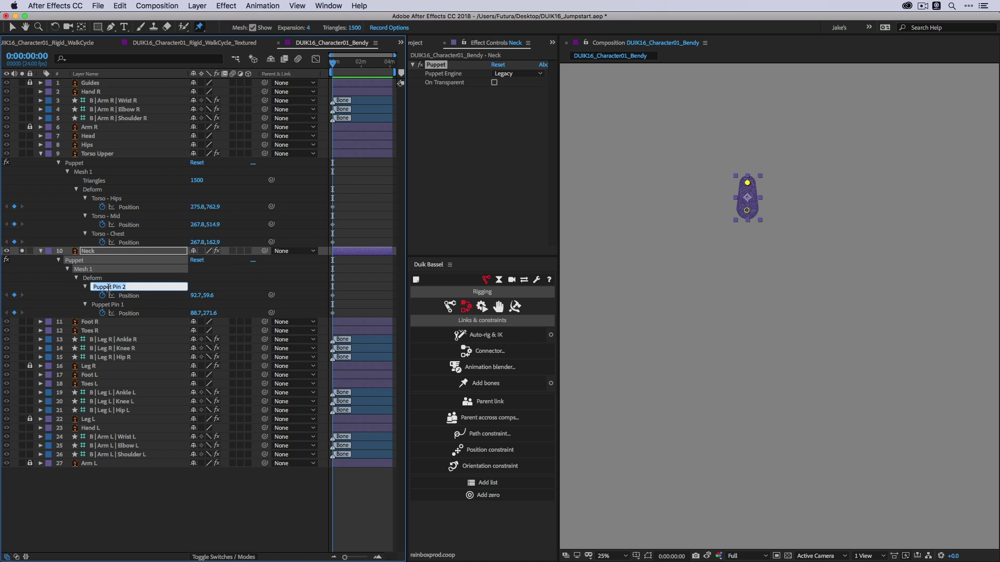
type("Neck Tip")
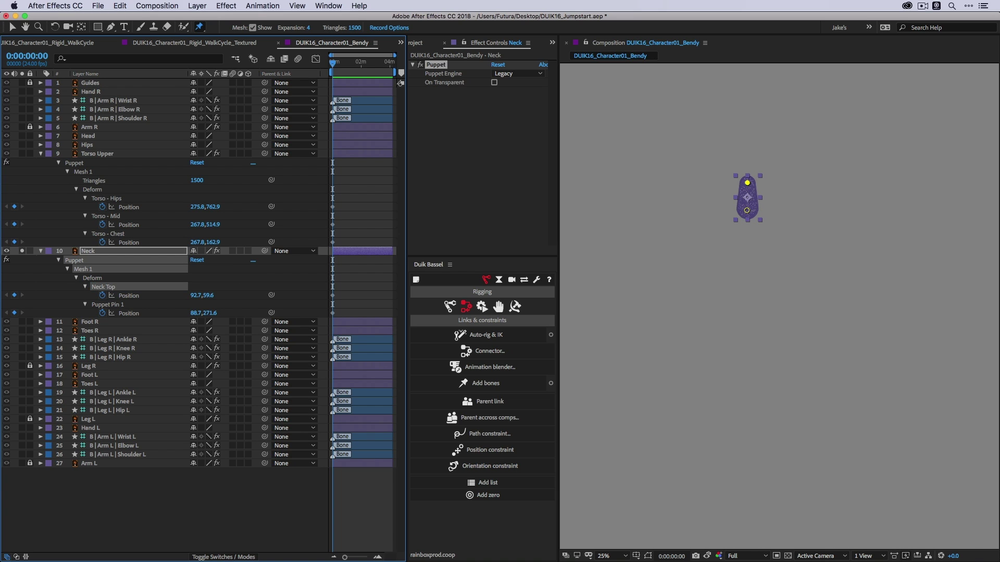
key("Return")
left_click(113, 305)
key("Return")
type("Neck Bas")
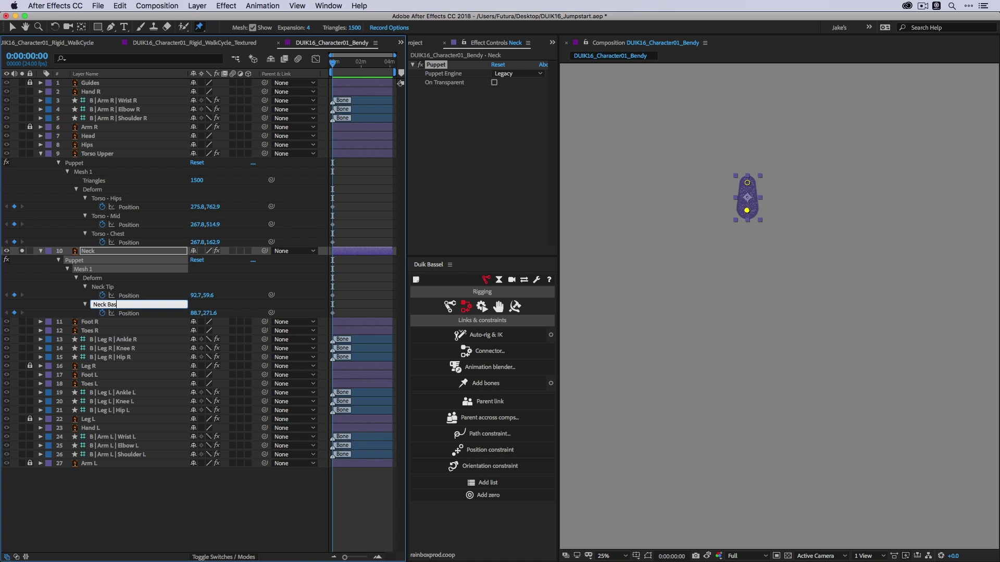
type("e")
key("Return")
Step: Unsolo the Neck layer and add Duik bones to all the Torso Upper and Neck puppet pins
left_click_drag(90, 311, 142, 209)
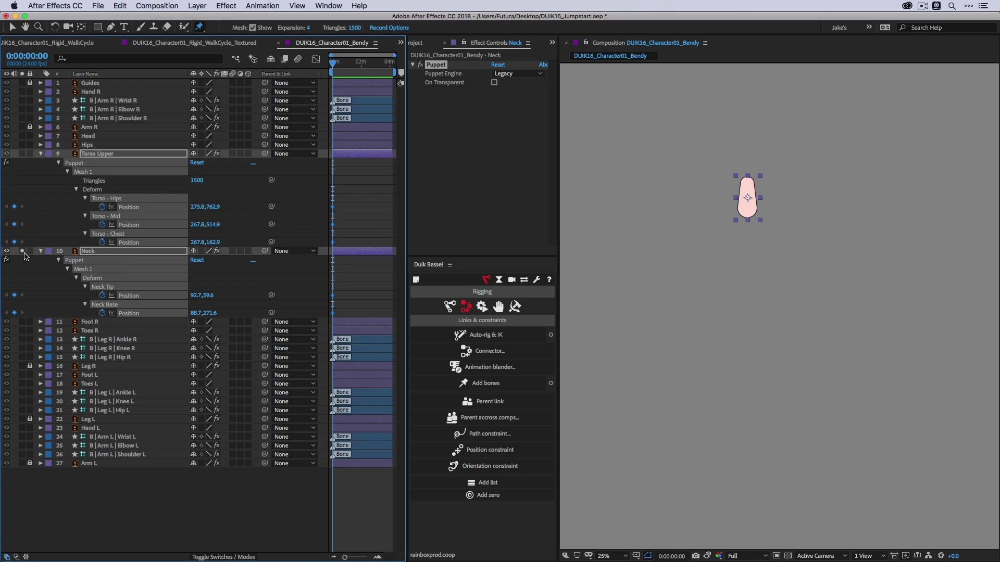
left_click(22, 251)
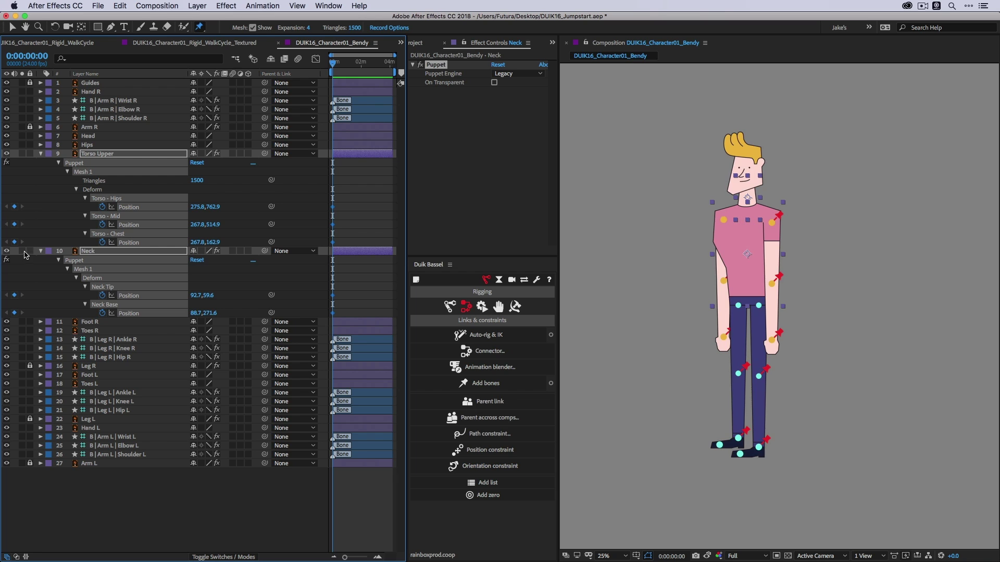
left_click(486, 383)
Step: Test the torso's bending by moving the Torso - Chest bone, and undo the move
key("v")
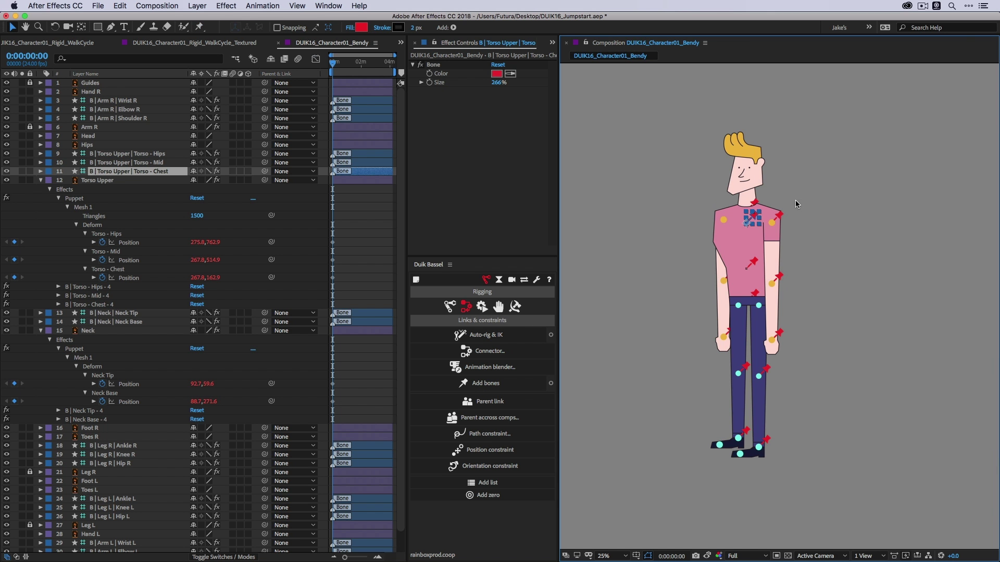
left_click(795, 200)
left_click(752, 221)
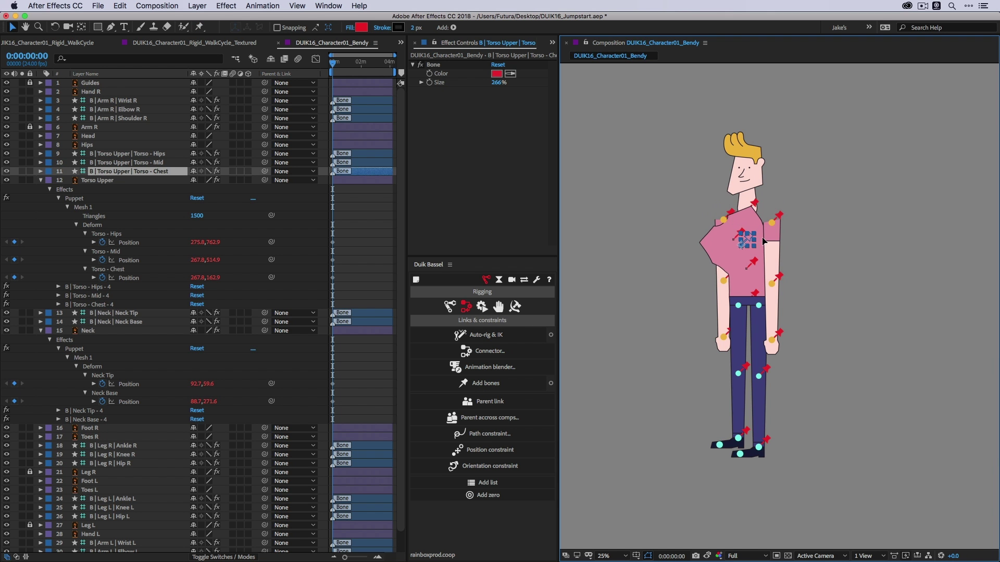
Step: Collapse all expanded layer properties in the timeline and lock the Neck and Torso Upper layers
left_click(44, 224)
key("e")
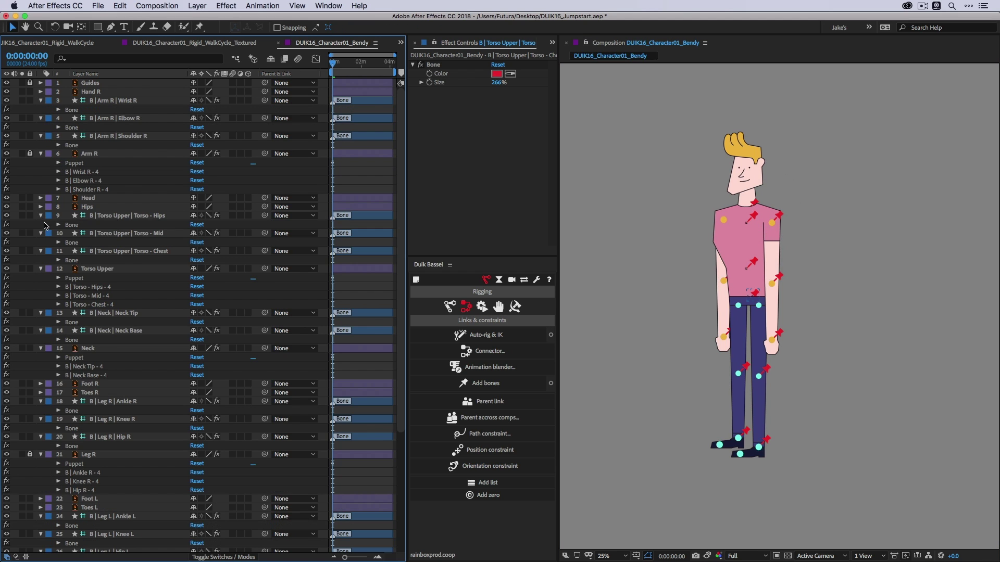
key("e")
left_click(29, 207)
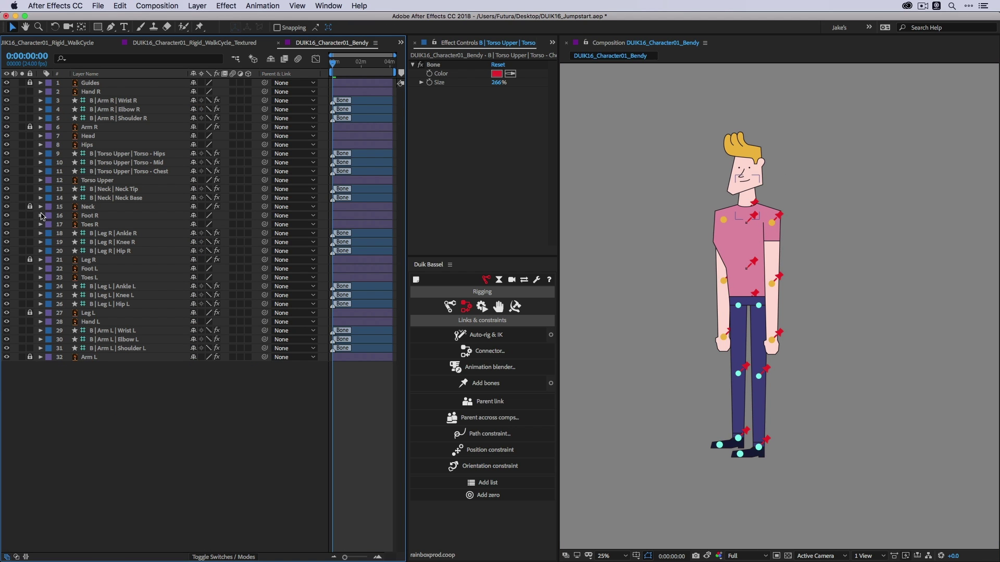
left_click(29, 180)
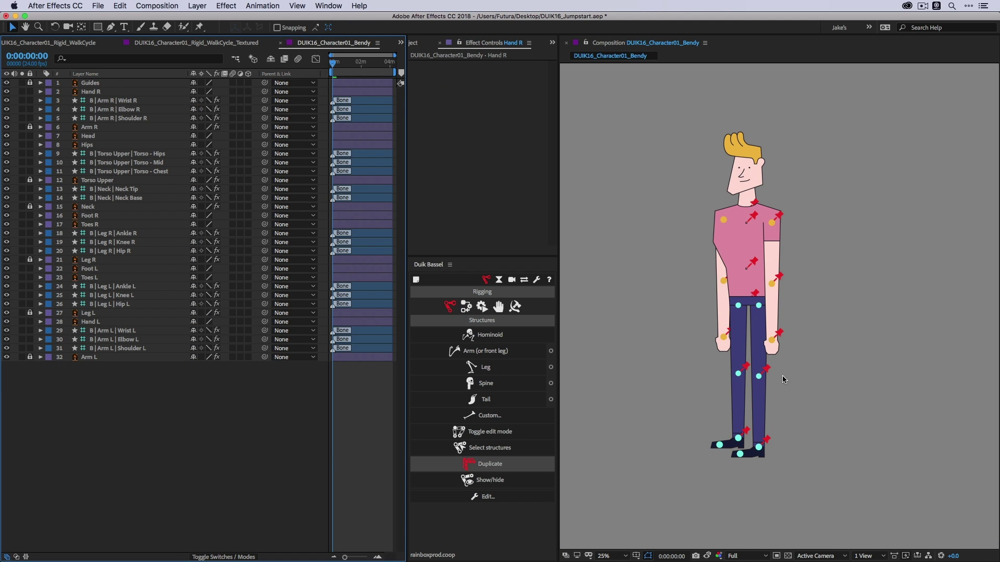
Step: Create a Duik Hominoid structure and align its spine, head, arm and leg joints with the character's body and pins
left_click(449, 307)
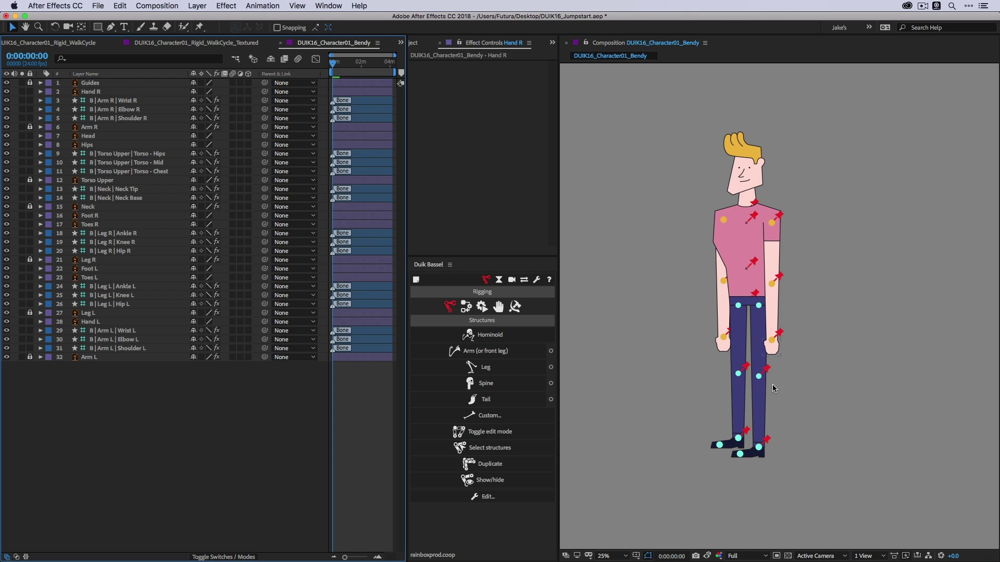
left_click(470, 335)
scroll(757, 254, "up", 2)
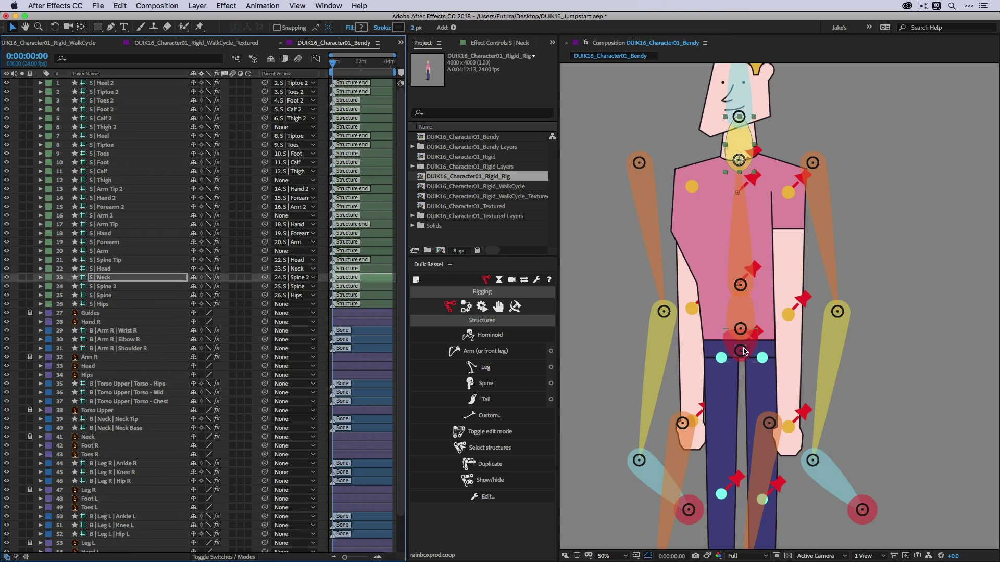
scroll(743, 446, "down", 3)
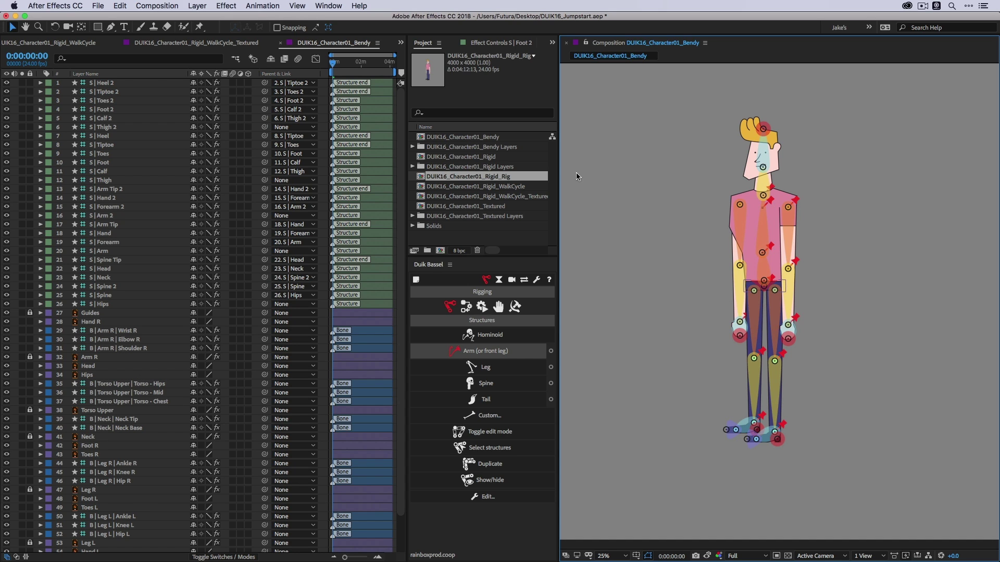
Step: Run Auto-rig & IK on all structure layers from S | Hips to S | Heel 2, and collapse the expanded layer properties
left_click(465, 307)
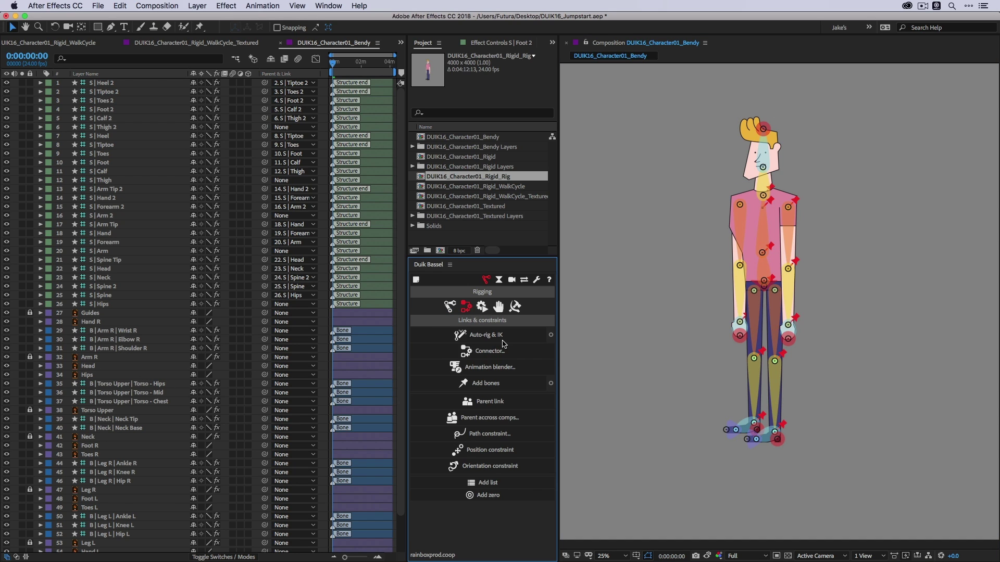
left_click(112, 305)
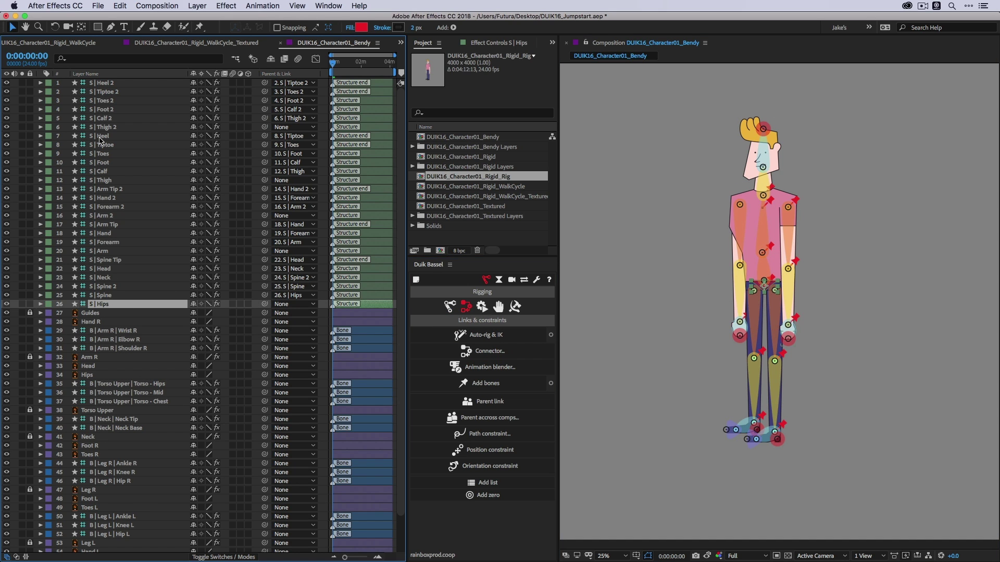
left_click(110, 86, "shift")
left_click(478, 338)
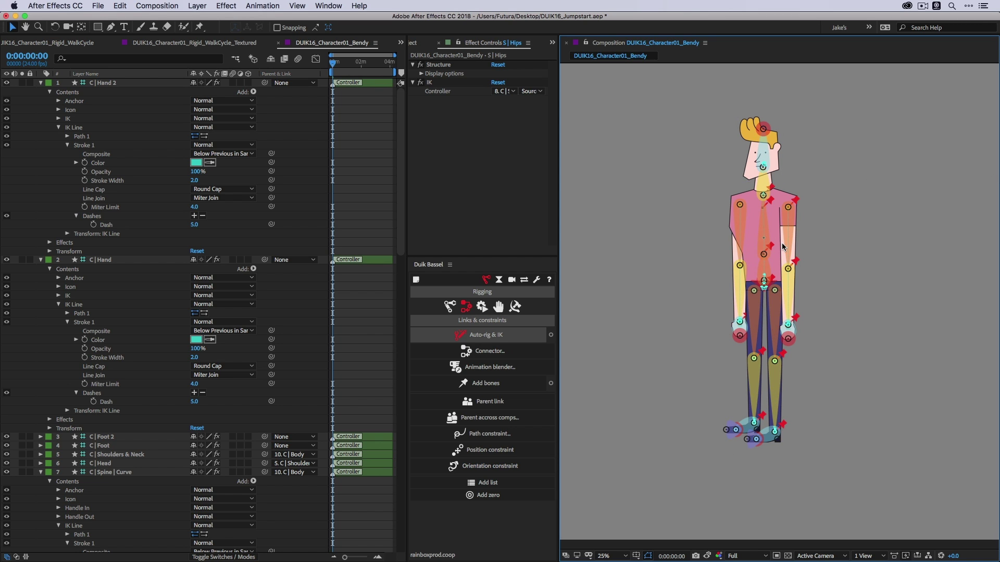
key("u")
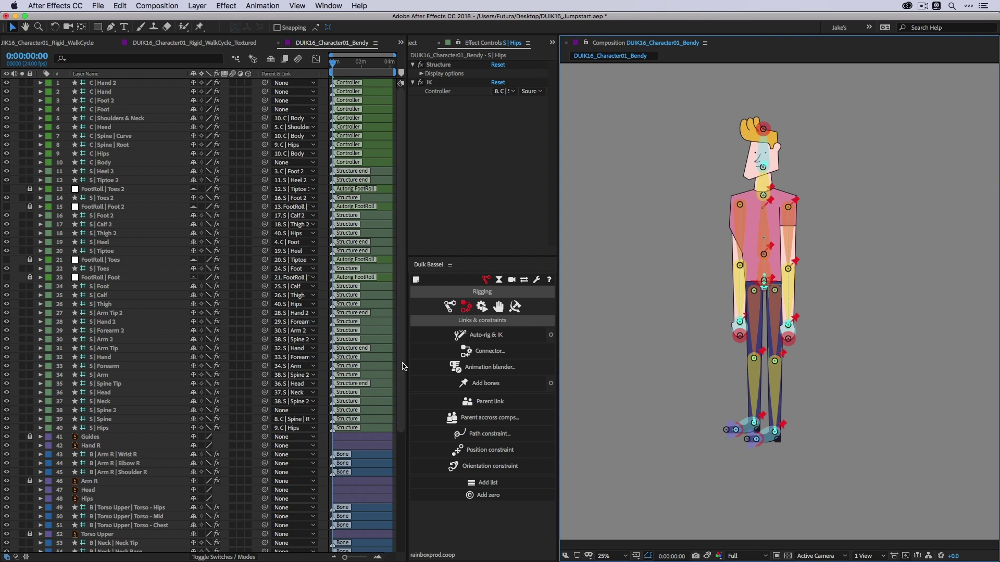
scroll(265, 282, "down", 6)
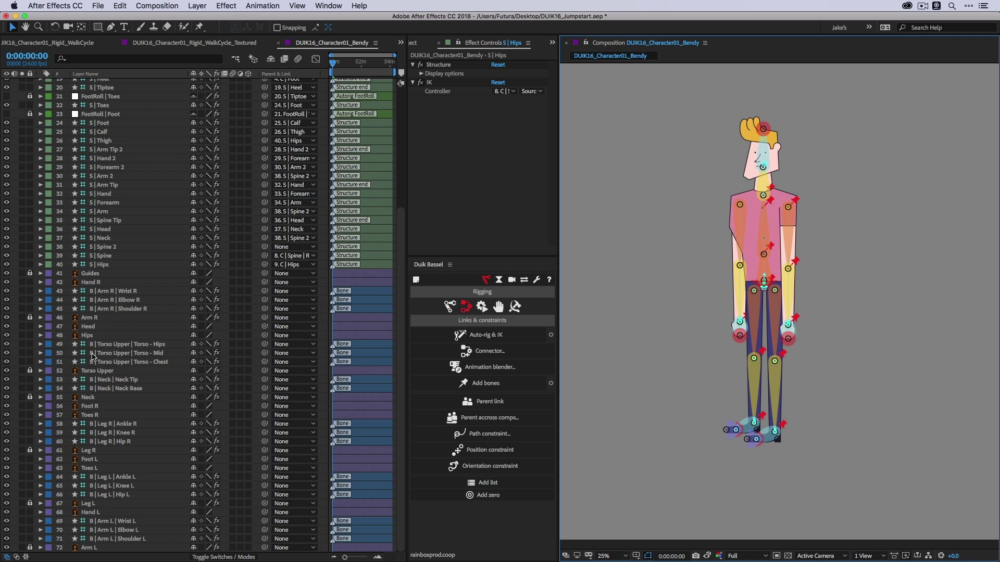
Step: Parent the Hips artwork layer to the S | Hips structure
left_click(95, 283)
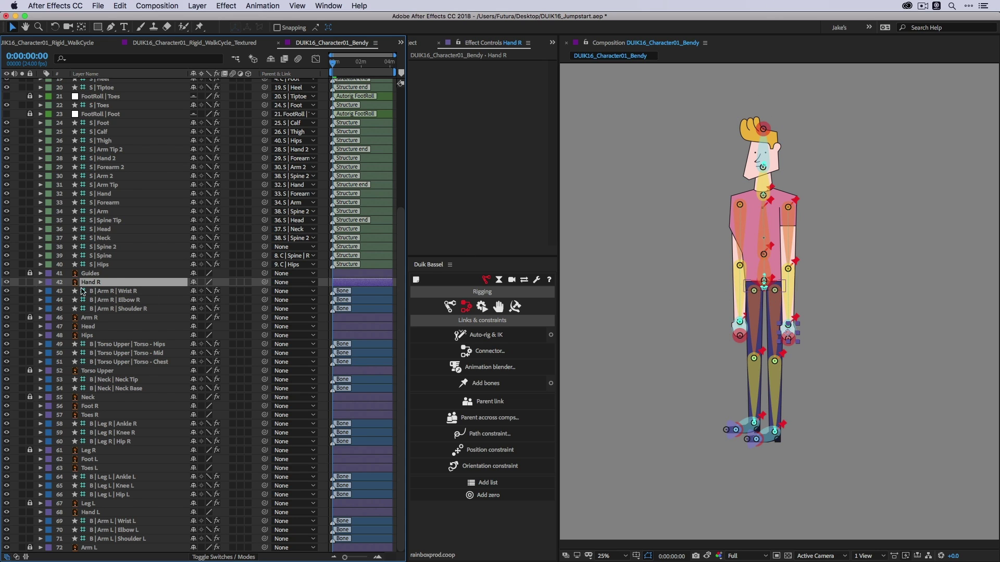
left_click(104, 264)
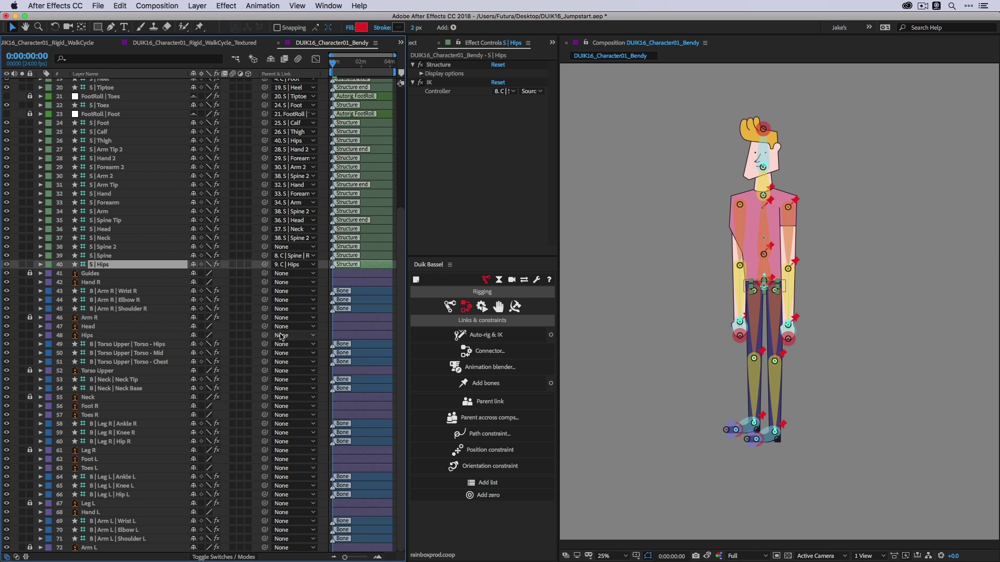
left_click_drag(265, 335, 109, 263)
Step: Parent the Torso - Hips bone to S | Spine, Torso - Mid to S | Spine 2 and Torso - Chest to S | Neck
left_click(107, 255)
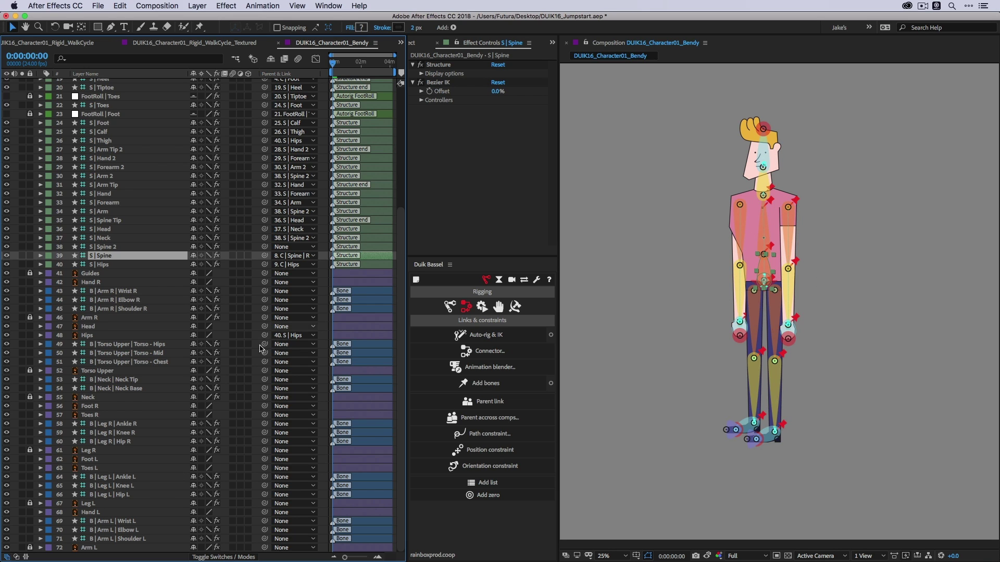
left_click(146, 347)
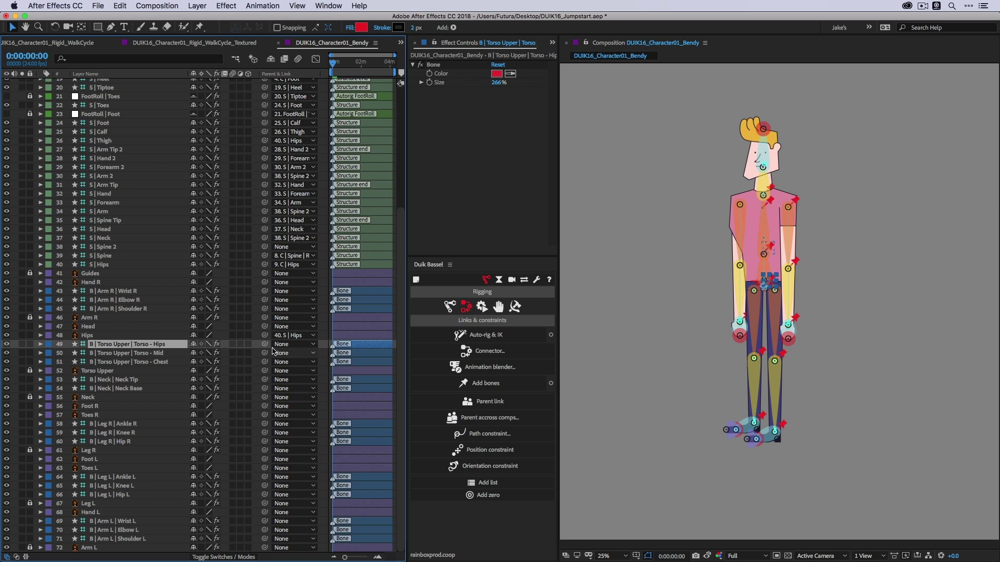
left_click_drag(264, 344, 102, 260)
left_click(189, 353)
left_click_drag(265, 356, 112, 250)
left_click(160, 363)
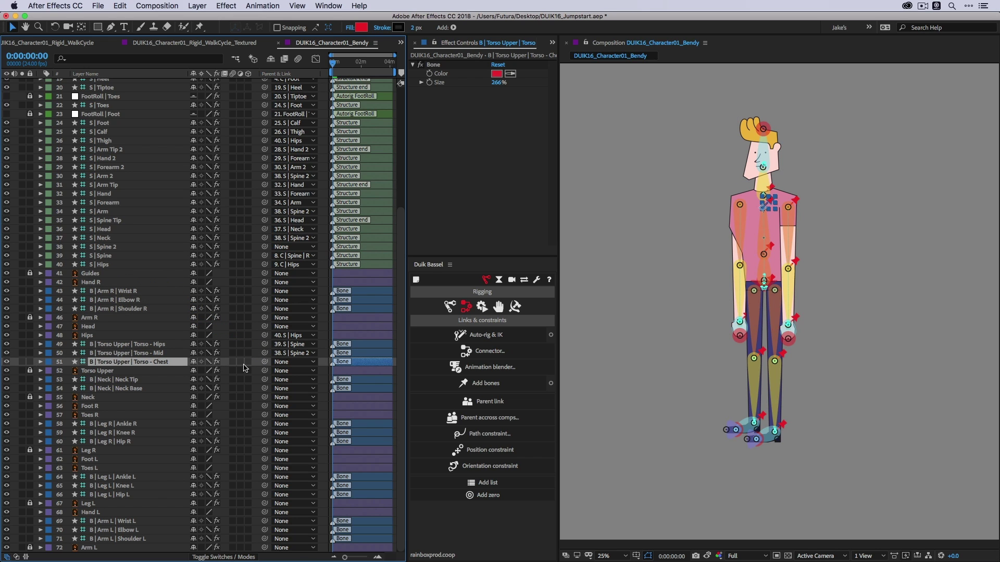
left_click_drag(264, 362, 108, 241)
Step: Parent the Neck Base bone to S | Neck, and the Neck Tip bone and Head artwork layer to S | Head
left_click(764, 198)
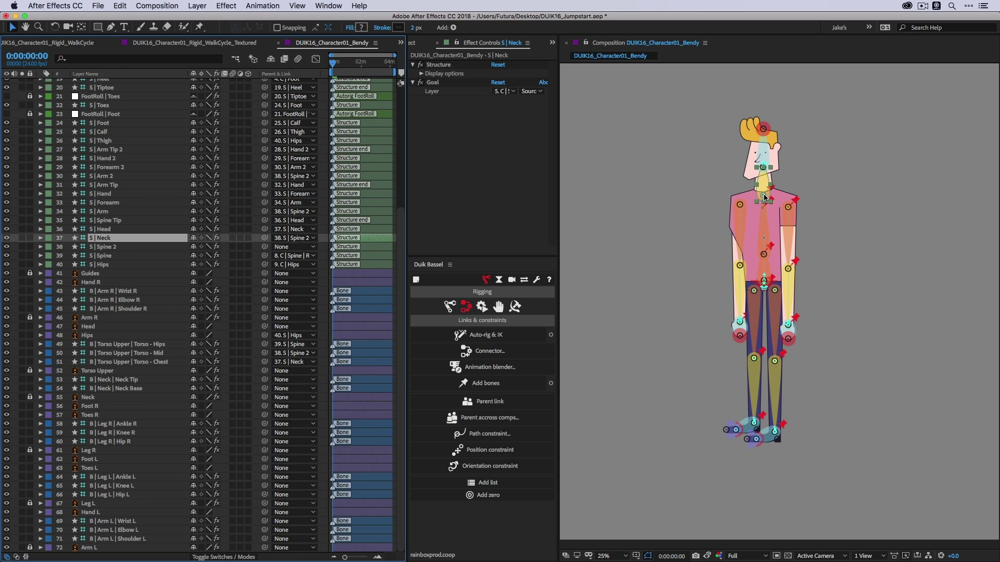
left_click(127, 391)
left_click_drag(264, 388, 109, 241)
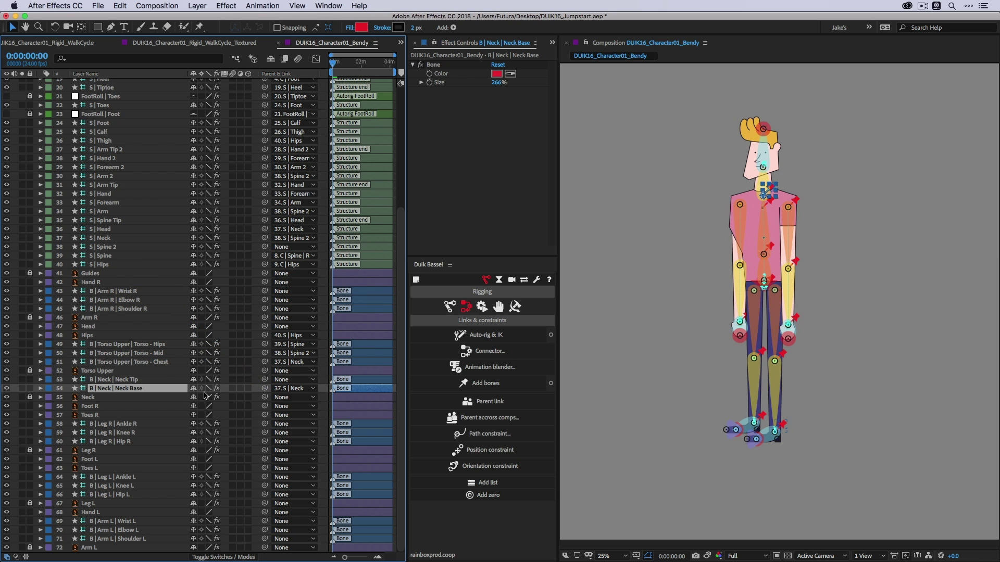
left_click(144, 381)
left_click_drag(264, 380, 109, 233)
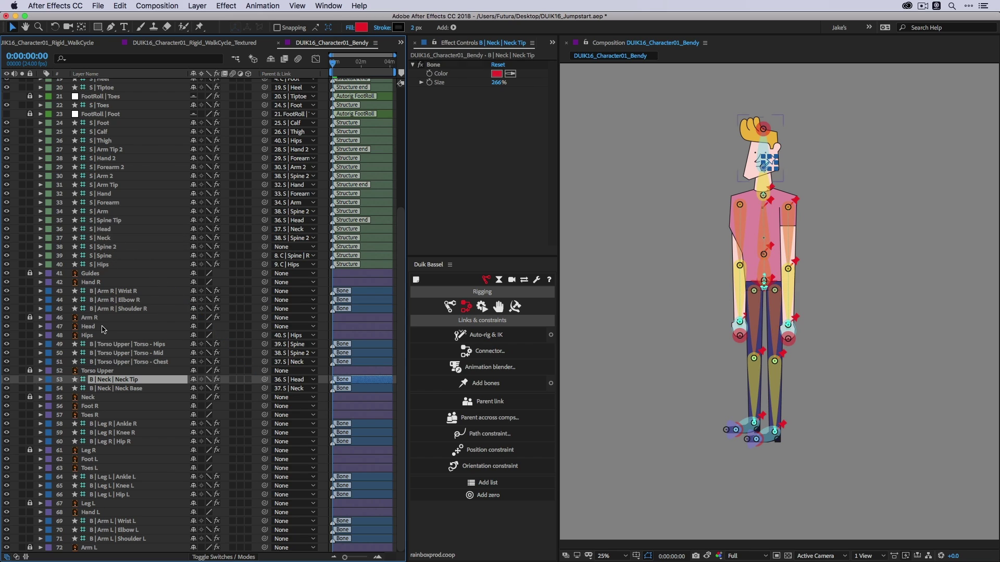
left_click(104, 327)
left_click_drag(264, 327, 129, 233)
Step: Parent the Shoulder L bone to S | Arm, Elbow L to S | Forearm, and the Wrist L bone and Hand L layer to S | Hand
left_click(140, 211)
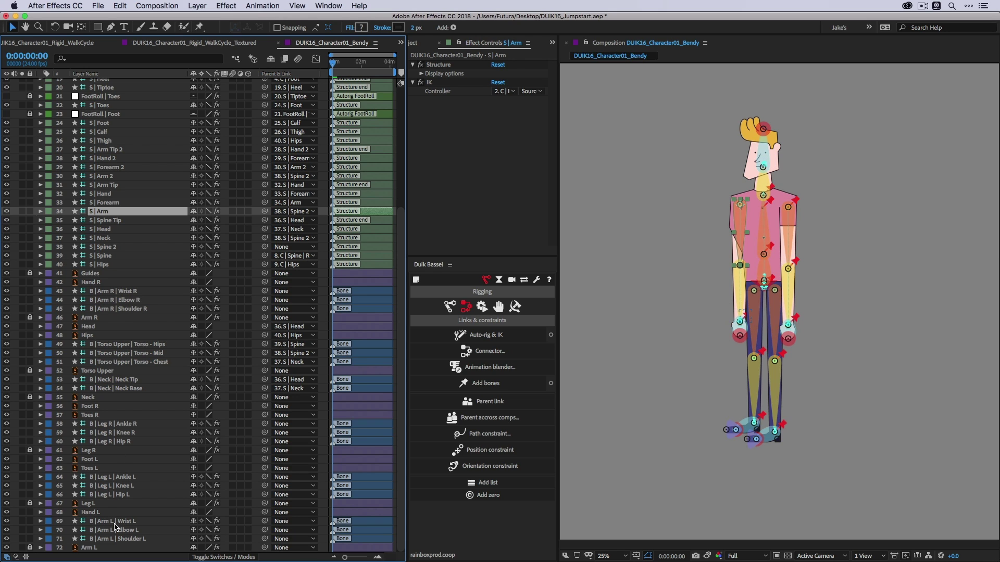
left_click(131, 542)
left_click_drag(265, 539, 100, 213)
left_click_drag(264, 529, 105, 203)
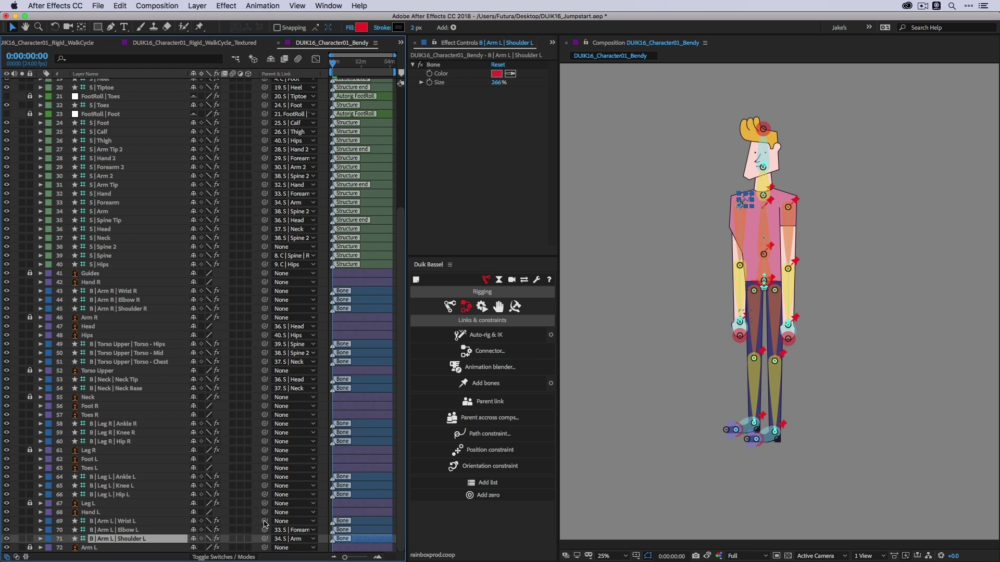
left_click_drag(264, 521, 114, 196)
left_click(107, 513)
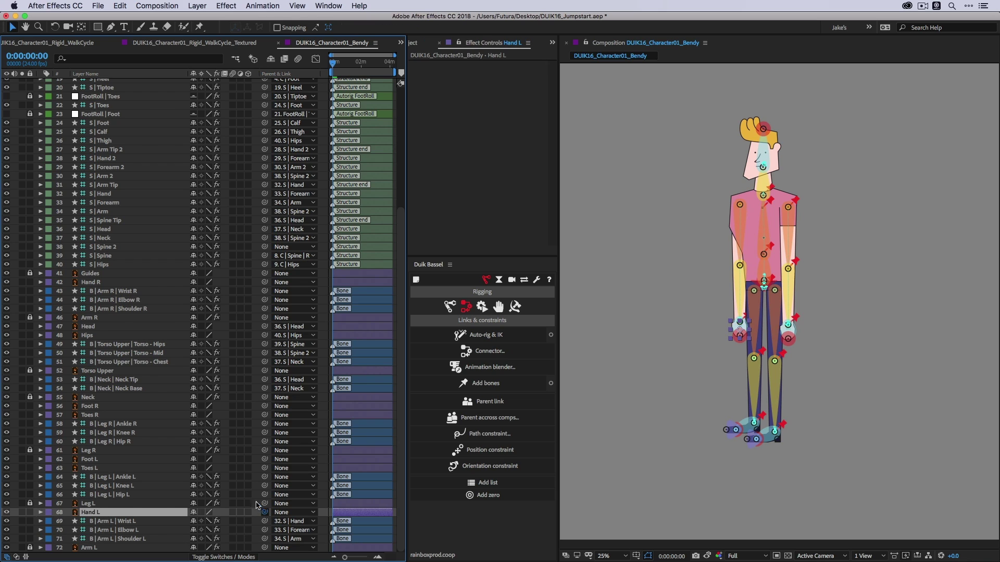
left_click_drag(265, 512, 111, 197)
Step: Parent the Hand R layer and Wrist R bone to S | Hand 2, Elbow R to S | Forearm 2 and Shoulder R to S | Arm 2
left_click_drag(264, 282, 125, 158)
left_click_drag(264, 291, 125, 158)
left_click_drag(265, 300, 120, 167)
left_click_drag(265, 308, 115, 176)
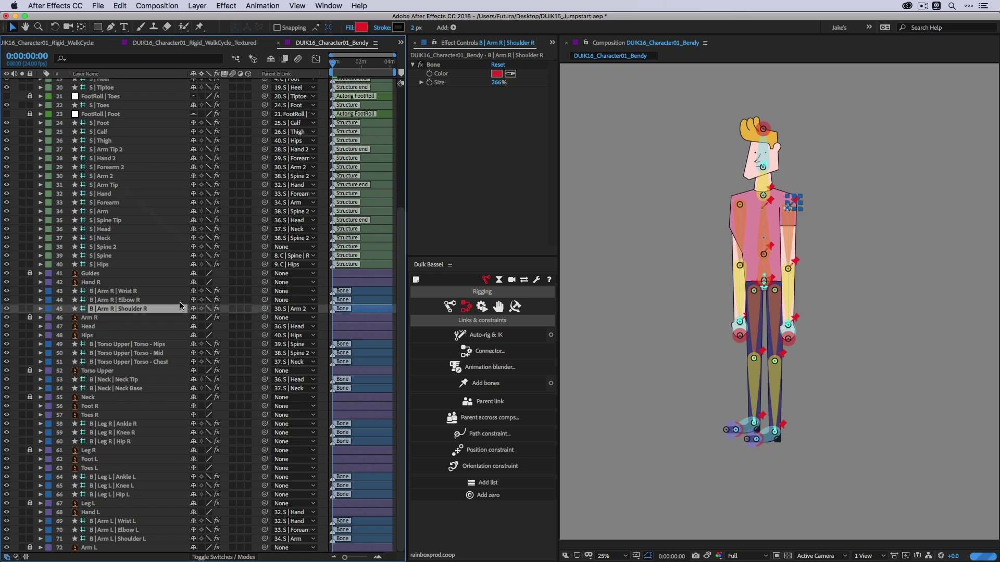
Step: Parent both legs' hip, knee and ankle bones and the foot and toe layers to their matching thigh, calf, foot and toes structures
left_click(104, 150)
left_click_drag(264, 468, 123, 113)
scroll(156, 313, "up", 5)
left_click_drag(264, 498, 101, 144)
left_click_drag(264, 516, 101, 145)
left_click_drag(265, 525, 101, 153)
left_click_drag(264, 533, 103, 162)
Step: Hide all structure and bone layers, and lock the bone and artwork layers
left_click(775, 432)
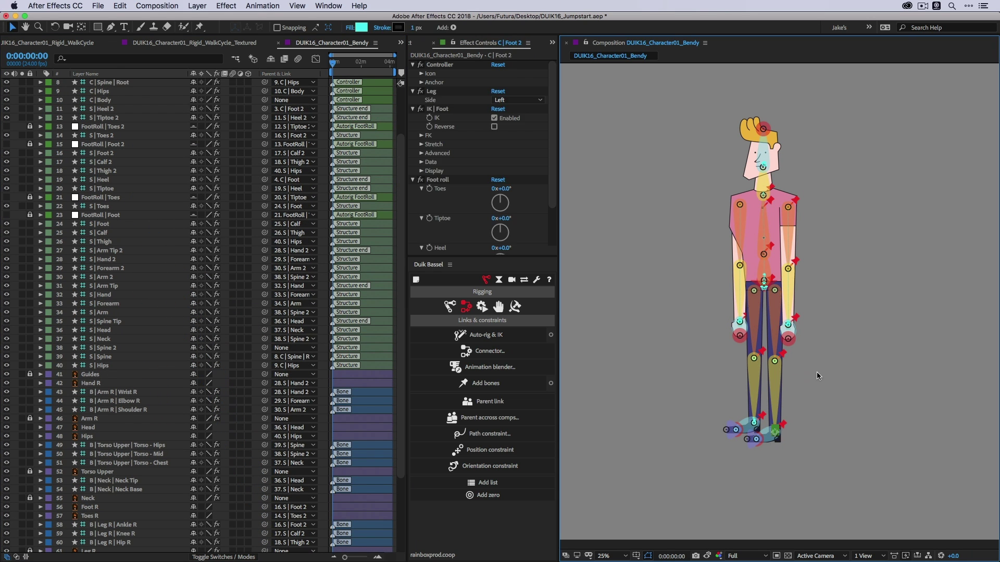
left_click(764, 195)
left_click(763, 287)
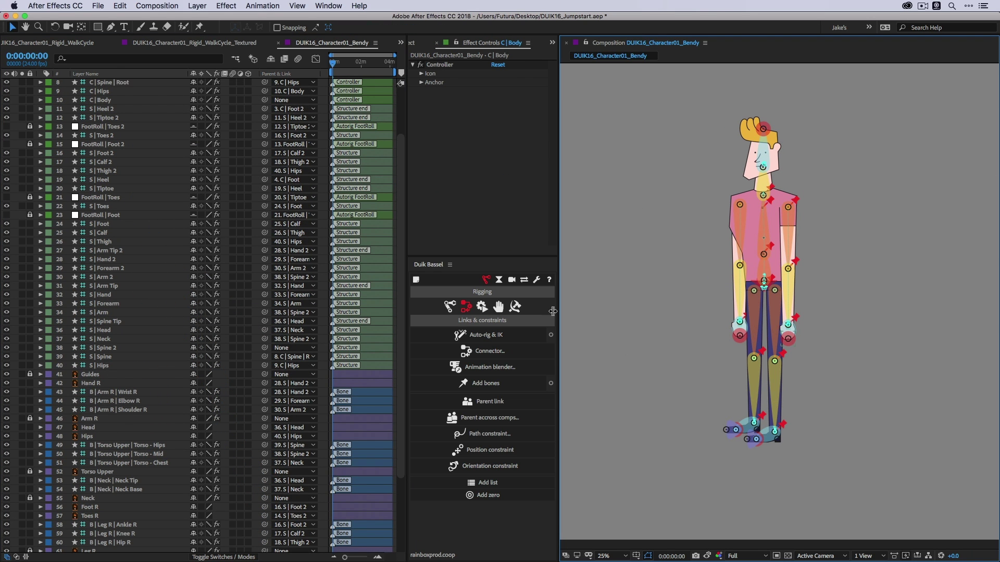
scroll(93, 431, "down", 6)
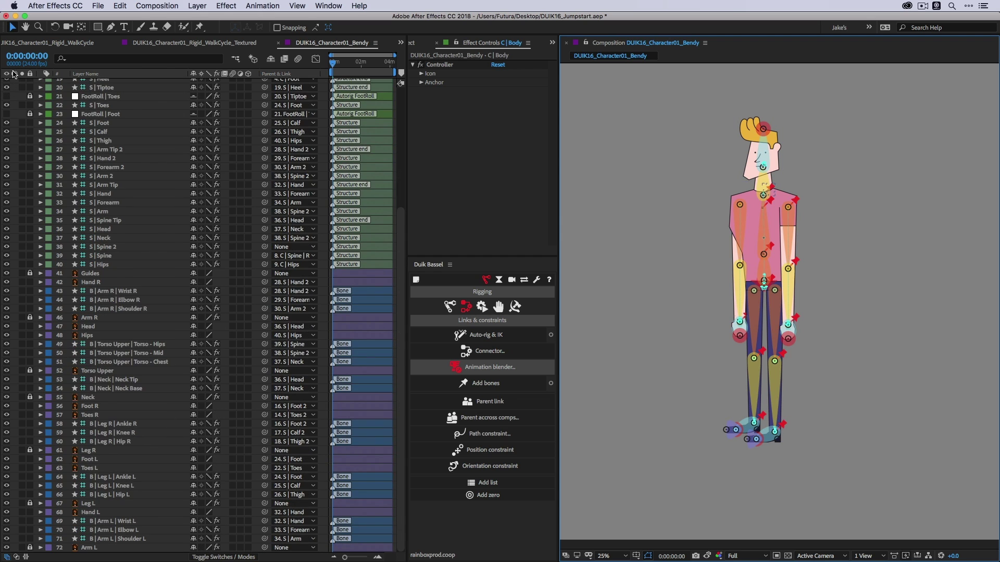
left_click_drag(7, 124, 7, 265)
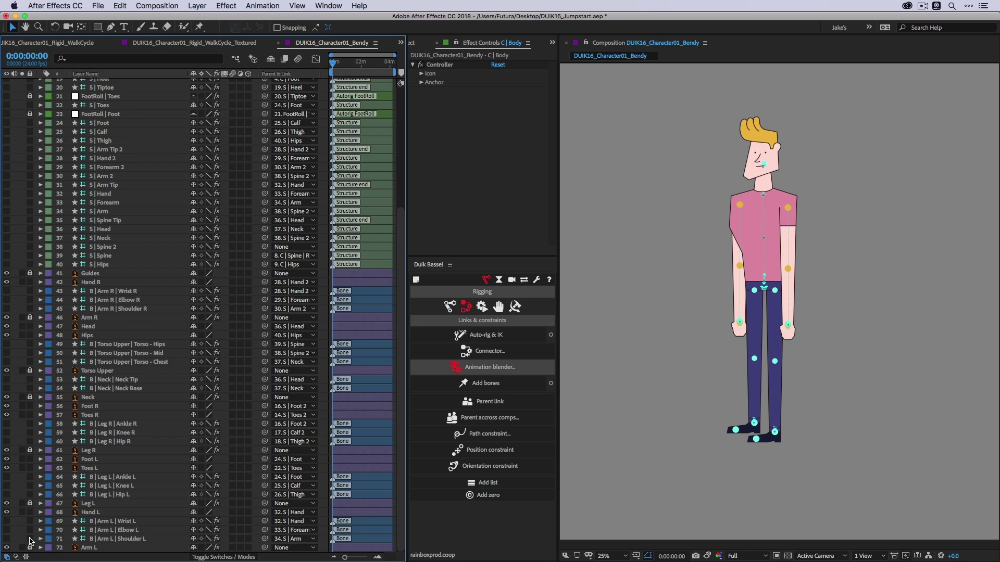
left_click_drag(30, 541, 34, 281)
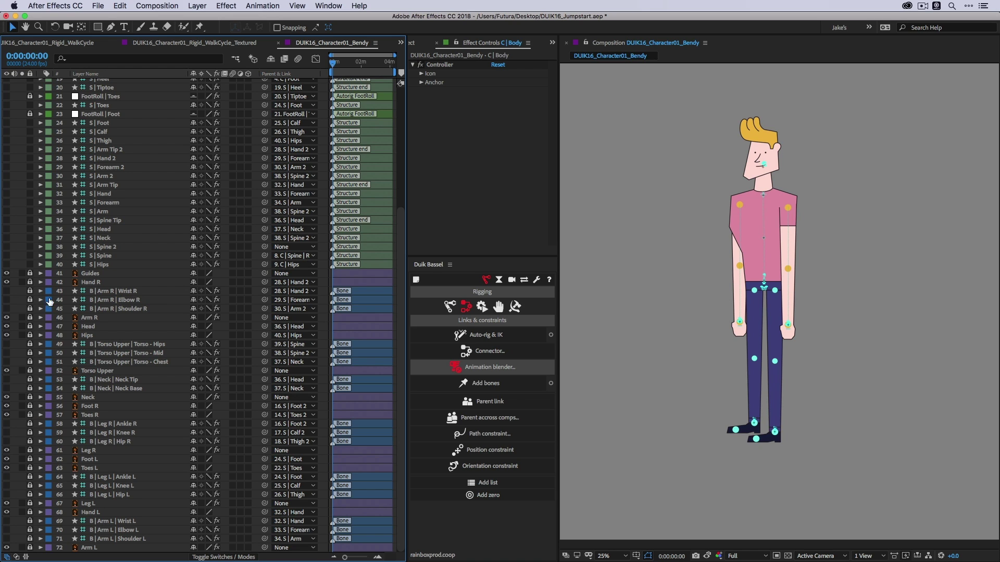
Step: Select all Duik controllers and set their size to Small
left_click(763, 165)
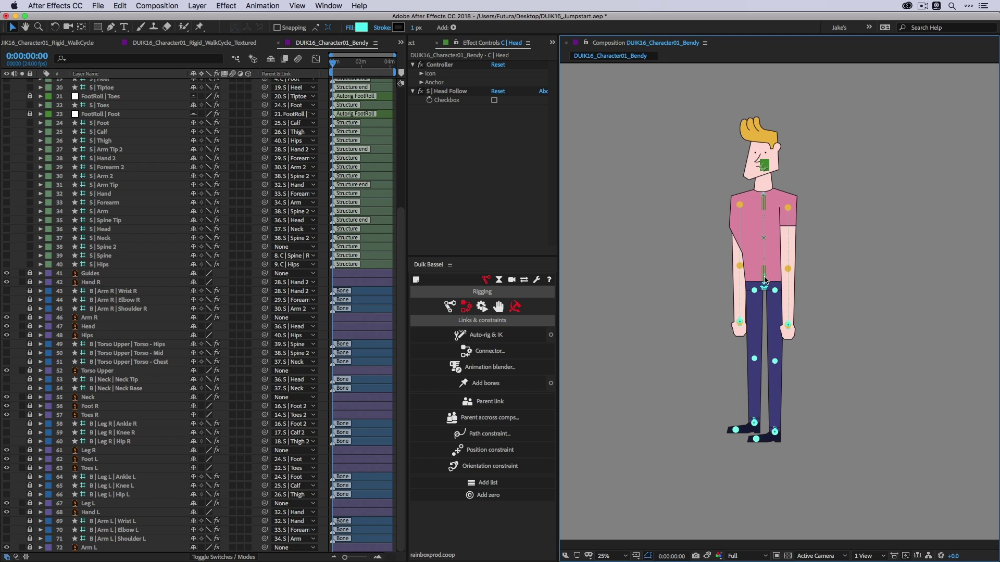
left_click(494, 308)
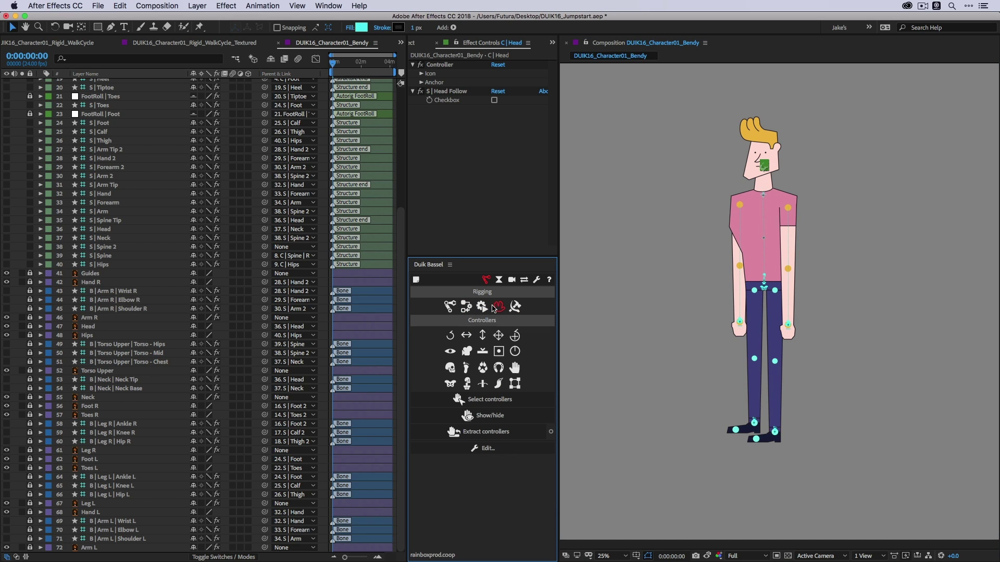
left_click(683, 368)
left_click(489, 400)
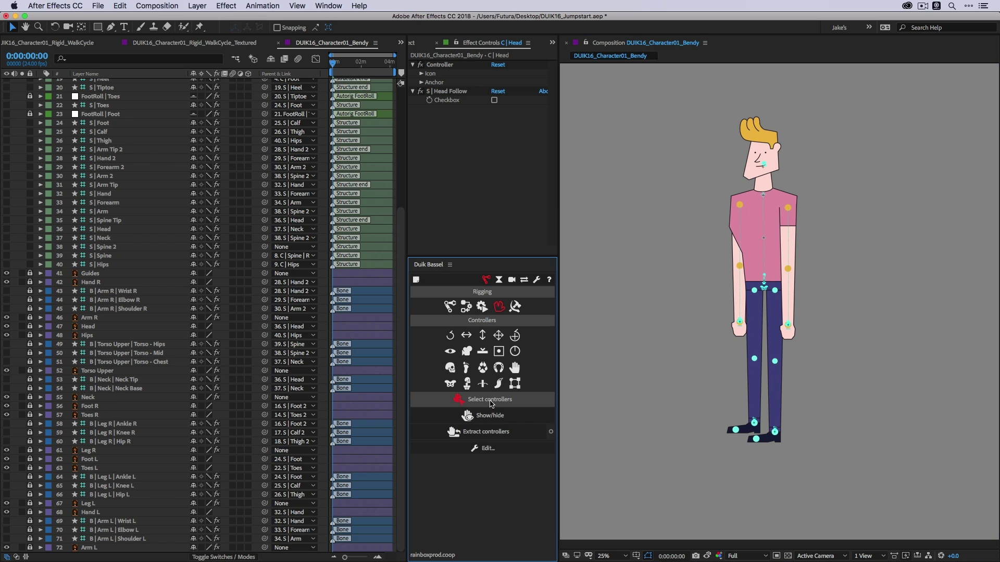
left_click(487, 448)
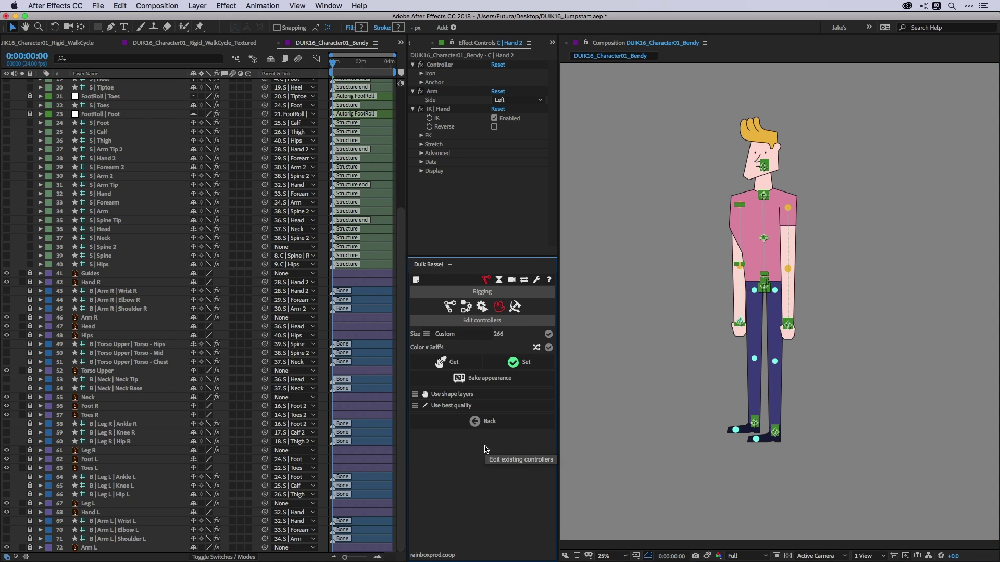
left_click(446, 335)
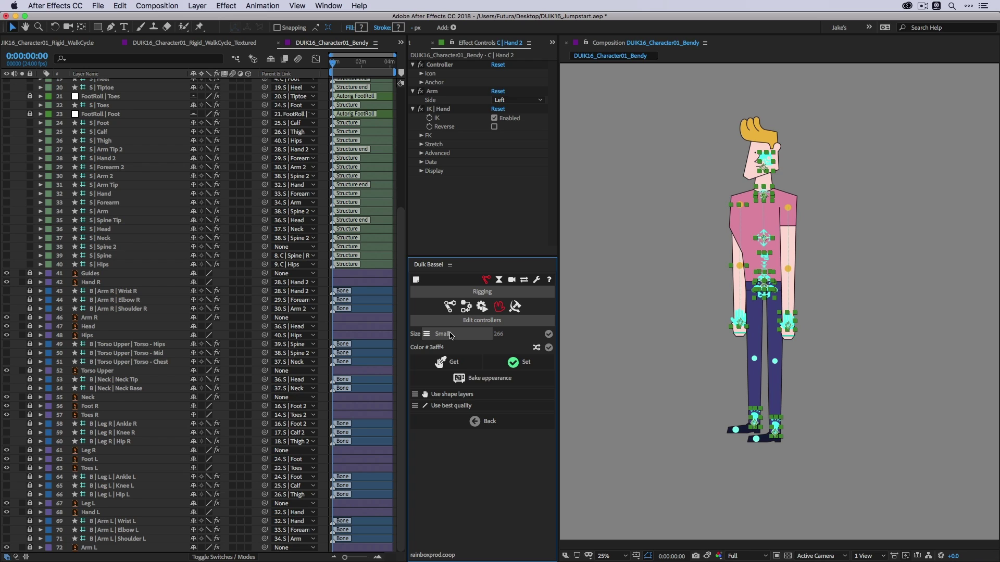
left_click(829, 186)
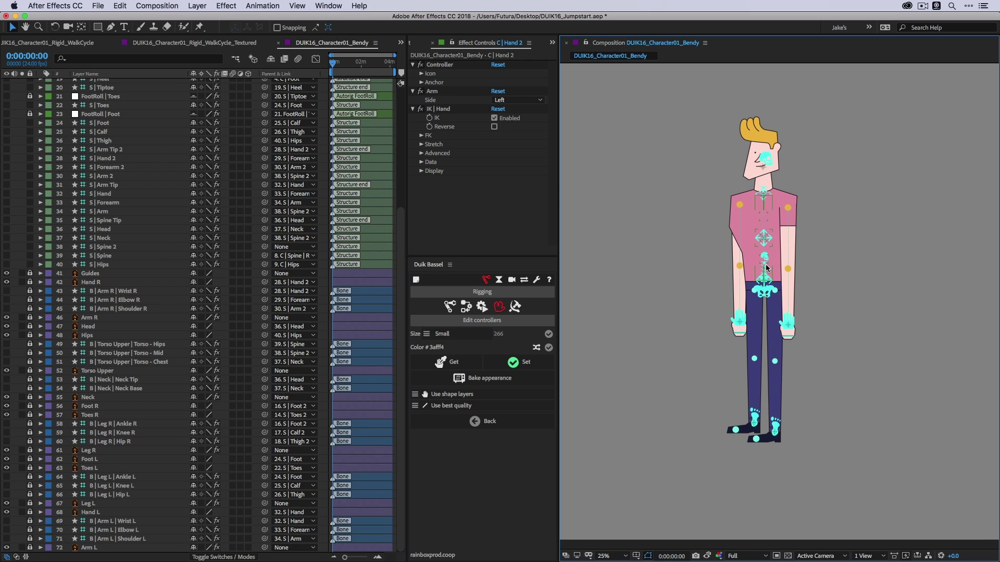
Step: Mark every layer below C | Body as shy and hide the shy layers so only the controllers are listed
left_click(764, 281)
scroll(95, 170, "up", 10)
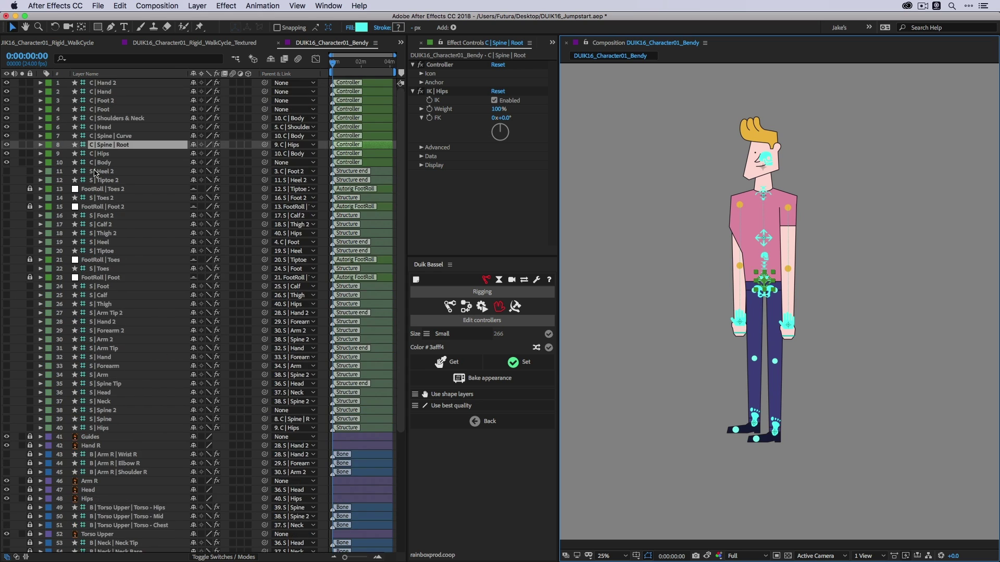
scroll(94, 170, "down", 10)
left_click_drag(193, 547, 193, 83)
left_click(270, 59)
left_click(115, 172)
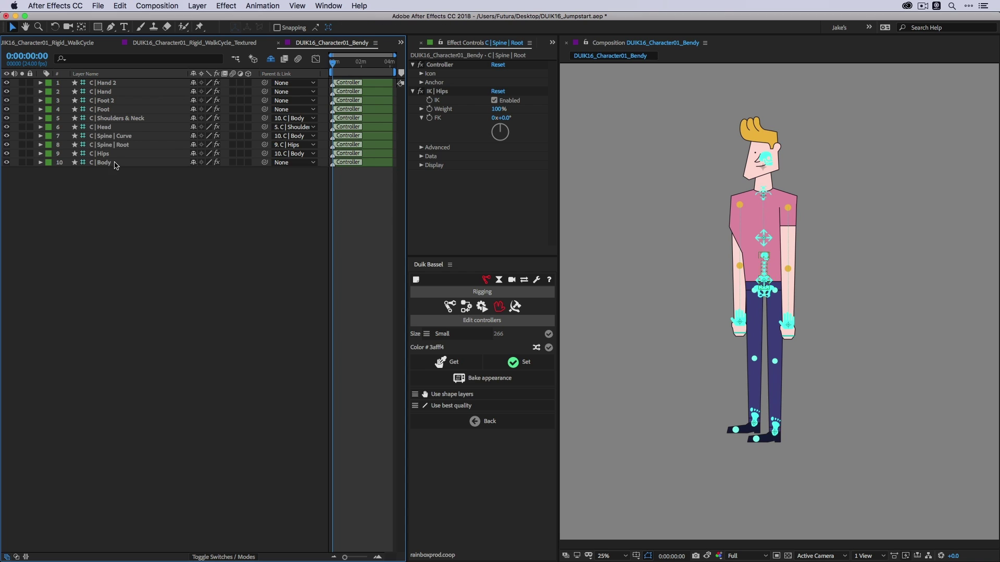
Step: Add Duik zeros to all ten controllers from C | Hand 2 to C | Body, keeping the shy layers hidden
left_click(114, 164)
key("super+a")
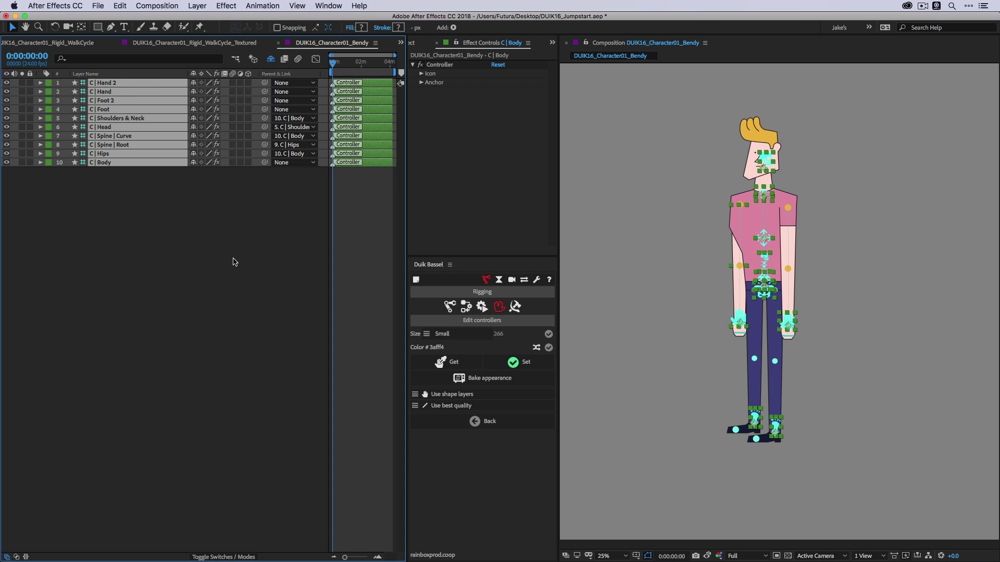
left_click(469, 306)
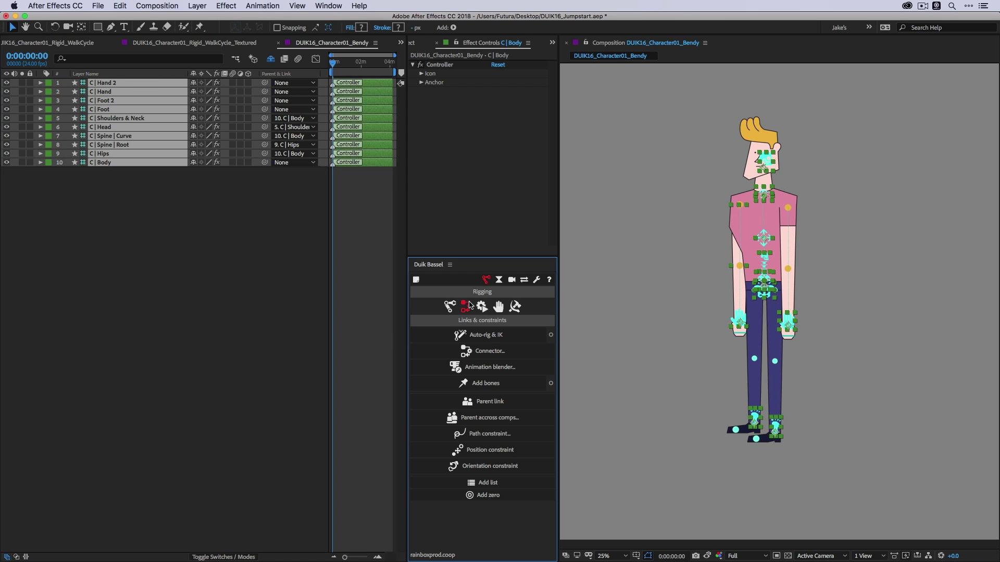
left_click(483, 497)
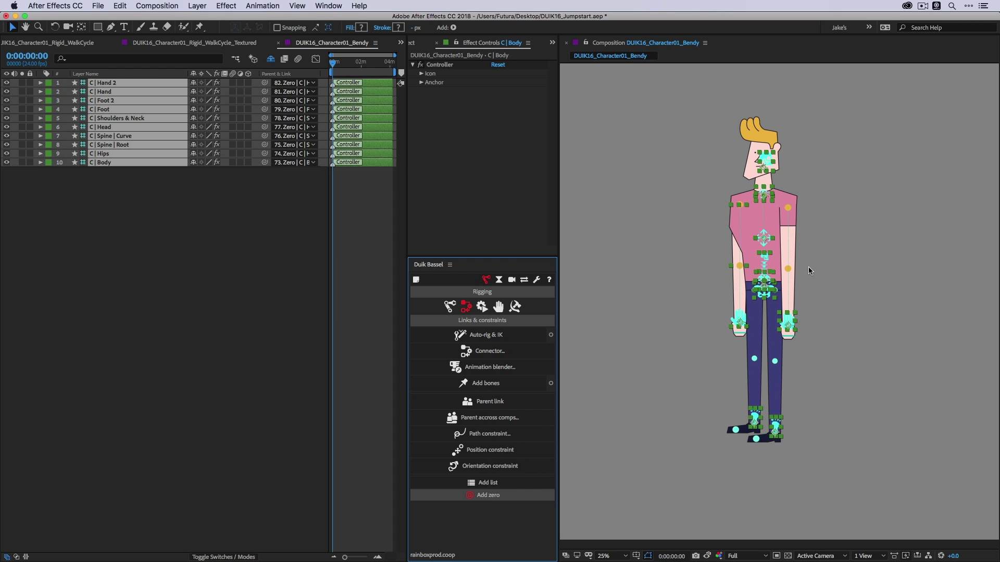
left_click(270, 59)
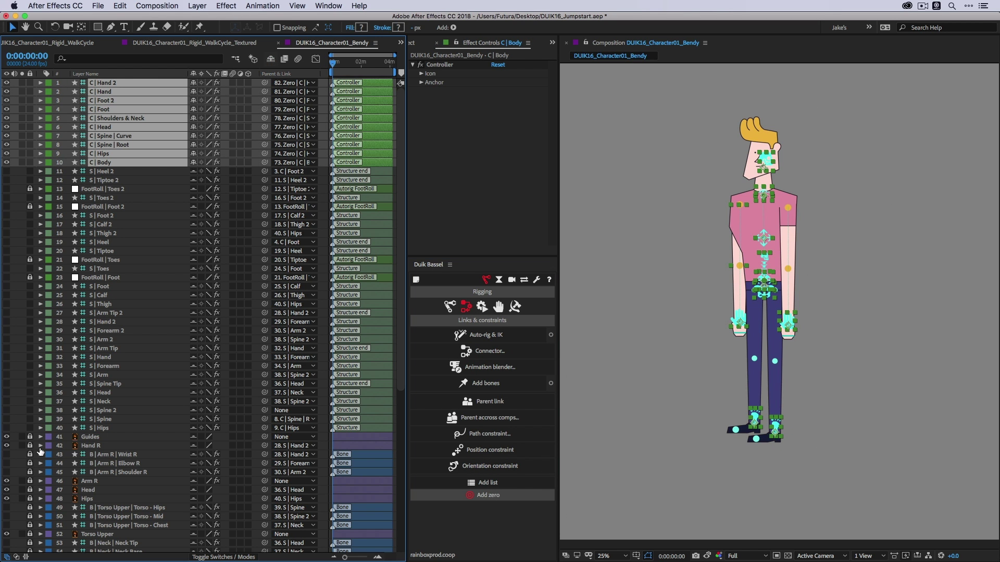
left_click(271, 59)
left_click(828, 189)
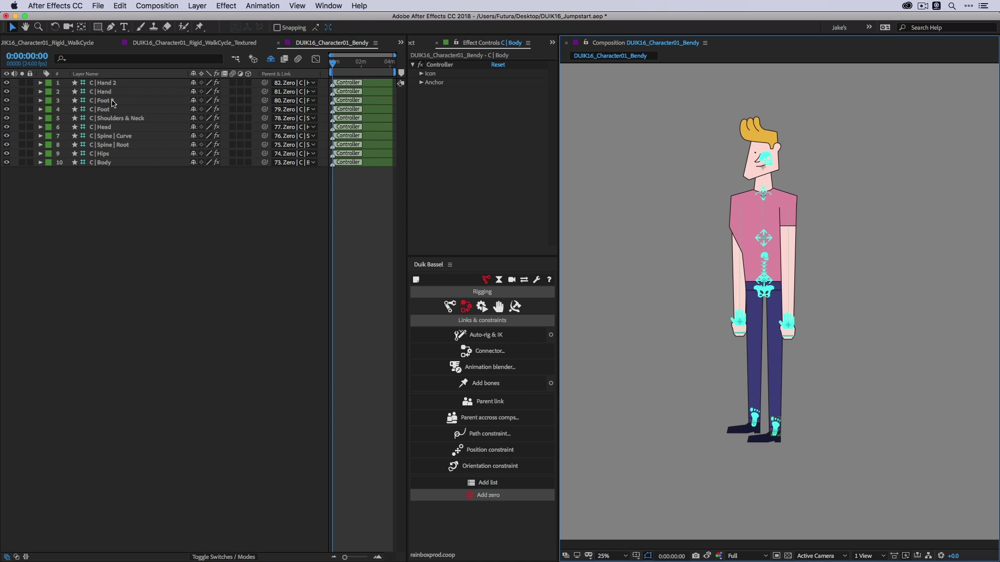
Step: Lower the C | Body controller to bend the limbs, and enable Reverse in the IK | Hand effect of C | Hand 2 and C | Hand
left_click(116, 163)
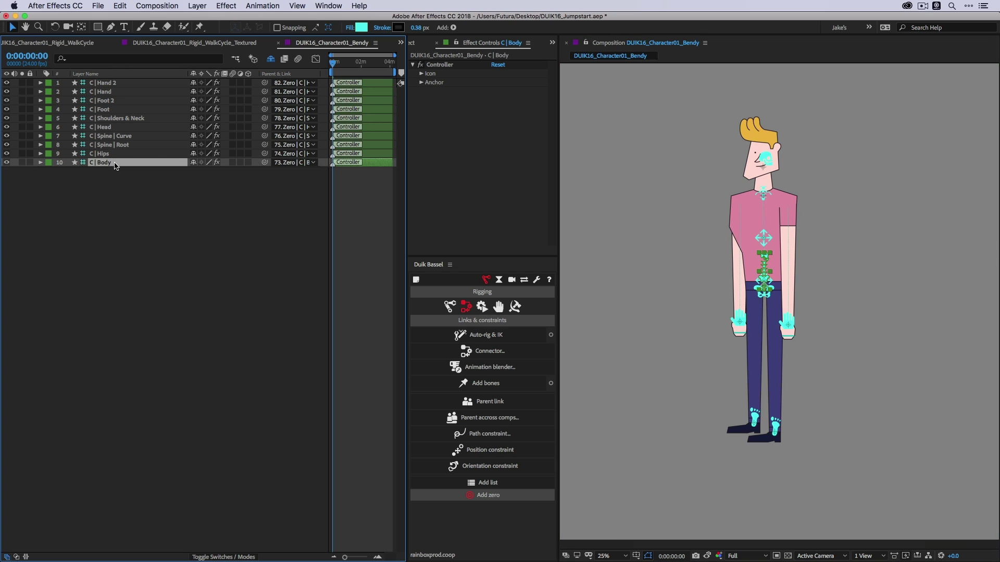
key("shift+Down")
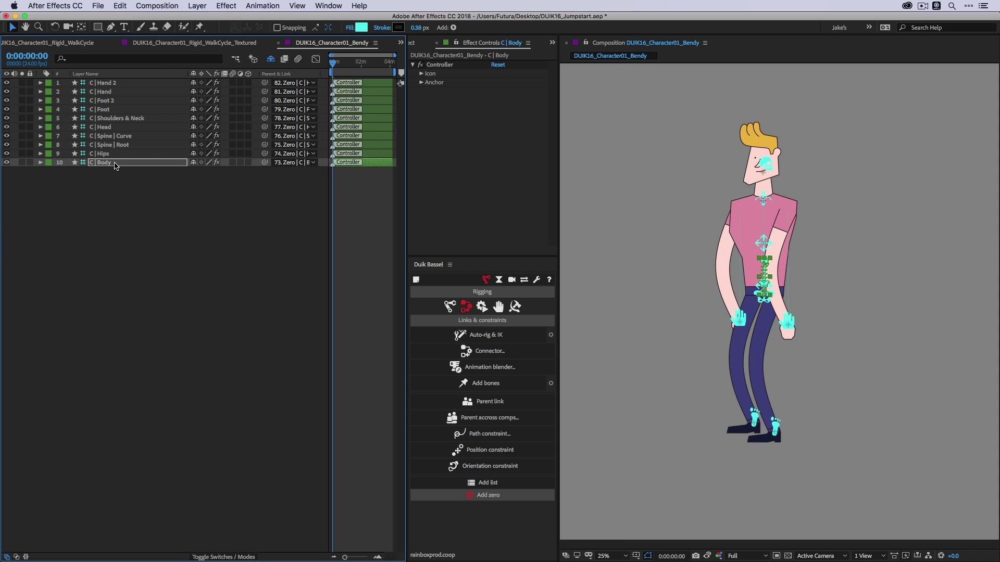
left_click(789, 323)
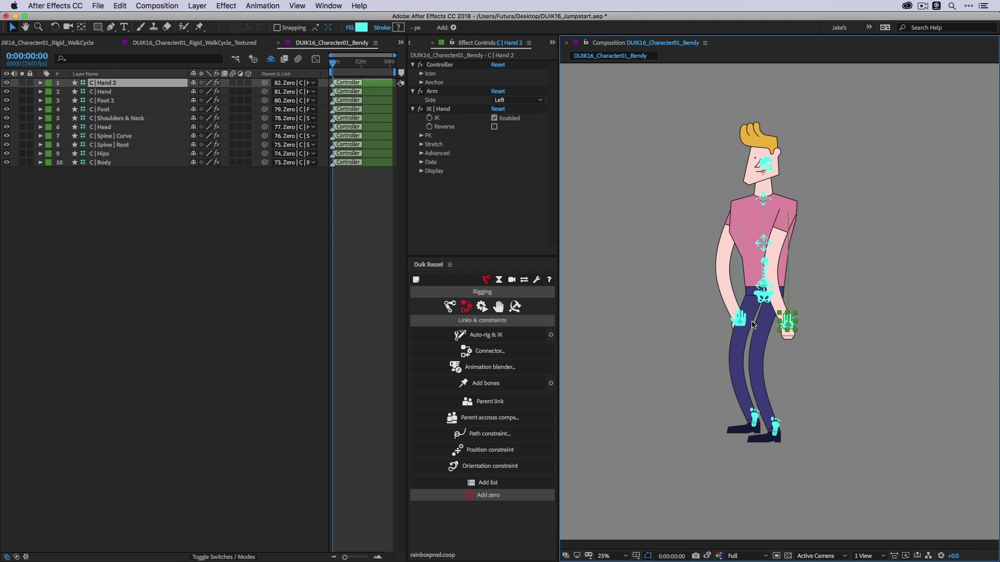
left_click(493, 127)
left_click(738, 320)
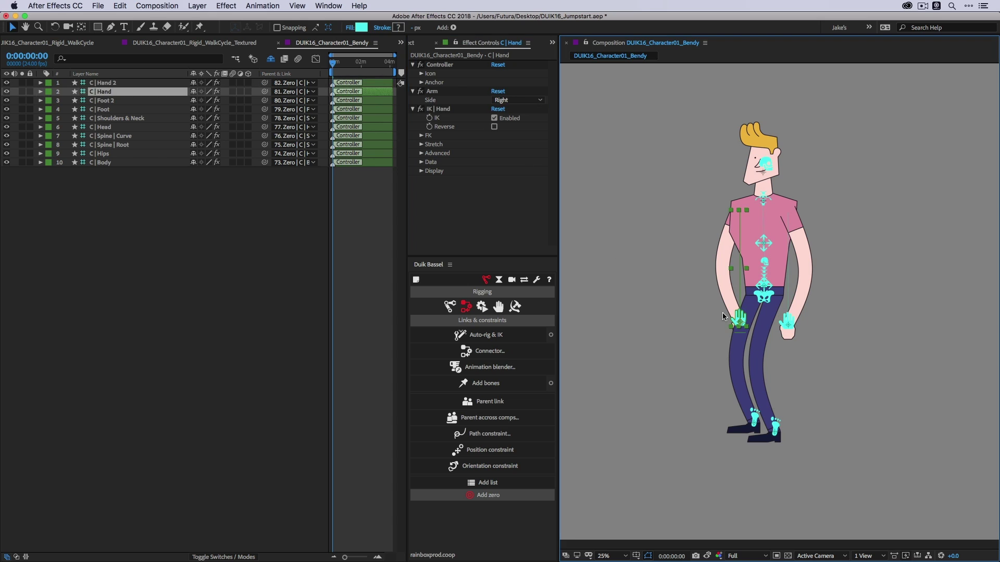
left_click(494, 127)
left_click(852, 203)
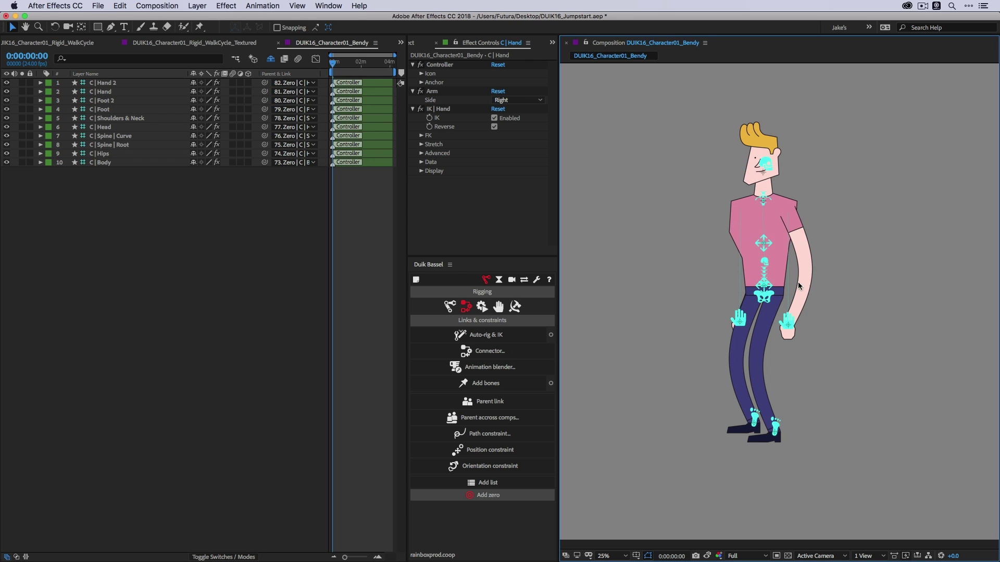
Step: Try shifting the C | Body controller slightly to test how the bendy rig follows, and undo the move
left_click(763, 292)
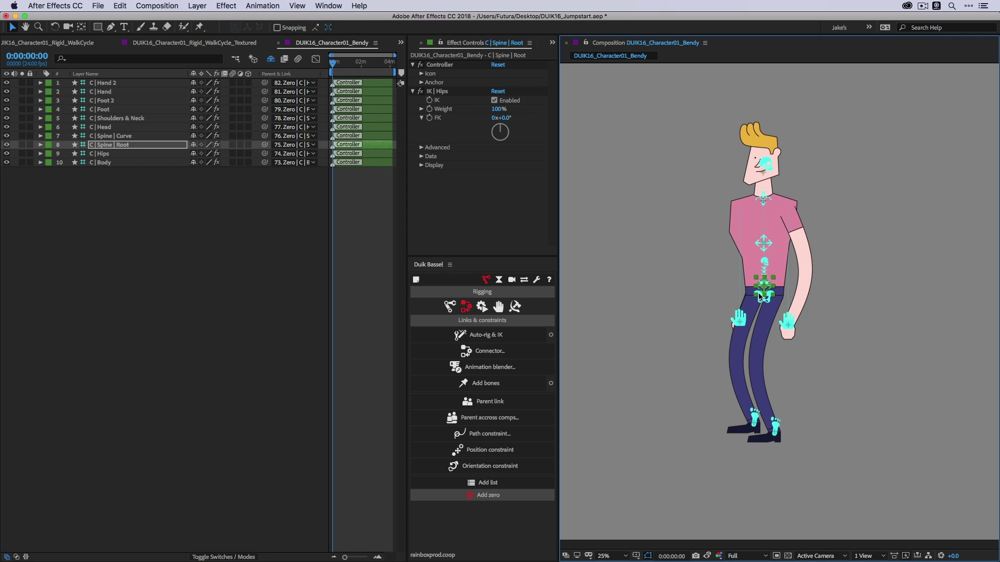
left_click(763, 296)
left_click_drag(762, 278, 750, 274)
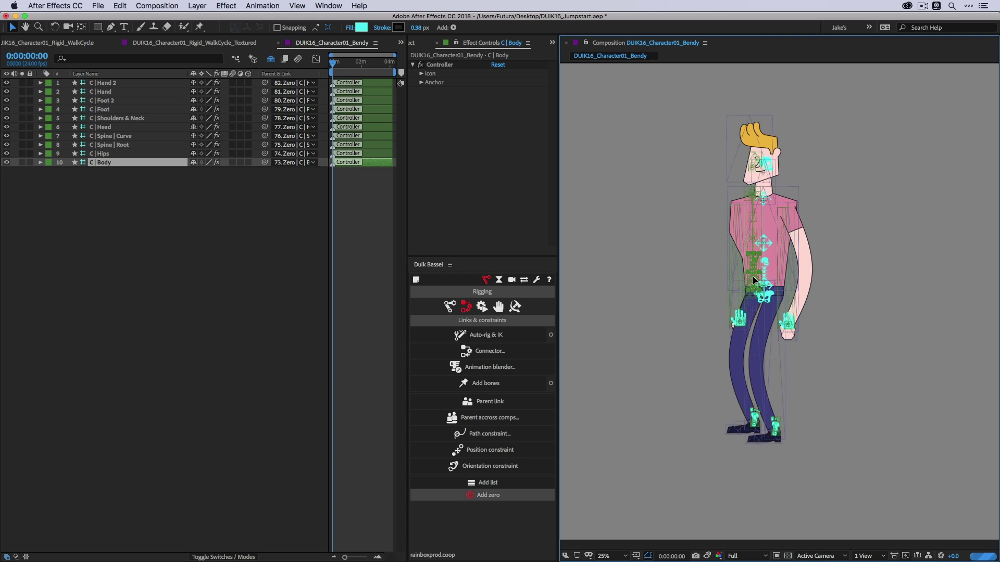
key("super+z")
Step: Test the torso bend by moving the C | Spine | Curve and C | Shoulders & Neck controllers, returning them to their original places
left_click(768, 247)
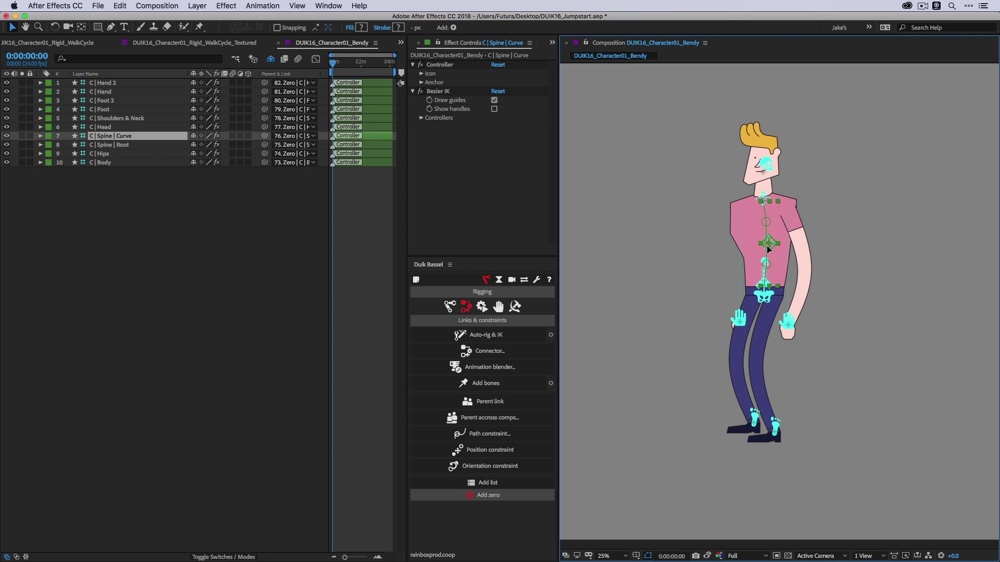
left_click_drag(768, 249, 759, 249)
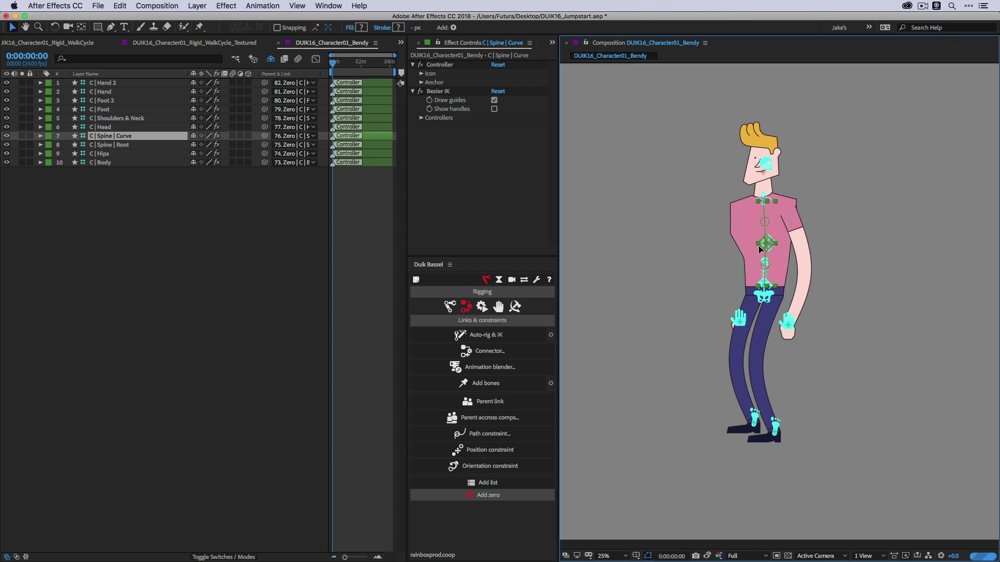
left_click(760, 200)
left_click_drag(759, 202, 771, 204)
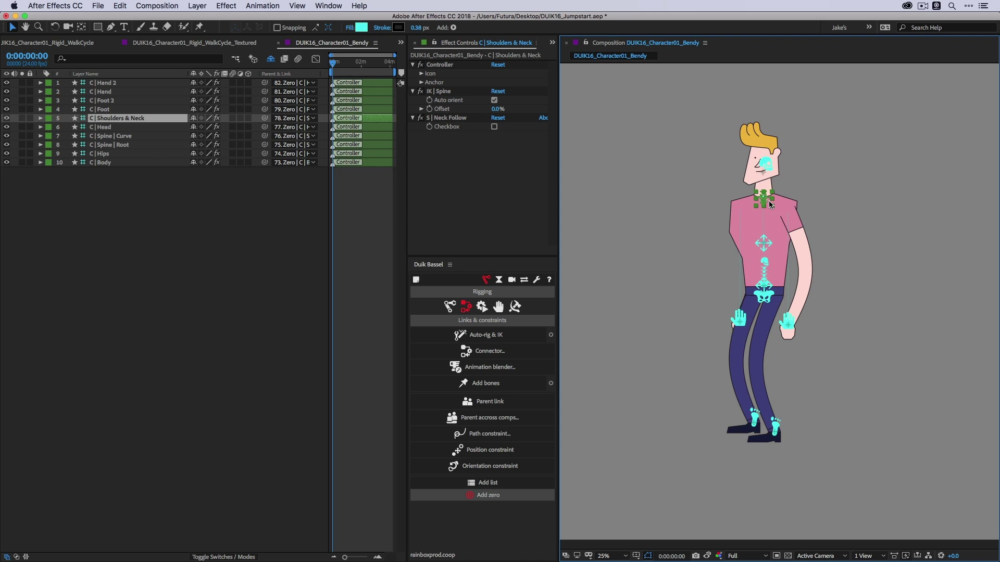
left_click(741, 321)
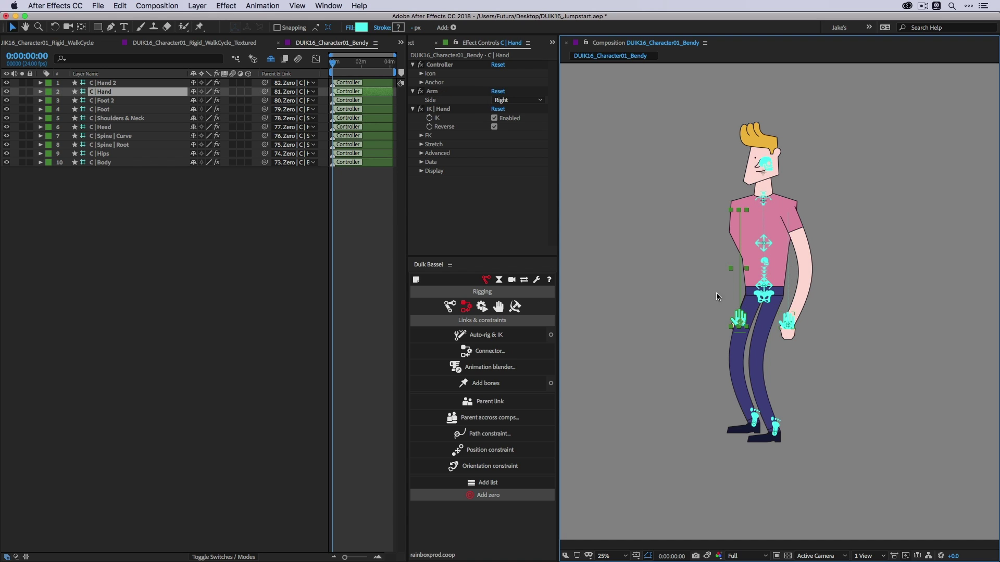
left_click(664, 209)
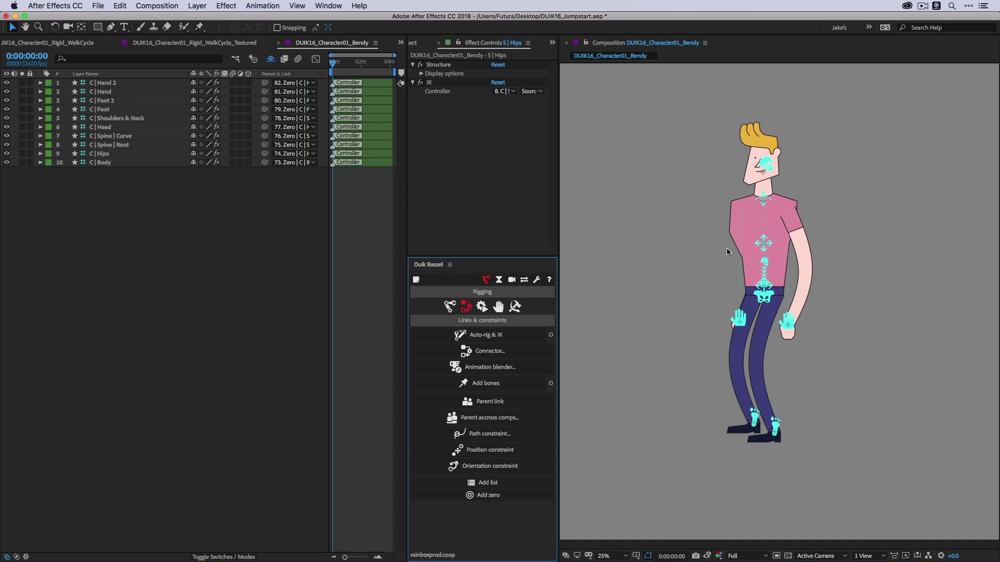
Step: Generate a Duik walk cycle from all ten controllers and move its C | Walk Cycle controller clear of the character, in front of him
left_click(482, 306)
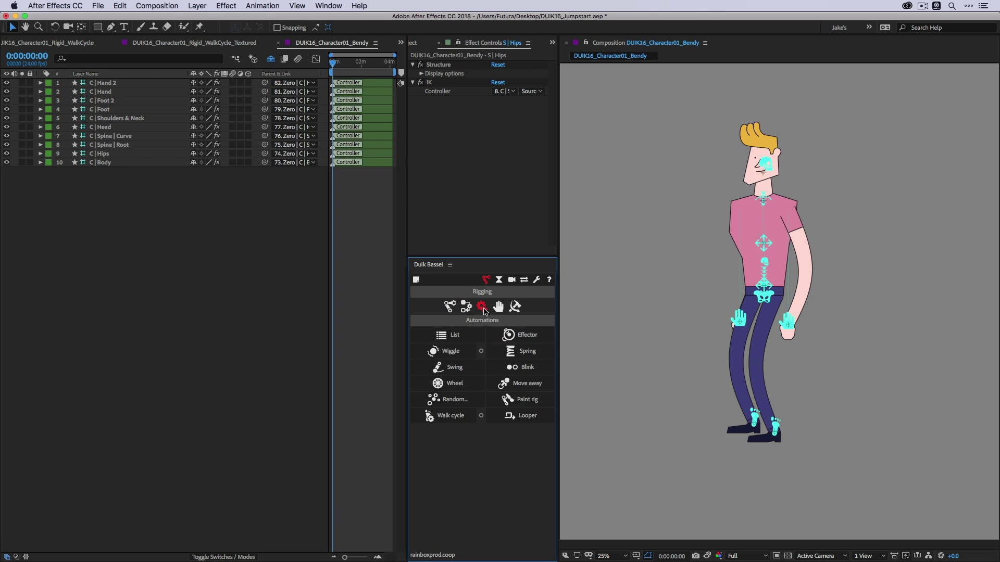
left_click(130, 162)
left_click(117, 85, "shift")
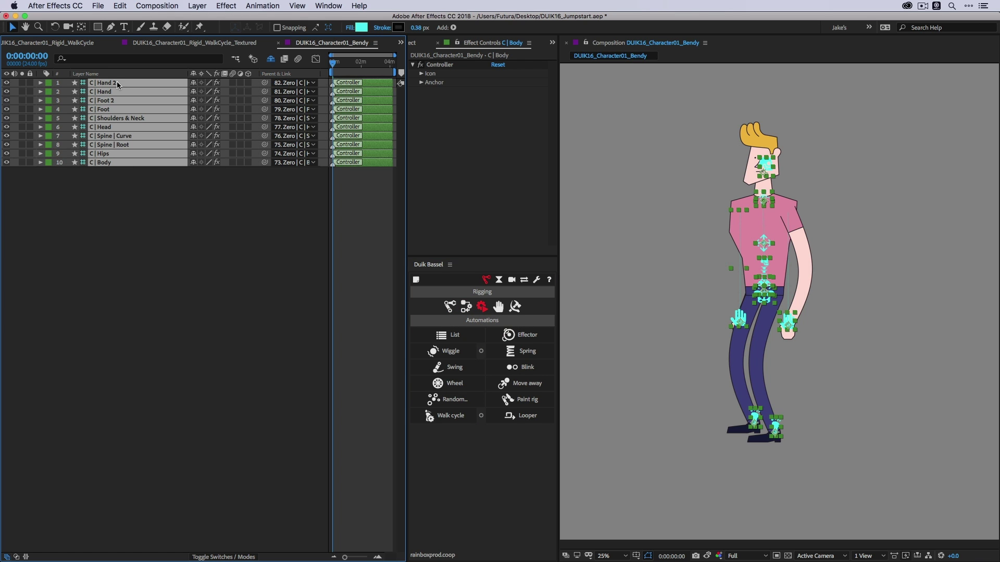
left_click(449, 416)
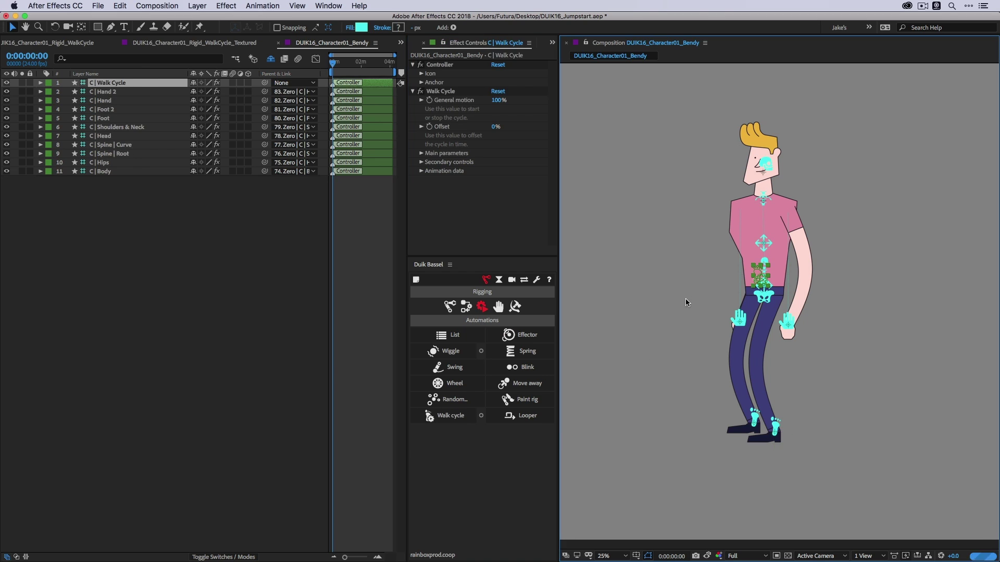
left_click_drag(761, 279, 674, 270)
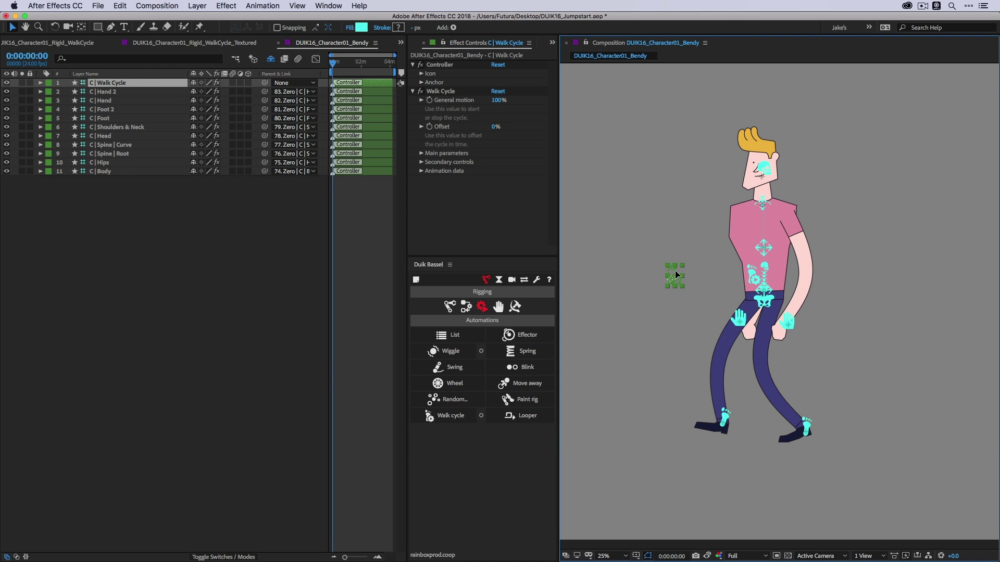
left_click(659, 299)
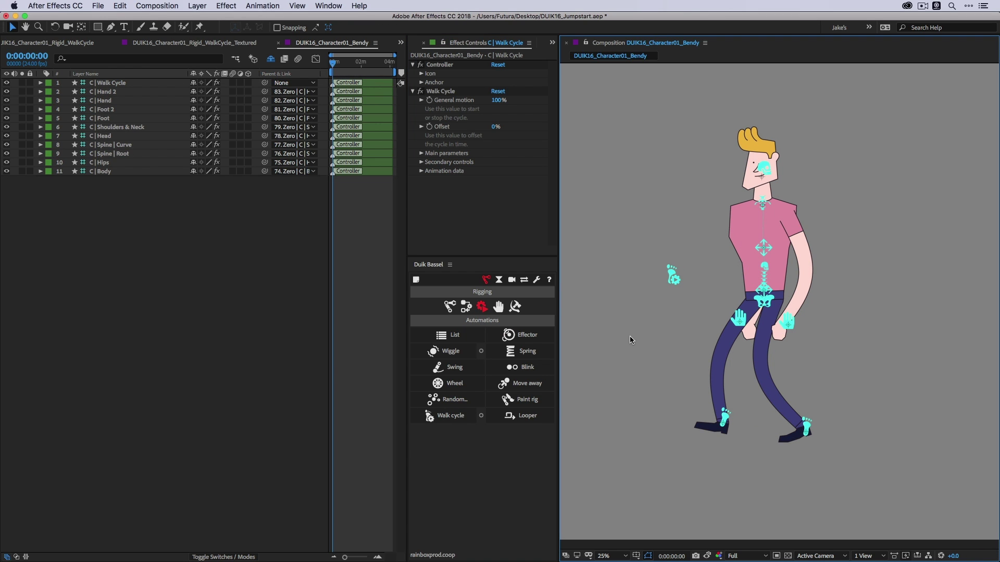
Step: Preview the bendy character's walk cycle and hide all controller layers from C | Walk Cycle to C | Body
key("space")
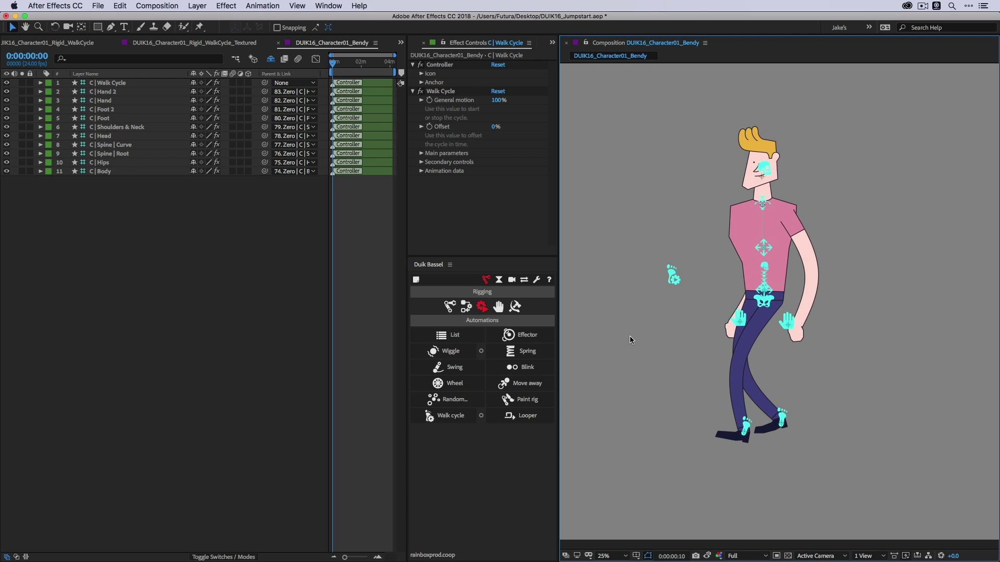
left_click_drag(6, 83, 8, 175)
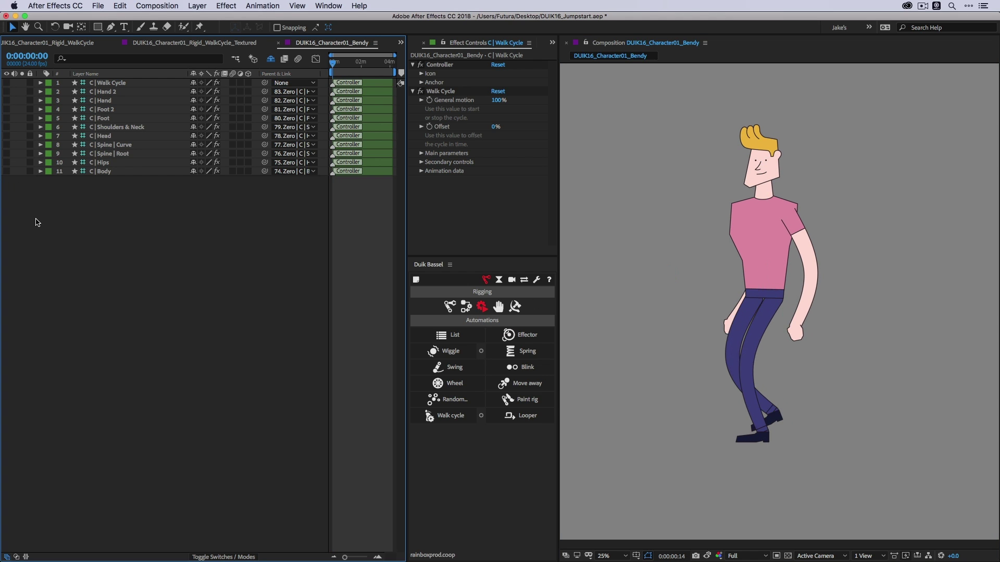